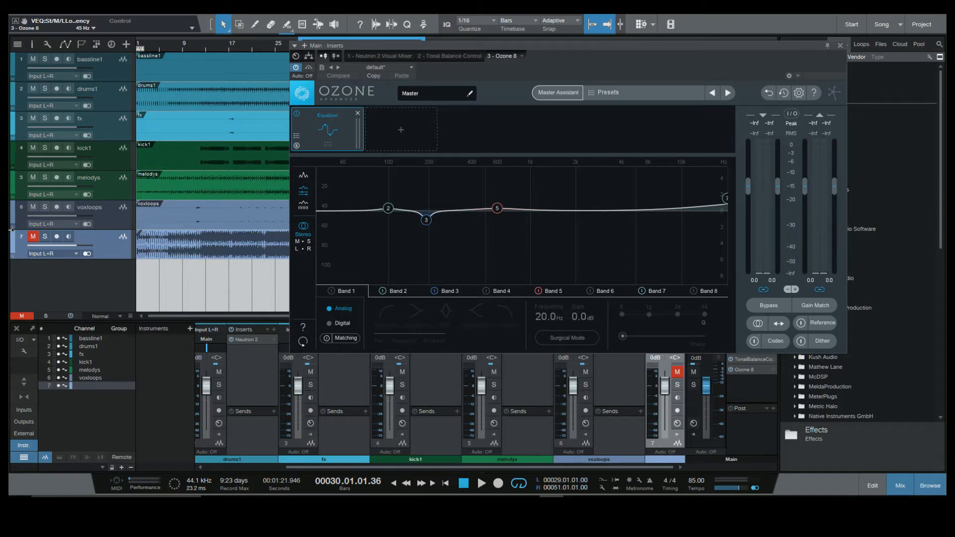
- Open the Neutron 2 insert on the drums1 channel, and expand the effect Favorites in the browser
{"action": "left_click", "coordinate": [248, 339]}
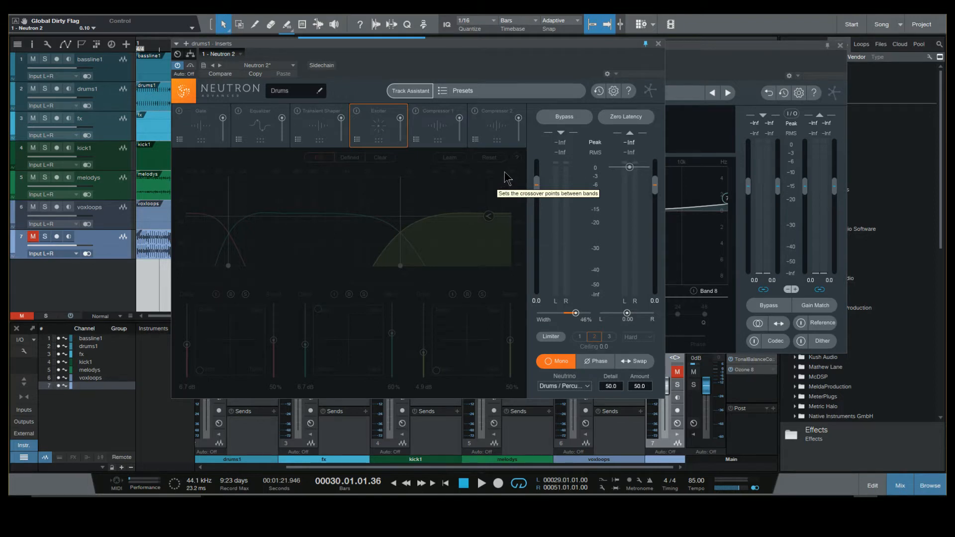
{"action": "left_click", "coordinate": [768, 395]}
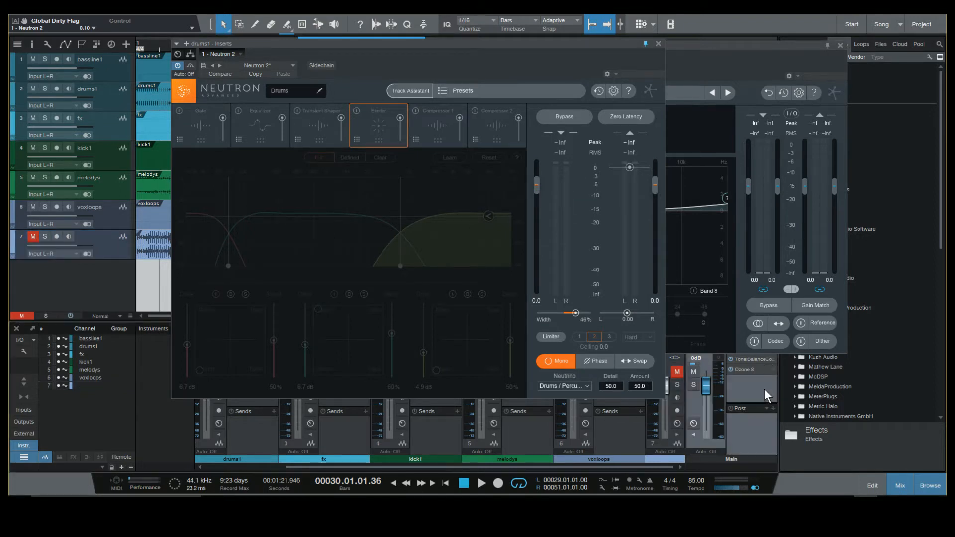
{"action": "left_click_drag", "start_coordinate": [816, 44], "coordinate": [754, 32]}
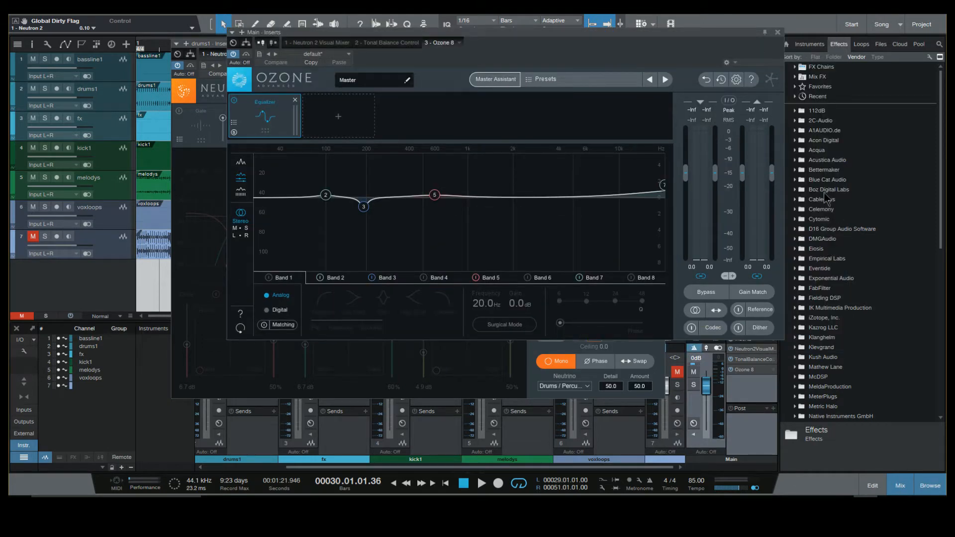
{"action": "left_click", "coordinate": [796, 88]}
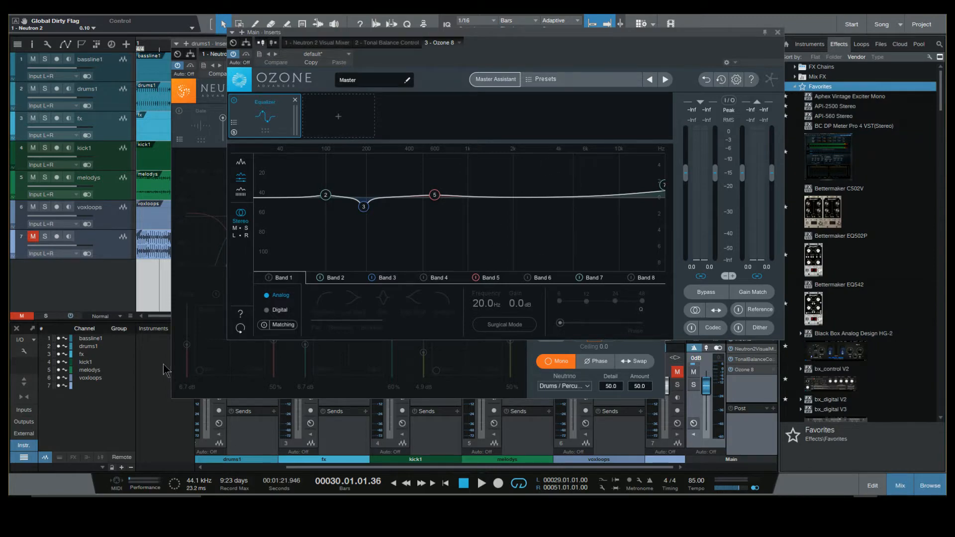
- Close the drums1 Neutron 2 window and reposition the Ozone 8 window to uncover the timeline and upper tracks
{"action": "left_click", "coordinate": [536, 372]}
{"action": "left_click", "coordinate": [658, 43]}
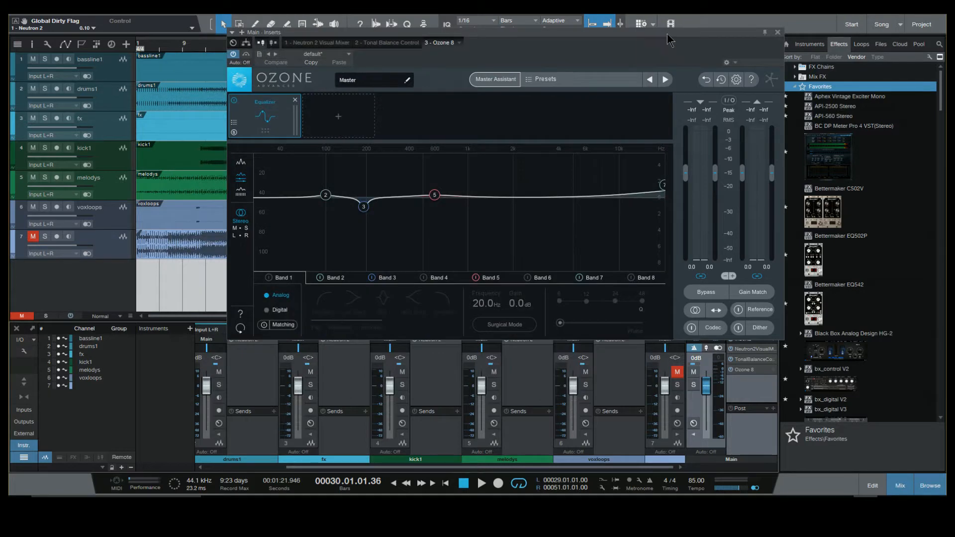
{"action": "left_click_drag", "start_coordinate": [754, 123], "coordinate": [677, 154]}
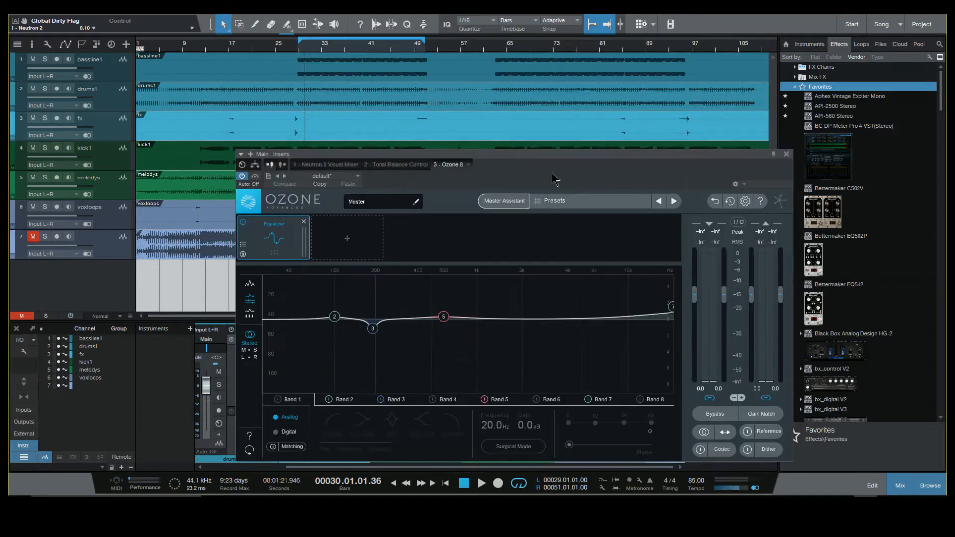
- Play the song from the start of the loop range and compare the master with Ozone's Equalizer bypassed and active
{"action": "left_click", "coordinate": [297, 49]}
{"action": "key", "text": "space"}
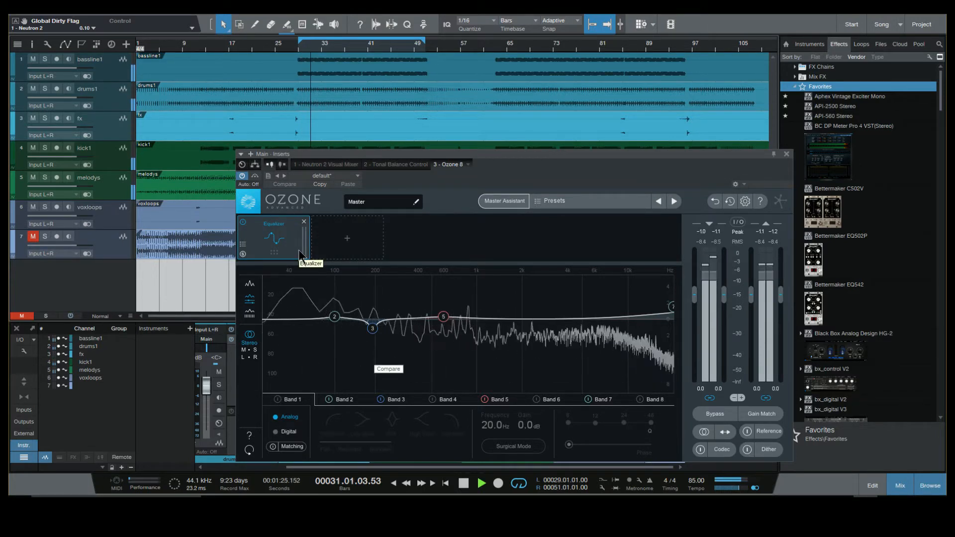
{"action": "left_click", "coordinate": [244, 223]}
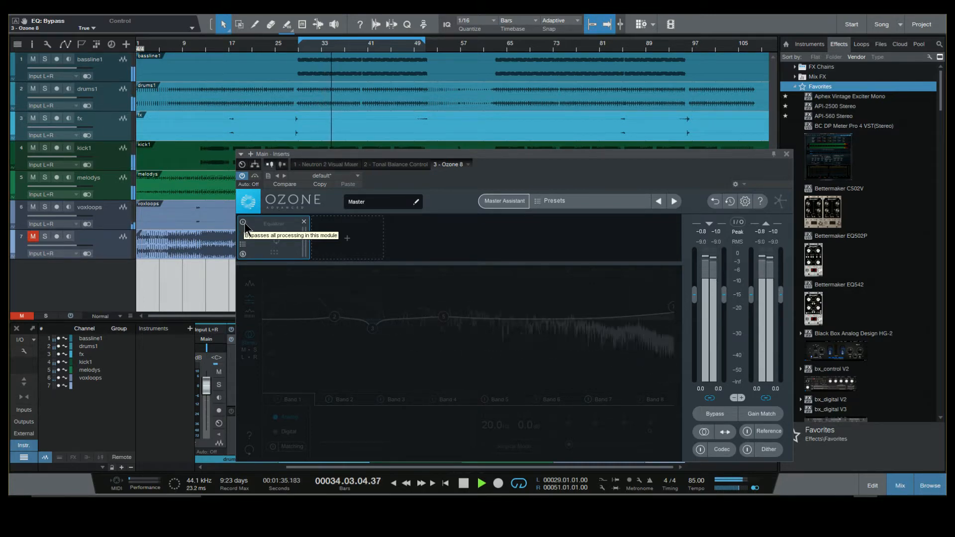
{"action": "left_click", "coordinate": [244, 223]}
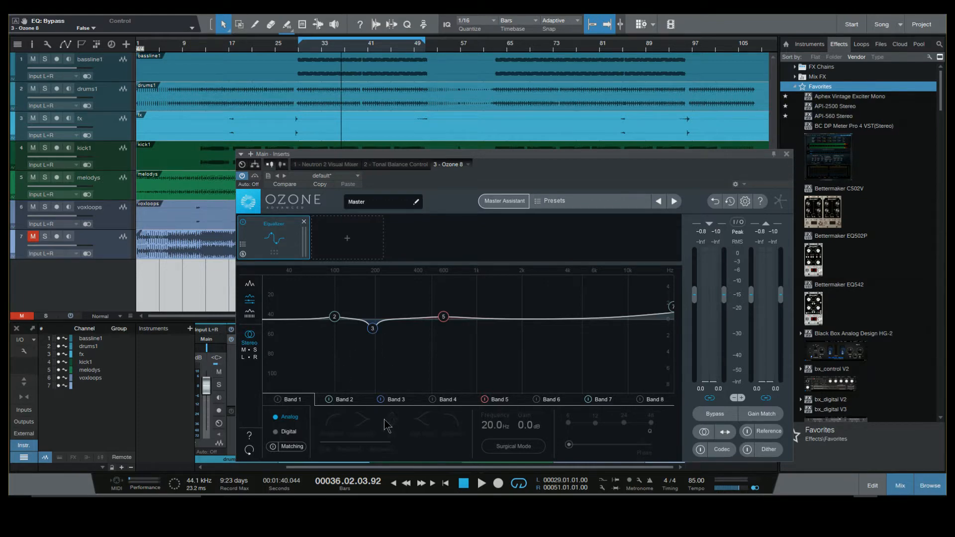
- Examine the frequency, gain and Q settings of Equalizer bands 3, 2 and 5
{"action": "left_click", "coordinate": [398, 402]}
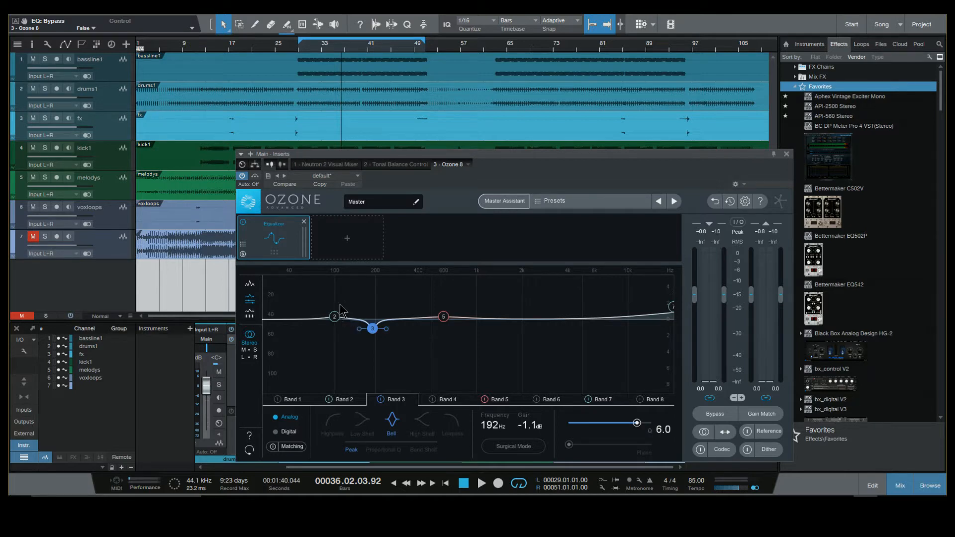
{"action": "left_click", "coordinate": [344, 399]}
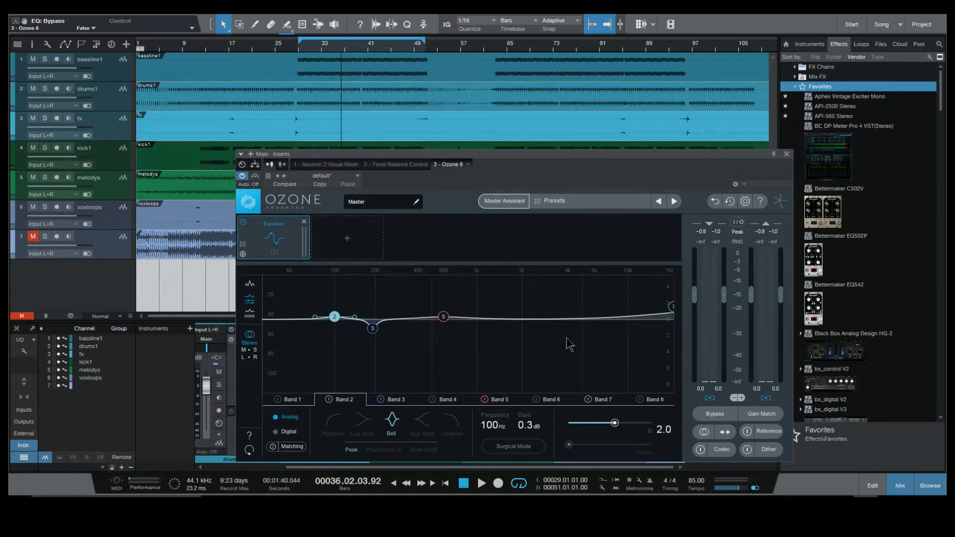
{"action": "left_click", "coordinate": [500, 400]}
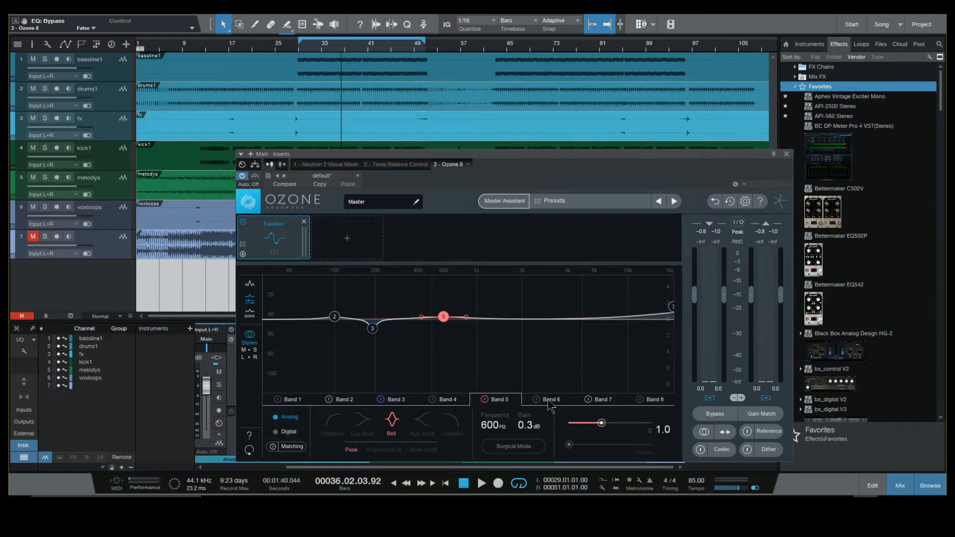
- Set the frequency of the Band 7 high shelf to 18 kHz in Ozone's Equalizer
{"action": "left_click", "coordinate": [606, 401]}
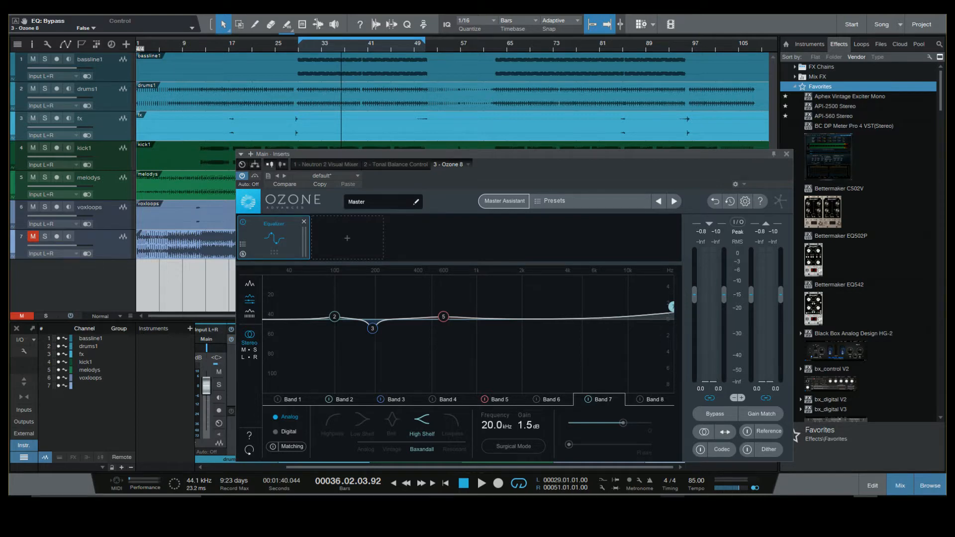
{"action": "double_click", "coordinate": [489, 426]}
{"action": "type", "text": "1"}
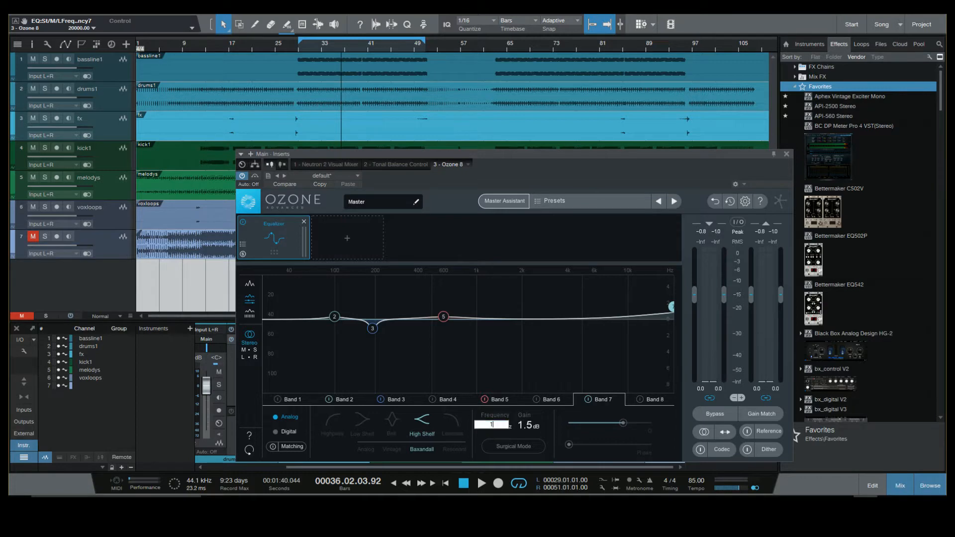
{"action": "type", "text": "80000"}
{"action": "key", "text": "Return"}
{"action": "double_click", "coordinate": [491, 427]}
{"action": "type", "text": "1"}
{"action": "key", "text": "Return"}
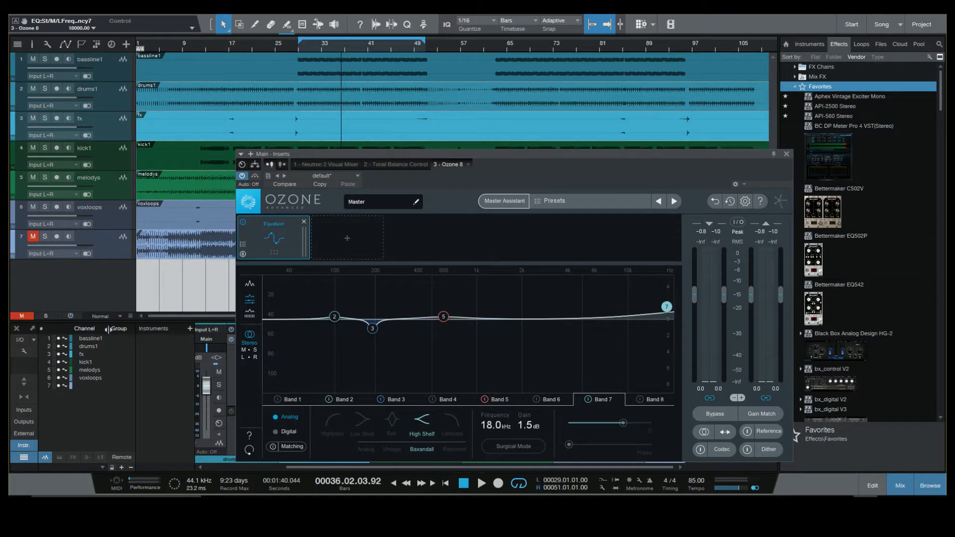
- Play from bar 30 and compare the sound with Band 7 off and on, and with the whole Equalizer bypassed and active
{"action": "left_click", "coordinate": [303, 48]}
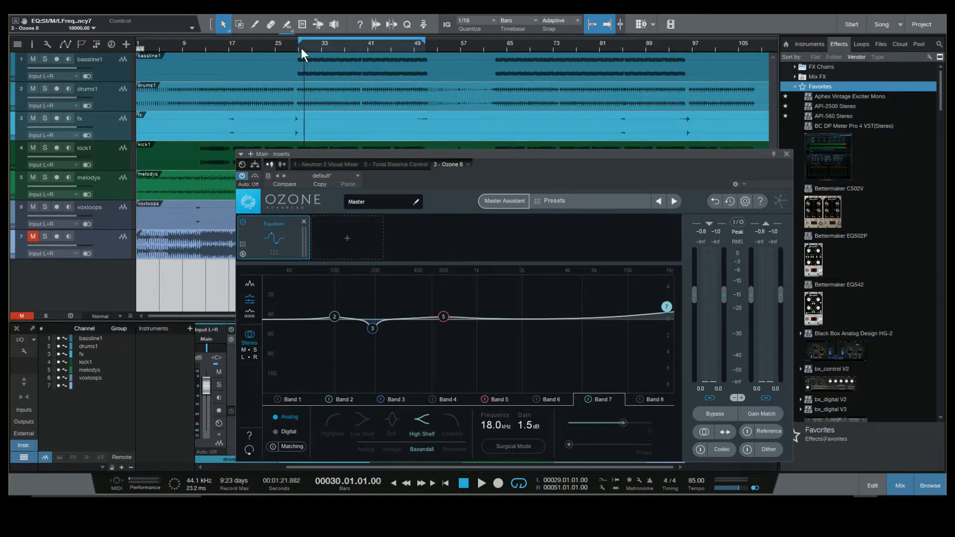
{"action": "key", "text": "space"}
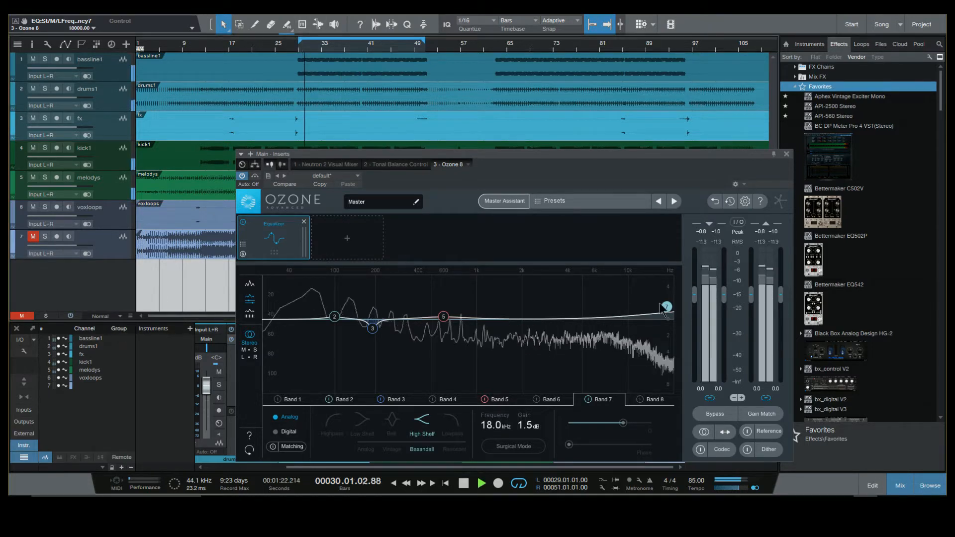
{"action": "left_click", "coordinate": [588, 400]}
{"action": "left_click", "coordinate": [588, 400]}
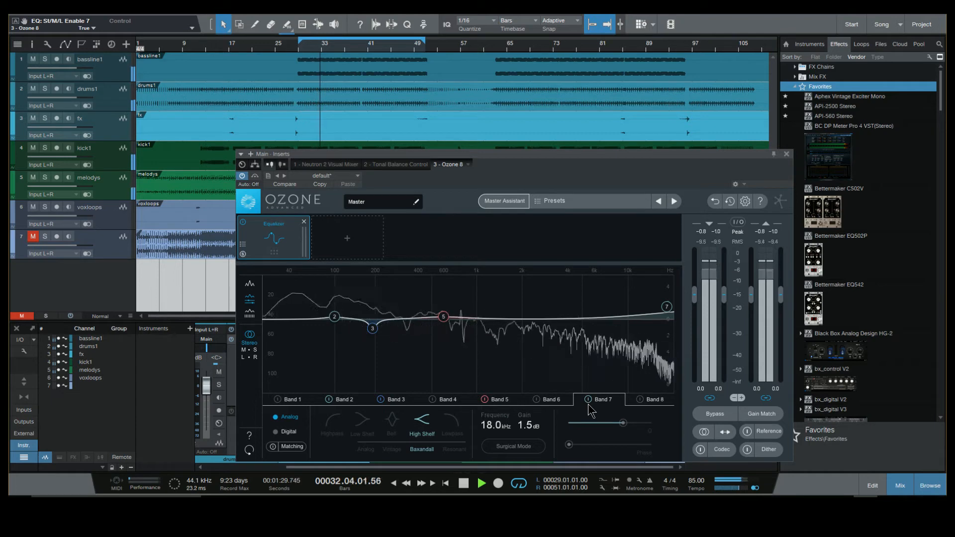
{"action": "left_click", "coordinate": [243, 223]}
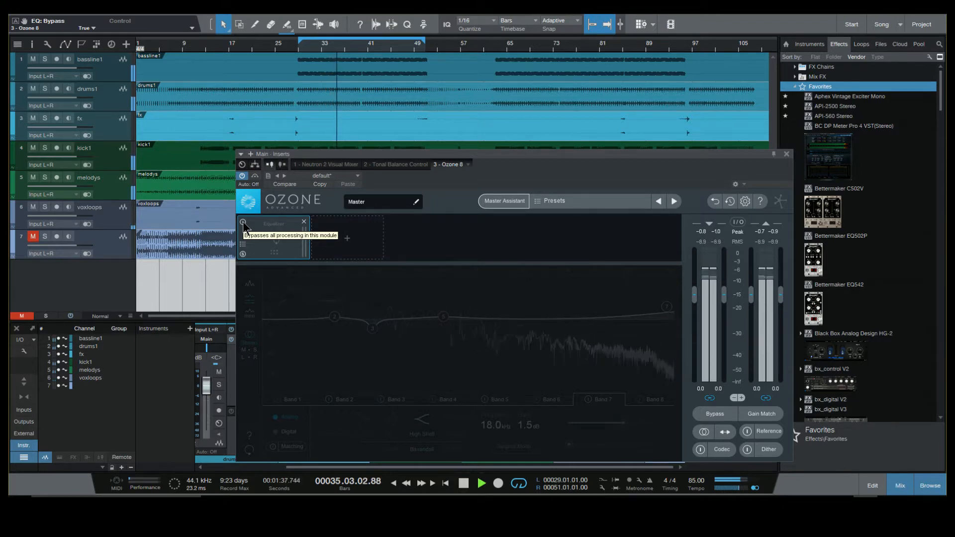
{"action": "left_click", "coordinate": [243, 223]}
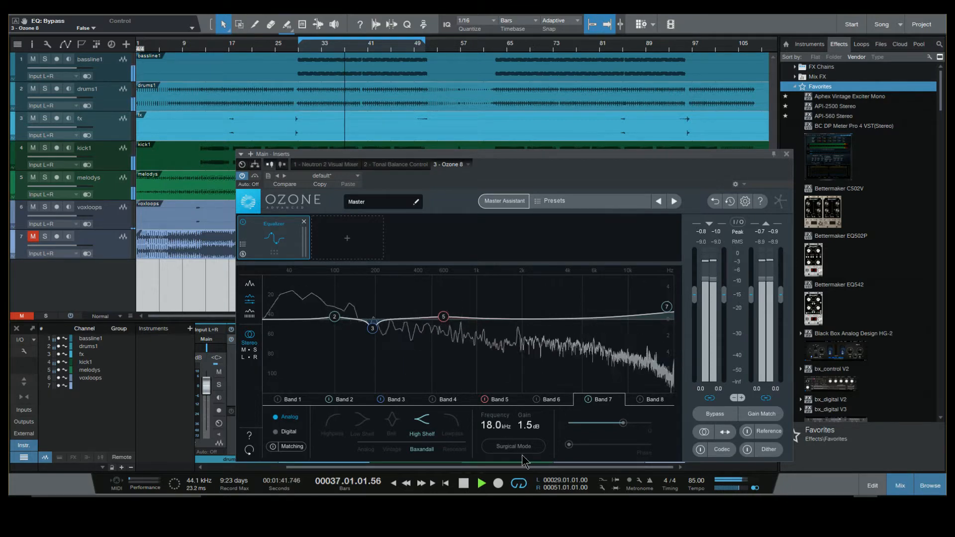
- Set Band 5's Q to 1.5 and compare the sound with that band off and on
{"action": "left_click", "coordinate": [500, 400]}
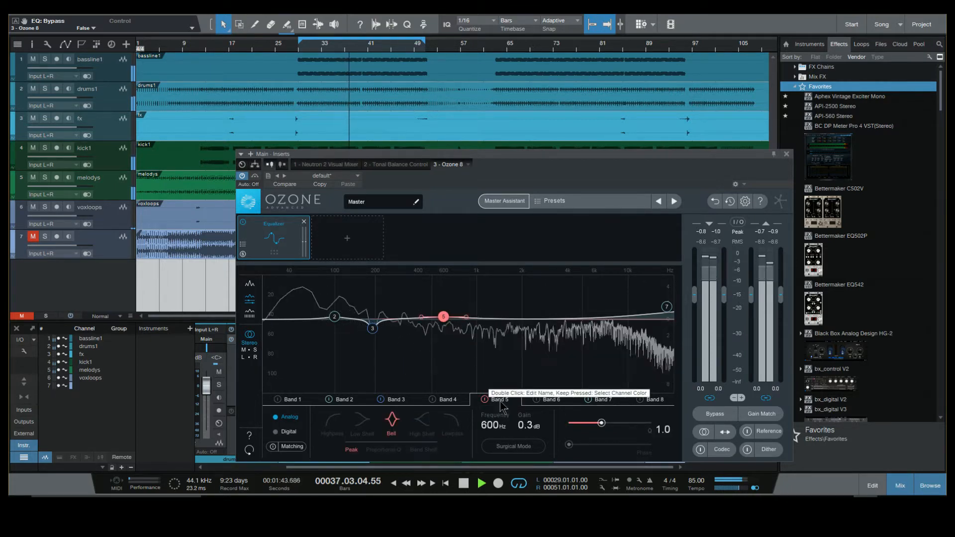
{"action": "left_click_drag", "start_coordinate": [599, 423], "coordinate": [609, 422]}
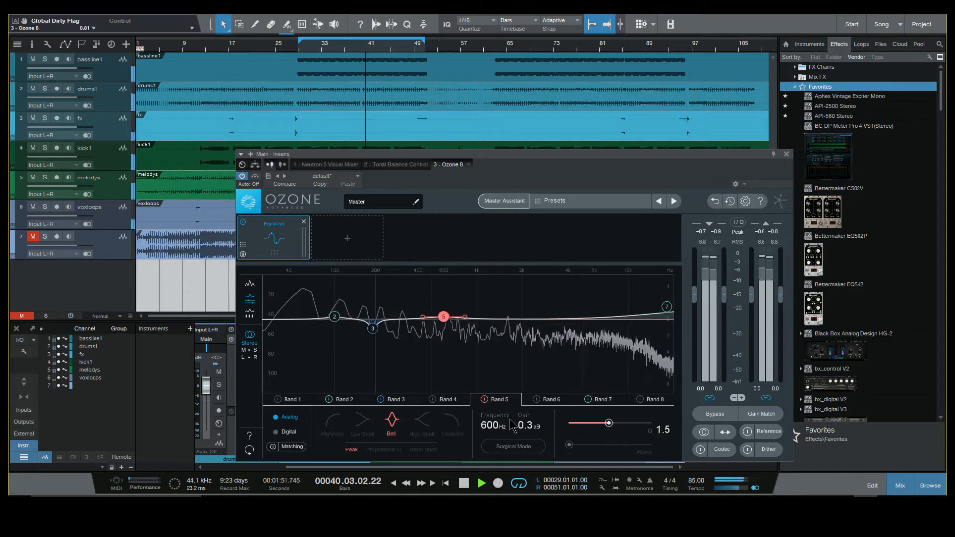
{"action": "left_click", "coordinate": [485, 400]}
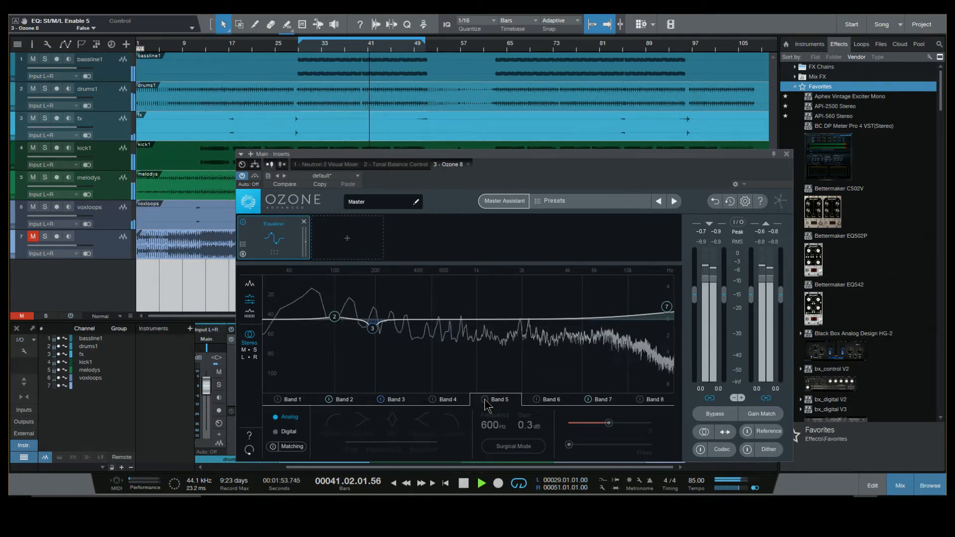
{"action": "left_click", "coordinate": [484, 400]}
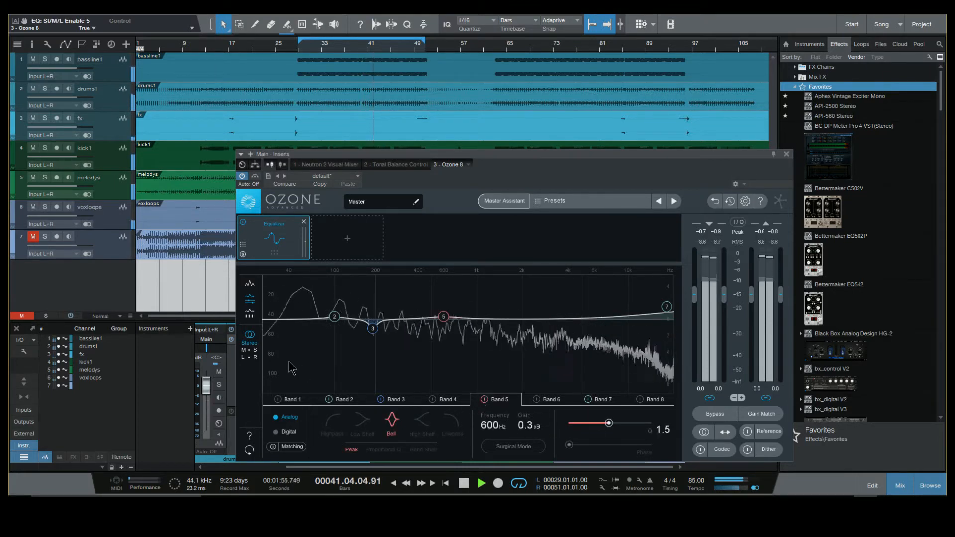
- Compare the master repeatedly with the Equalizer bypassed and active, and stop playback with the Equalizer active
{"action": "left_click", "coordinate": [243, 223]}
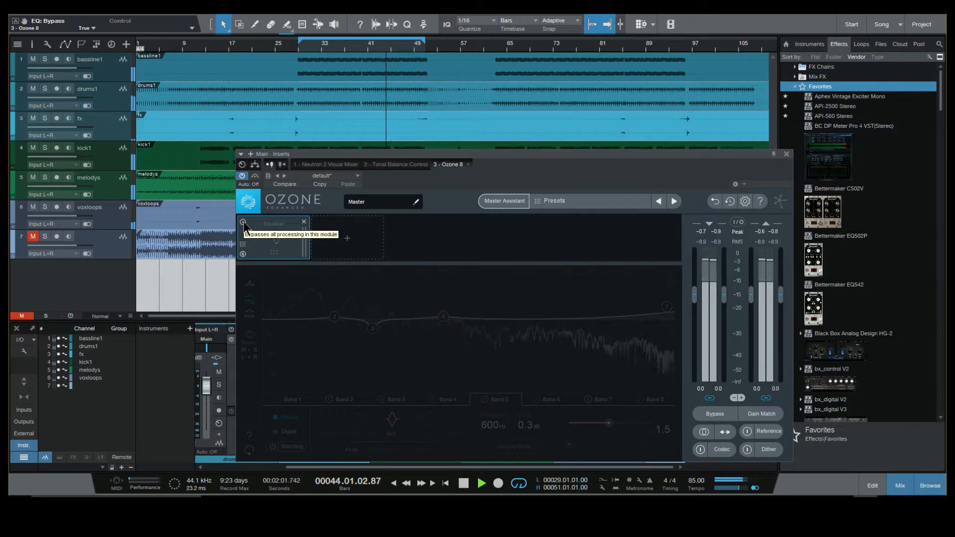
{"action": "left_click", "coordinate": [244, 223]}
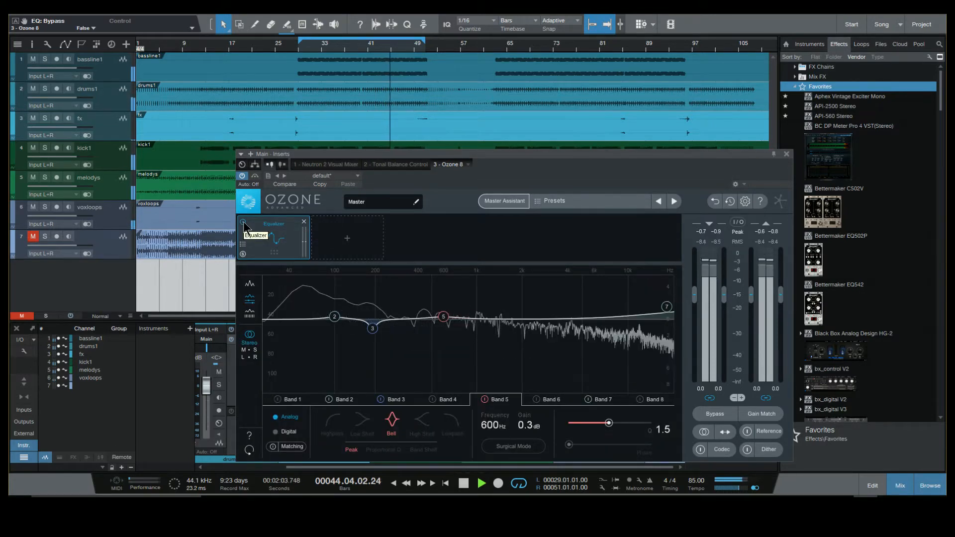
{"action": "left_click", "coordinate": [243, 223]}
{"action": "key", "text": "e"}
{"action": "key", "text": "e"}
{"action": "key", "text": "w"}
{"action": "key", "text": "w"}
{"action": "key", "text": "w"}
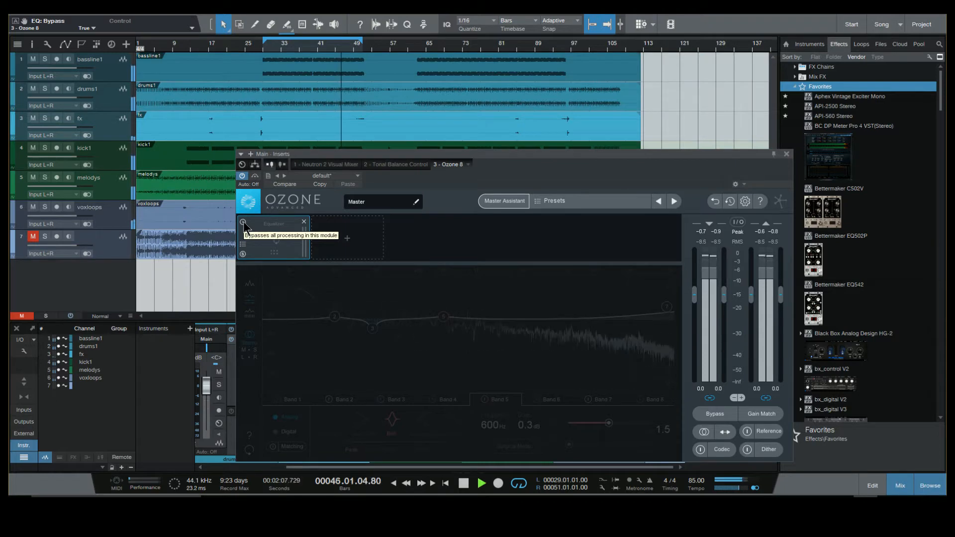
{"action": "left_click", "coordinate": [243, 223]}
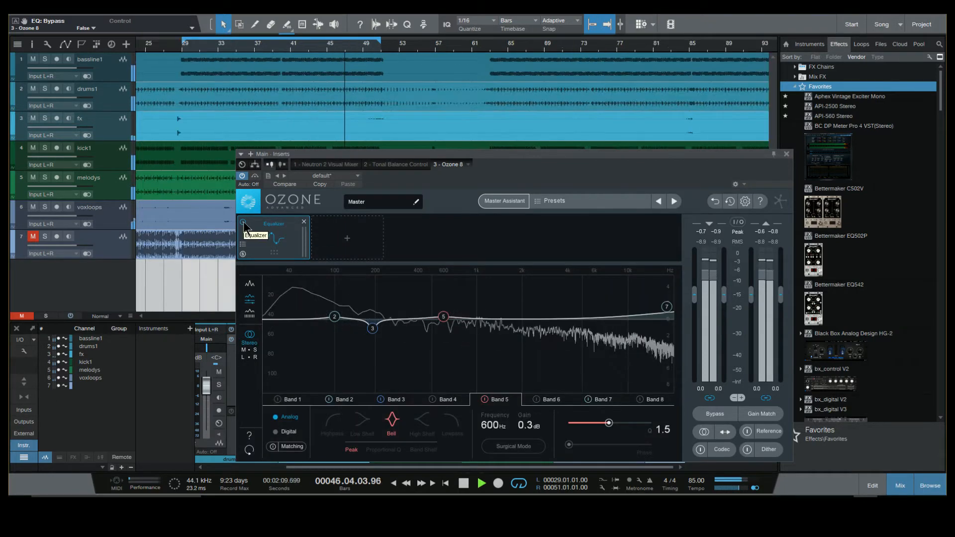
{"action": "key", "text": "space"}
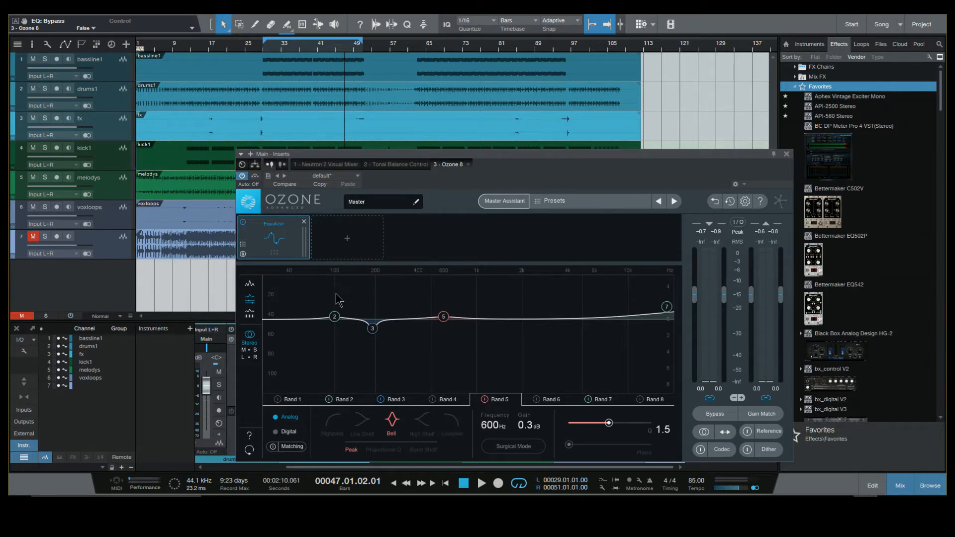
- Search the effects for "span" and insert SPAN Plus after Ozone 8 on the Main channel
{"action": "left_click_drag", "start_coordinate": [754, 151], "coordinate": [579, 45]}
{"action": "left_click", "coordinate": [939, 44]}
{"action": "type", "text": "span"}
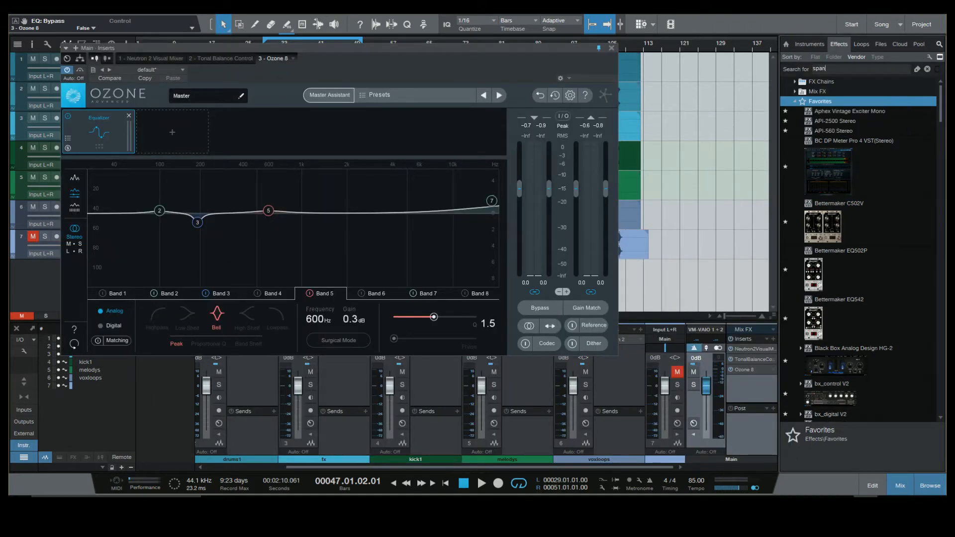
{"action": "left_click_drag", "start_coordinate": [807, 111], "coordinate": [753, 378]}
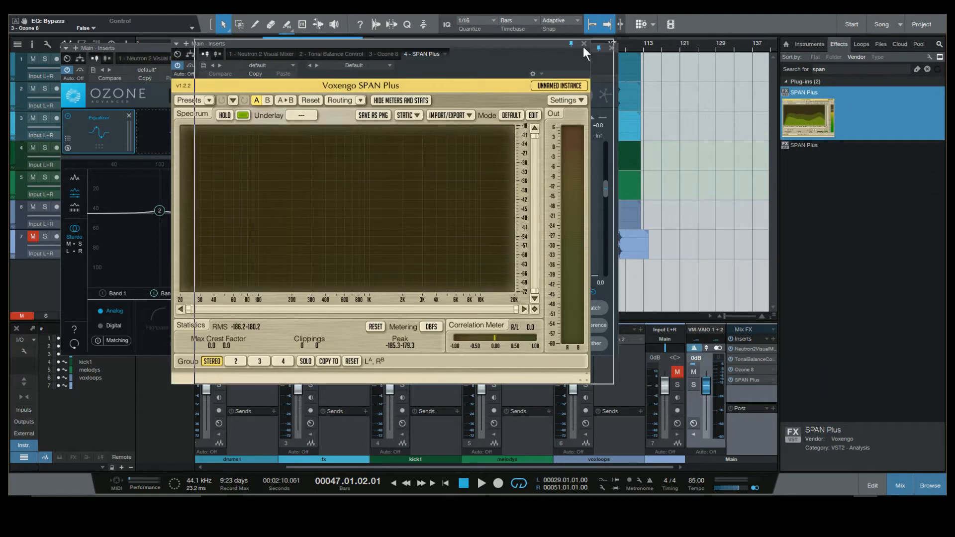
- Arrange the SPAN Plus and Ozone 8 windows side by side, keeping the start of the timeline uncovered
{"action": "left_click_drag", "start_coordinate": [560, 52], "coordinate": [922, 58]}
{"action": "left_click", "coordinate": [485, 61]}
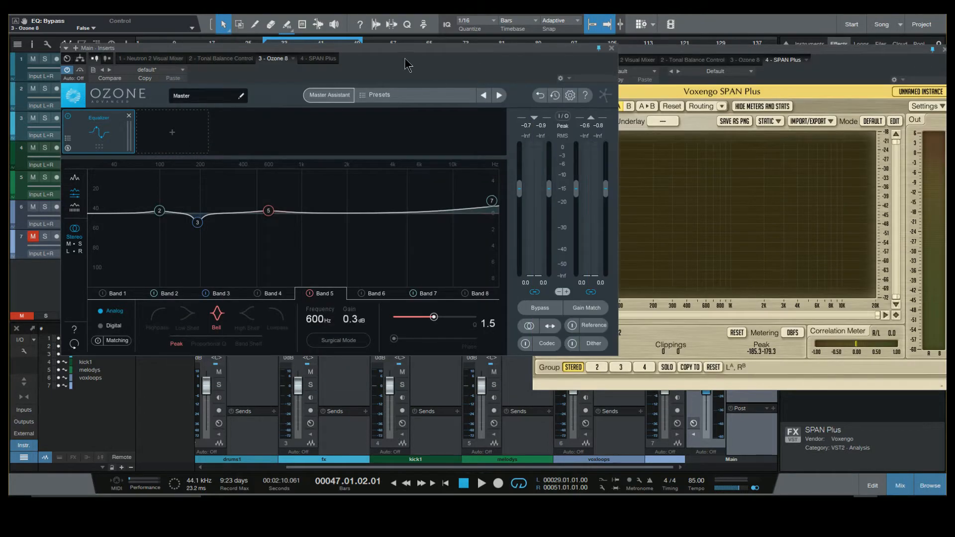
{"action": "left_click_drag", "start_coordinate": [400, 46], "coordinate": [421, 99]}
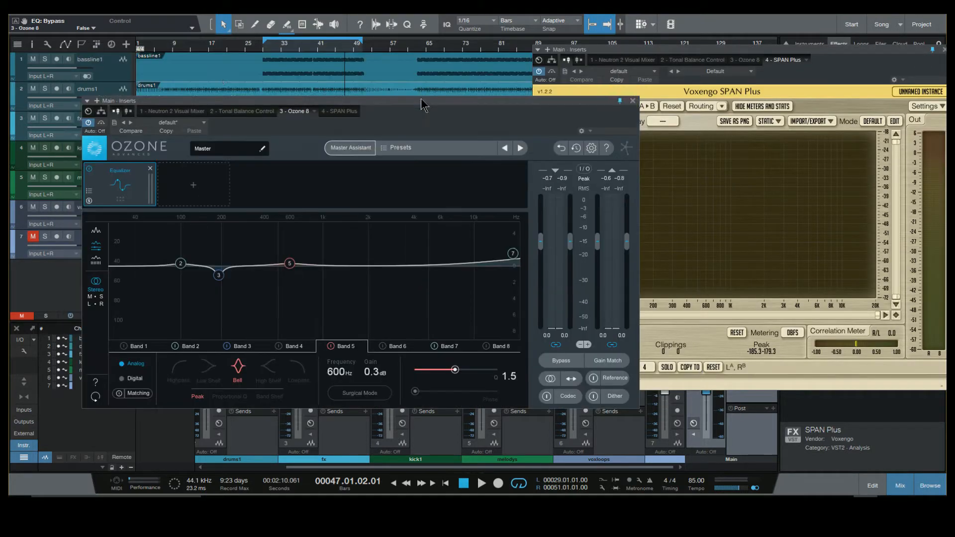
- Play the song from bar 29 and set SPAN Plus's spectrum mode to Master
{"action": "left_click", "coordinate": [267, 52]}
{"action": "key", "text": "space"}
{"action": "left_click", "coordinate": [809, 90]}
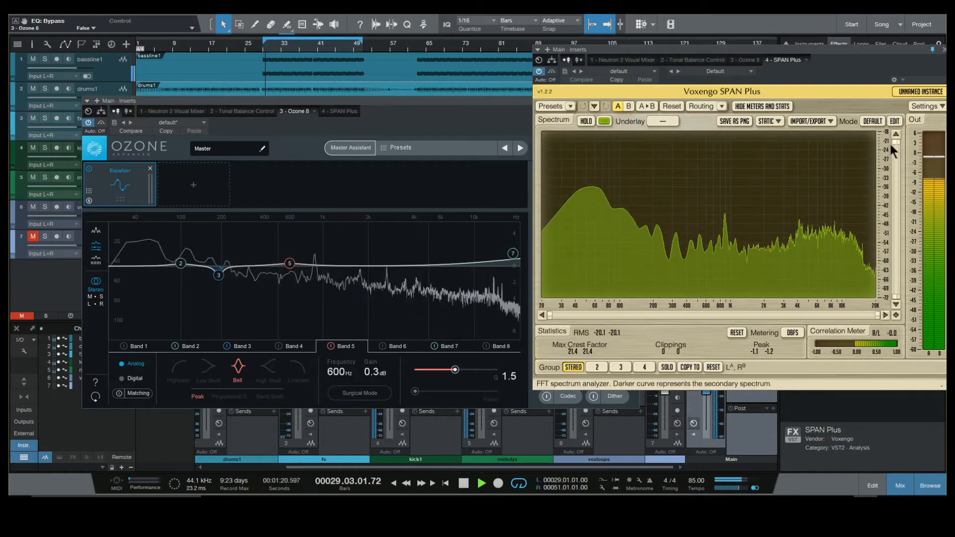
{"action": "left_click", "coordinate": [872, 122]}
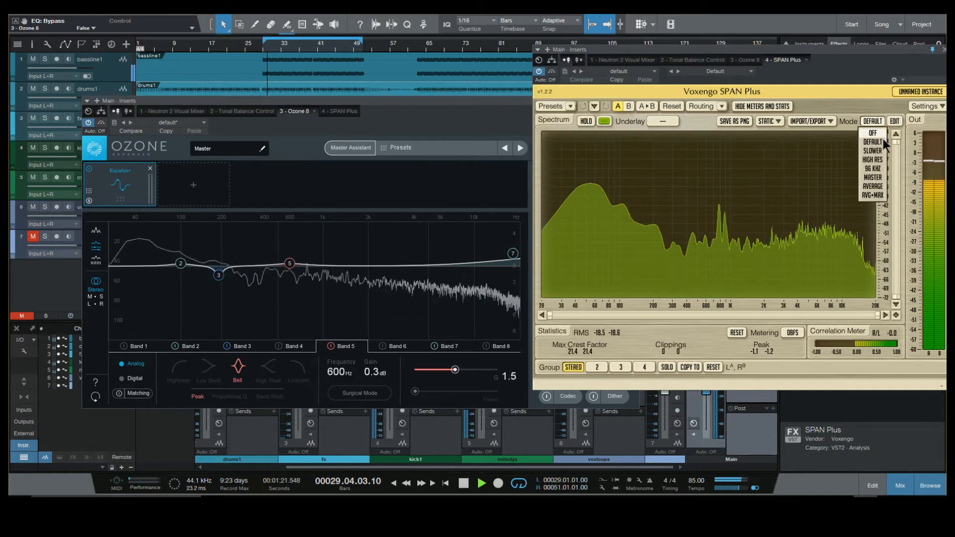
{"action": "left_click", "coordinate": [874, 178]}
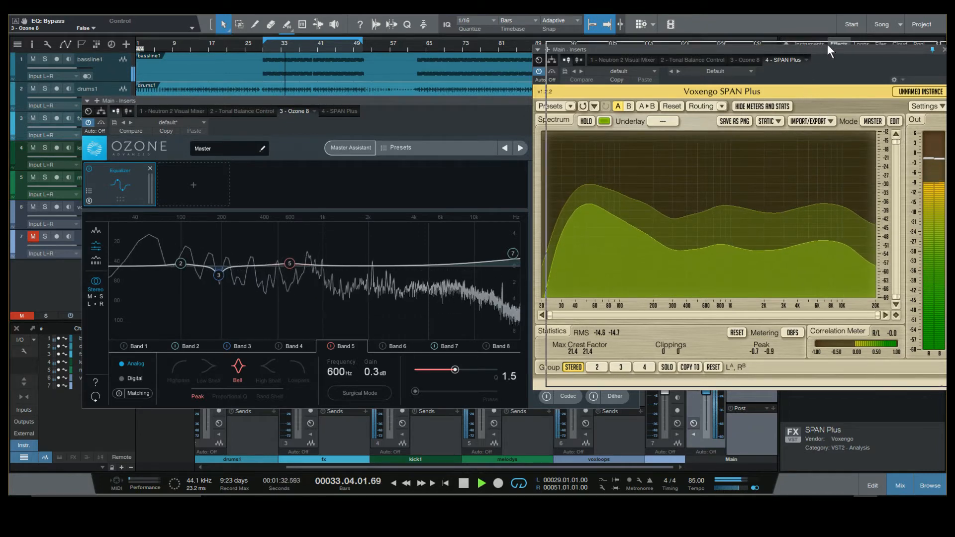
- Rearrange the SPAN Plus and Ozone 8 windows side by side so the full equalizer and spectrum displays are both visible
{"action": "left_click_drag", "start_coordinate": [817, 48], "coordinate": [853, 33]}
{"action": "left_click_drag", "start_coordinate": [510, 100], "coordinate": [505, 68]}
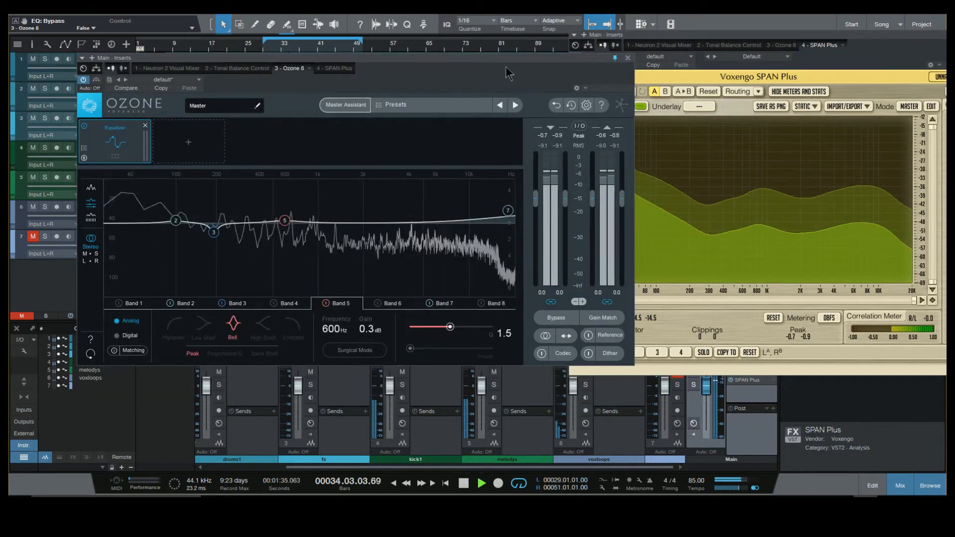
{"action": "left_click", "coordinate": [909, 76]}
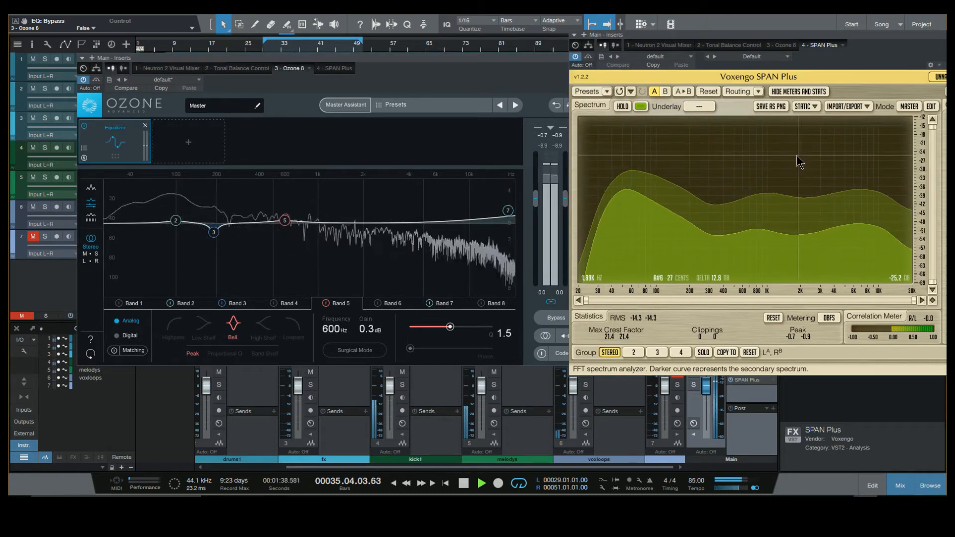
{"action": "mouse_move", "coordinate": [468, 56]}
{"action": "left_mouse_down"}
{"action": "mouse_move", "coordinate": [475, 47]}
{"action": "mouse_move", "coordinate": [456, 48]}
{"action": "left_mouse_up"}
{"action": "left_click_drag", "start_coordinate": [802, 38], "coordinate": [831, 35]}
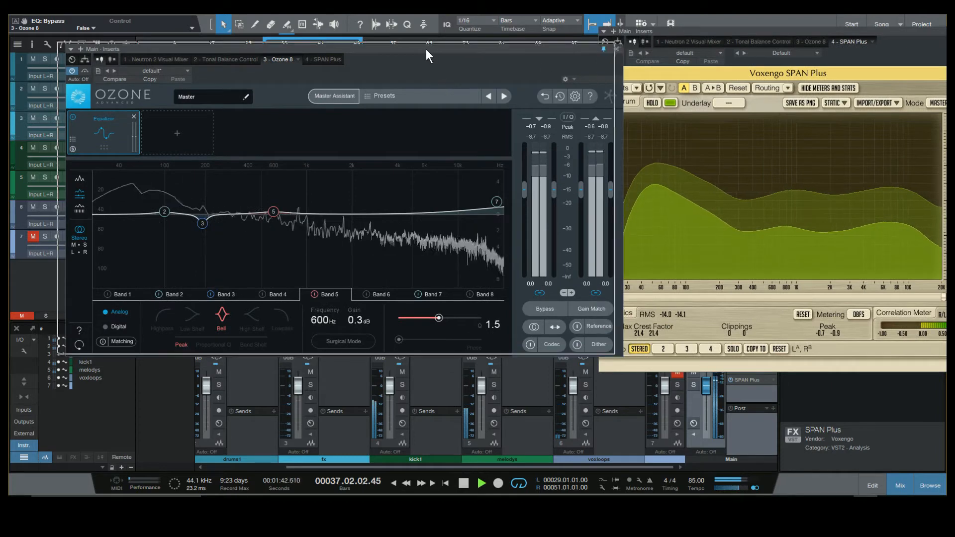
{"action": "left_click_drag", "start_coordinate": [429, 49], "coordinate": [408, 48]}
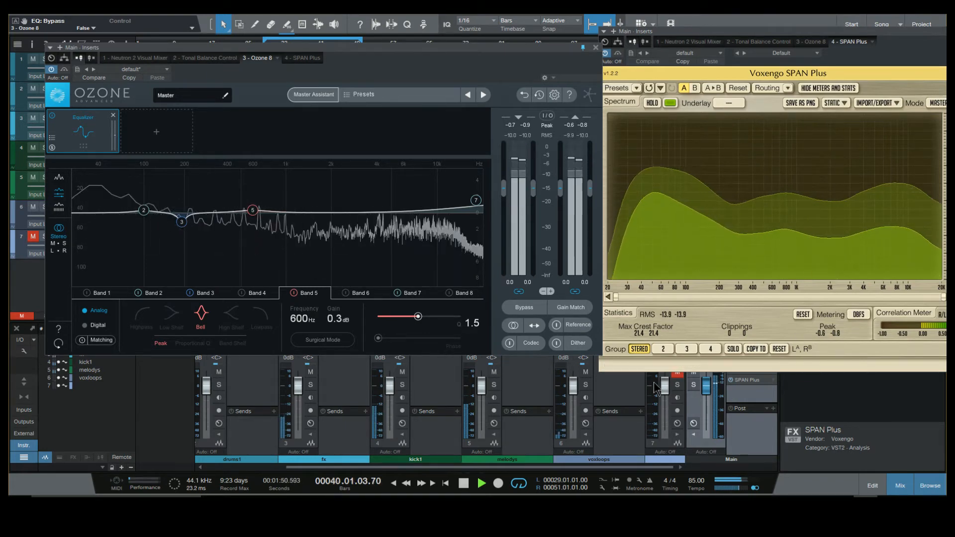
- Add Band 6 as a bell boost of about 0.4 dB at about 2.60 kHz with a Q of 1.4
{"action": "left_click", "coordinate": [350, 293]}
{"action": "left_click_drag", "start_coordinate": [415, 48], "coordinate": [463, 36]}
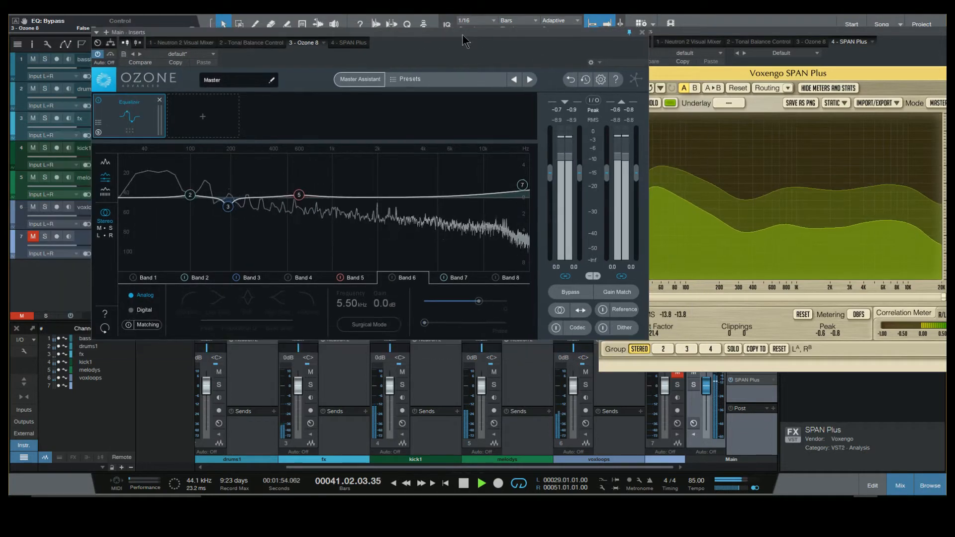
{"action": "double_click", "coordinate": [421, 195]}
{"action": "scroll", "coordinate": [423, 196], "scroll_direction": "down", "scroll_amount": 10}
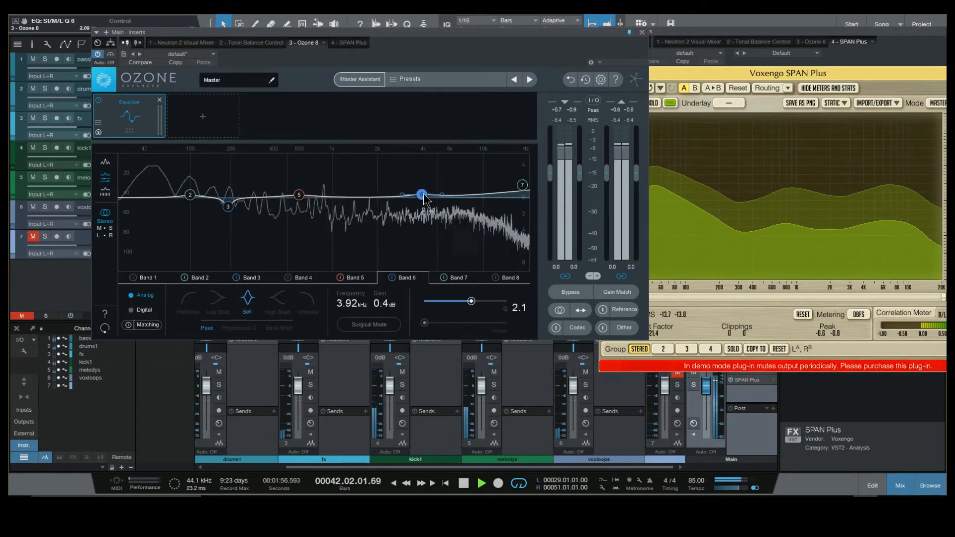
{"action": "left_click_drag", "start_coordinate": [422, 196], "coordinate": [395, 192]}
{"action": "scroll", "coordinate": [395, 192], "scroll_direction": "up", "scroll_amount": 3}
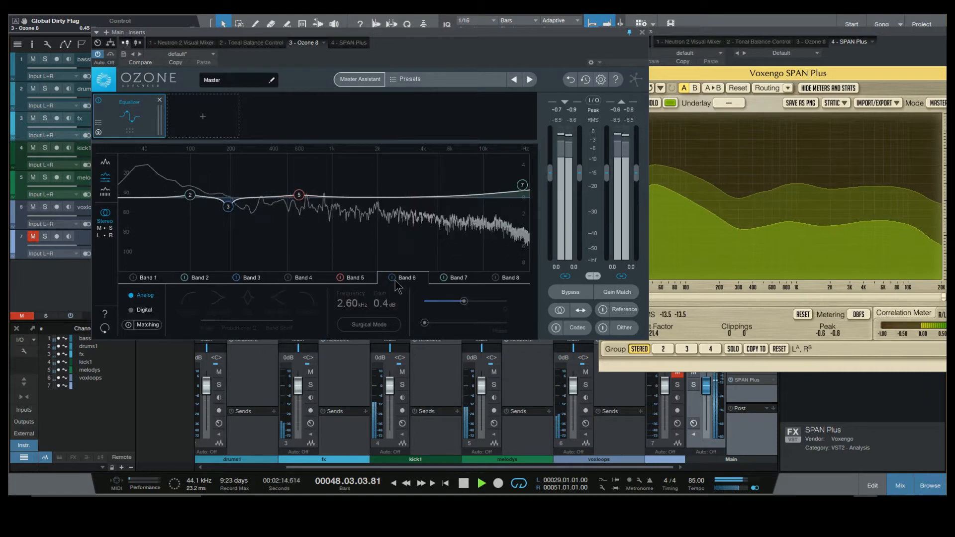
- Set Band 6 to 0.5 dB gain at about 2.50 kHz and compare the sound with the band off and on
{"action": "left_click", "coordinate": [381, 303]}
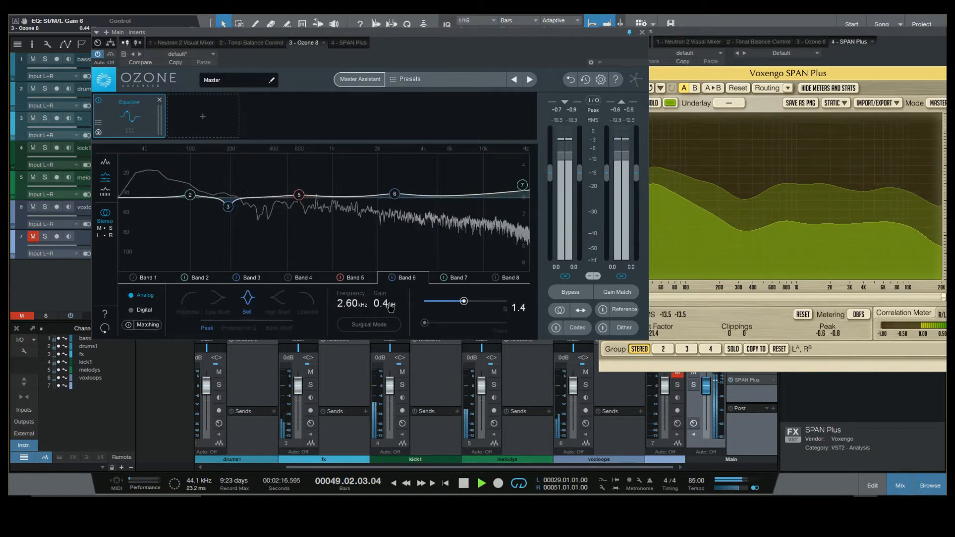
{"action": "type", "text": "0.5"}
{"action": "key", "text": "Return"}
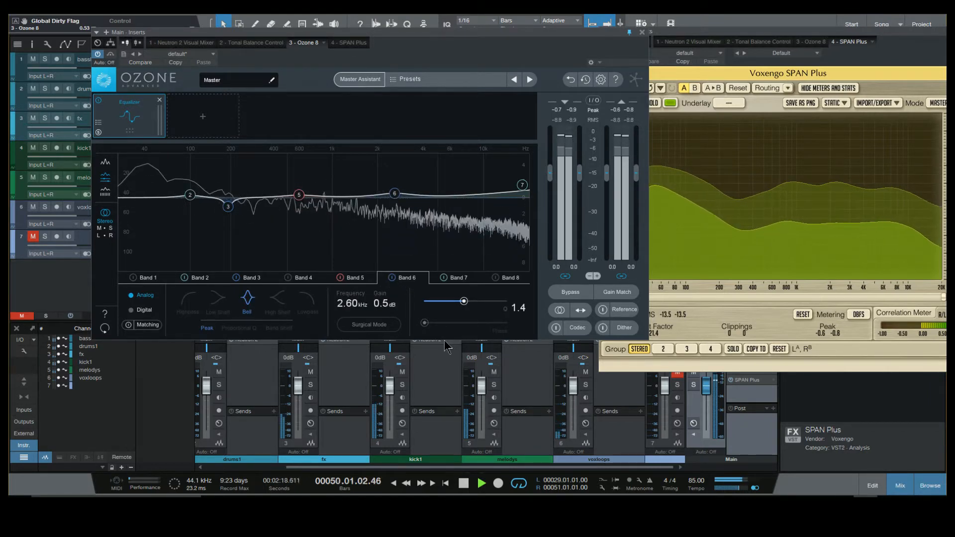
{"action": "left_click_drag", "start_coordinate": [394, 193], "coordinate": [393, 192]}
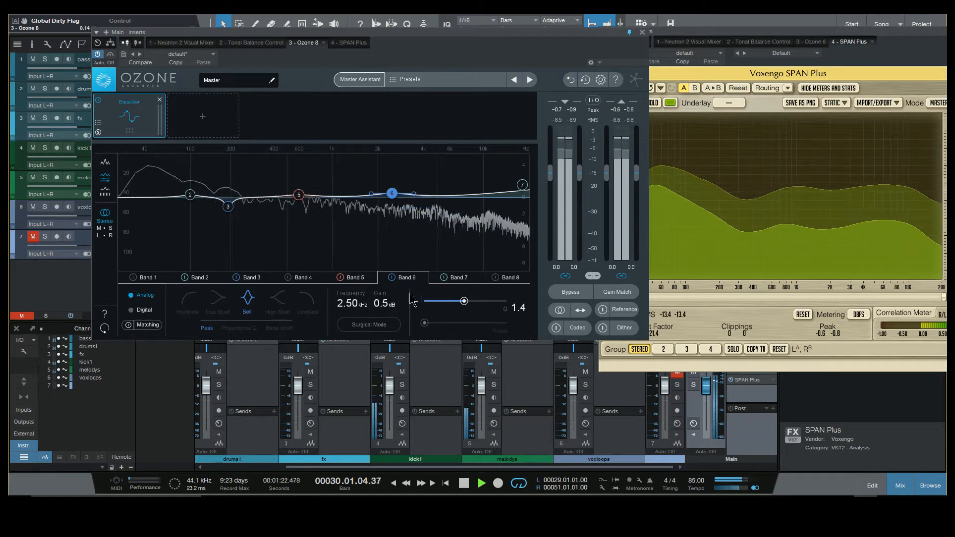
{"action": "left_click", "coordinate": [391, 278]}
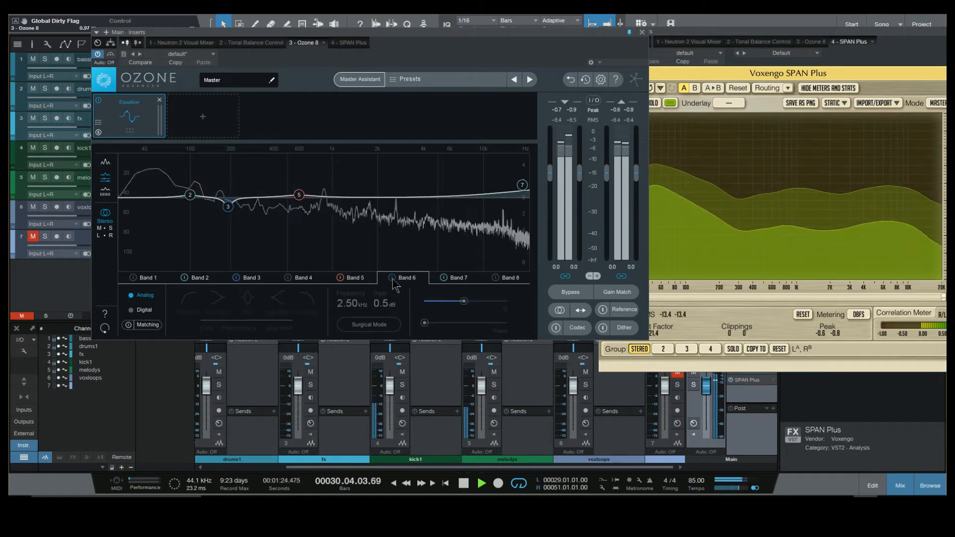
{"action": "left_click", "coordinate": [391, 277]}
- Set Band 6's gain to 0.3 dB and its Q to 2.1
{"action": "double_click", "coordinate": [382, 308]}
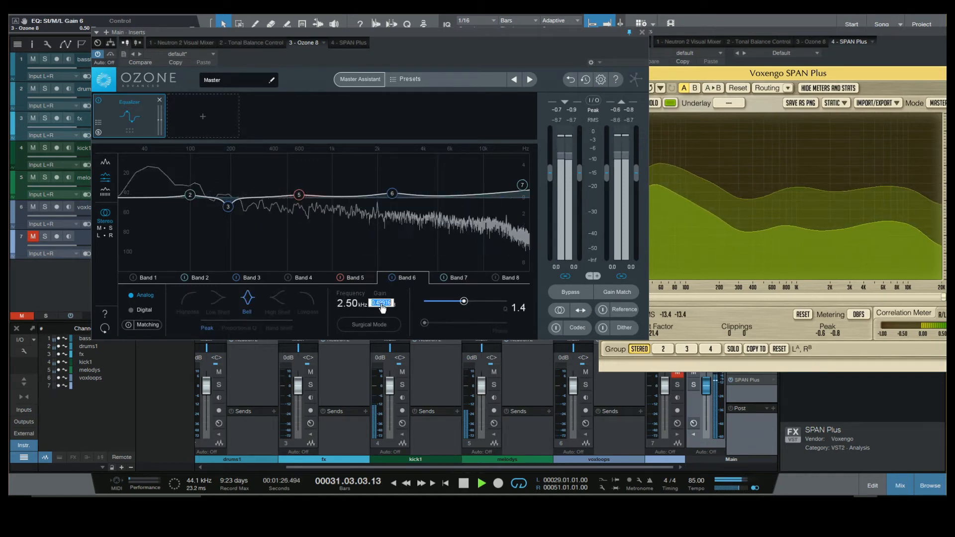
{"action": "type", "text": "0.3"}
{"action": "key", "text": "Return"}
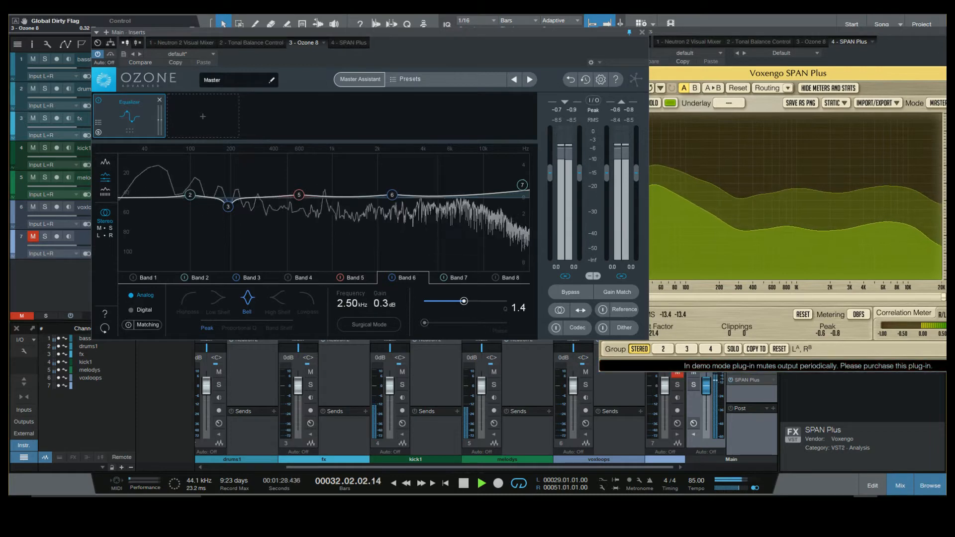
{"action": "left_click_drag", "start_coordinate": [461, 301], "coordinate": [467, 303]}
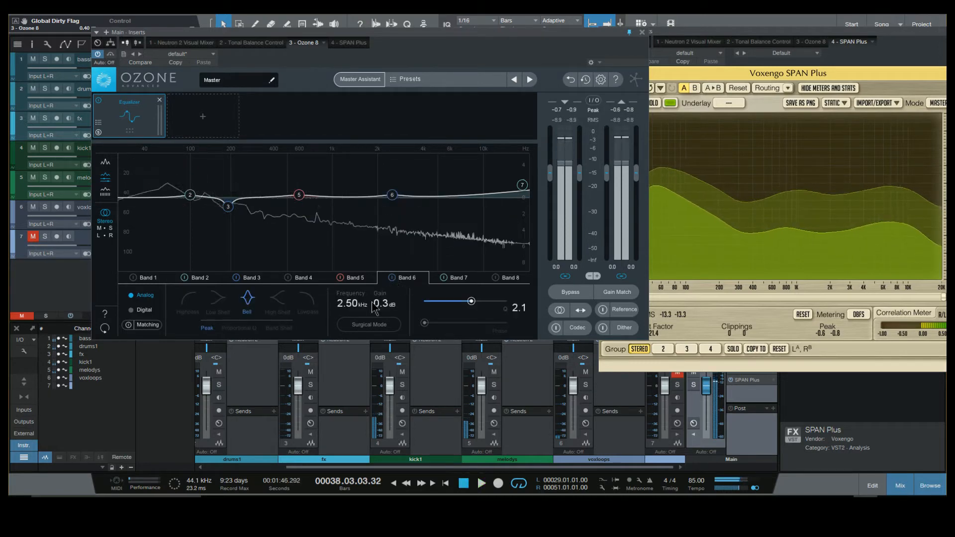
- Move the SPAN Plus and Ozone 8 windows to uncover the timeline before the loop, and play the song from bar 29
{"action": "left_click_drag", "start_coordinate": [900, 34], "coordinate": [890, 31]}
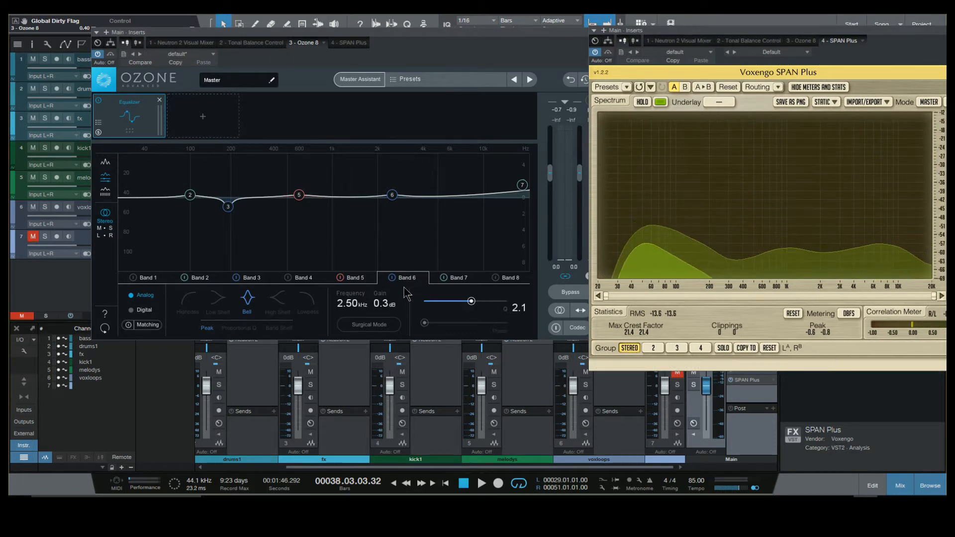
{"action": "left_click_drag", "start_coordinate": [478, 34], "coordinate": [655, 47]}
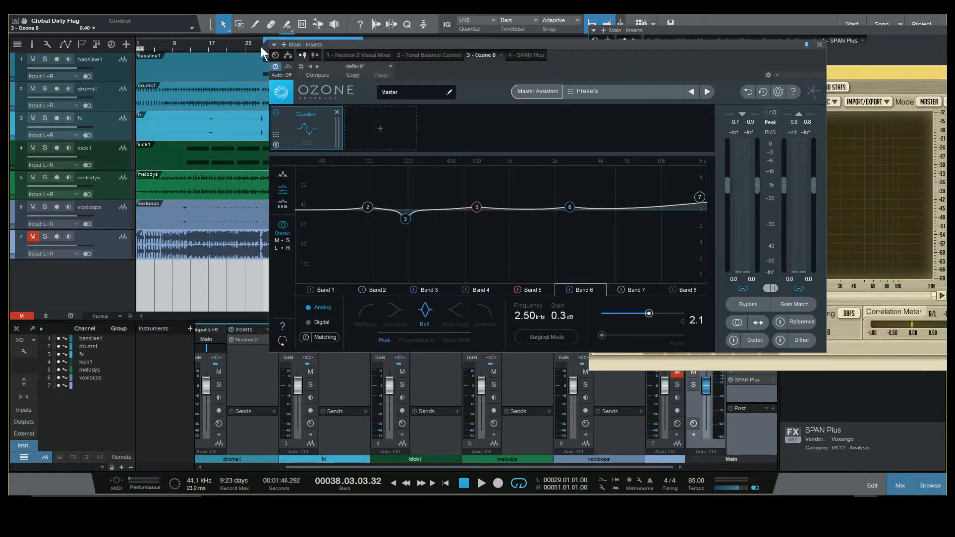
{"action": "key", "text": "space"}
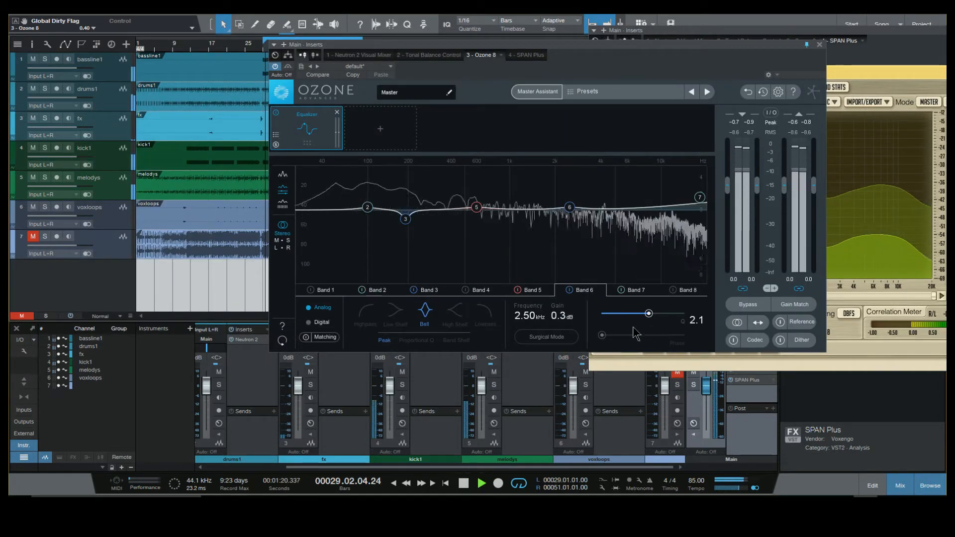
- Set Band 6's frequency to 3.00 kHz and its Q to 2.0, comparing the sound with the band off and on
{"action": "double_click", "coordinate": [528, 315]}
{"action": "type", "text": "3000"}
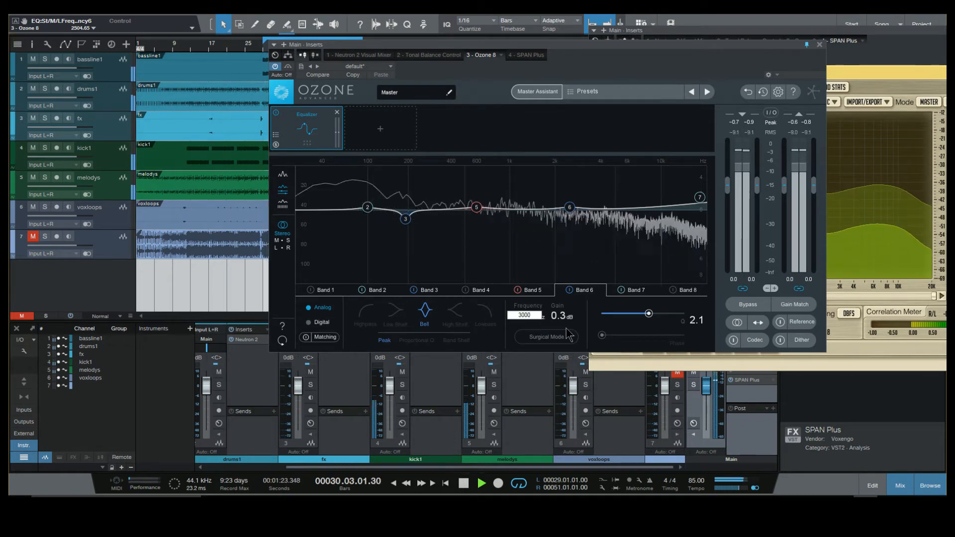
{"action": "key", "text": "Return"}
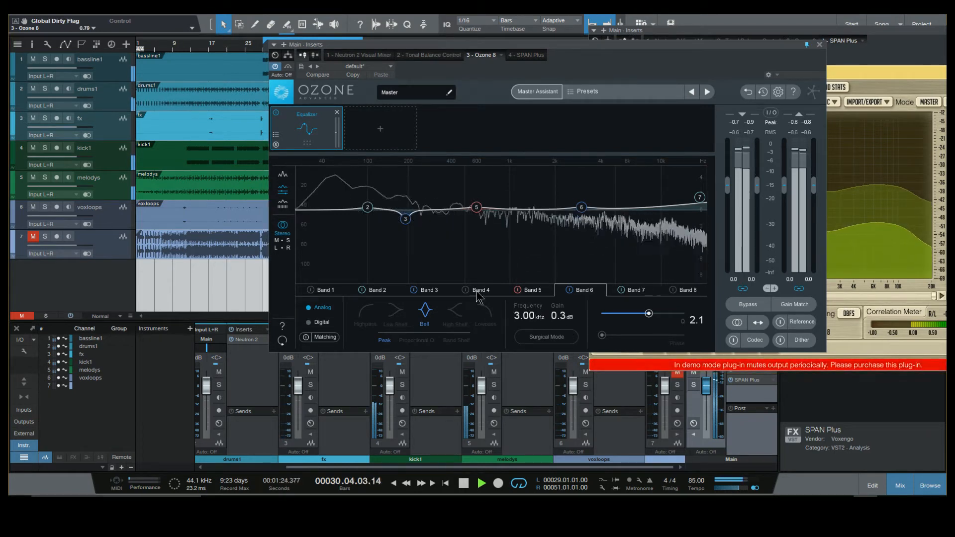
{"action": "left_click", "coordinate": [569, 291]}
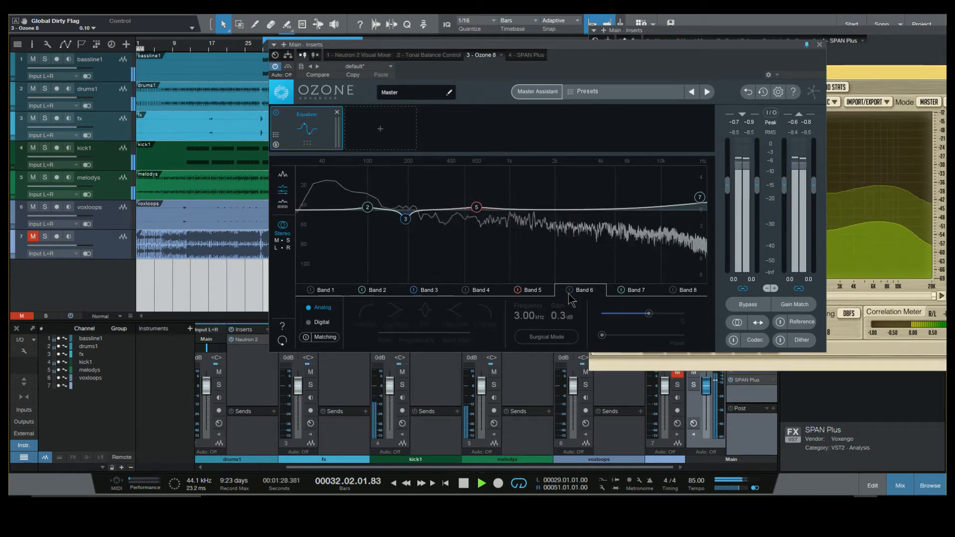
{"action": "left_click", "coordinate": [569, 290]}
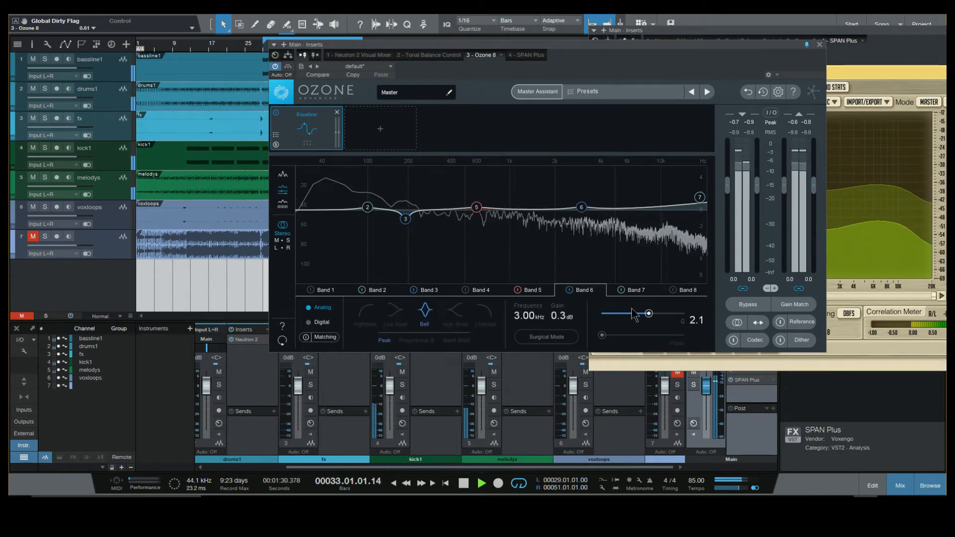
{"action": "left_click_drag", "start_coordinate": [649, 315], "coordinate": [648, 314]}
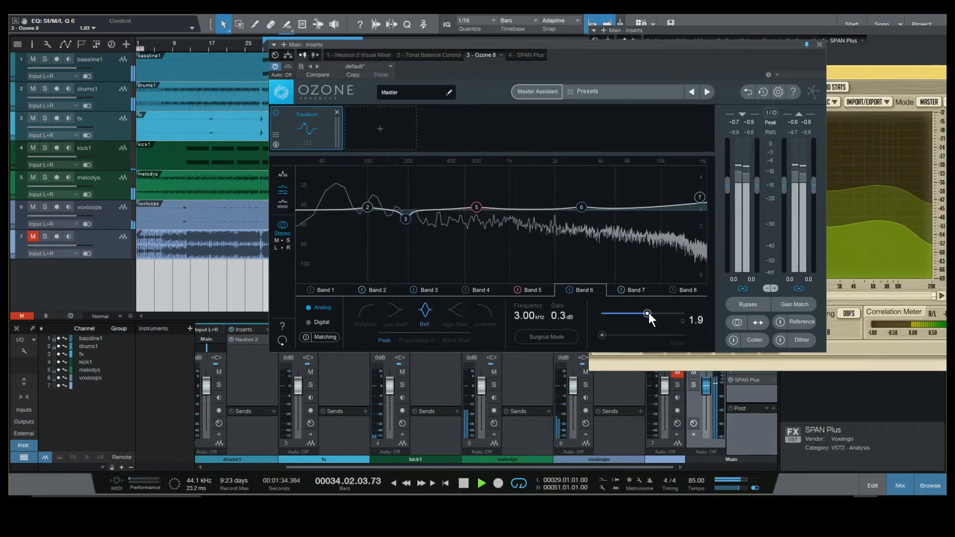
{"action": "left_click_drag", "start_coordinate": [649, 312], "coordinate": [650, 314]}
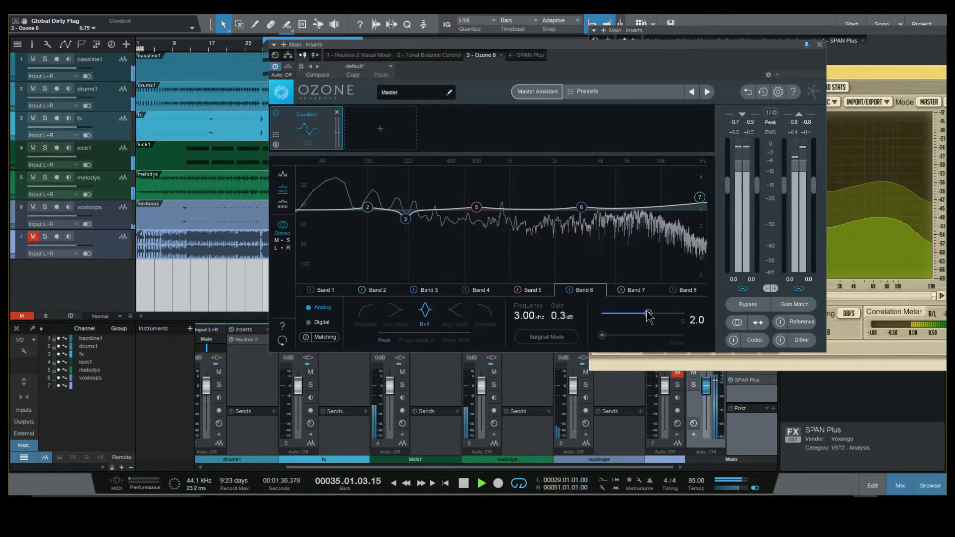
- Place the Ozone 8 window beside the SPAN Plus spectrum and compare the sound with all of Ozone 8 bypassed and active
{"action": "left_click_drag", "start_coordinate": [640, 43], "coordinate": [473, 54]}
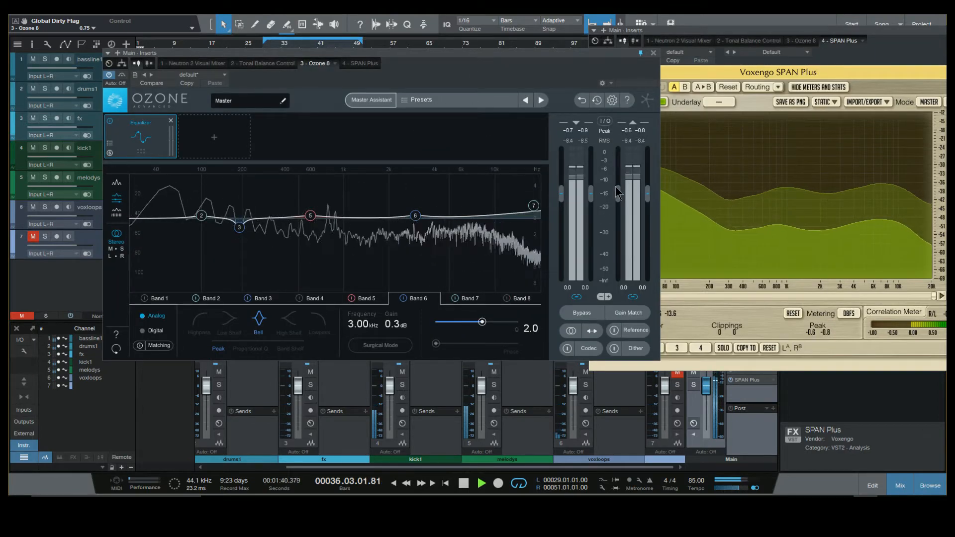
{"action": "left_click_drag", "start_coordinate": [491, 55], "coordinate": [519, 57]}
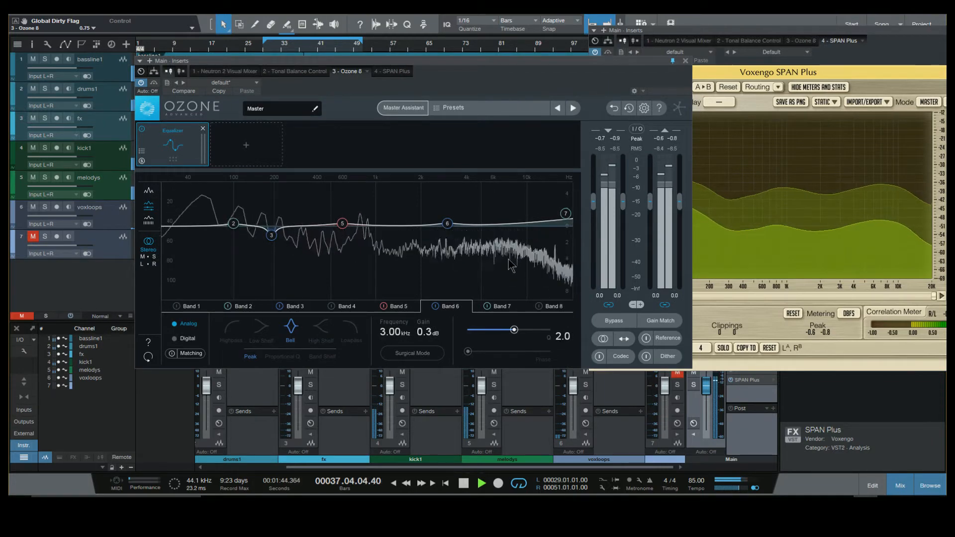
{"action": "left_click", "coordinate": [153, 81]}
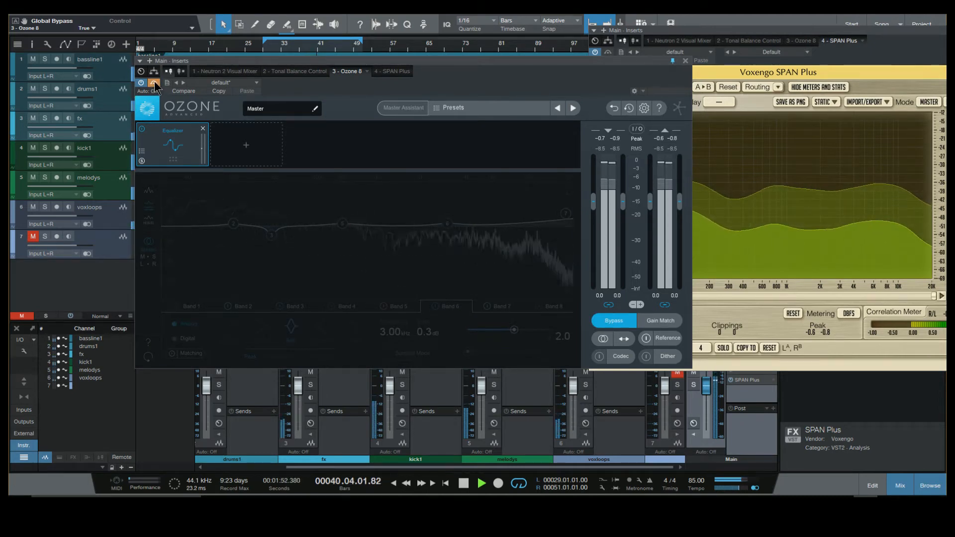
{"action": "left_click", "coordinate": [154, 81]}
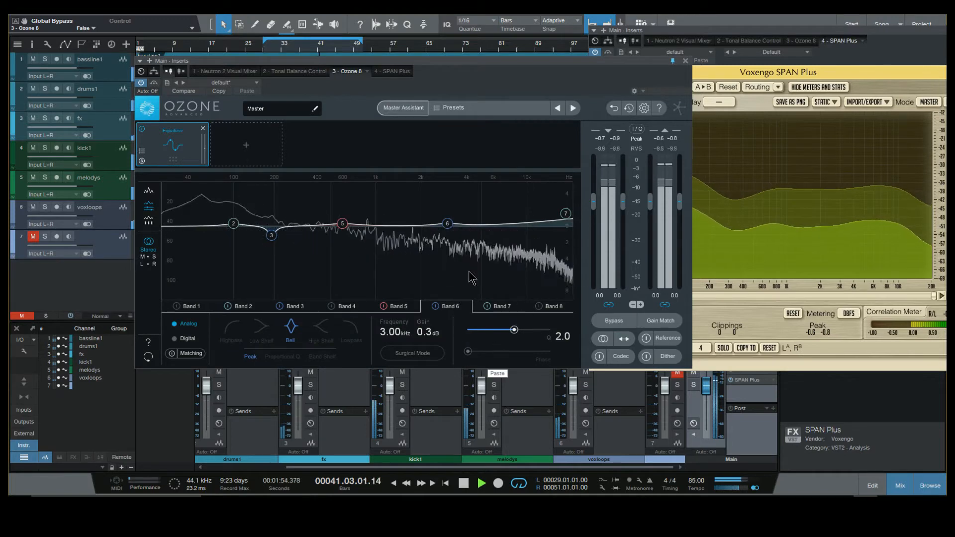
- Try a Q of 3.1 on Band 6 with the band off and on, and settle on a Q of 2.5
{"action": "left_click_drag", "start_coordinate": [515, 329], "coordinate": [523, 329]}
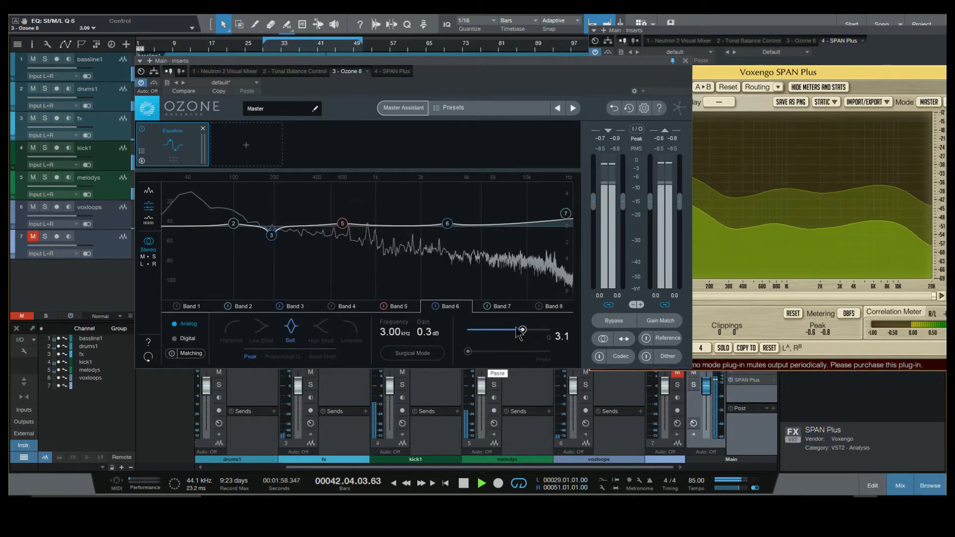
{"action": "left_click", "coordinate": [435, 306]}
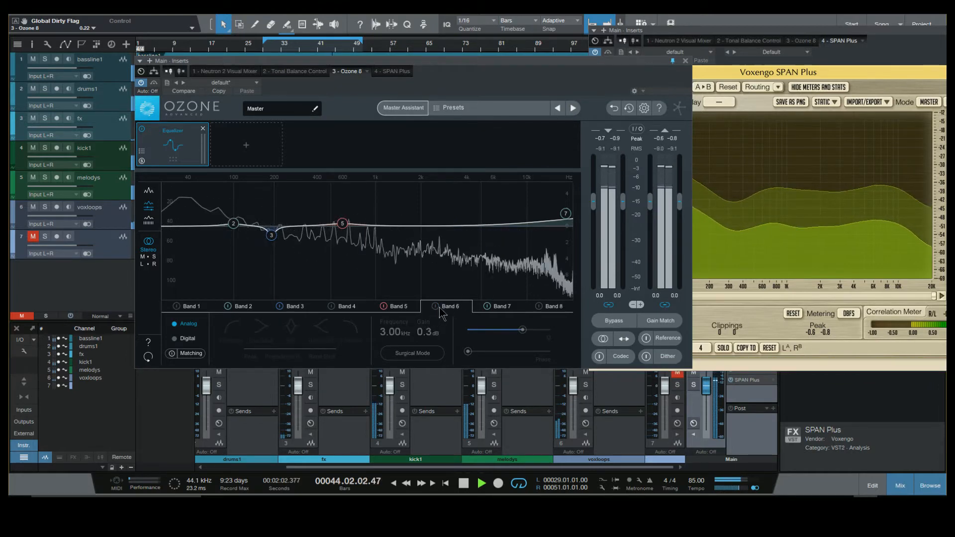
{"action": "left_click_drag", "start_coordinate": [521, 332], "coordinate": [518, 331]}
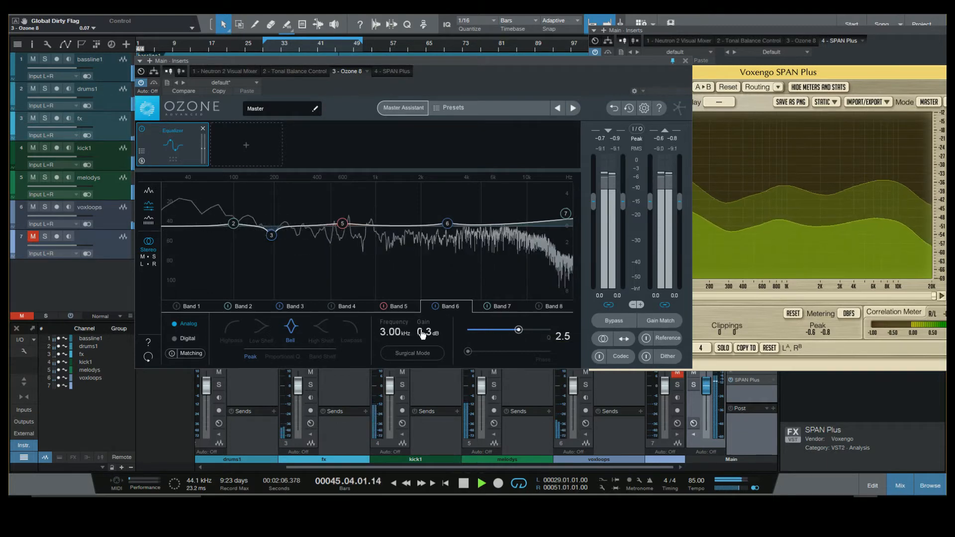
- Move Band 6 to about 2.44 kHz with 0.2 dB gain and compare the sound with the band off and on
{"action": "left_click_drag", "start_coordinate": [449, 224], "coordinate": [436, 225]}
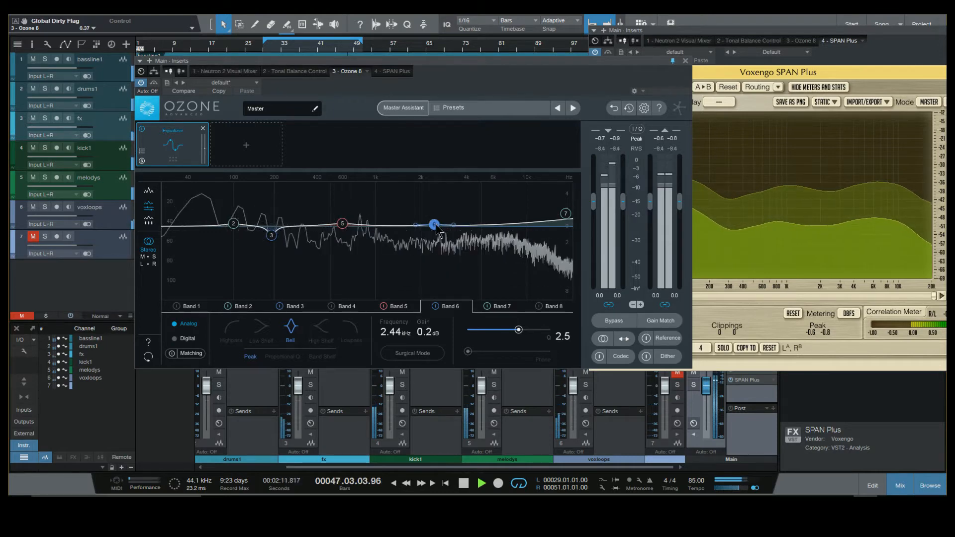
{"action": "left_click", "coordinate": [435, 306]}
{"action": "left_click", "coordinate": [435, 307]}
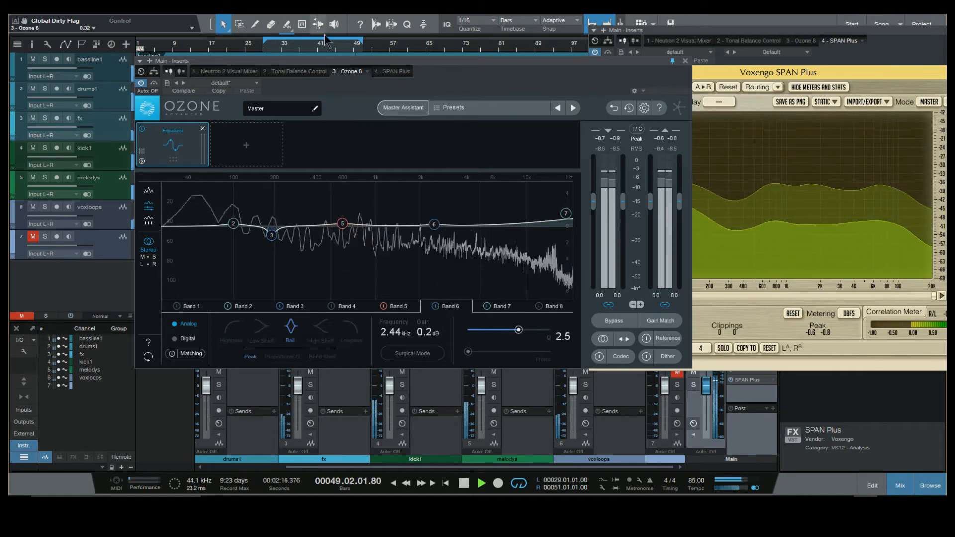
- Move the Ozone 8 window off the timeline and replay the looped section, comparing the sound with Band 6 off and on
{"action": "left_click_drag", "start_coordinate": [347, 60], "coordinate": [587, 109]}
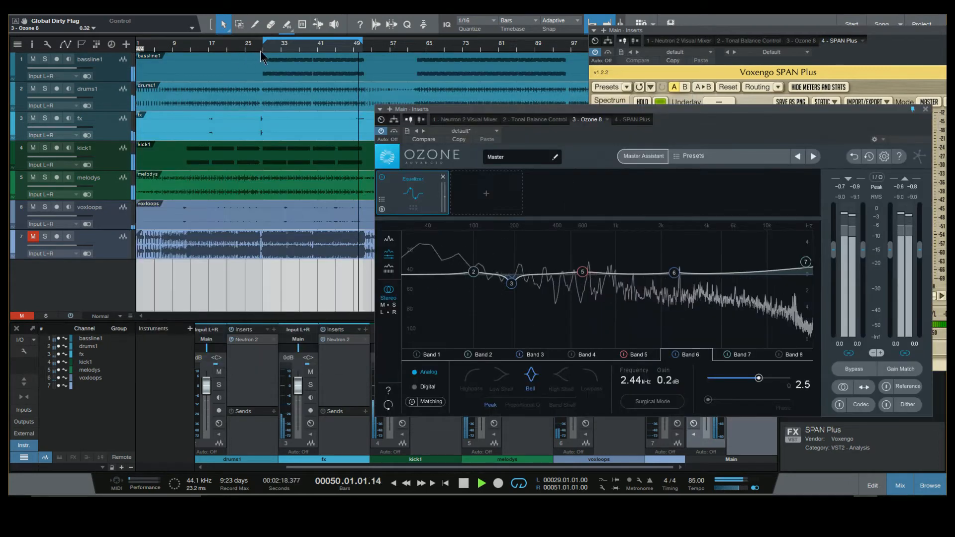
{"action": "left_click", "coordinate": [675, 355]}
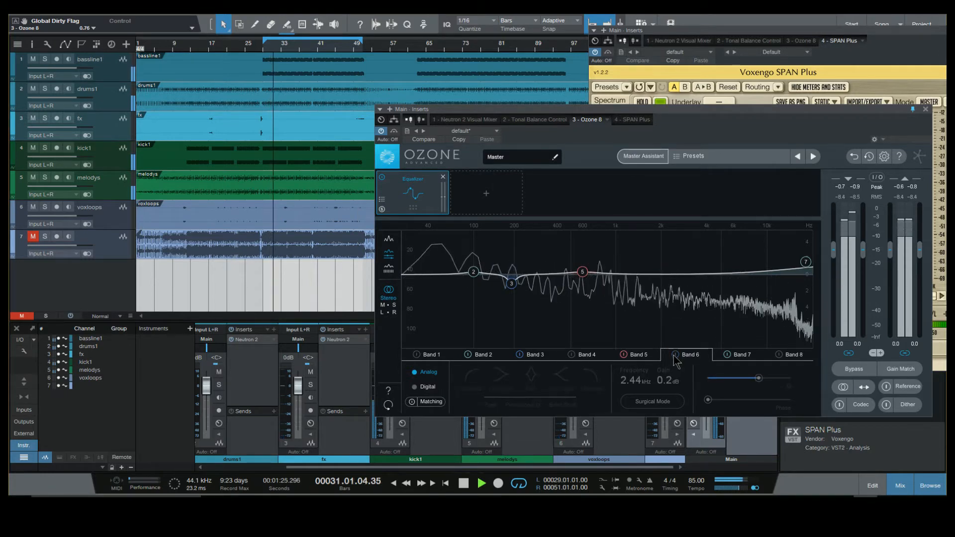
{"action": "left_click", "coordinate": [675, 355]}
{"action": "key", "text": "space"}
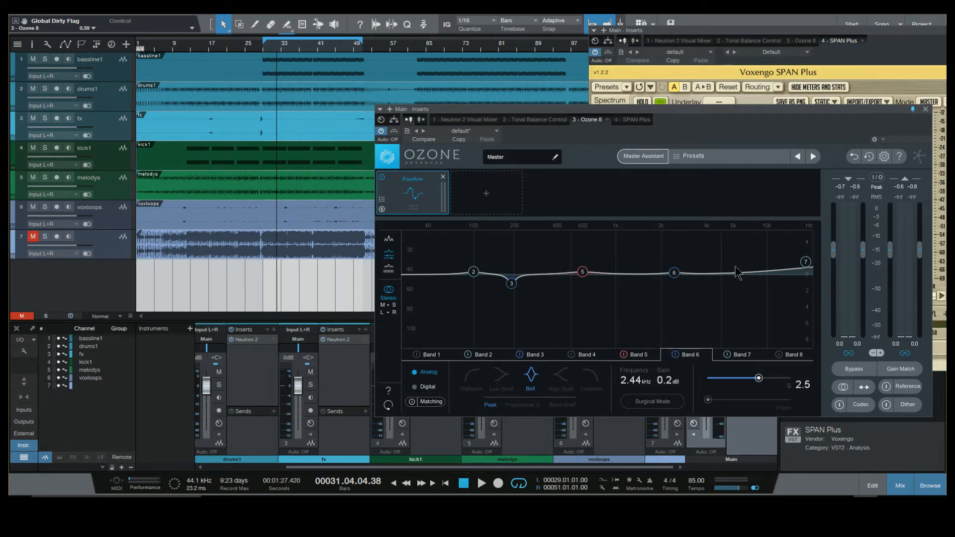
- Examine the Equalizer's Mid and Side curves in Mid/Side processing mode and return it to Stereo
{"action": "left_click", "coordinate": [391, 308]}
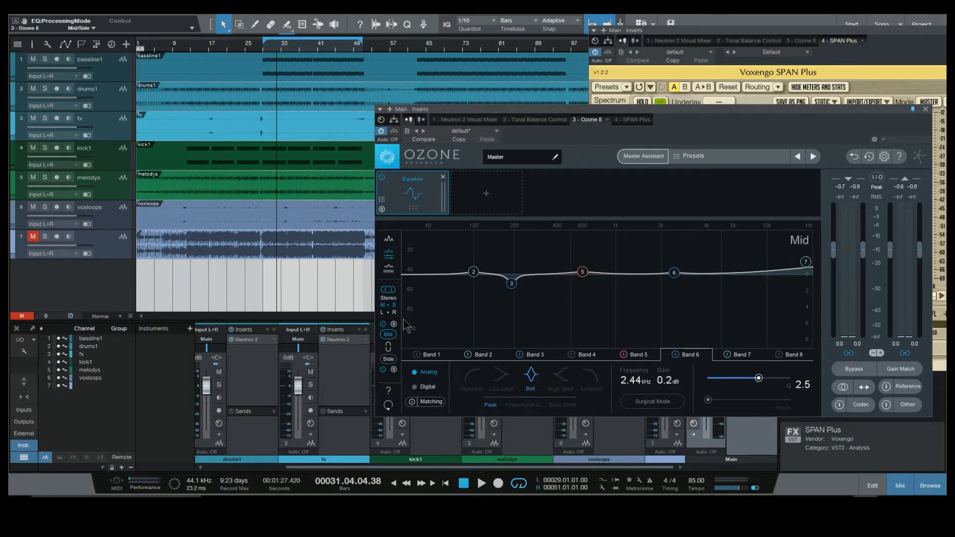
{"action": "left_click", "coordinate": [389, 360]}
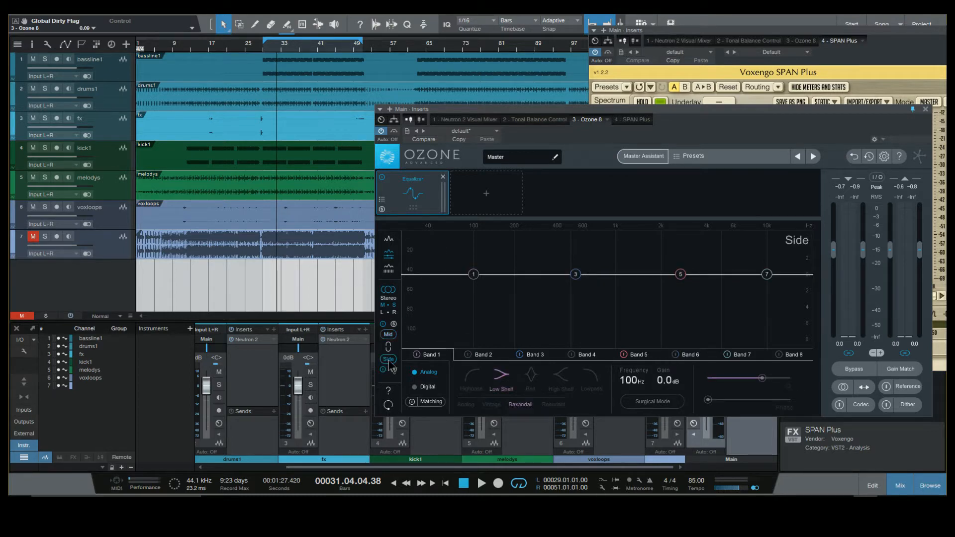
{"action": "left_click", "coordinate": [389, 335]}
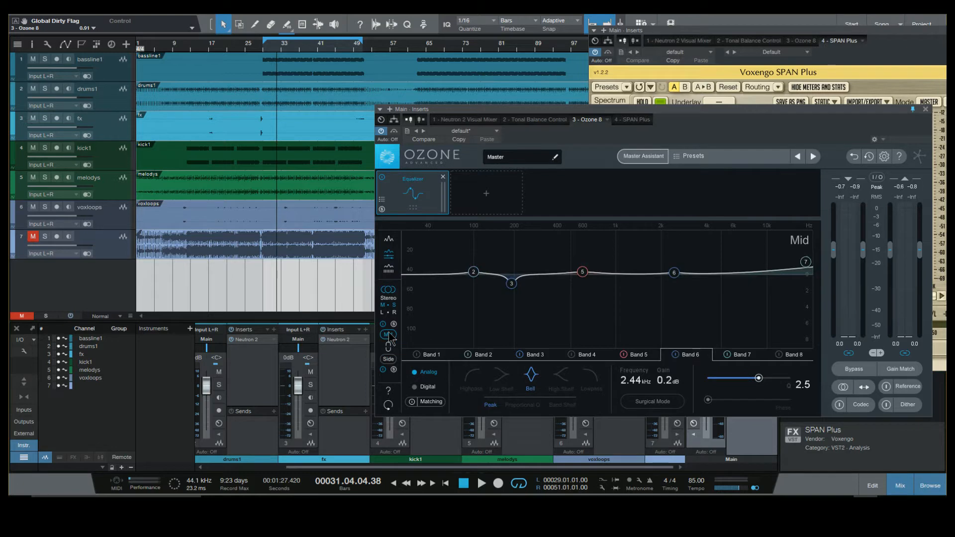
{"action": "left_click", "coordinate": [393, 301]}
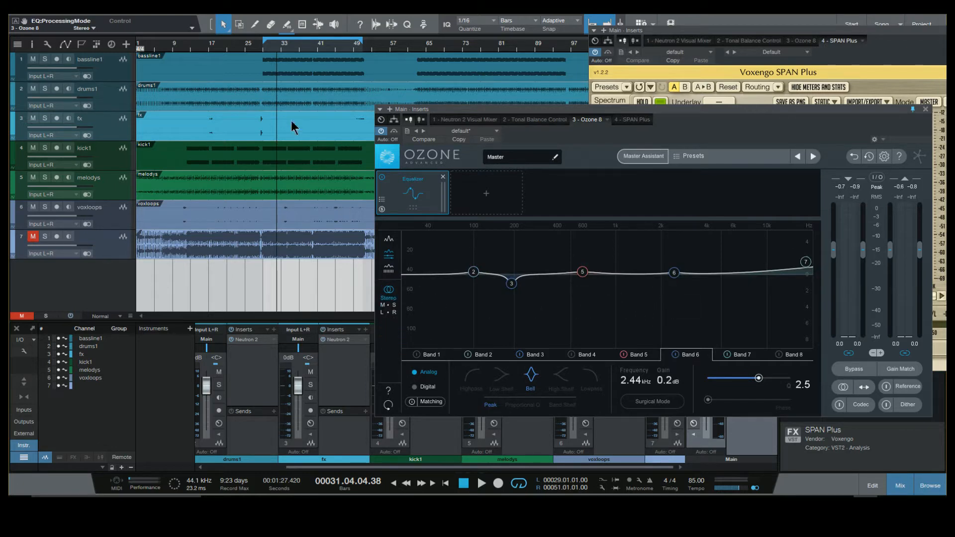
- Replay the looped section, checking the Equalizer's Mid and Side channels and comparing the sound with Ozone 8 bypassed and active
{"action": "left_click", "coordinate": [262, 50]}
{"action": "key", "text": "space"}
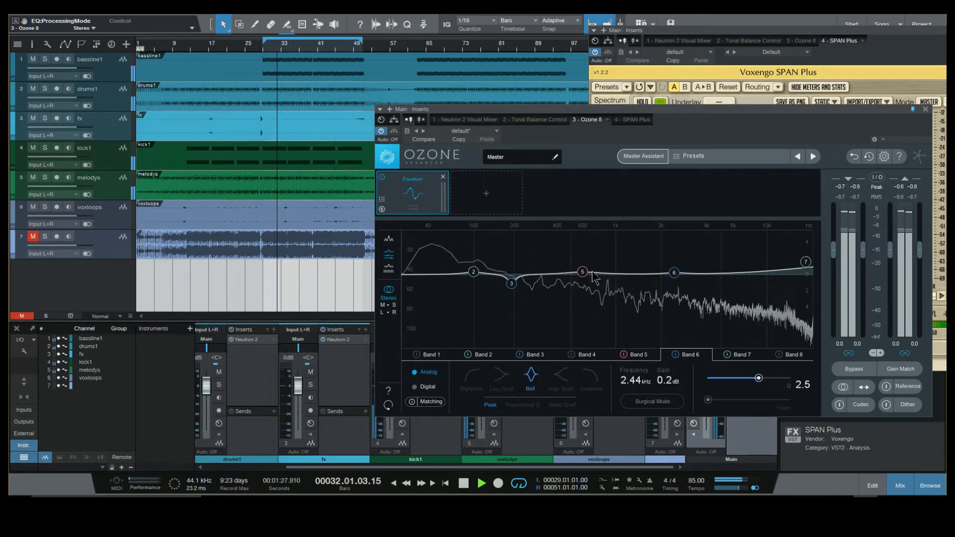
{"action": "left_click_drag", "start_coordinate": [639, 109], "coordinate": [538, 103]}
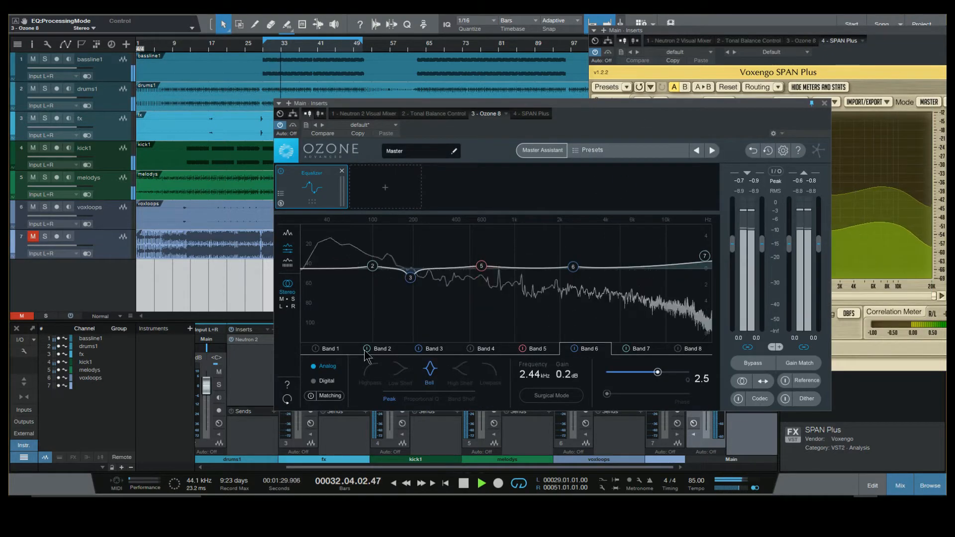
{"action": "left_click", "coordinate": [286, 300]}
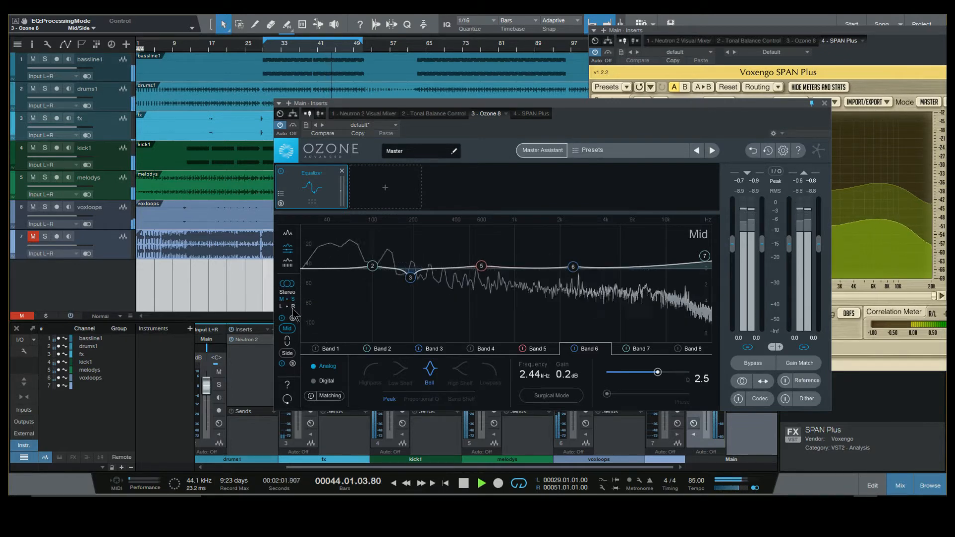
{"action": "left_click", "coordinate": [288, 353]}
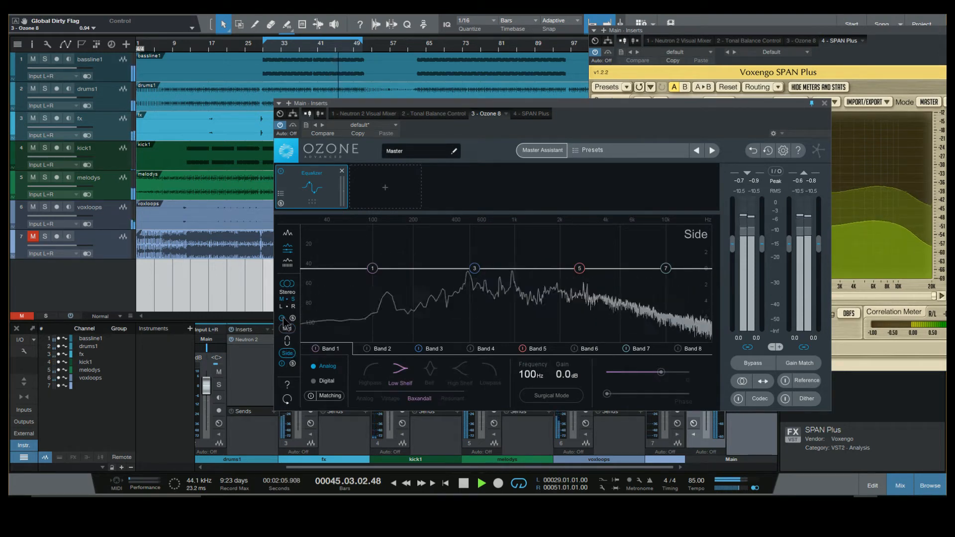
{"action": "left_click", "coordinate": [288, 293]}
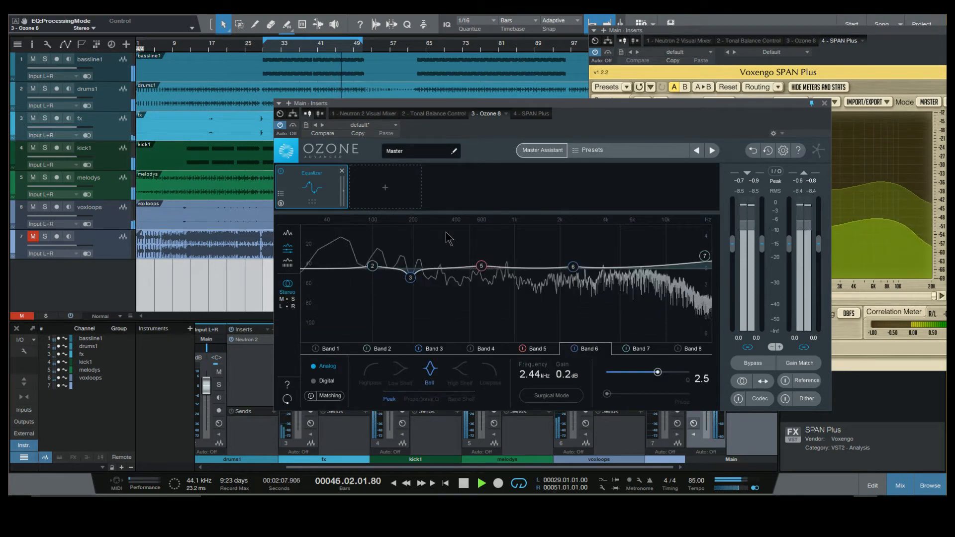
{"action": "left_click", "coordinate": [293, 126]}
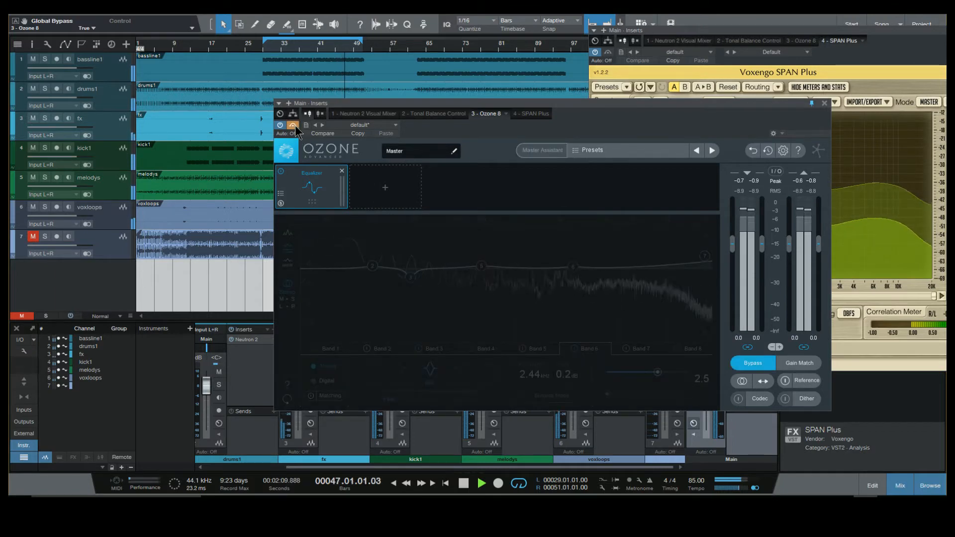
{"action": "left_click", "coordinate": [294, 127]}
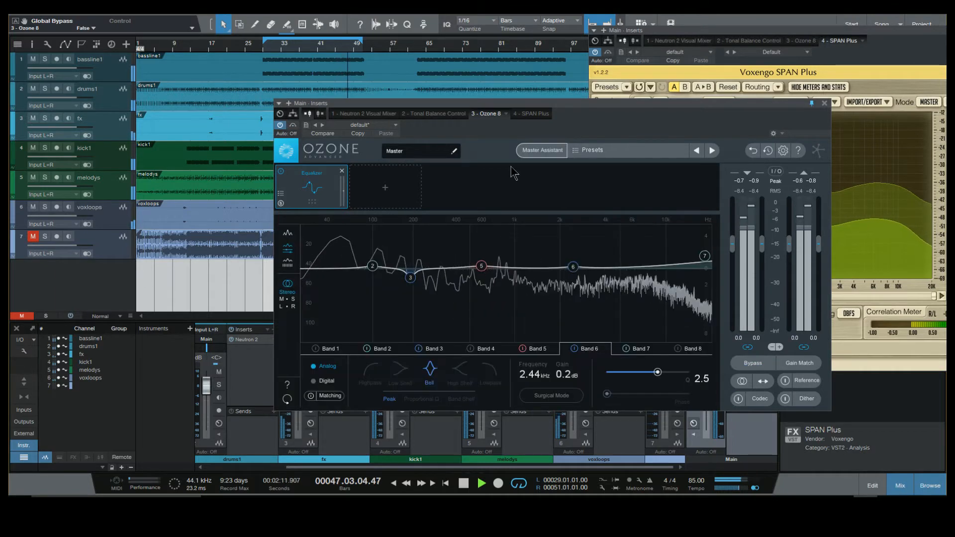
- Add a Dynamics module after the Equalizer and show its Side channel in Mid/Side processing mode
{"action": "left_click", "coordinate": [383, 189]}
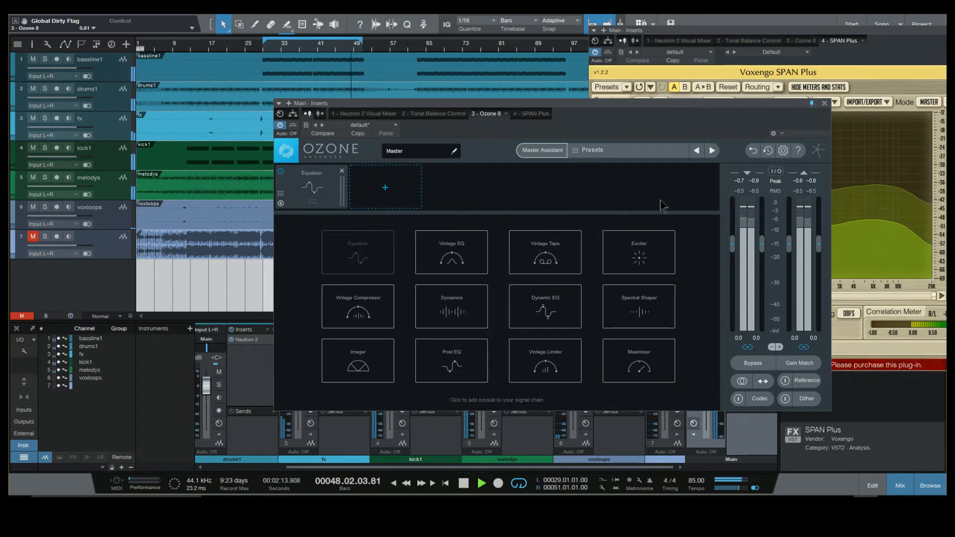
{"action": "left_click", "coordinate": [475, 313]}
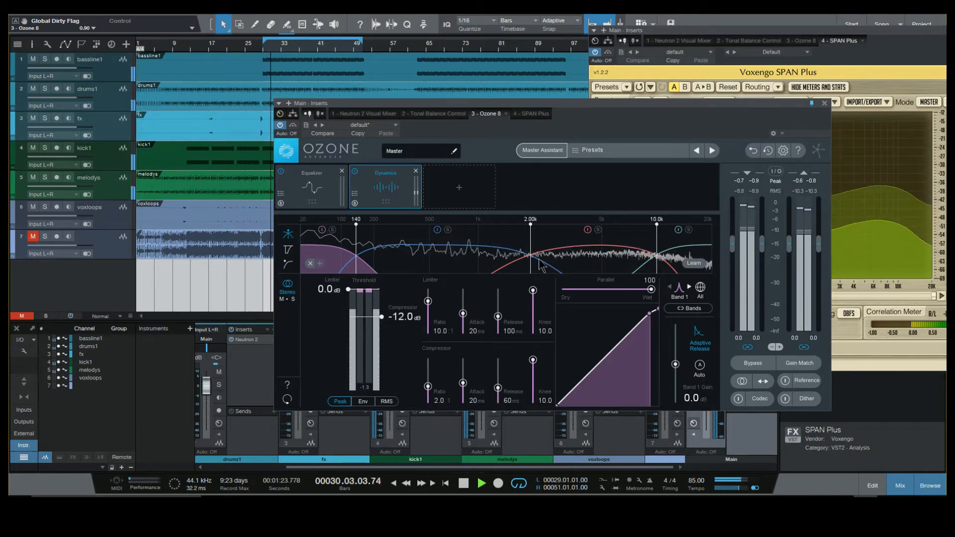
{"action": "left_click", "coordinate": [293, 299]}
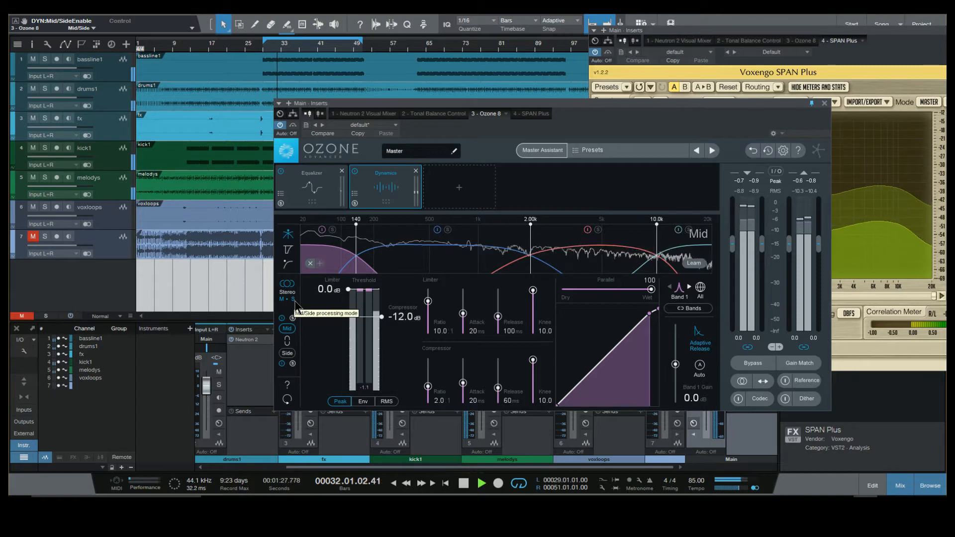
{"action": "left_click", "coordinate": [288, 353]}
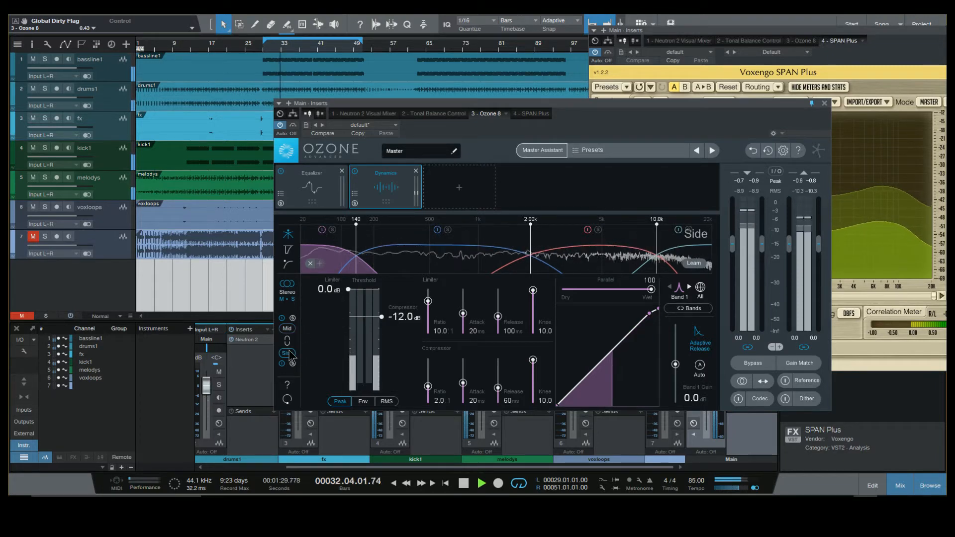
- Remove the 2.00 kHz crossover from the Dynamics module and set its lowest crossover to 160 Hz
{"action": "right_click", "coordinate": [531, 242]}
{"action": "left_click", "coordinate": [556, 251]}
{"action": "left_click_drag", "start_coordinate": [530, 243], "coordinate": [370, 242]}
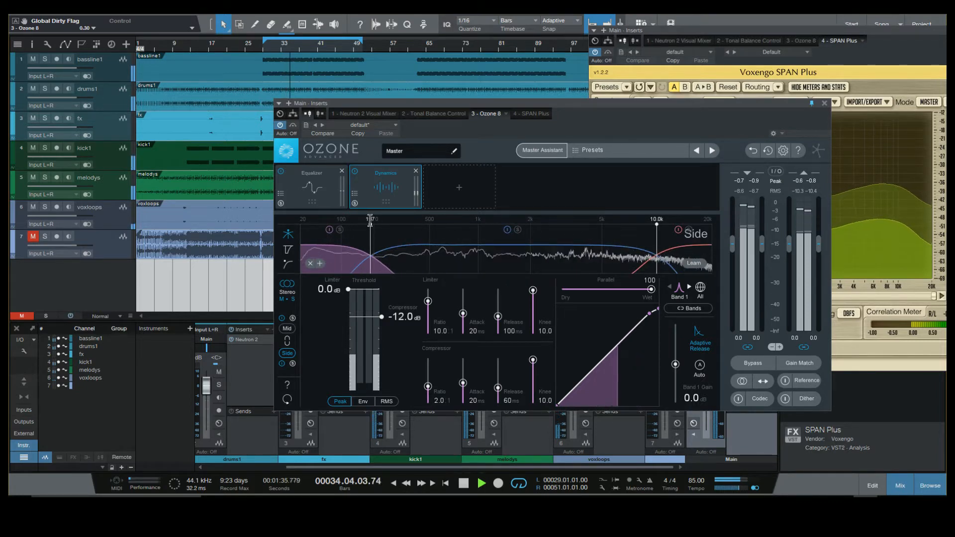
{"action": "left_click", "coordinate": [377, 218]}
{"action": "key", "text": "BackSpace"}
{"action": "key", "text": "BackSpace"}
{"action": "type", "text": "6"}
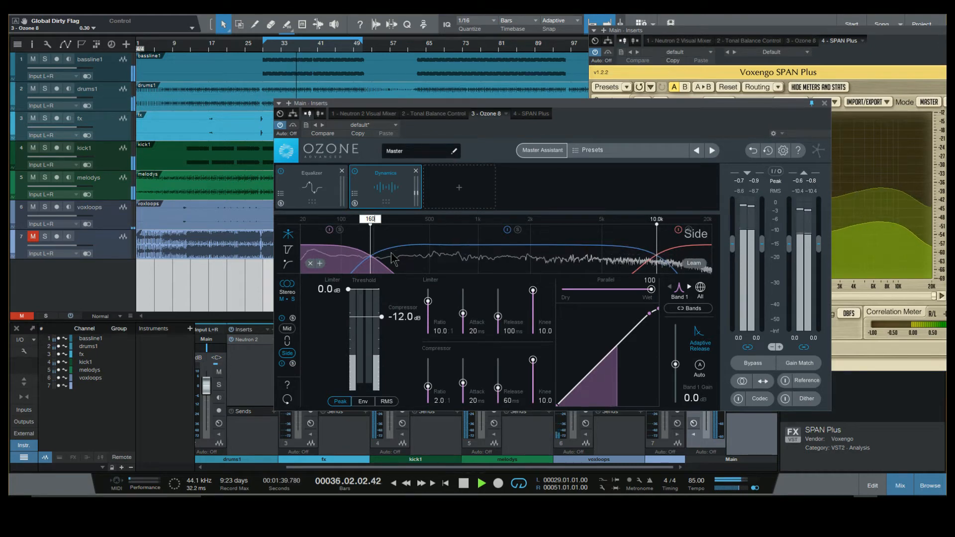
{"action": "type", "text": "0"}
{"action": "key", "text": "Return"}
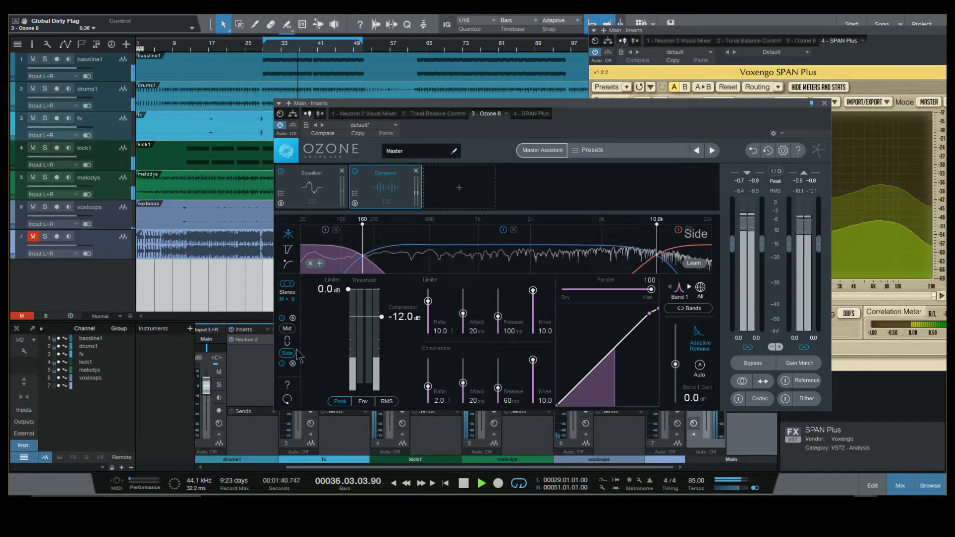
- Return the Dynamics module to Stereo processing and move its upper crossover to about 3.03 kHz
{"action": "left_click", "coordinate": [292, 295]}
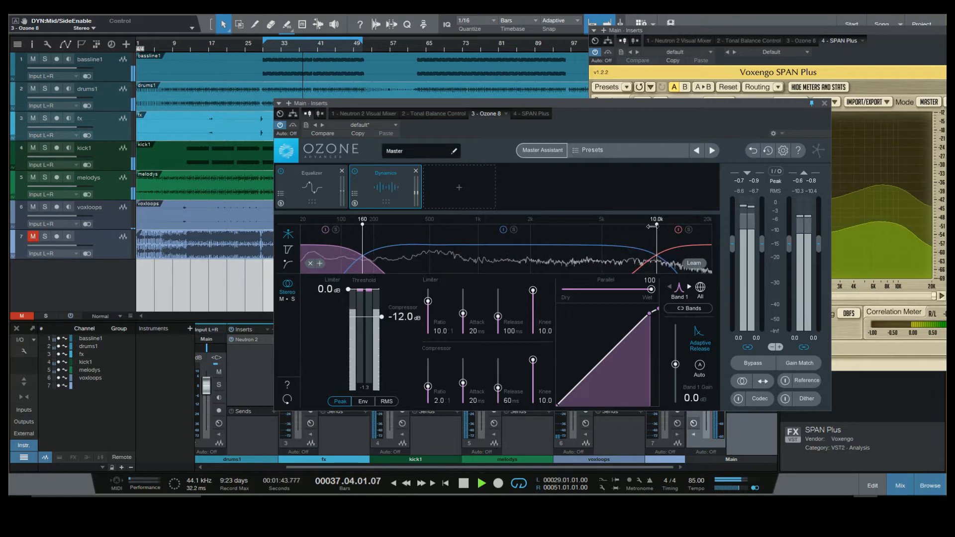
{"action": "left_click_drag", "start_coordinate": [575, 233], "coordinate": [562, 235]}
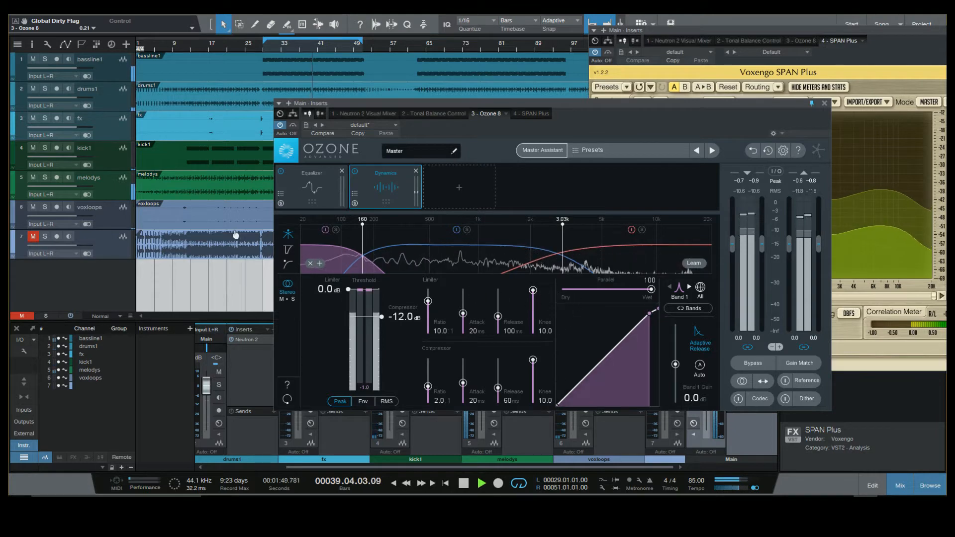
- Set the compressor attack and release of Dynamics Band 1 to 100 ms each
{"action": "double_click", "coordinate": [473, 401]}
{"action": "type", "text": "100"}
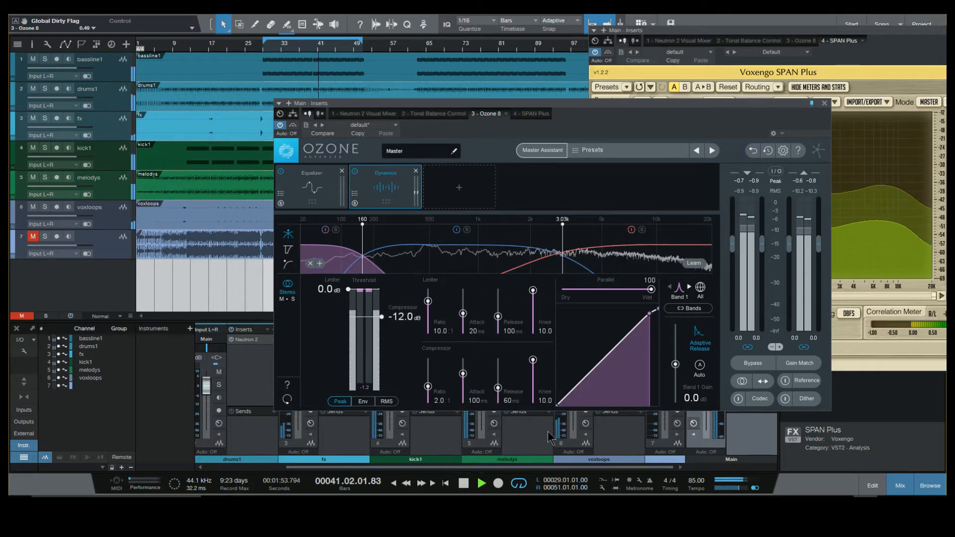
{"action": "double_click", "coordinate": [509, 400]}
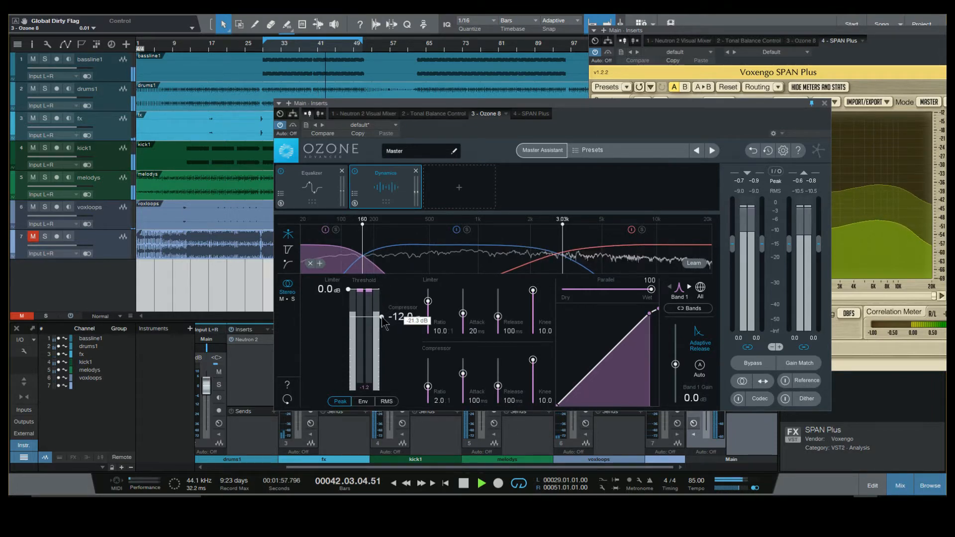
- Set the compressor attack and release of Dynamics Band 2 to 100 ms each
{"action": "left_click", "coordinate": [397, 254]}
{"action": "double_click", "coordinate": [476, 401]}
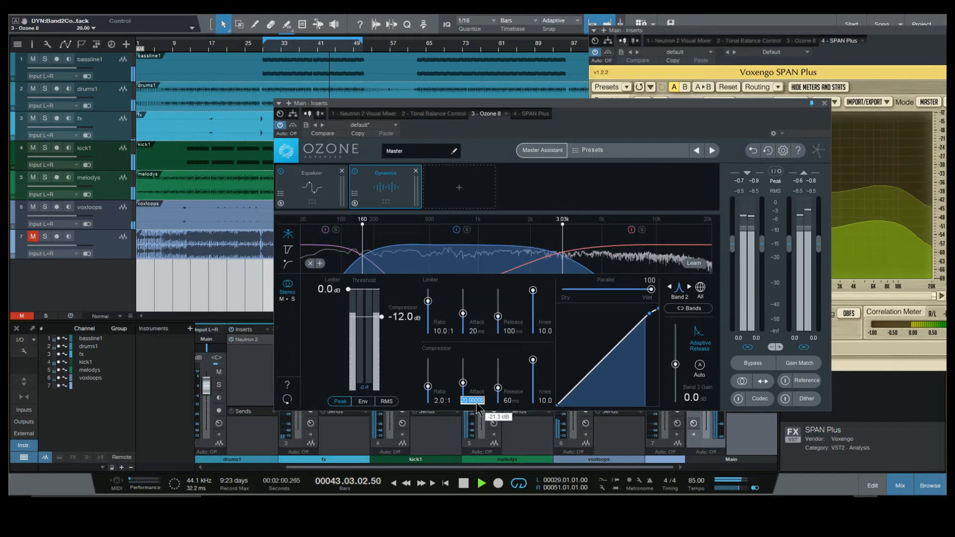
{"action": "double_click", "coordinate": [508, 401]}
{"action": "type", "text": "100"}
{"action": "key", "text": "Return"}
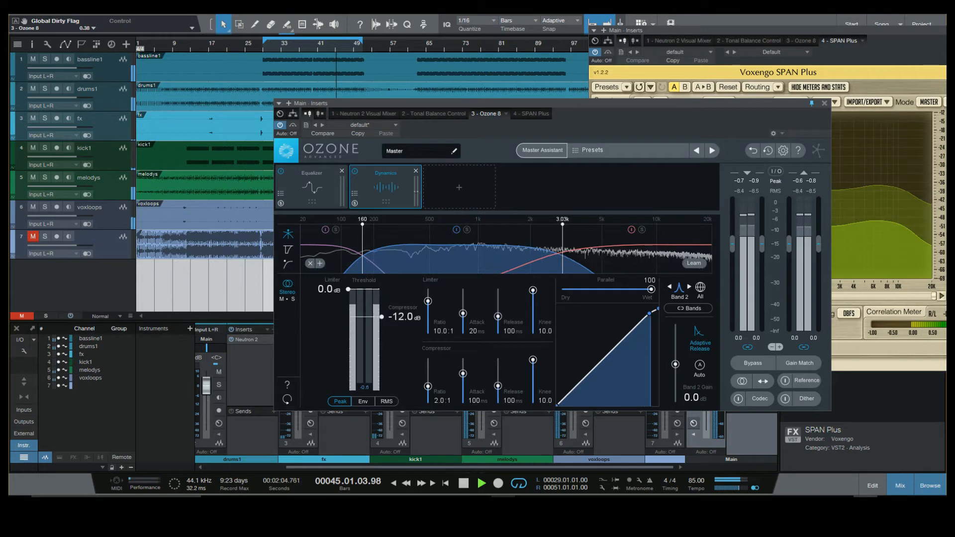
- Set the compressor attack and release of Dynamics Band 3 to 100 ms each
{"action": "left_click", "coordinate": [623, 261]}
{"action": "double_click", "coordinate": [477, 400]}
{"action": "type", "text": "100"}
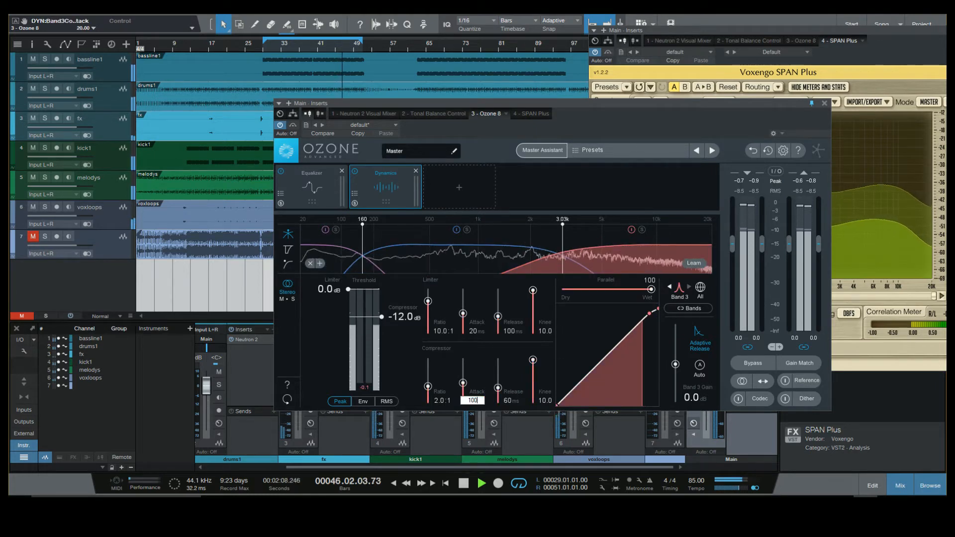
{"action": "key", "text": "Return"}
{"action": "double_click", "coordinate": [505, 401]}
{"action": "type", "text": "100 ms"}
{"action": "key", "text": "Return"}
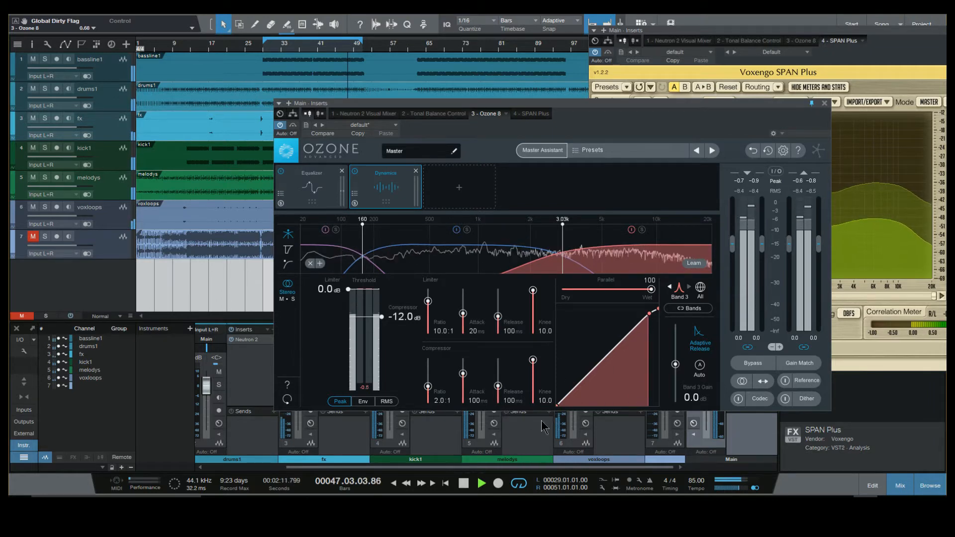
- Replay the looped section with Dynamics Band 1 soloed and adjust its compressor threshold by ear
{"action": "left_click", "coordinate": [266, 51]}
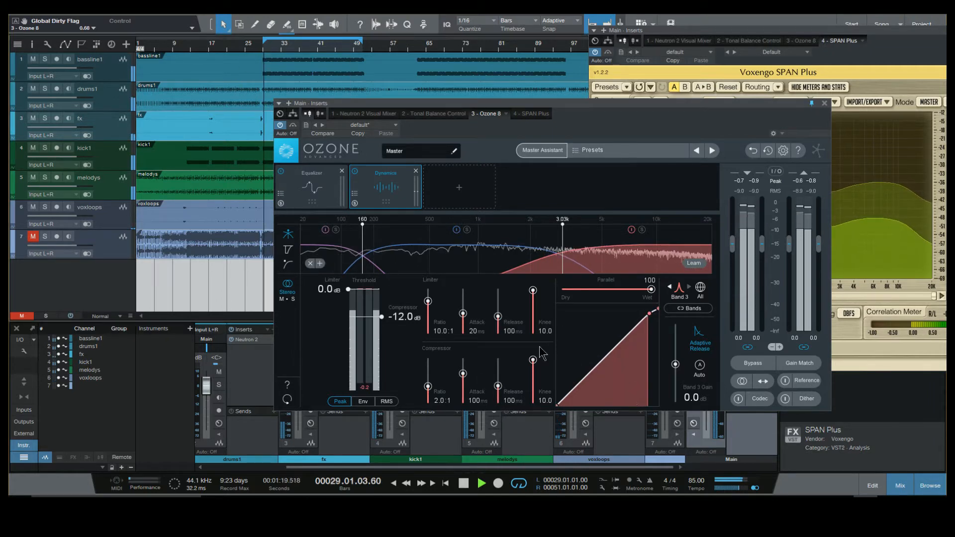
{"action": "left_click", "coordinate": [354, 234]}
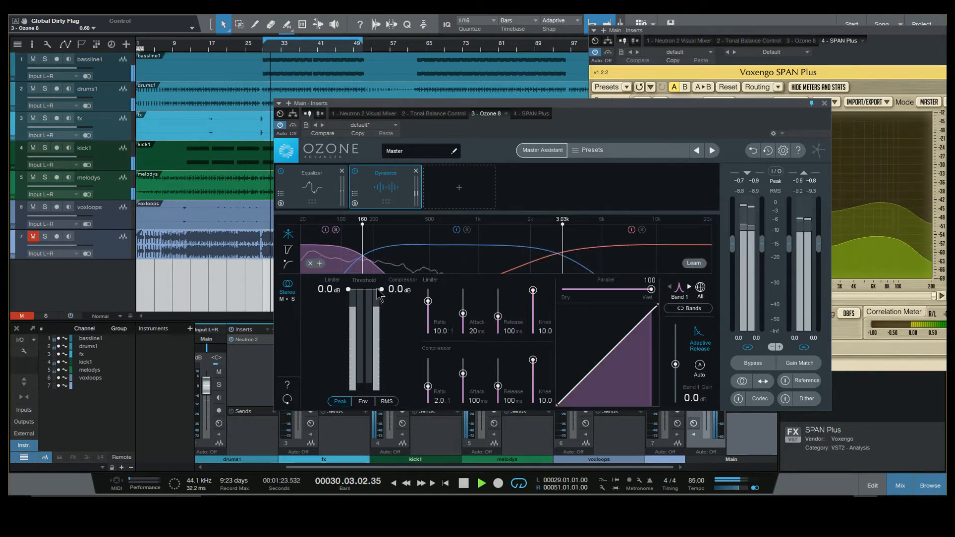
{"action": "left_click_drag", "start_coordinate": [381, 290], "coordinate": [385, 308]}
- Solo Dynamics Bands 2 and 3 in turn and set their compressor thresholds to about -12.5 dB and -13.1 dB
{"action": "left_click", "coordinate": [447, 262]}
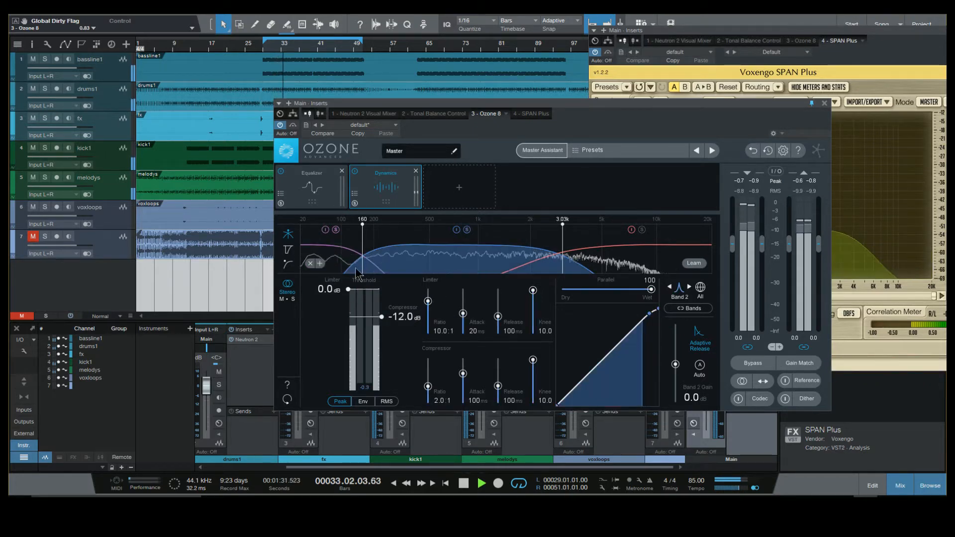
{"action": "left_click_drag", "start_coordinate": [381, 317], "coordinate": [381, 318]}
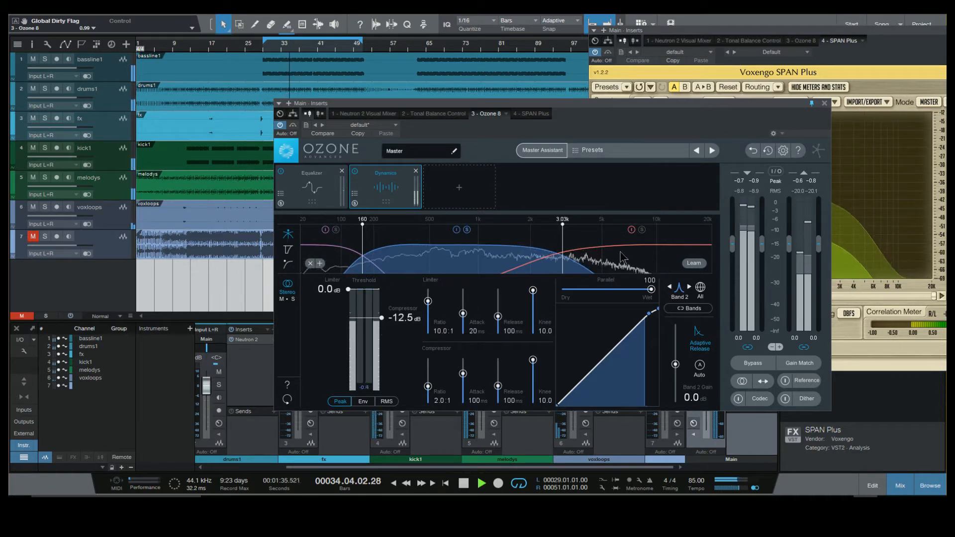
{"action": "left_click", "coordinate": [593, 275]}
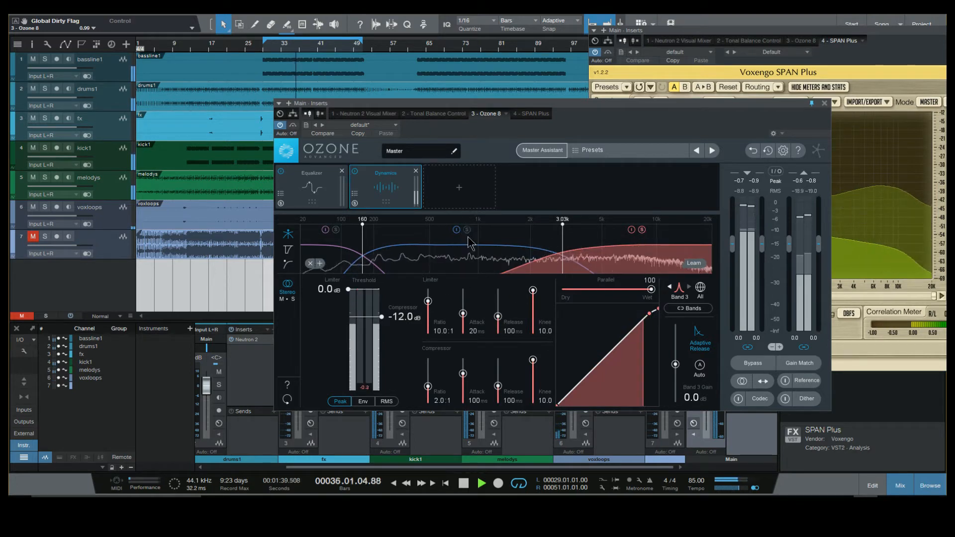
{"action": "left_click_drag", "start_coordinate": [383, 319], "coordinate": [383, 322]}
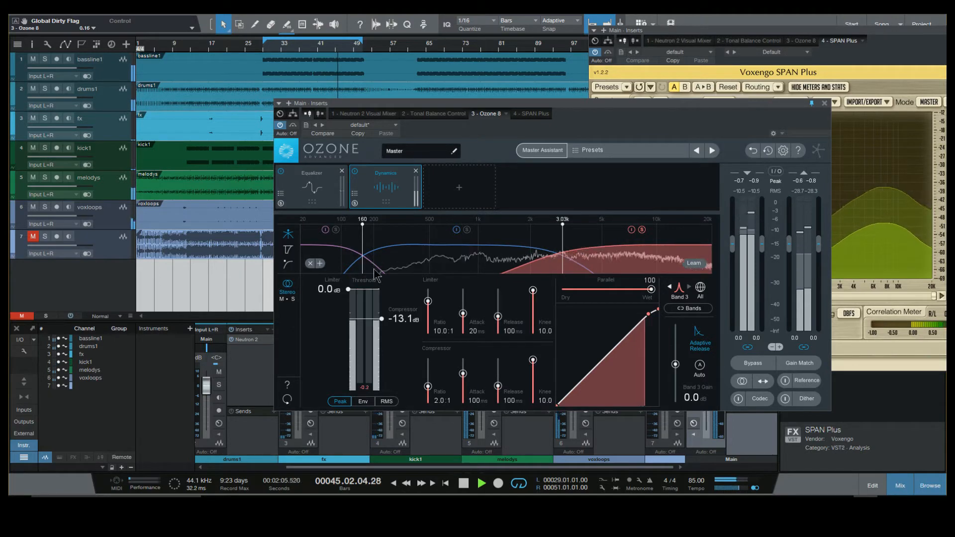
{"action": "left_click", "coordinate": [320, 263]}
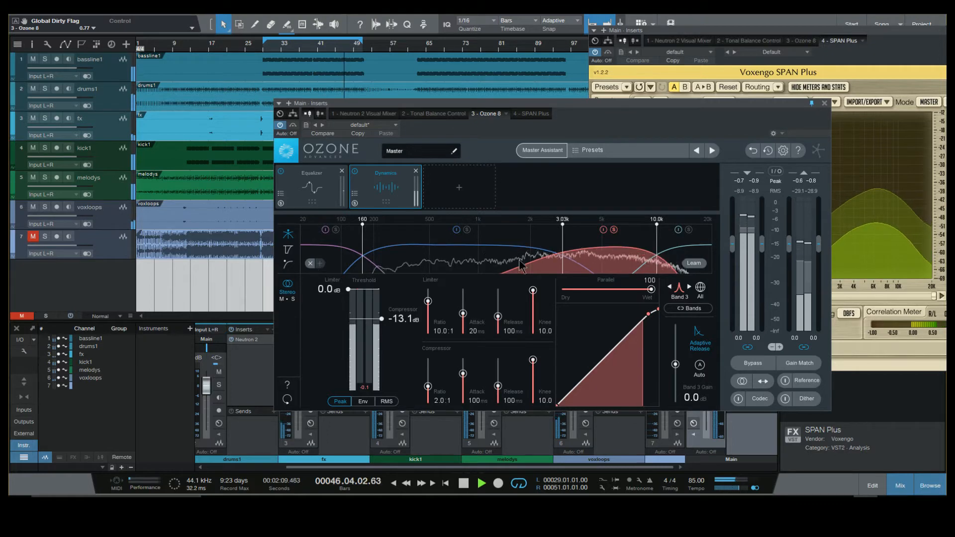
{"action": "left_click", "coordinate": [311, 264]}
{"action": "key", "text": "space"}
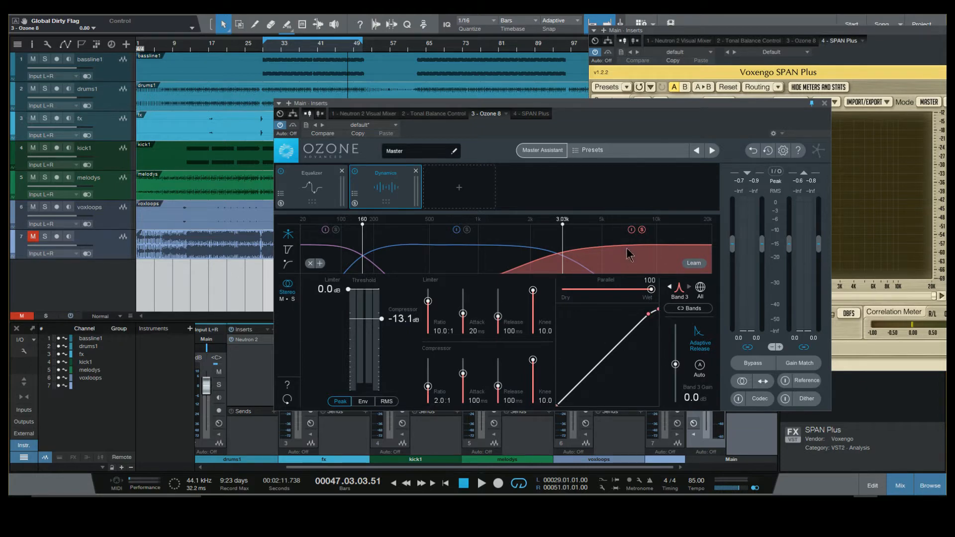
- Try a 5 ms attack, 10 ms release and about -9.7 dB threshold on the Dynamics Band 3 compressor during looped playback
{"action": "left_click", "coordinate": [476, 401]}
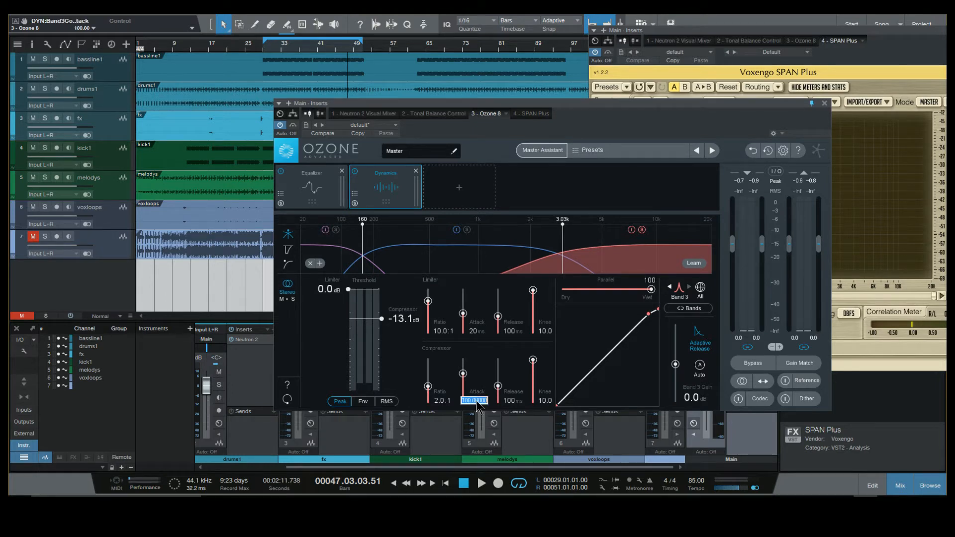
{"action": "type", "text": "5"}
{"action": "key", "text": "Return"}
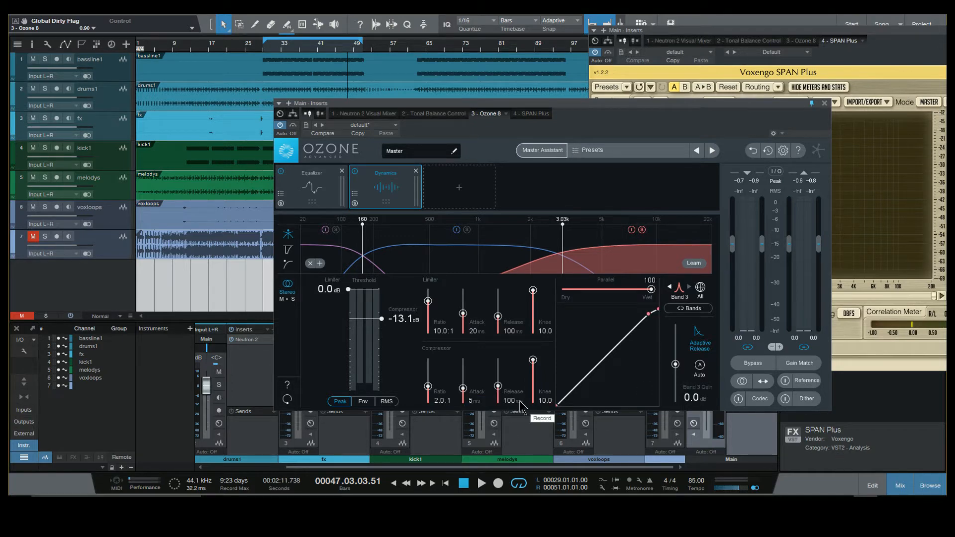
{"action": "type", "text": "10"}
{"action": "key", "text": "Return"}
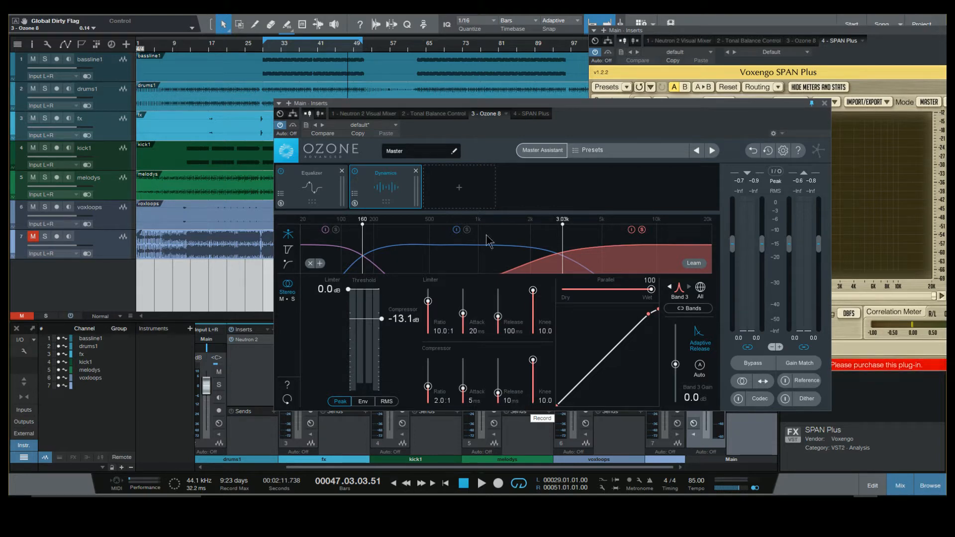
{"action": "key", "text": "space"}
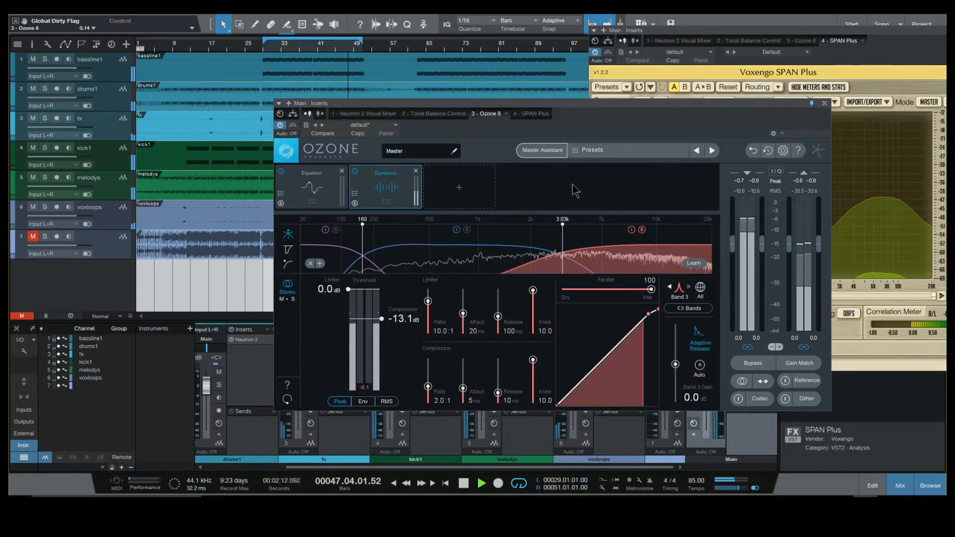
{"action": "mouse_move", "coordinate": [383, 319]}
{"action": "left_mouse_down"}
{"action": "mouse_move", "coordinate": [389, 356]}
{"action": "mouse_move", "coordinate": [382, 313]}
{"action": "left_mouse_up"}
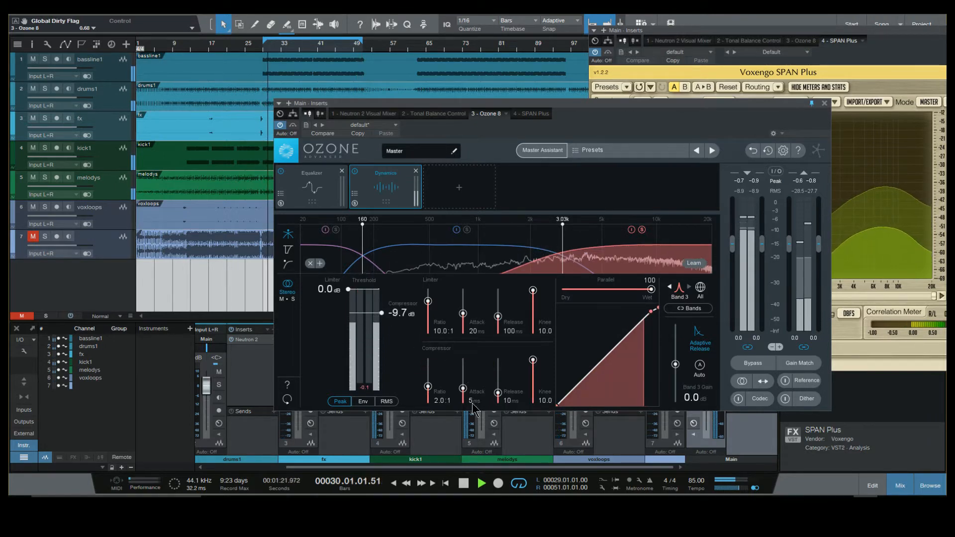
- Set the compressor attack and release of Dynamics Band 3 back to 100 ms each
{"action": "left_click", "coordinate": [471, 403]}
{"action": "double_click", "coordinate": [470, 403]}
{"action": "type", "text": "100"}
{"action": "key", "text": "Return"}
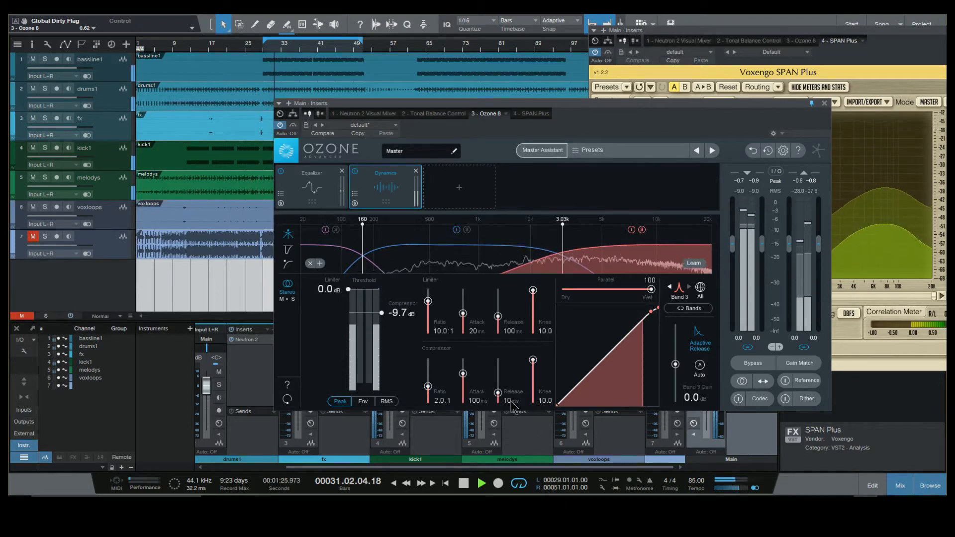
{"action": "double_click", "coordinate": [512, 401]}
{"action": "type", "text": "100"}
{"action": "key", "text": "Return"}
- Unsolo Dynamics Band 3, set its compressor threshold to about -11.1 dB and compare the sound with the whole plug-in bypassed
{"action": "left_click_drag", "start_coordinate": [381, 314], "coordinate": [384, 319]}
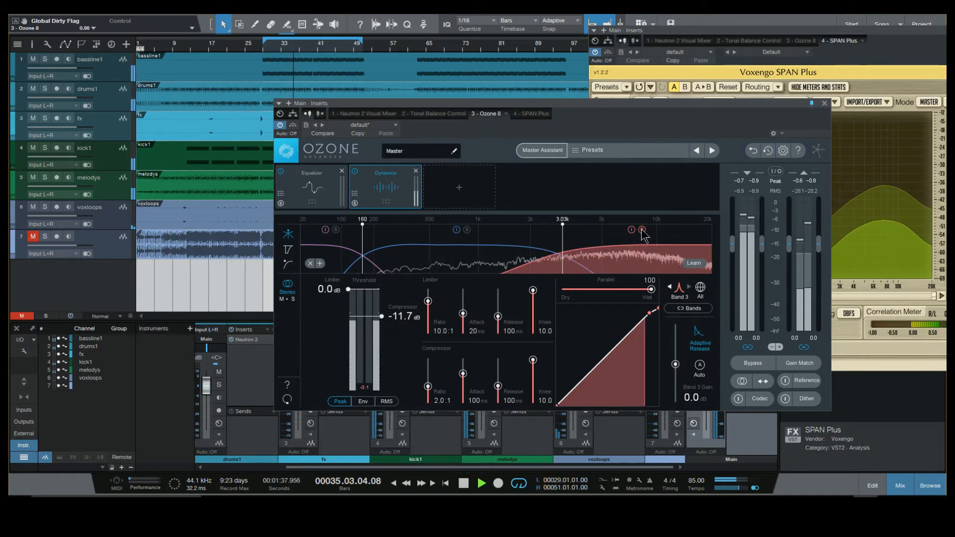
{"action": "left_click_drag", "start_coordinate": [382, 316], "coordinate": [382, 314]}
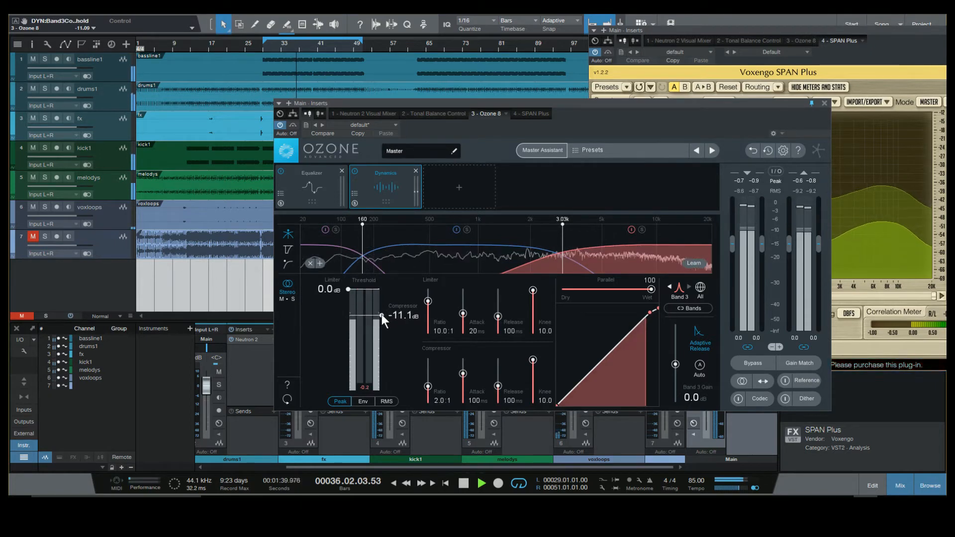
{"action": "left_click", "coordinate": [293, 126]}
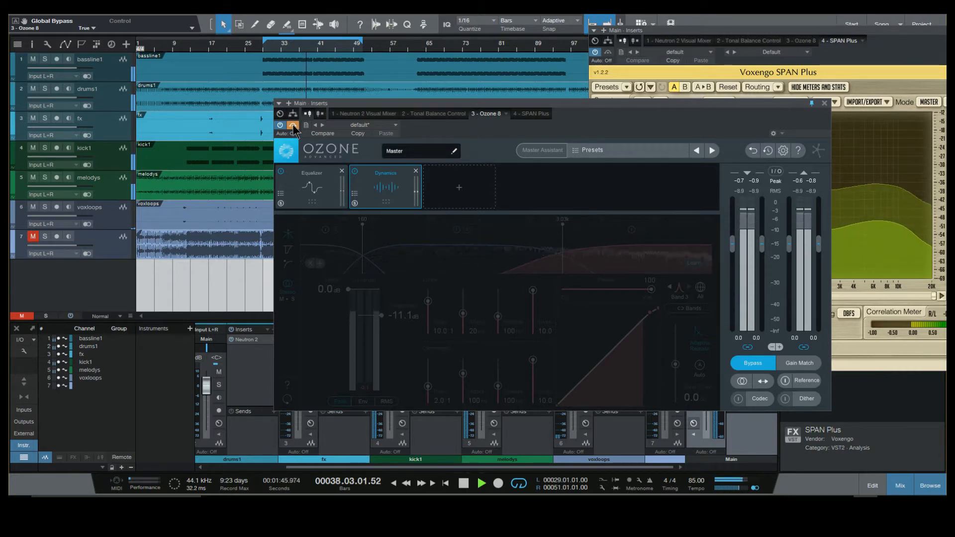
{"action": "left_click", "coordinate": [293, 126]}
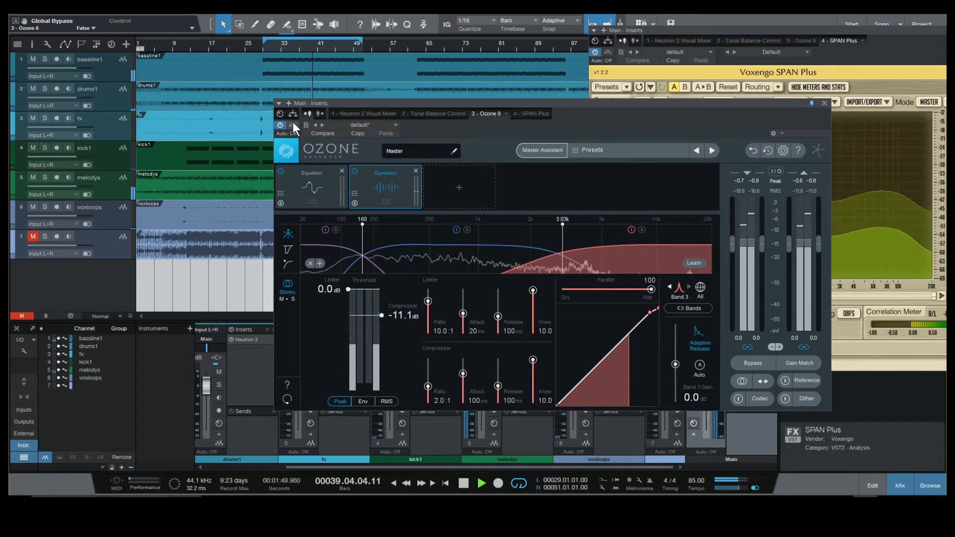
{"action": "left_click", "coordinate": [293, 126]}
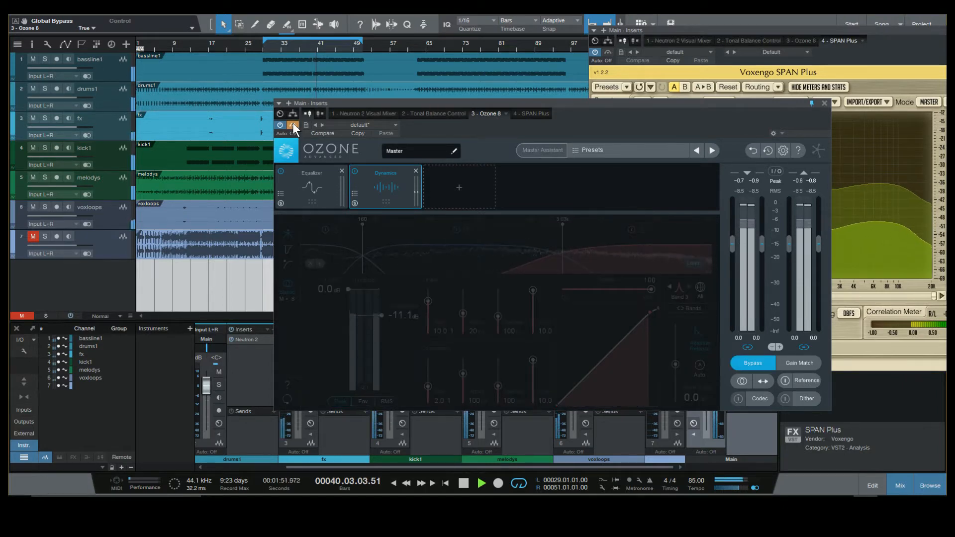
{"action": "left_click", "coordinate": [294, 126]}
- Check the compression of Dynamics Bands 1 and 2, and set the Band 3 compressor threshold to about -11.7 dB
{"action": "left_click", "coordinate": [343, 259]}
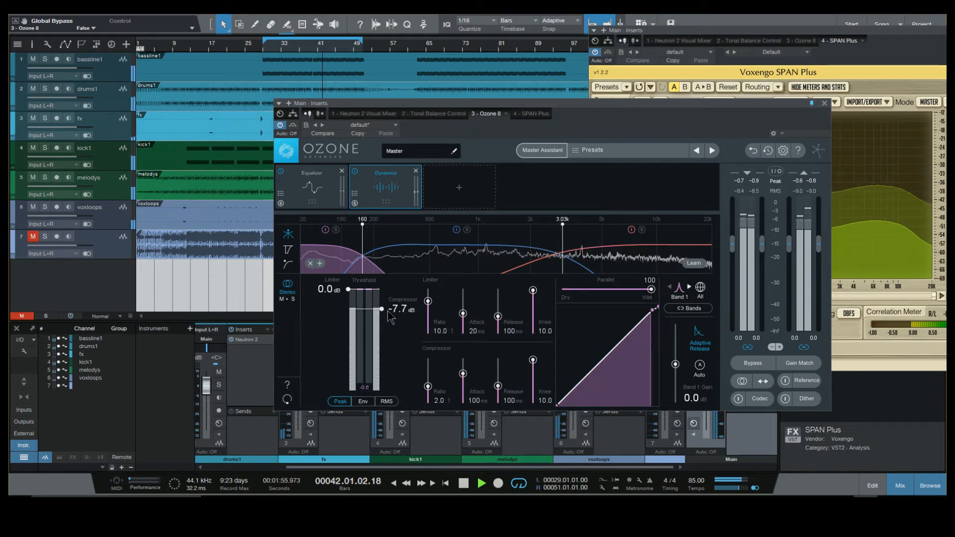
{"action": "left_click", "coordinate": [465, 261]}
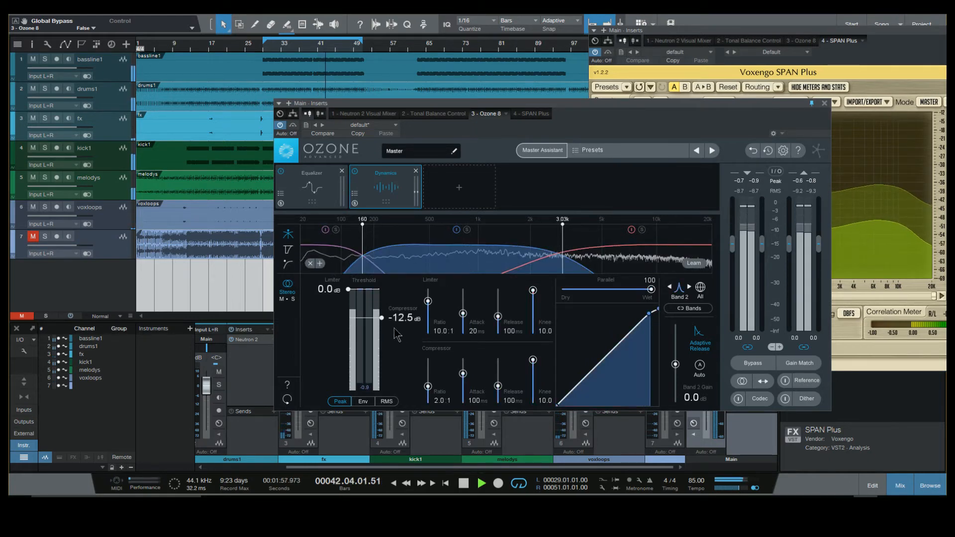
{"action": "left_click", "coordinate": [579, 264]}
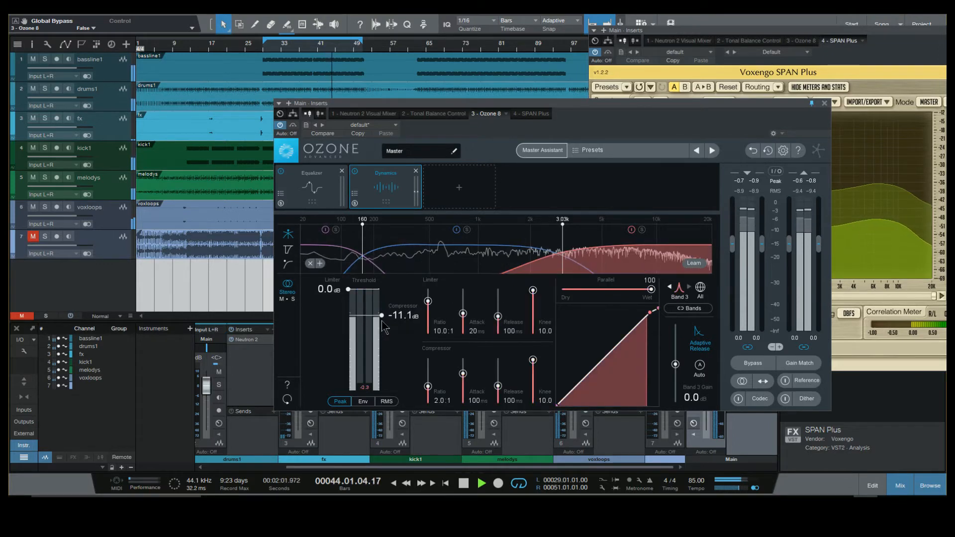
{"action": "left_click_drag", "start_coordinate": [381, 316], "coordinate": [382, 318]}
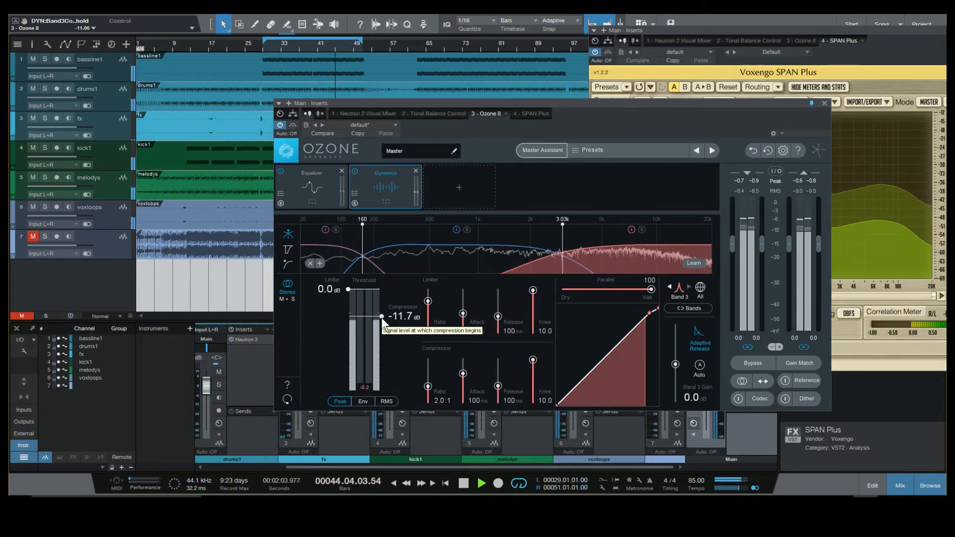
- Compare the looped section repeatedly with the whole mastering plug-in bypassed and active
{"action": "left_click", "coordinate": [293, 125]}
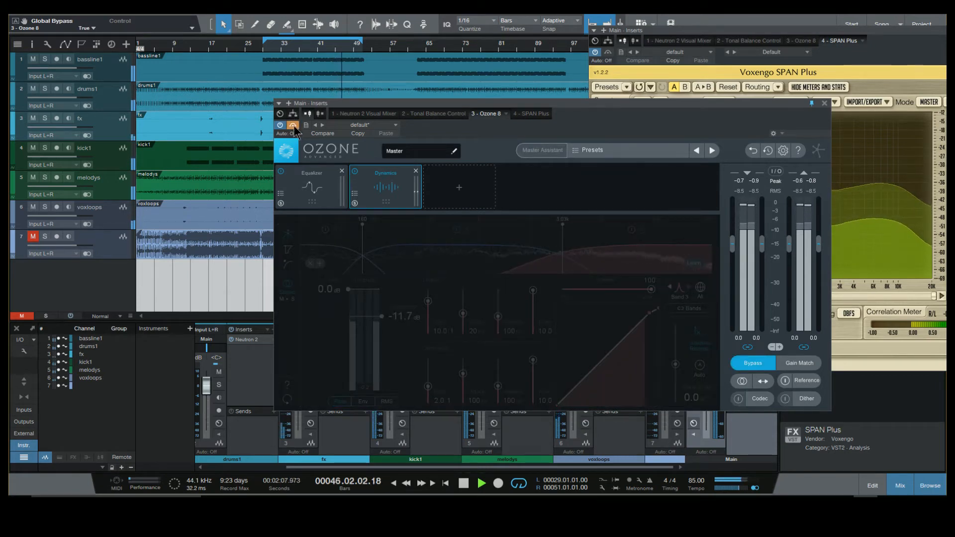
{"action": "left_click", "coordinate": [293, 126]}
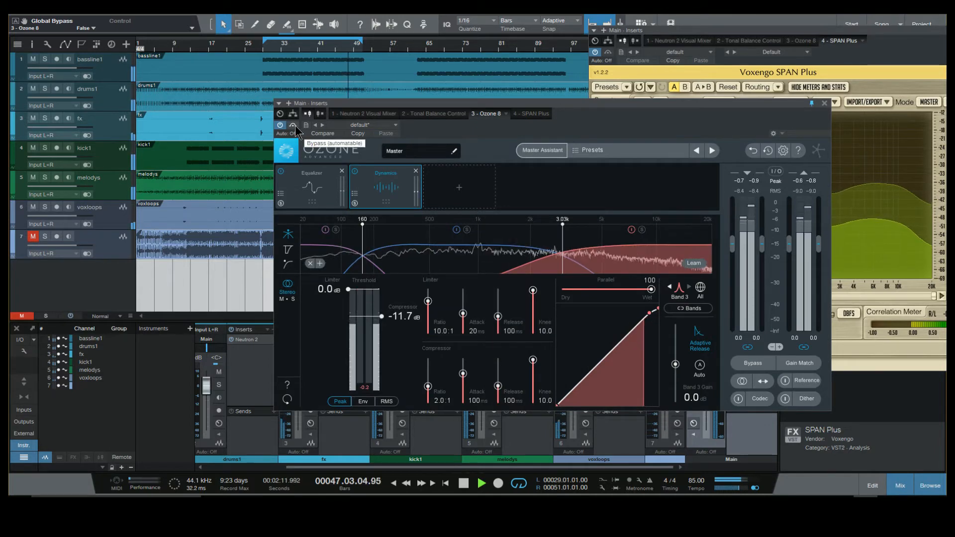
{"action": "left_click", "coordinate": [295, 127]}
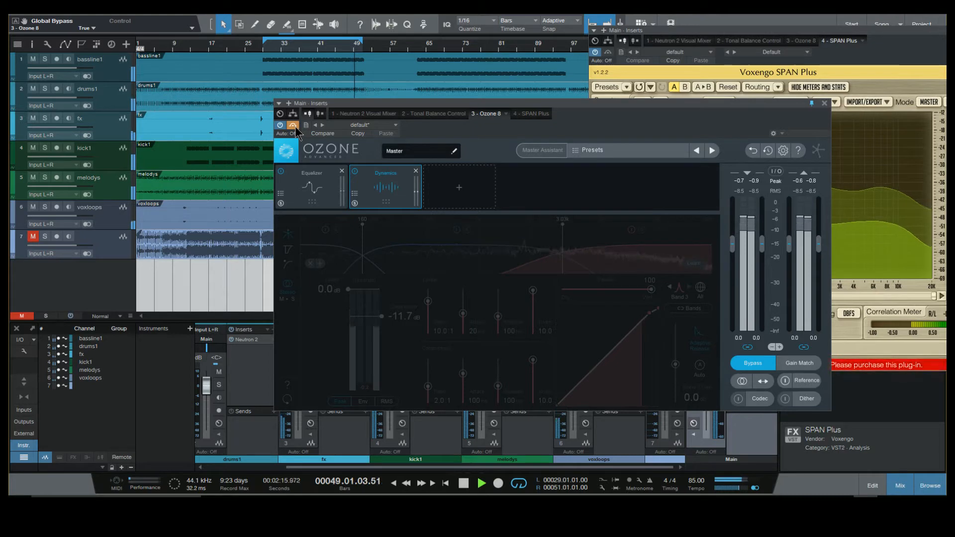
{"action": "left_click", "coordinate": [294, 127]}
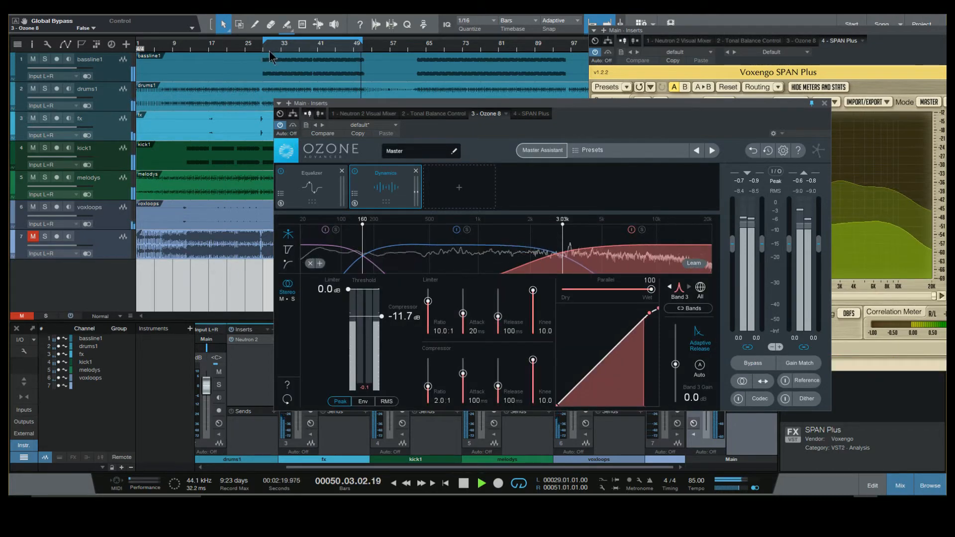
{"action": "left_click", "coordinate": [293, 126]}
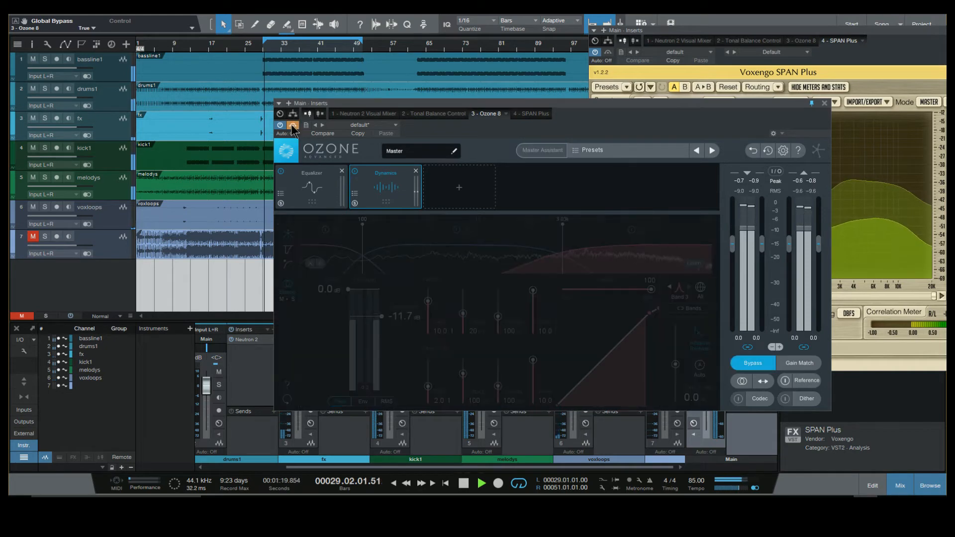
{"action": "left_click", "coordinate": [293, 127]}
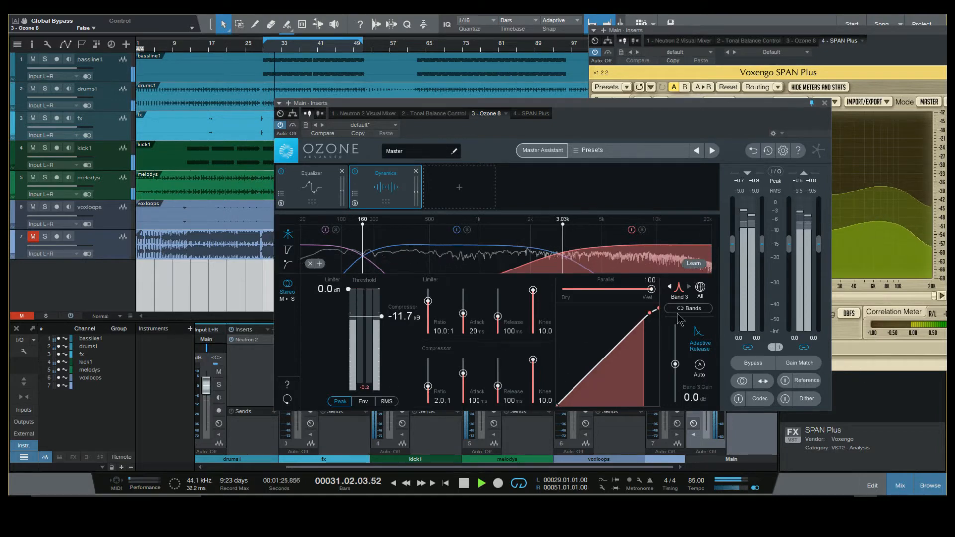
- Set the gain of Dynamics Band 3 to 0.2 dB
{"action": "double_click", "coordinate": [695, 399]}
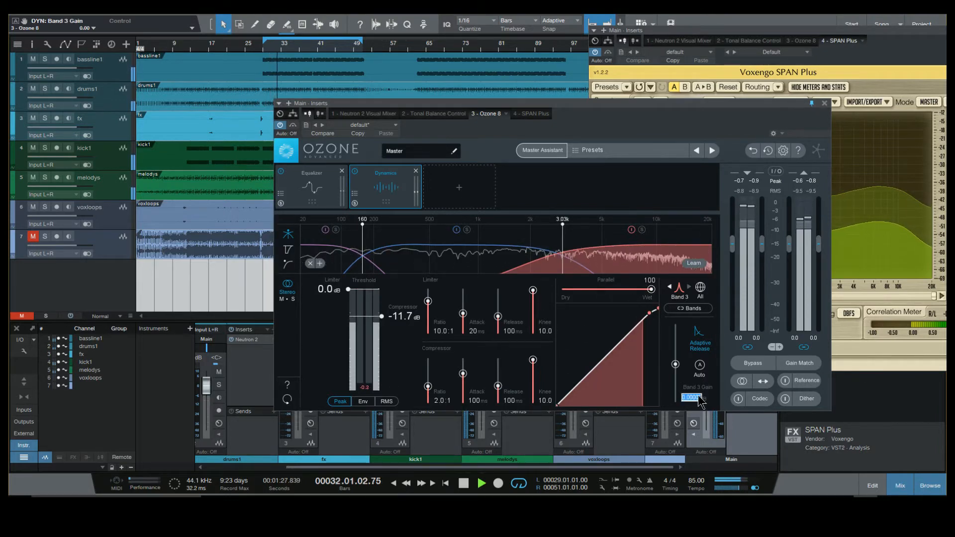
{"action": "left_click", "coordinate": [596, 238]}
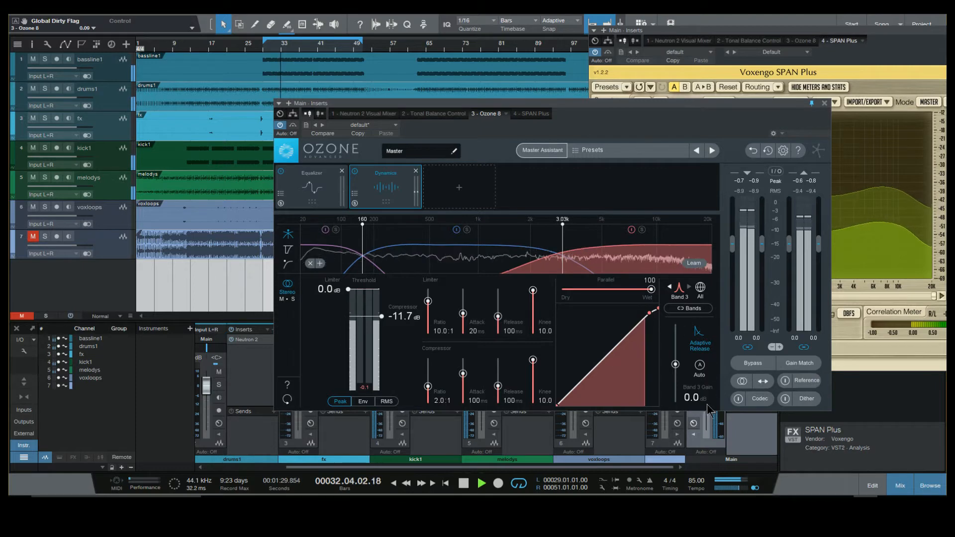
{"action": "double_click", "coordinate": [692, 402]}
{"action": "type", "text": "0.2"}
{"action": "key", "text": "Return"}
- Set the gain of Dynamics Band 2 to 0.2 dB
{"action": "left_click", "coordinate": [501, 256]}
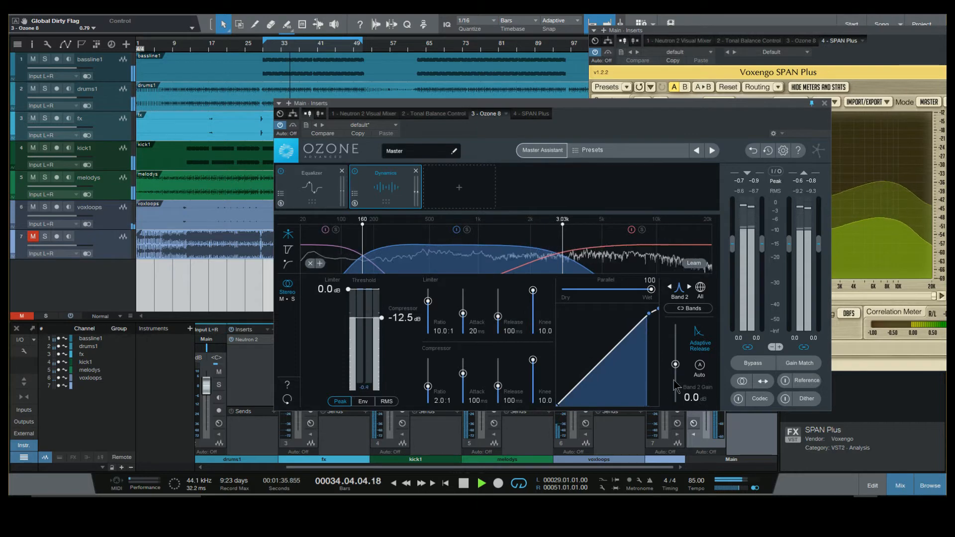
{"action": "double_click", "coordinate": [692, 397]}
{"action": "type", "text": "0.2"}
{"action": "key", "text": "Return"}
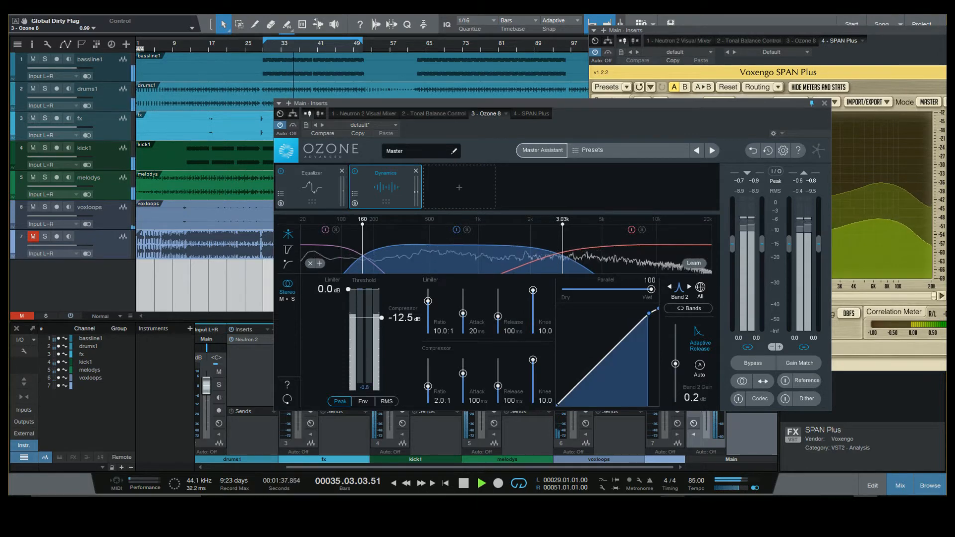
- Set the gain of Dynamics Band 1 to 0.2 dB
{"action": "left_click", "coordinate": [340, 264]}
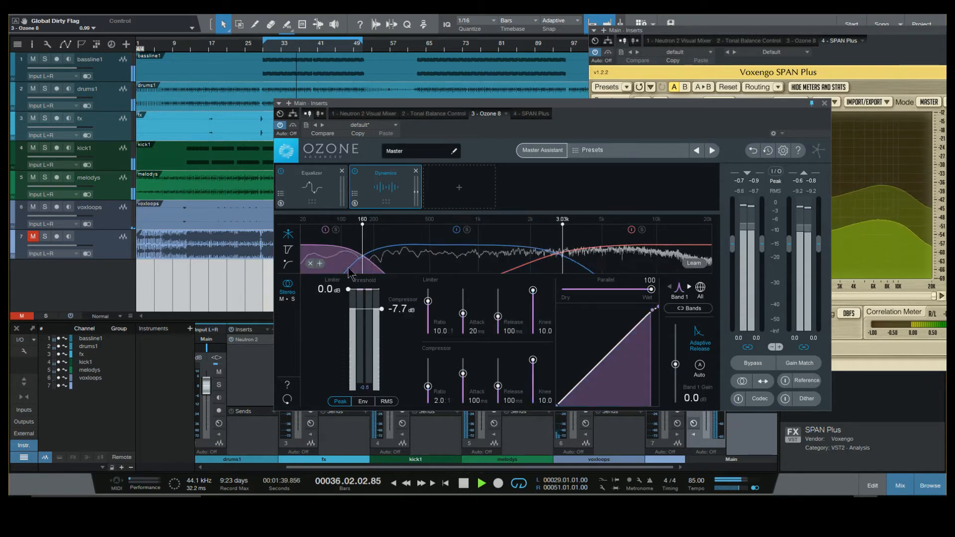
{"action": "double_click", "coordinate": [690, 400]}
{"action": "type", "text": ".2"}
{"action": "key", "text": "Return"}
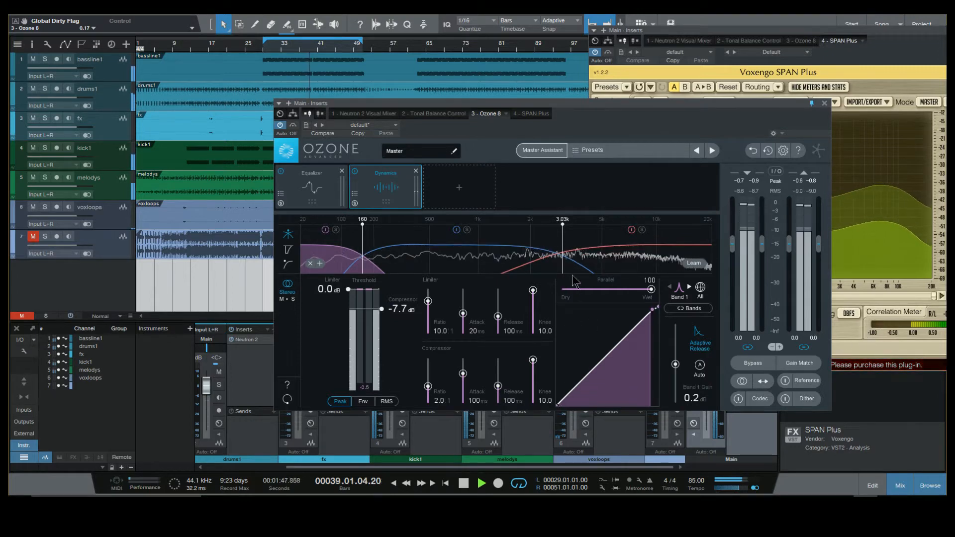
- Compare the looped section with only the Dynamics module bypassed and active, and stop playback
{"action": "left_click", "coordinate": [355, 172]}
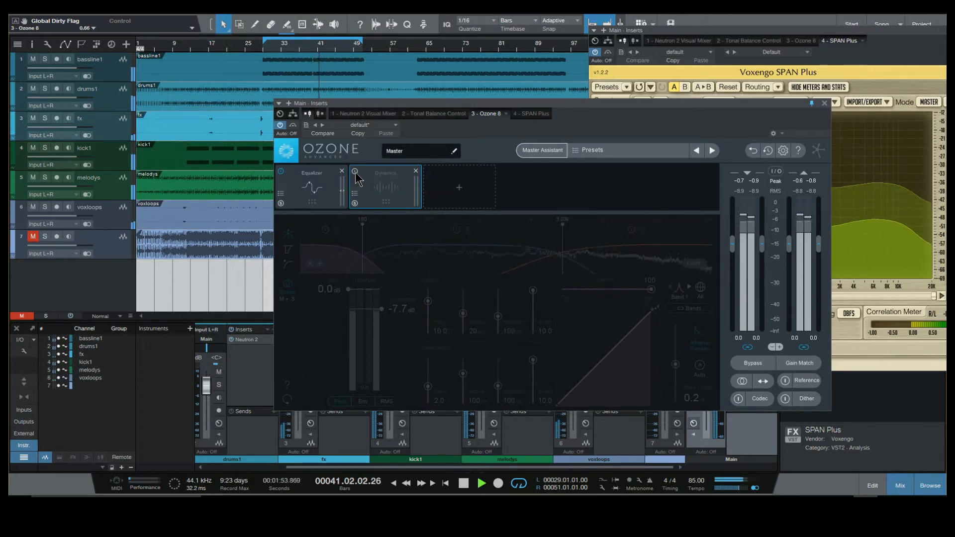
{"action": "left_click", "coordinate": [355, 172]}
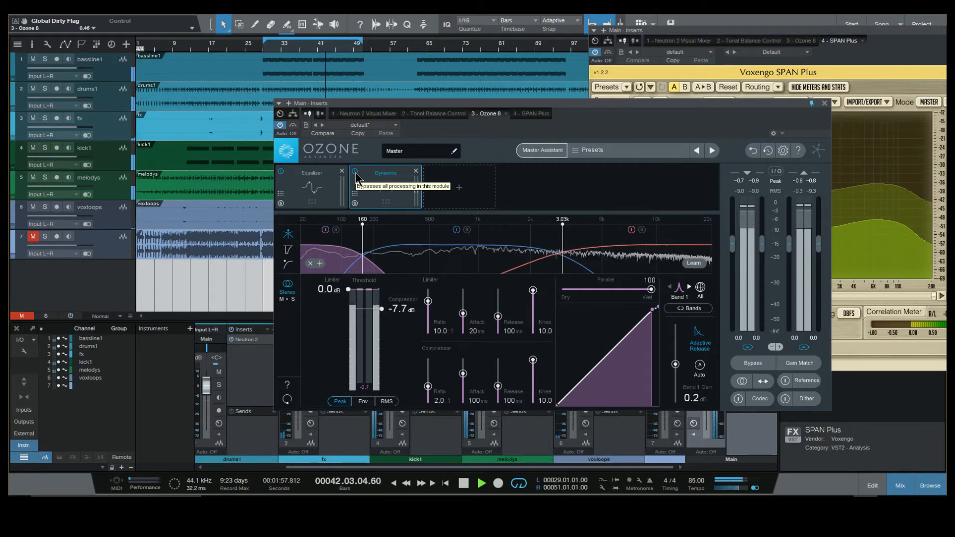
{"action": "left_click", "coordinate": [355, 171]}
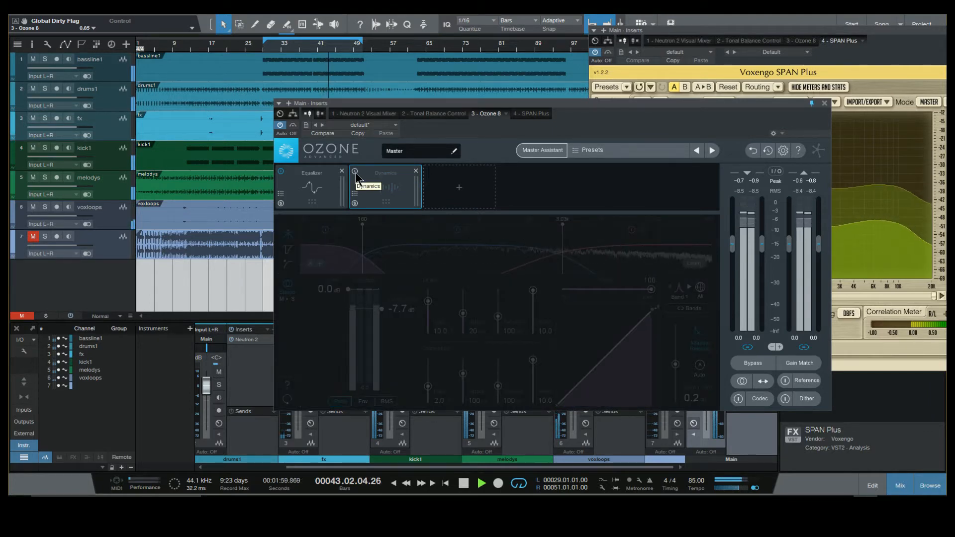
{"action": "left_click", "coordinate": [355, 172]}
{"action": "key", "text": "space"}
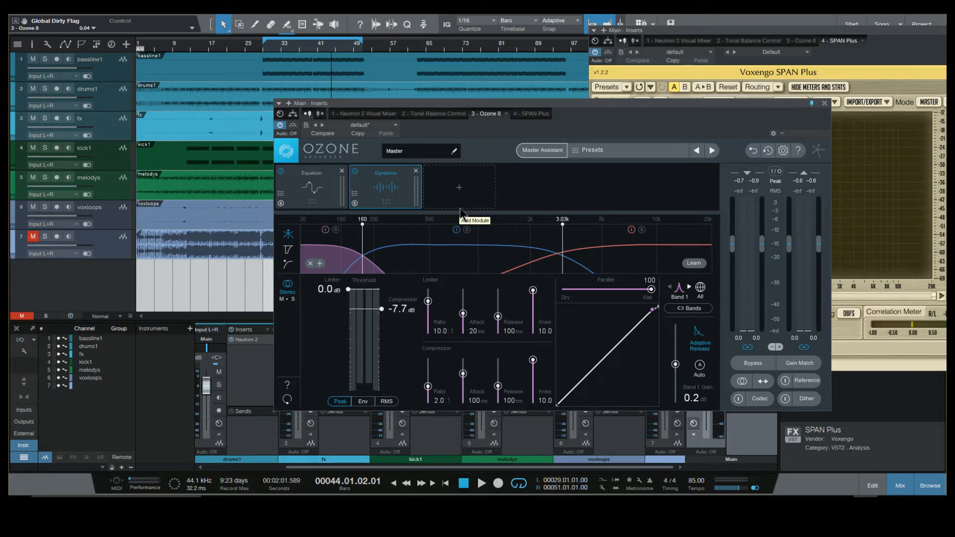
{"action": "left_click", "coordinate": [356, 171]}
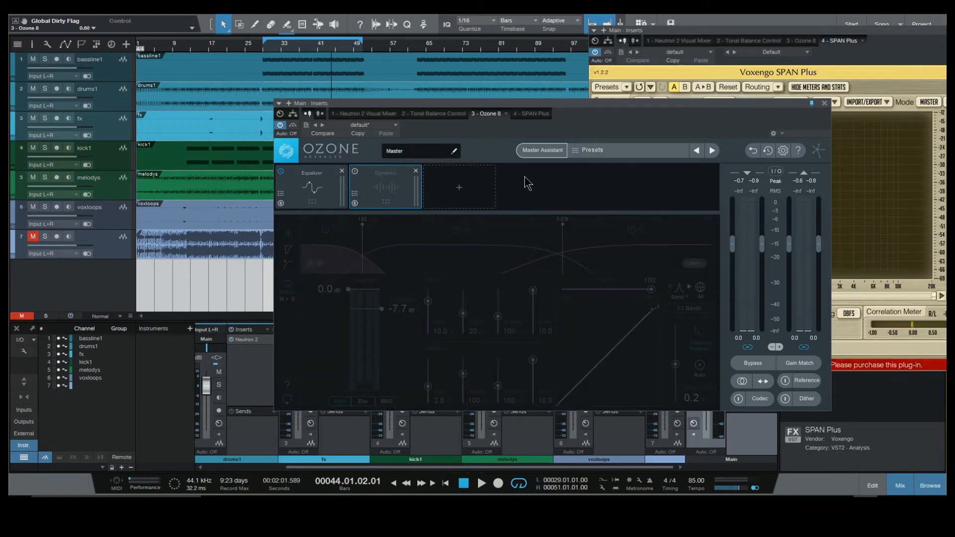
{"action": "left_click", "coordinate": [459, 187]}
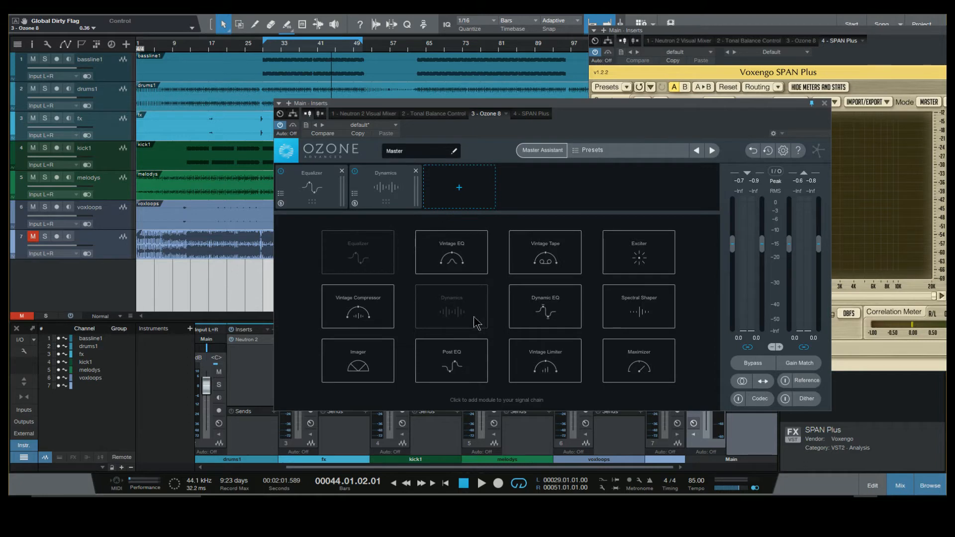
{"action": "left_click", "coordinate": [404, 182]}
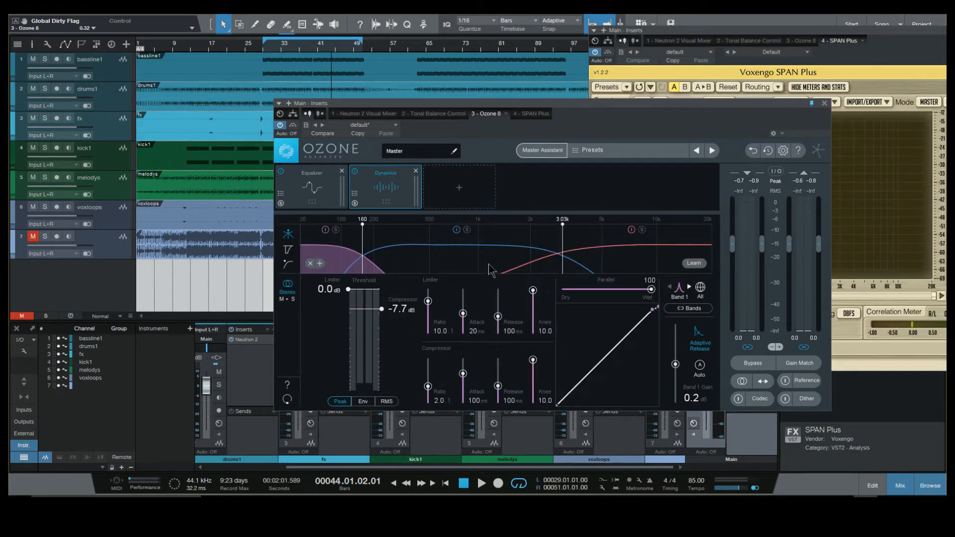
- Remove both crossovers from the Dynamics module to leave a single band, and reset its compressor threshold to 0.0 dB
{"action": "right_click", "coordinate": [562, 230]}
{"action": "left_click", "coordinate": [584, 246]}
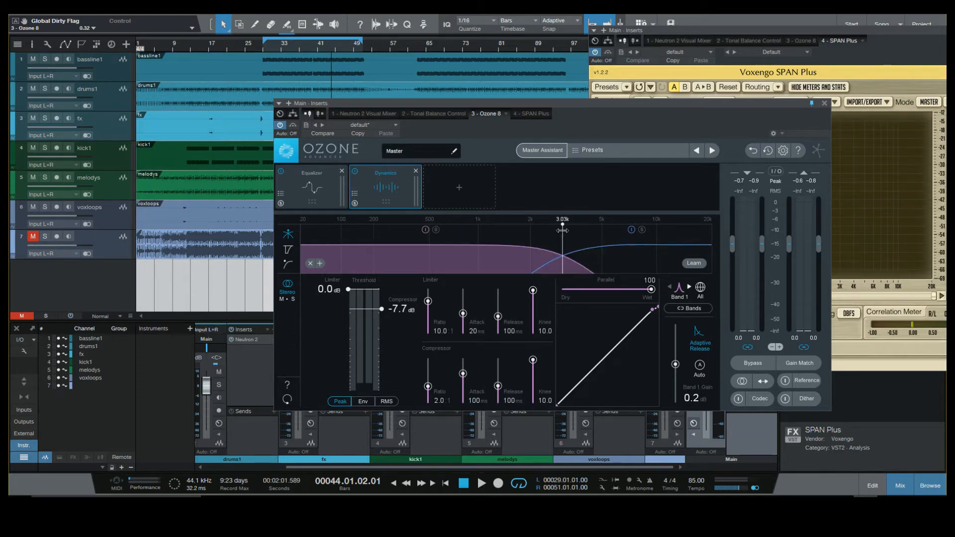
{"action": "right_click", "coordinate": [565, 240]}
{"action": "left_click", "coordinate": [581, 252]}
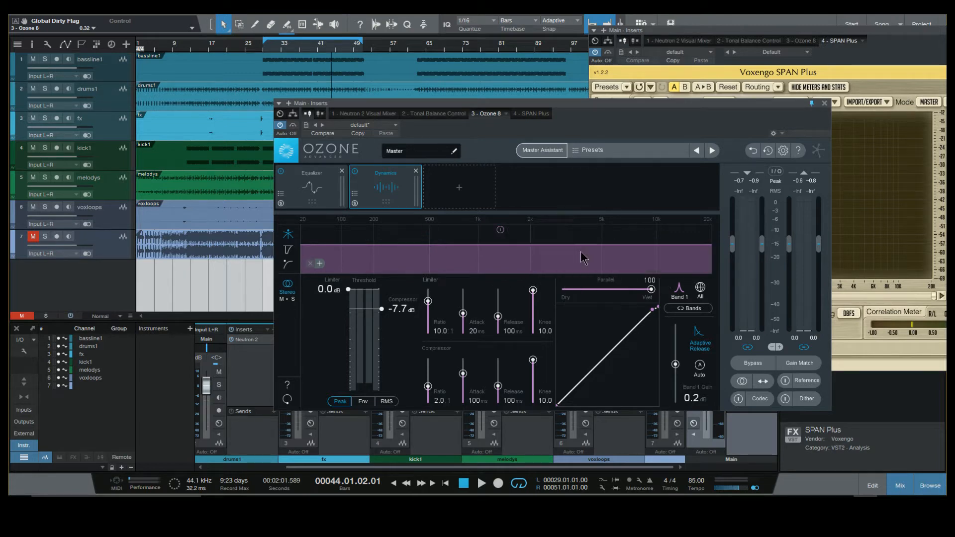
{"action": "left_click_drag", "start_coordinate": [378, 323], "coordinate": [375, 256]}
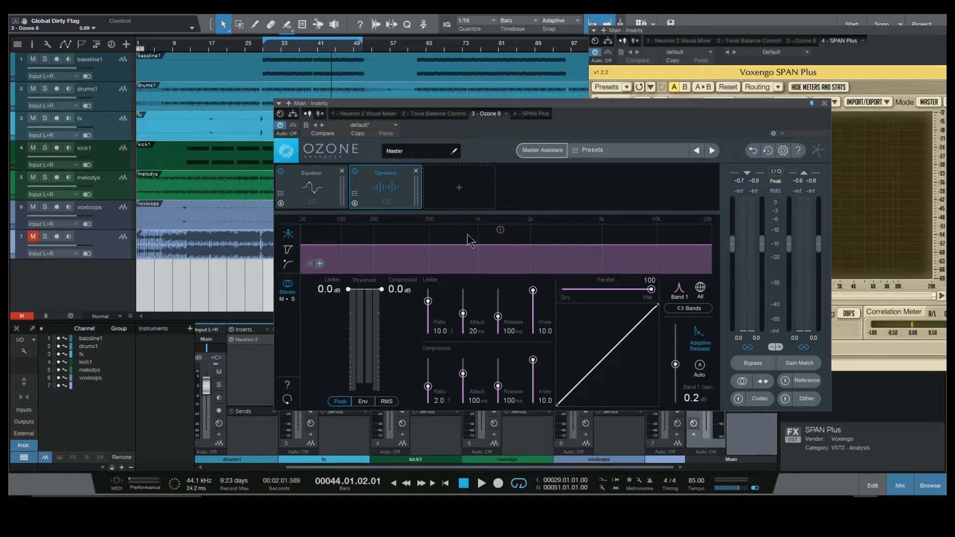
- Start playback of the looped section and set the compressor attack of Dynamics Band 1 to 50 ms
{"action": "key", "text": "space"}
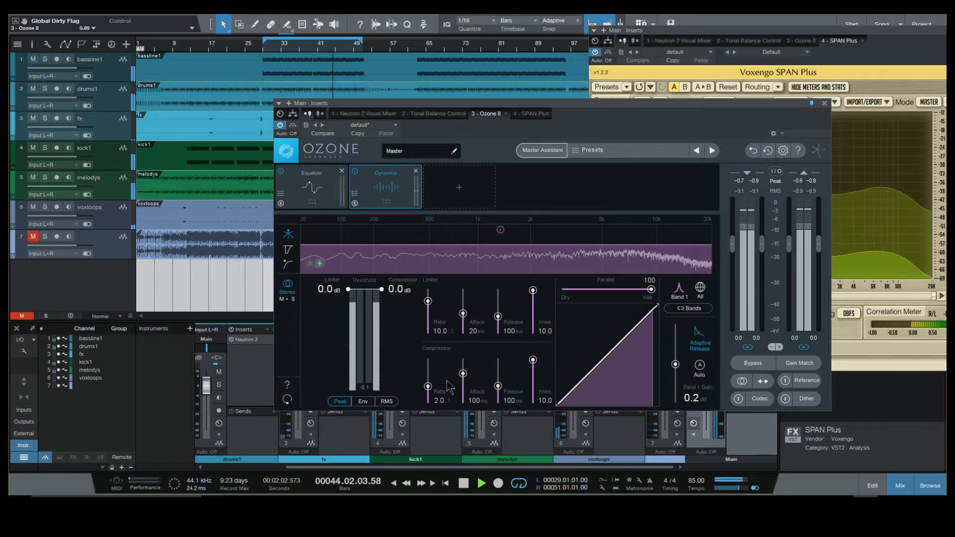
{"action": "left_click", "coordinate": [476, 399]}
{"action": "type", "text": "50"}
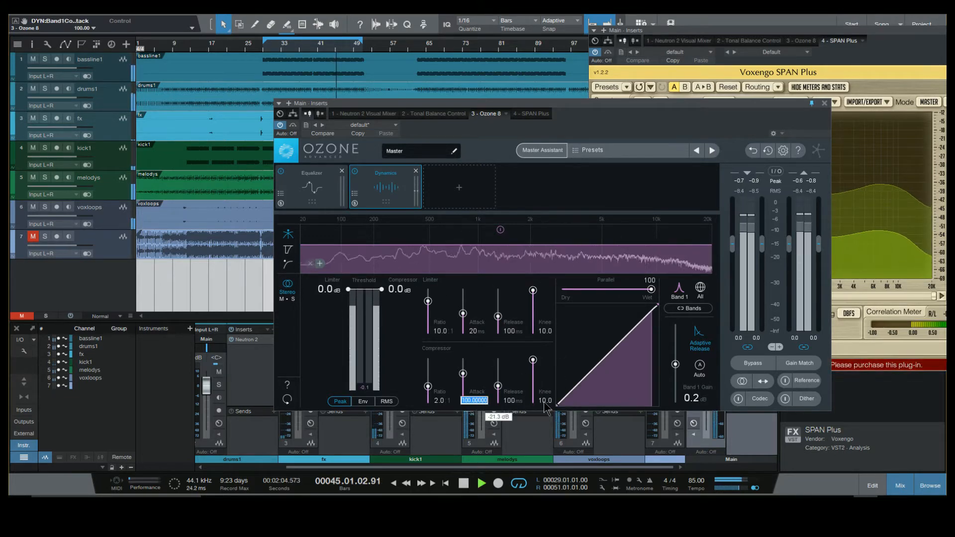
{"action": "key", "text": "Return"}
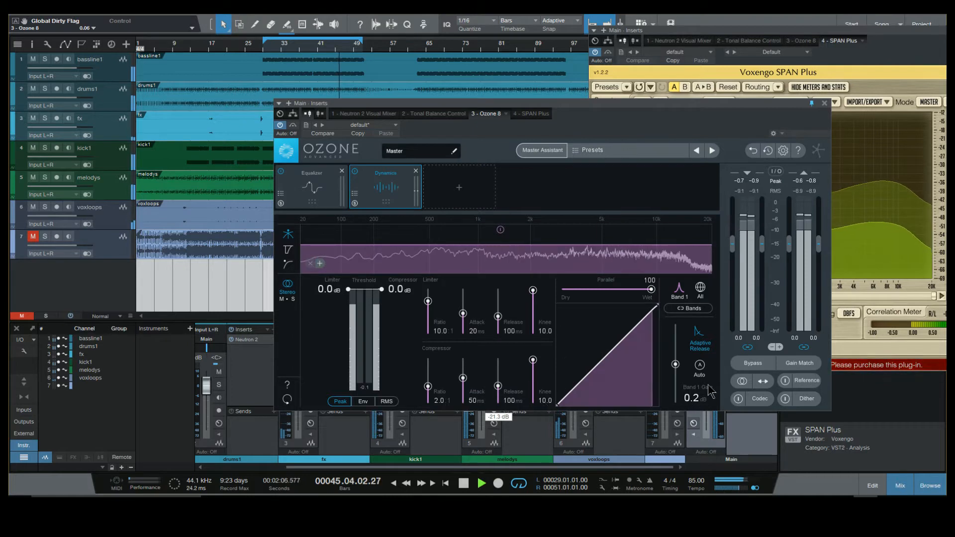
- Set the gain of Dynamics Band 1 to 0 dB and lower its compressor ratio to 1.5:1
{"action": "left_click", "coordinate": [691, 399]}
{"action": "type", "text": "0"}
{"action": "key", "text": "Return"}
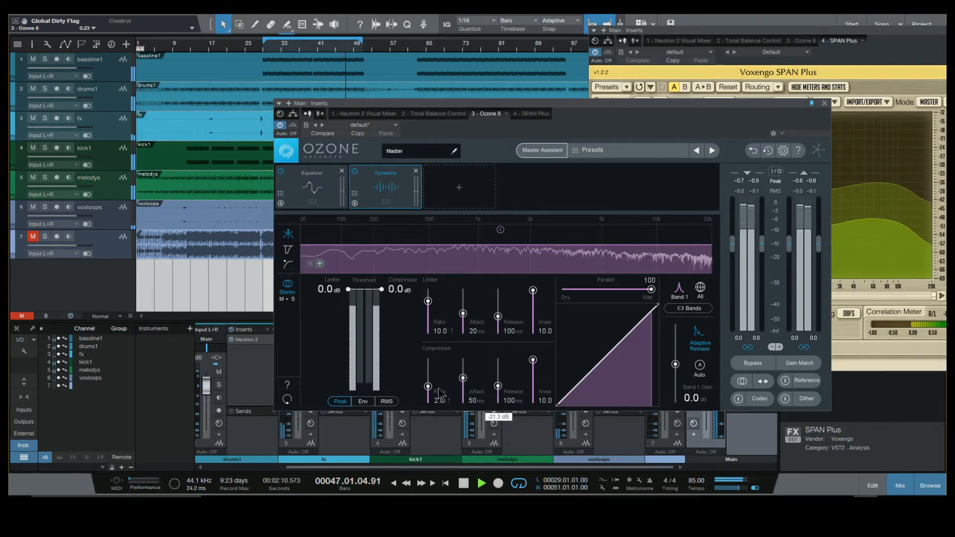
{"action": "left_click_drag", "start_coordinate": [427, 392], "coordinate": [429, 402]}
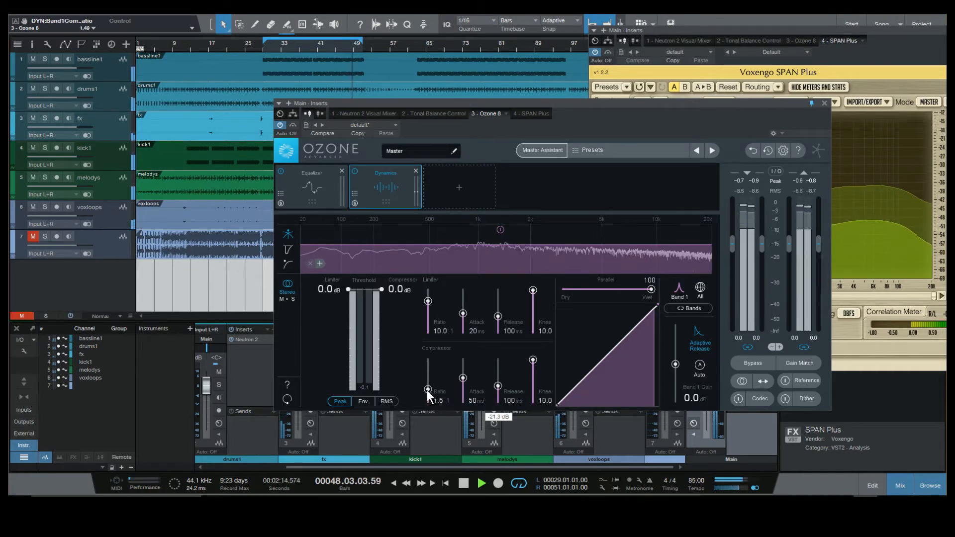
- Lower the compressor threshold of Dynamics Band 1 to -8.4 dB and set its release to 78 ms
{"action": "left_click_drag", "start_coordinate": [383, 290], "coordinate": [384, 306]}
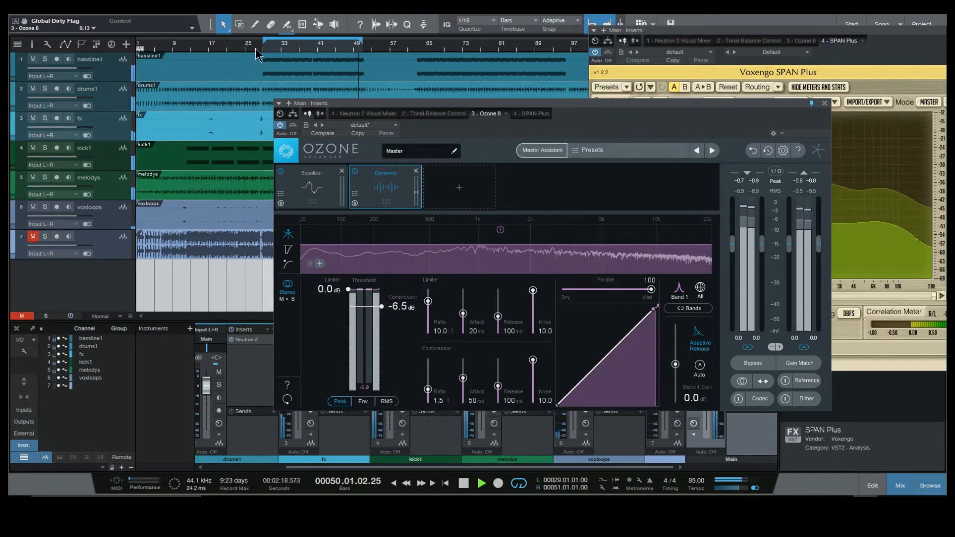
{"action": "left_click_drag", "start_coordinate": [382, 306], "coordinate": [383, 314]}
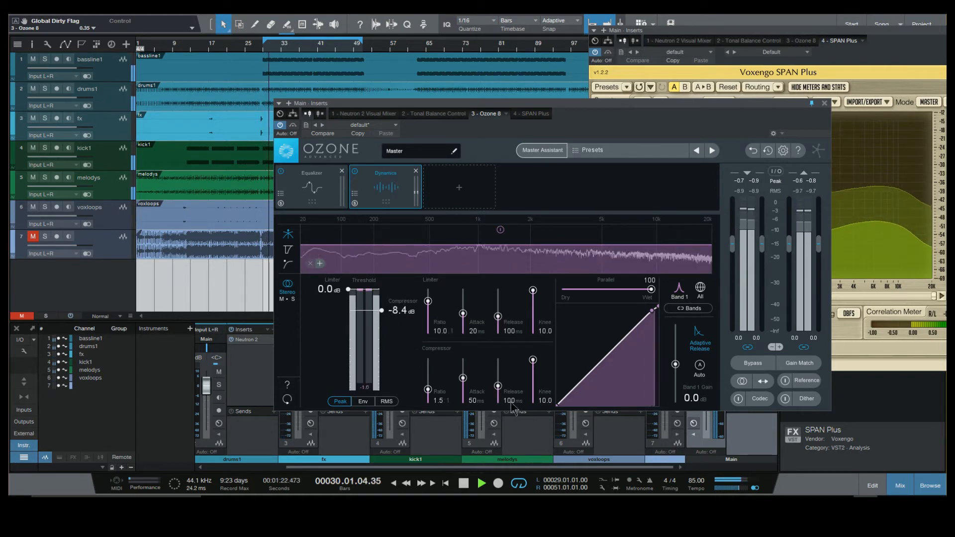
{"action": "mouse_move", "coordinate": [502, 388]}
{"action": "left_mouse_down"}
{"action": "mouse_move", "coordinate": [512, 381]}
{"action": "mouse_move", "coordinate": [501, 389]}
{"action": "left_mouse_up"}
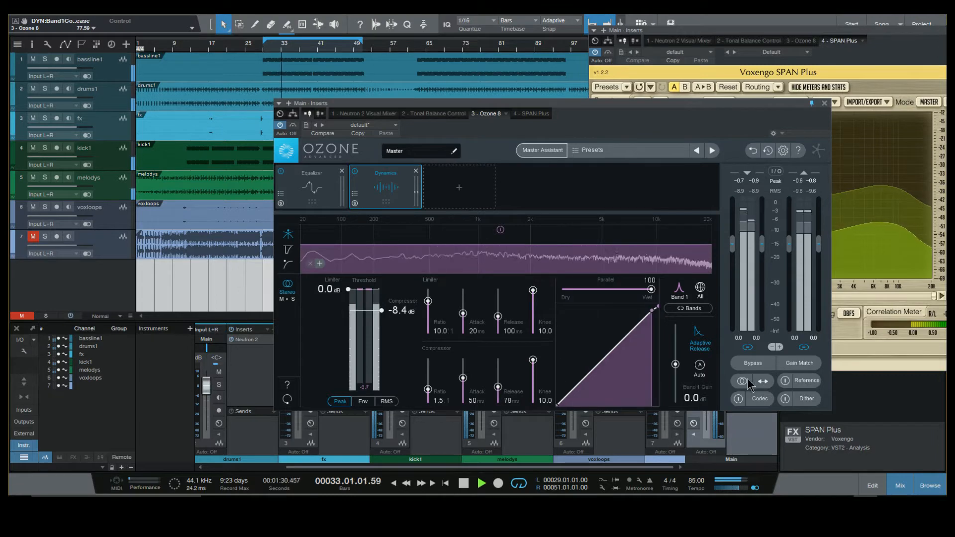
- Set the gain of Dynamics Band 1 to 1 dB and compare the sound with the module bypassed and active
{"action": "double_click", "coordinate": [695, 399]}
{"action": "type", "text": "1"}
{"action": "key", "text": "Return"}
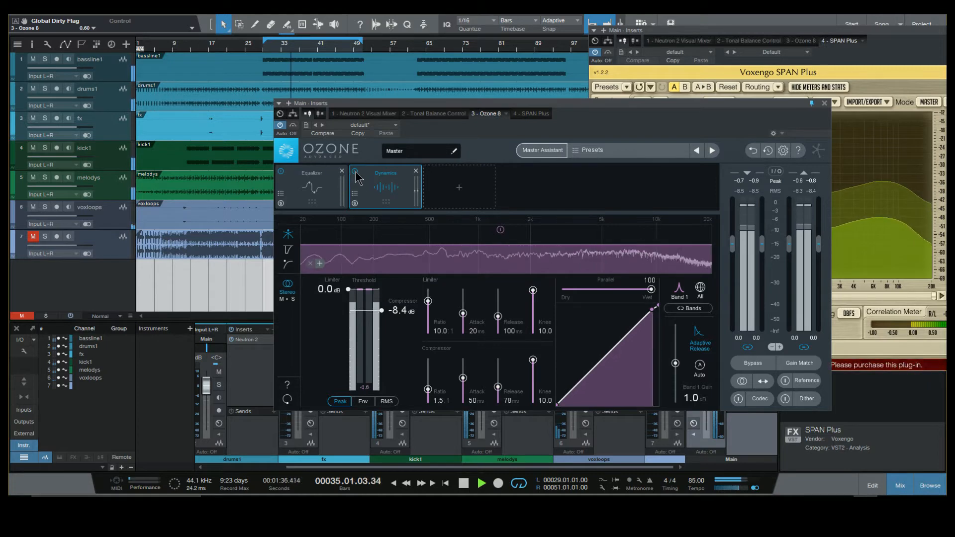
{"action": "left_click", "coordinate": [356, 172]}
{"action": "left_click", "coordinate": [355, 171]}
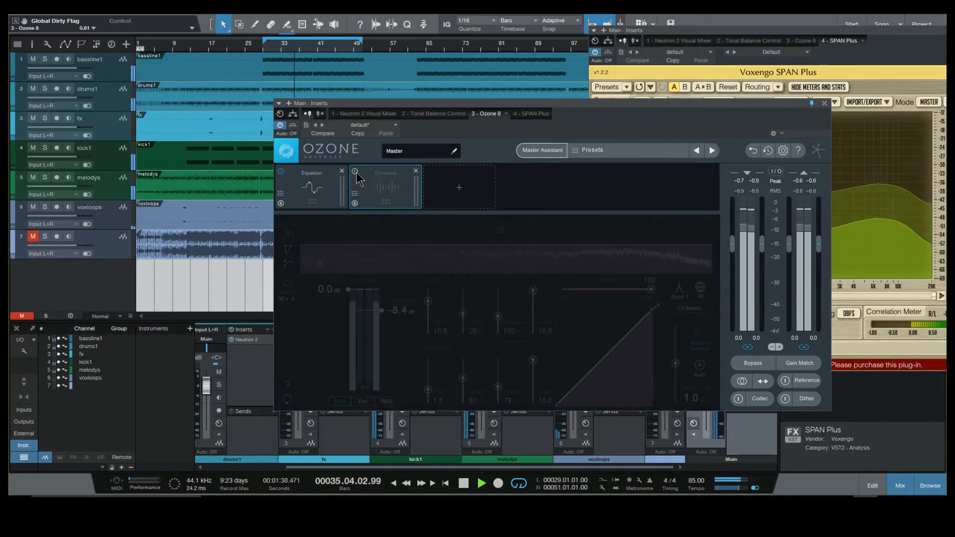
- Set the Band 1 compressor attack to 65 ms, its release to 298 ms and its threshold to -7.7 dB
{"action": "left_click_drag", "start_coordinate": [466, 381], "coordinate": [498, 380]}
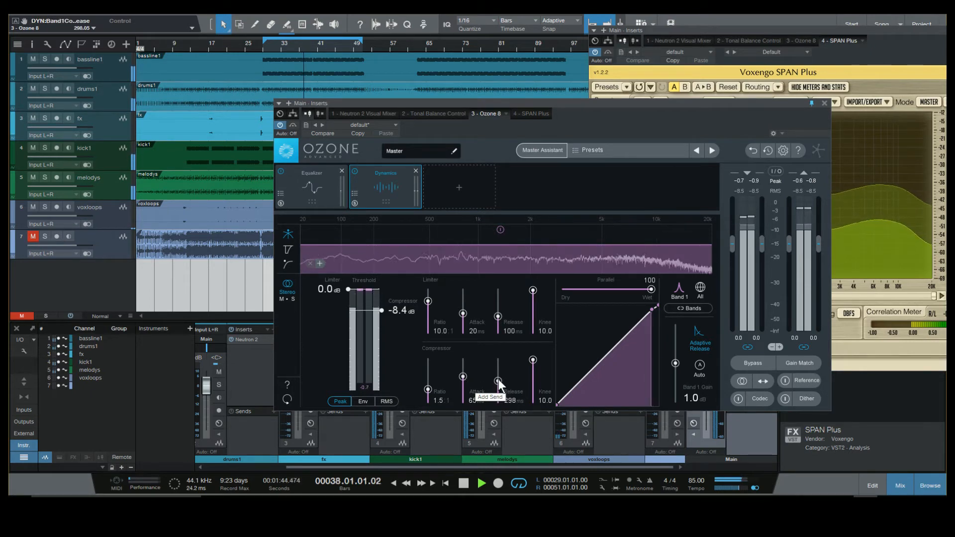
{"action": "left_click_drag", "start_coordinate": [381, 314], "coordinate": [382, 315]}
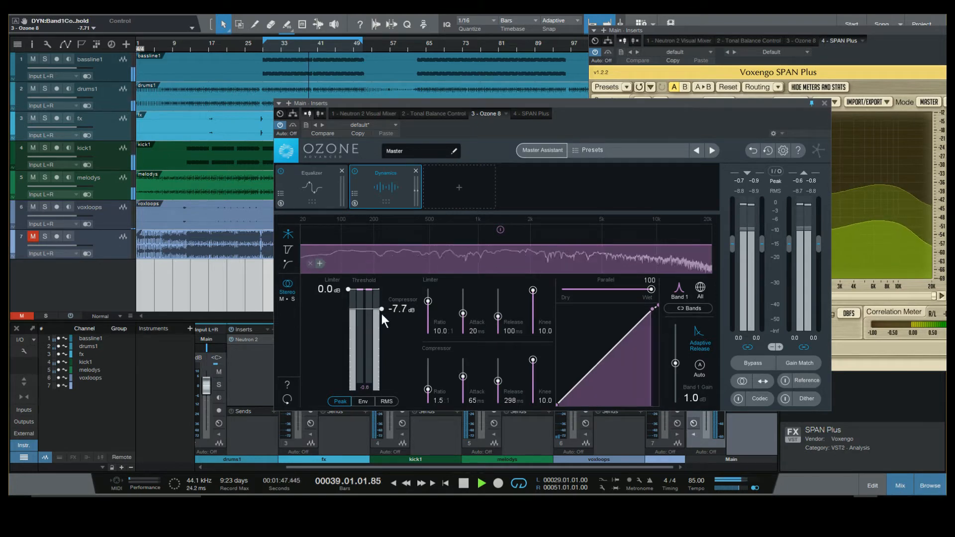
- Compare the playing loop with the whole plug-in bypassed, and with the Dynamics module alone bypassed and active
{"action": "left_click", "coordinate": [294, 125]}
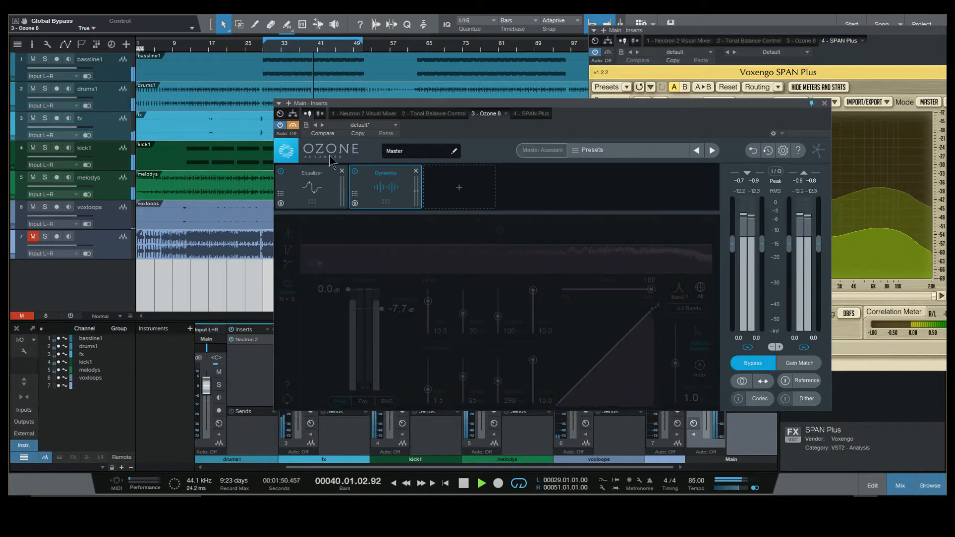
{"action": "left_click", "coordinate": [355, 172]}
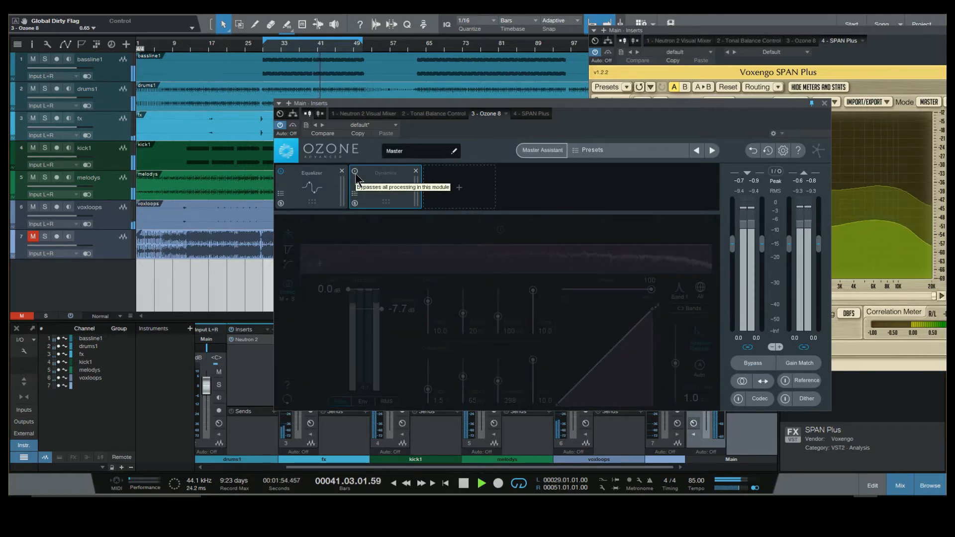
{"action": "left_click", "coordinate": [354, 172]}
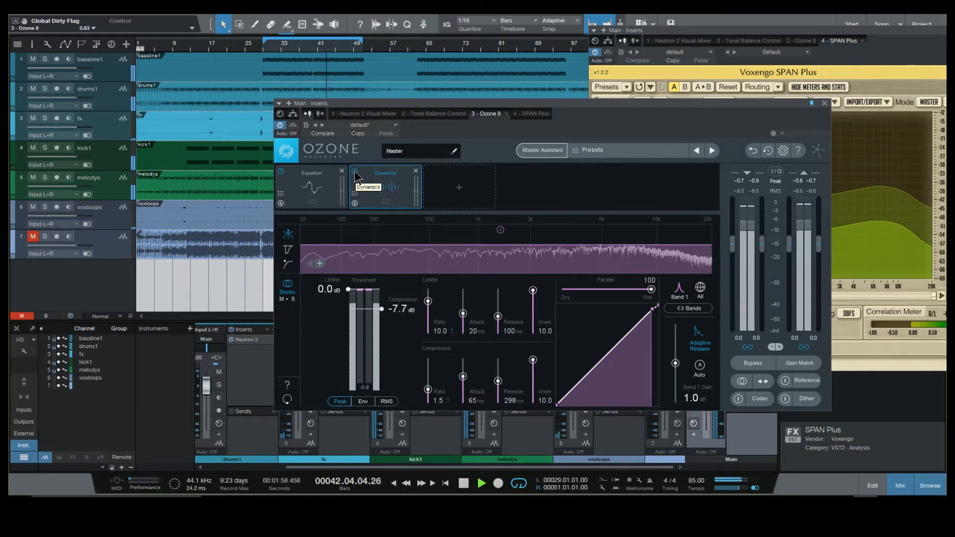
{"action": "left_click", "coordinate": [354, 171]}
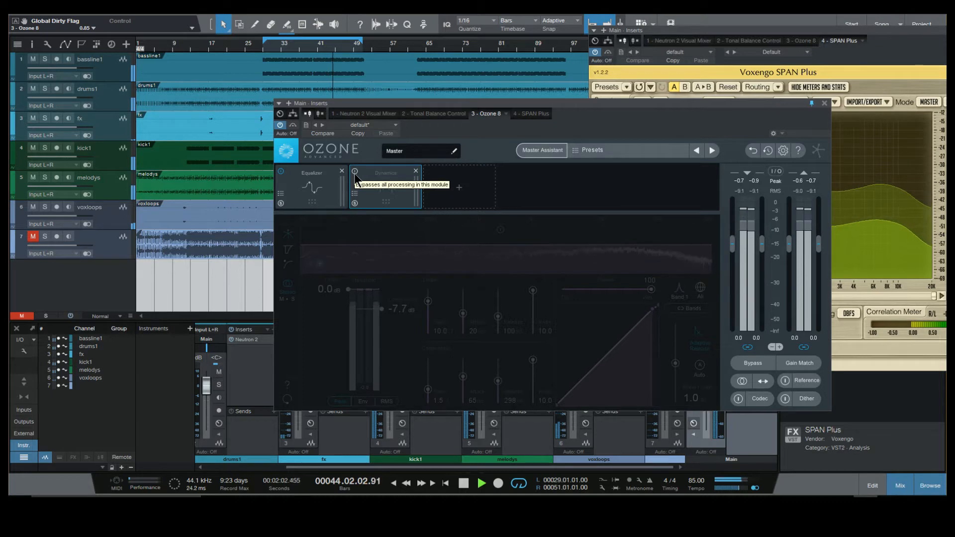
{"action": "left_click", "coordinate": [354, 171]}
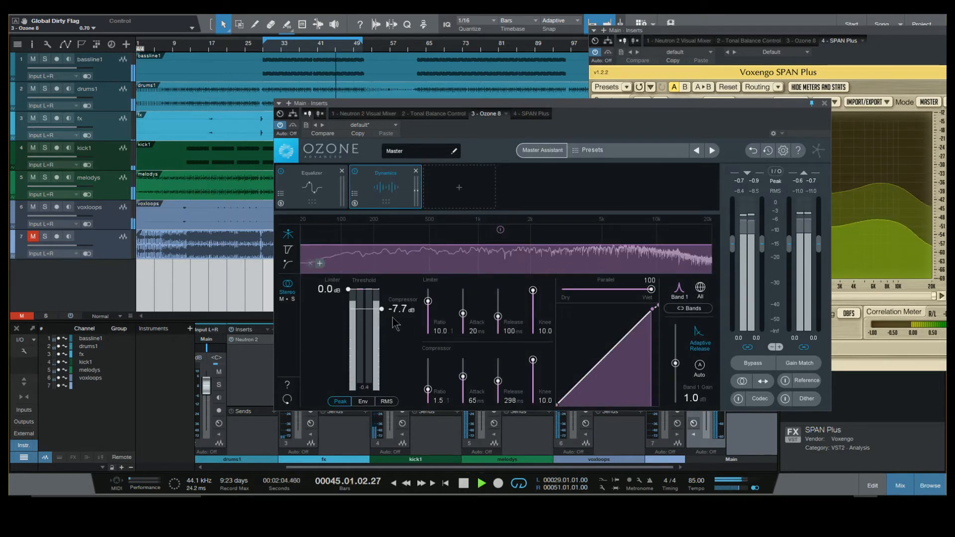
- Set the Band 1 compressor threshold to -7.2 dB, its attack to 51 ms and its release to 161 ms
{"action": "left_click_drag", "start_coordinate": [382, 309], "coordinate": [383, 307]}
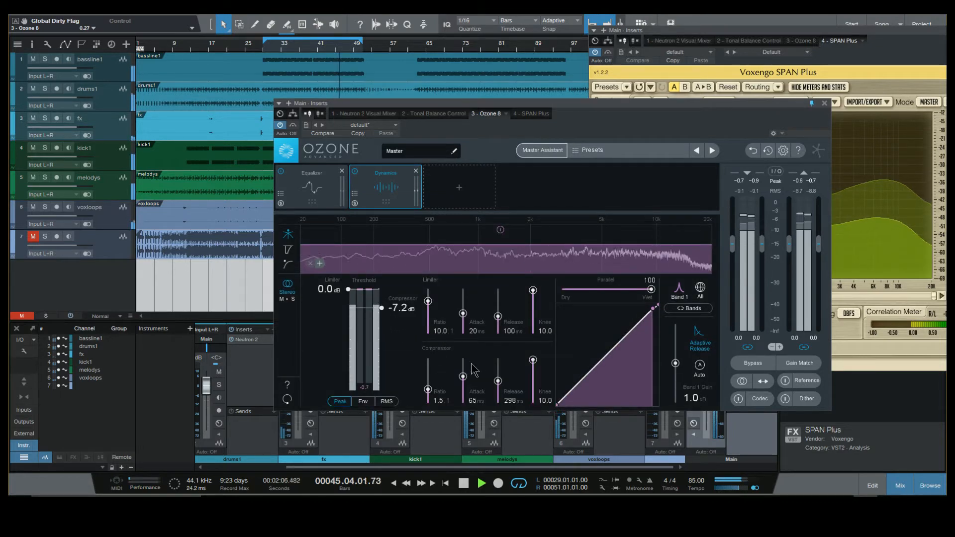
{"action": "left_click_drag", "start_coordinate": [465, 379], "coordinate": [498, 384]}
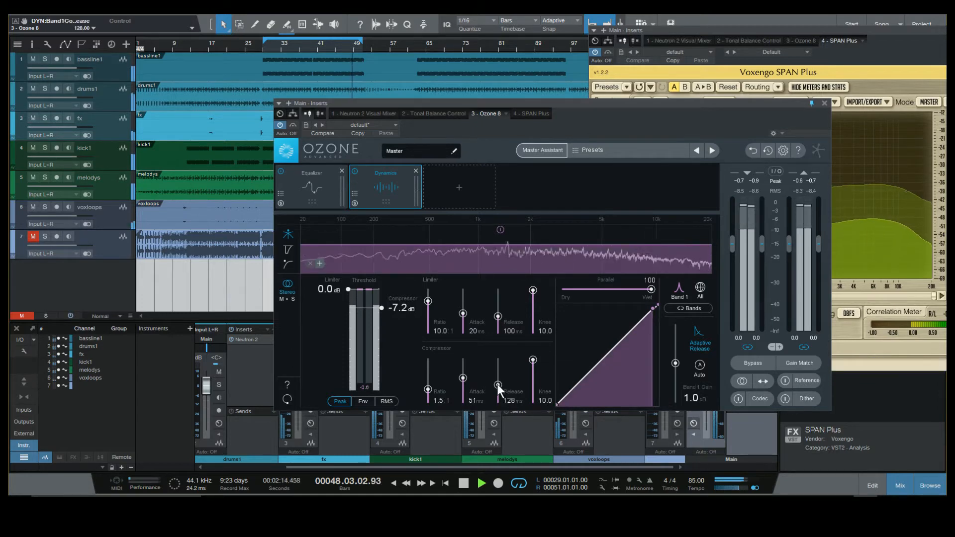
- Return playback to the start of the loop and compare the sound with Dynamics bypassed and active
{"action": "left_click", "coordinate": [262, 44]}
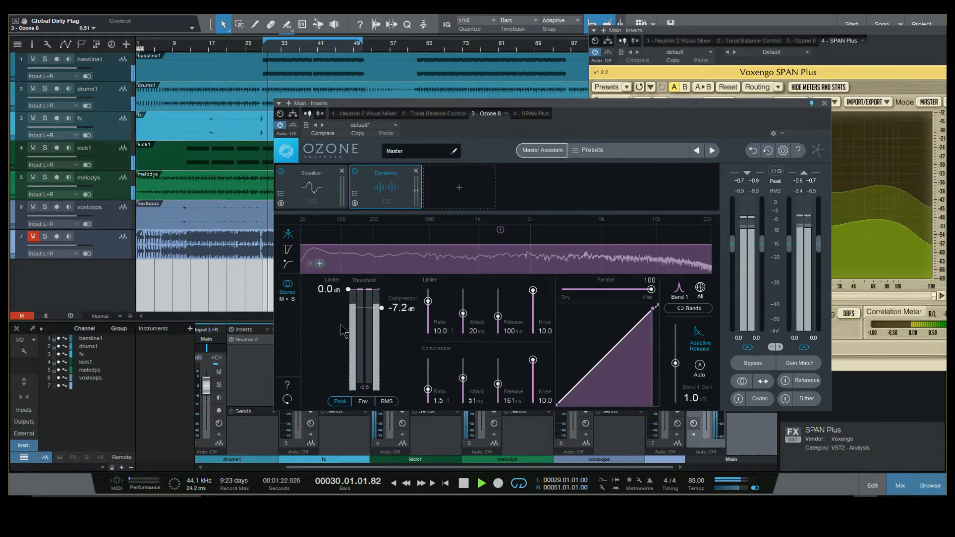
{"action": "left_click", "coordinate": [355, 171]}
{"action": "left_click", "coordinate": [355, 171]}
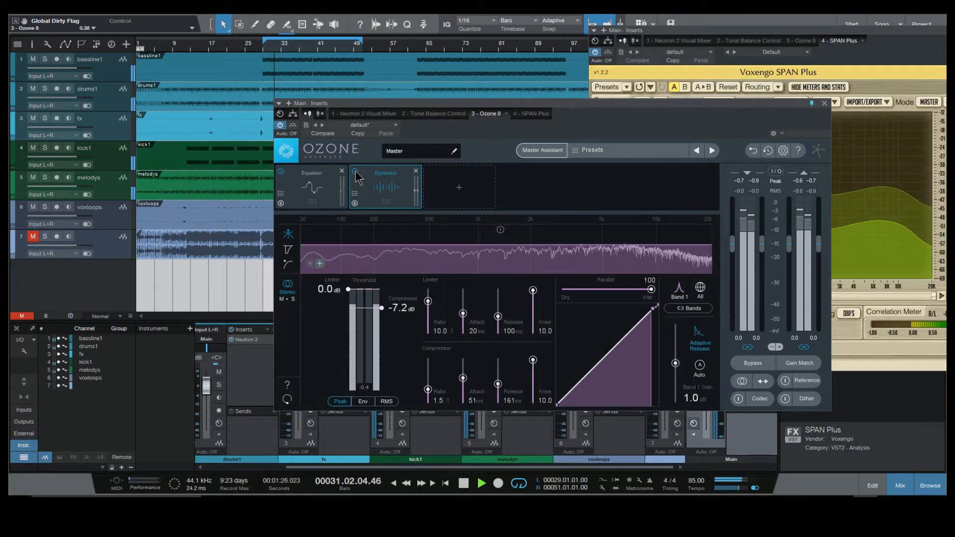
- Switch the Dynamics module to Mid/Side processing and set the Mid channel's compressor threshold to 0.0 dB
{"action": "left_click", "coordinate": [292, 300]}
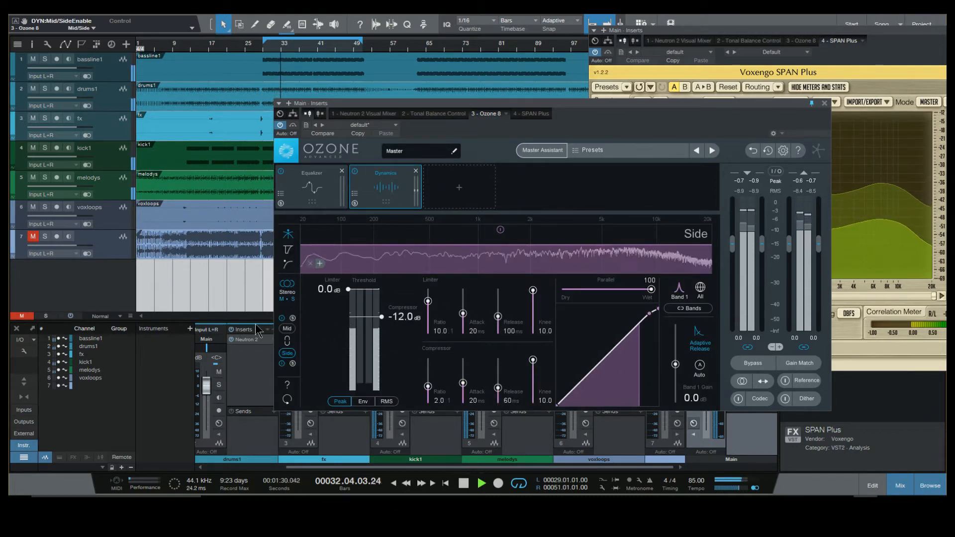
{"action": "left_click", "coordinate": [287, 328]}
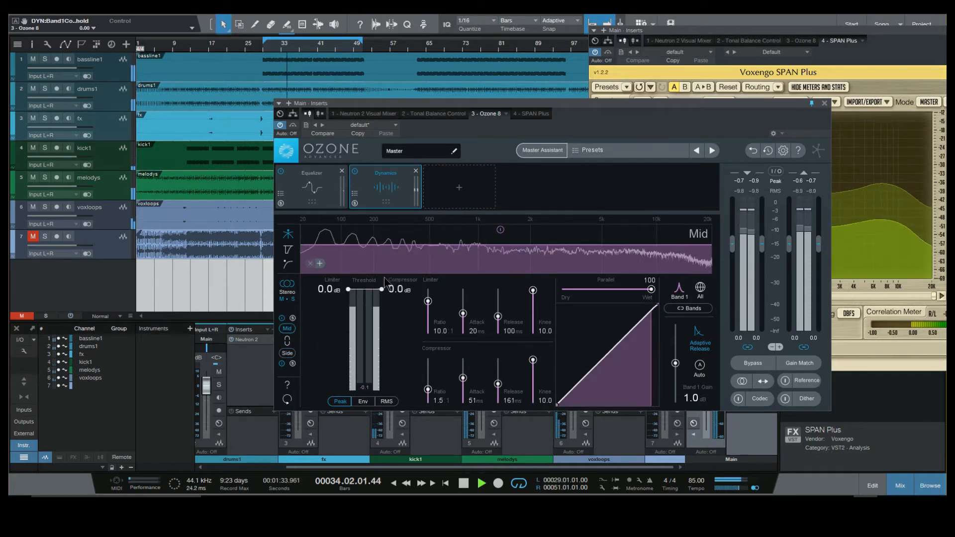
{"action": "left_click", "coordinate": [288, 353]}
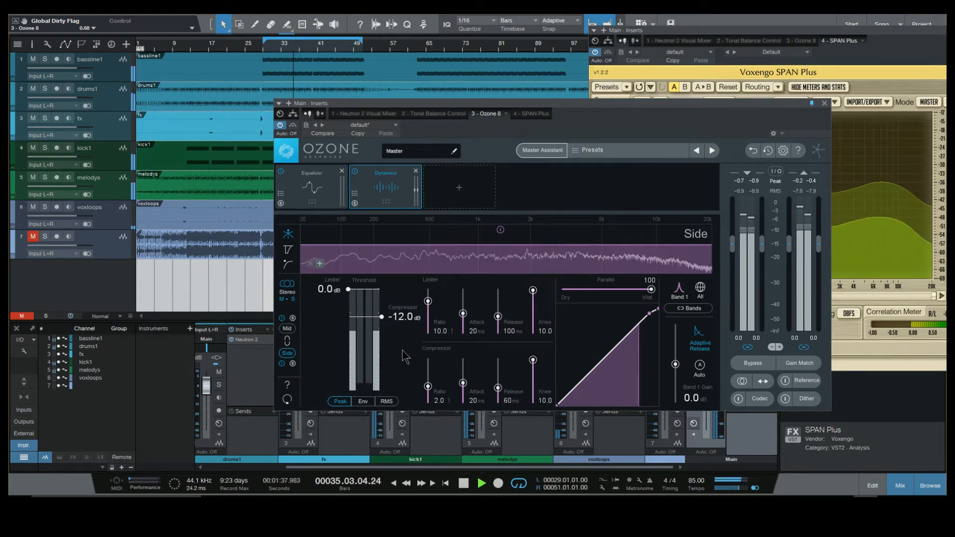
{"action": "left_click", "coordinate": [287, 328]}
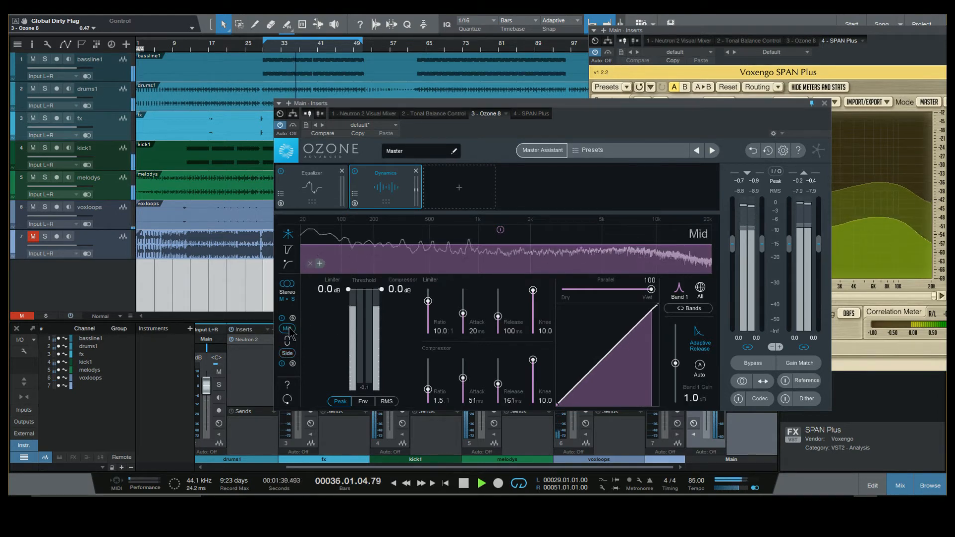
- Lower the Side channel's compressor threshold in Dynamics to -22.4 dB
{"action": "left_click", "coordinate": [287, 353]}
{"action": "left_click", "coordinate": [464, 382]}
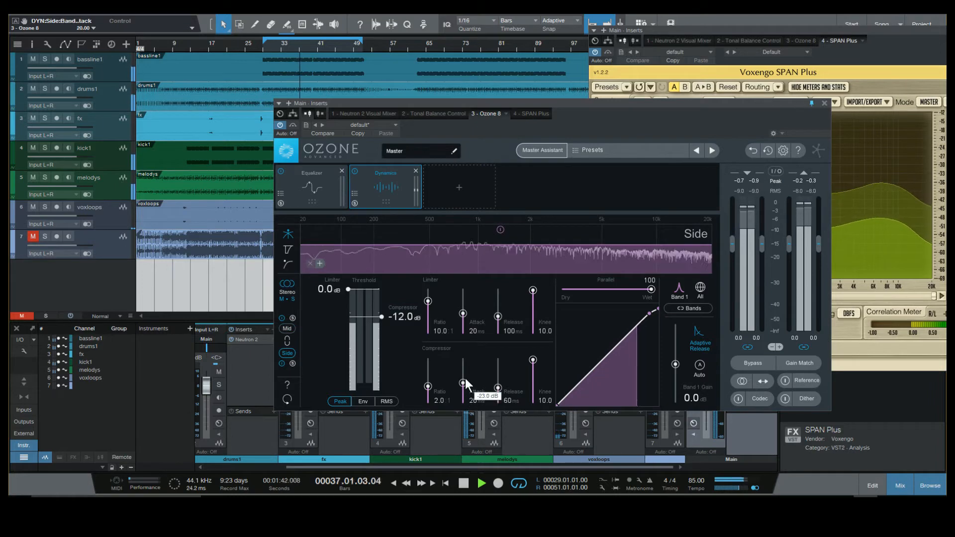
{"action": "left_click_drag", "start_coordinate": [382, 319], "coordinate": [383, 332]}
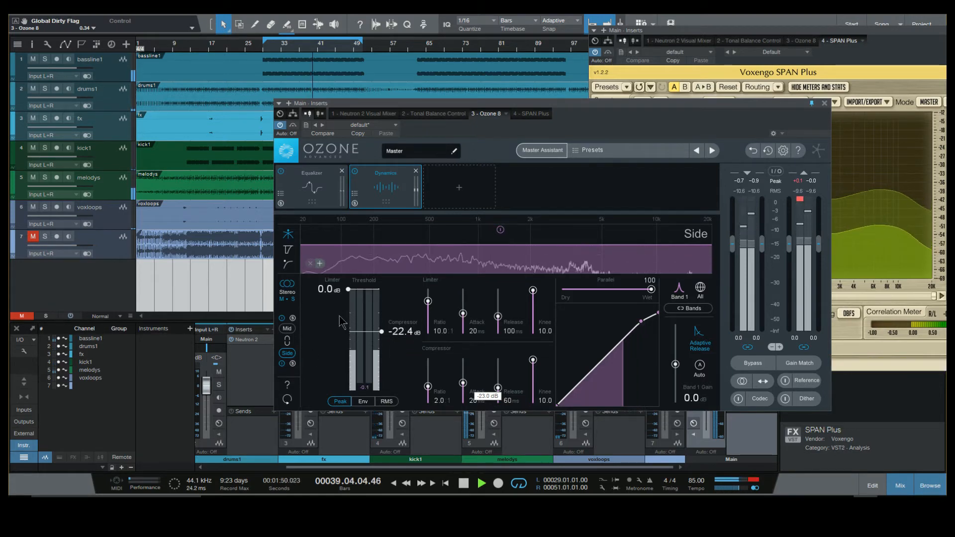
- Compare the Mid/Side compression with the Dynamics module bypassed and active, and show the Mid channel's settings
{"action": "left_click", "coordinate": [355, 172]}
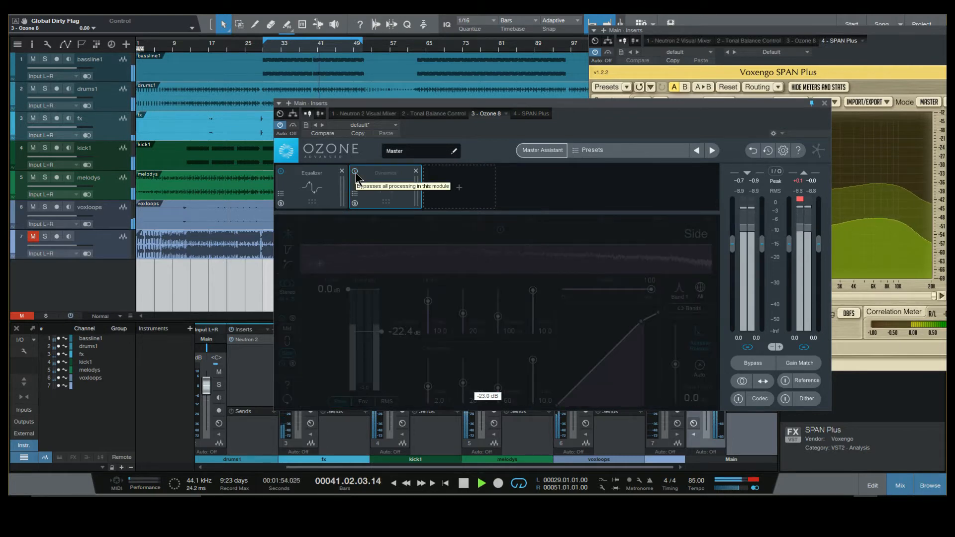
{"action": "left_click", "coordinate": [355, 172]}
{"action": "left_click", "coordinate": [287, 328]}
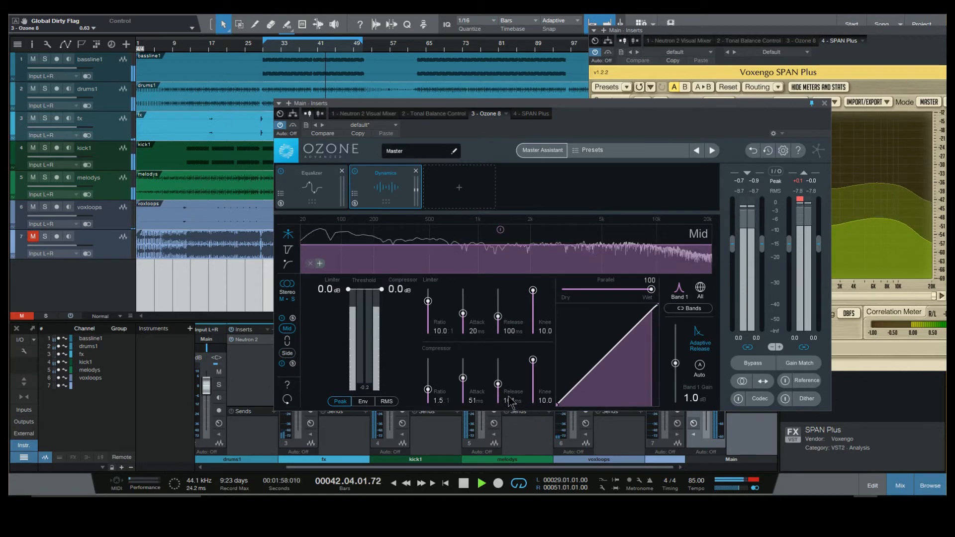
- Set the Side channel's compressor attack to 33 ms and replay the song from the start of the loop
{"action": "left_click", "coordinate": [287, 354]}
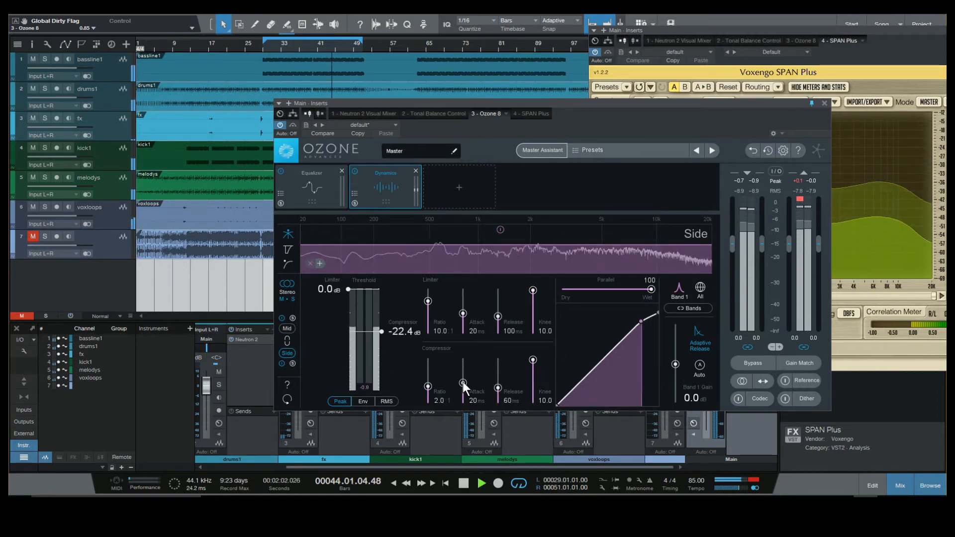
{"action": "left_click_drag", "start_coordinate": [463, 383], "coordinate": [463, 381]}
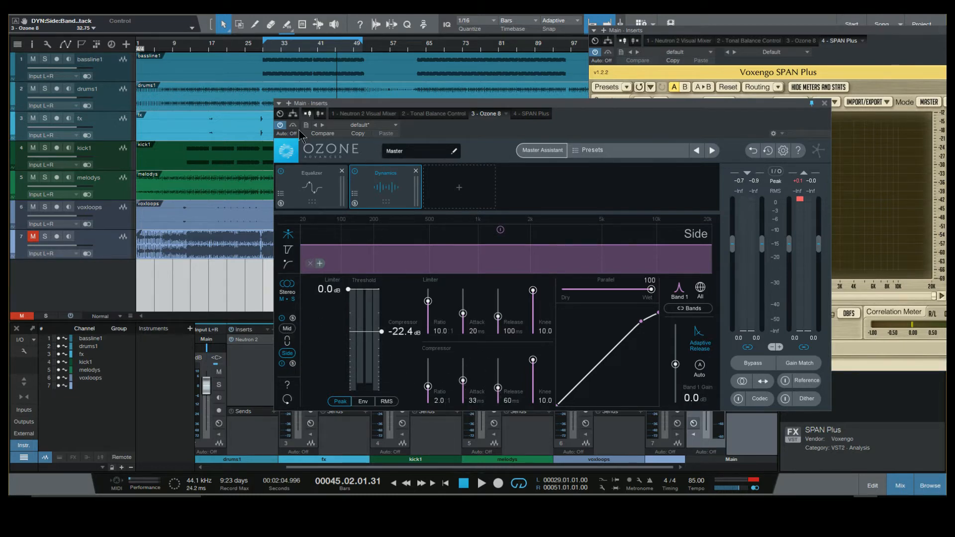
{"action": "left_click", "coordinate": [262, 44]}
{"action": "key", "text": "space"}
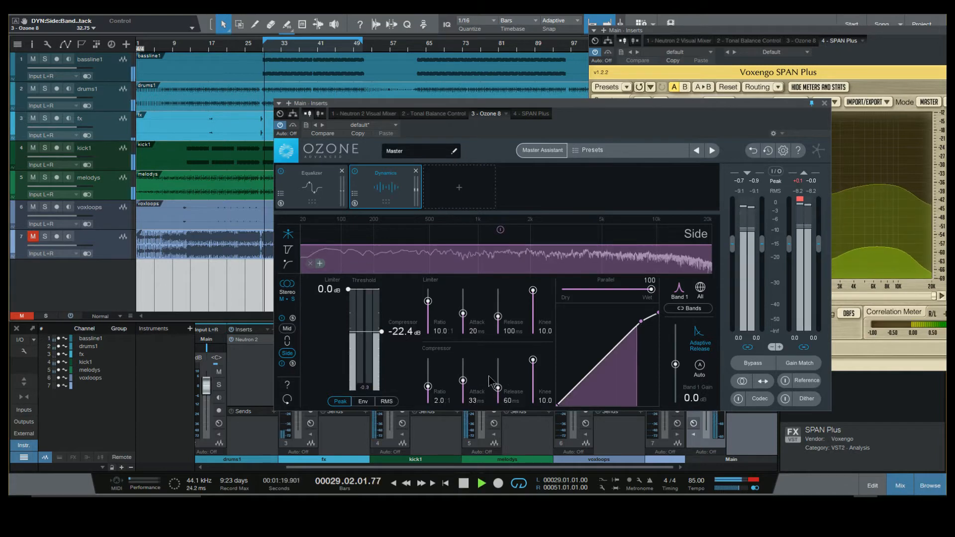
- Set the Side channel's compressor attack to 20 ms and its threshold to -21.2 dB
{"action": "left_click_drag", "start_coordinate": [463, 379], "coordinate": [463, 382]}
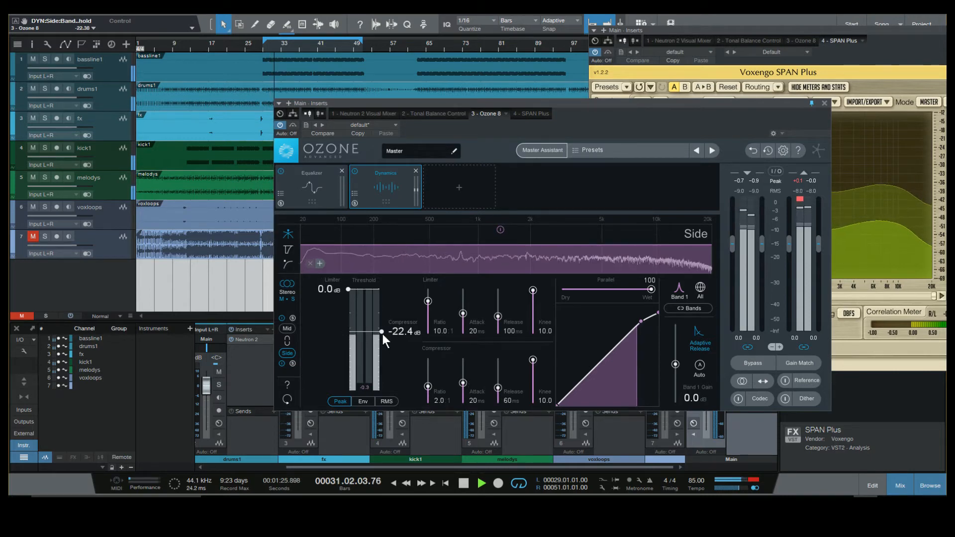
{"action": "left_click_drag", "start_coordinate": [383, 333], "coordinate": [383, 331]}
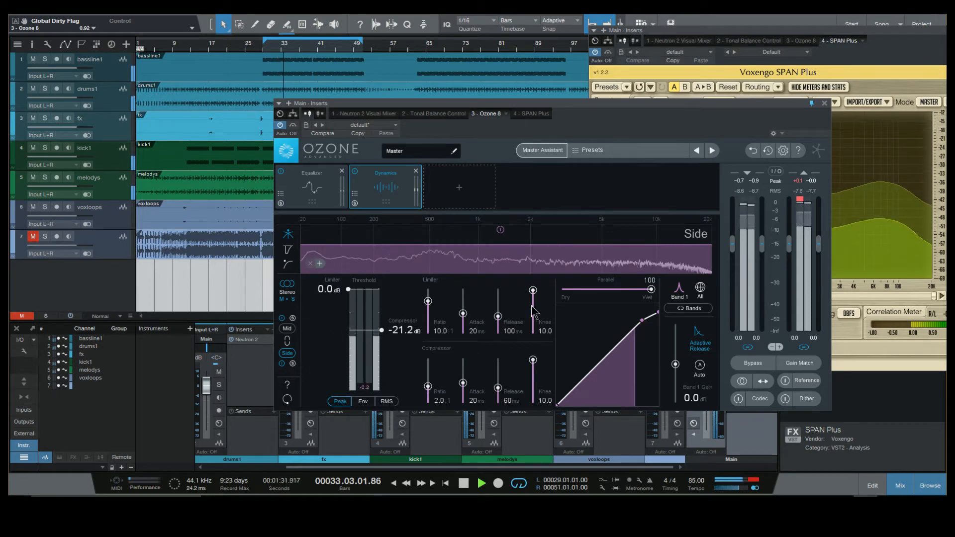
- Compare the sound with the Side channel's band bypassed and active, and with the whole Dynamics module bypassed and active
{"action": "left_click", "coordinate": [500, 231]}
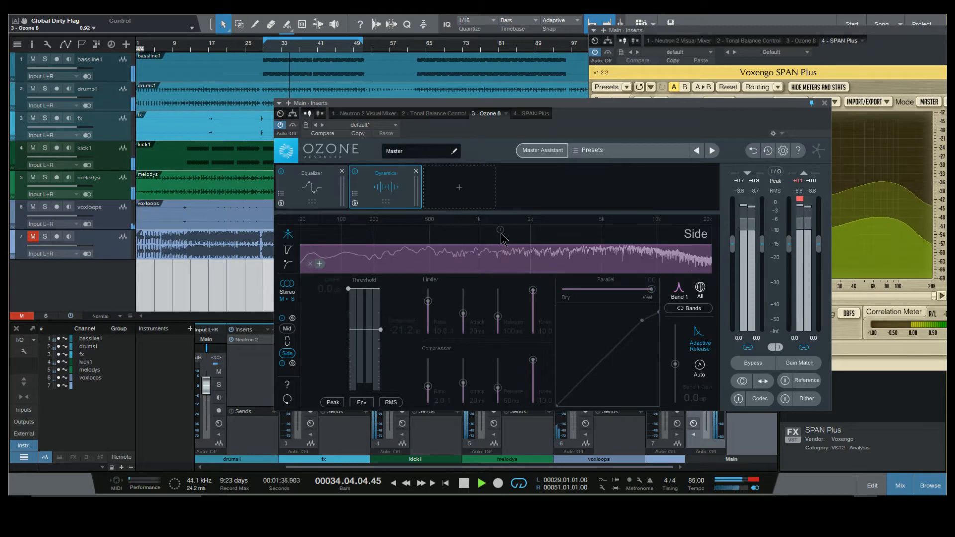
{"action": "left_click", "coordinate": [500, 230]}
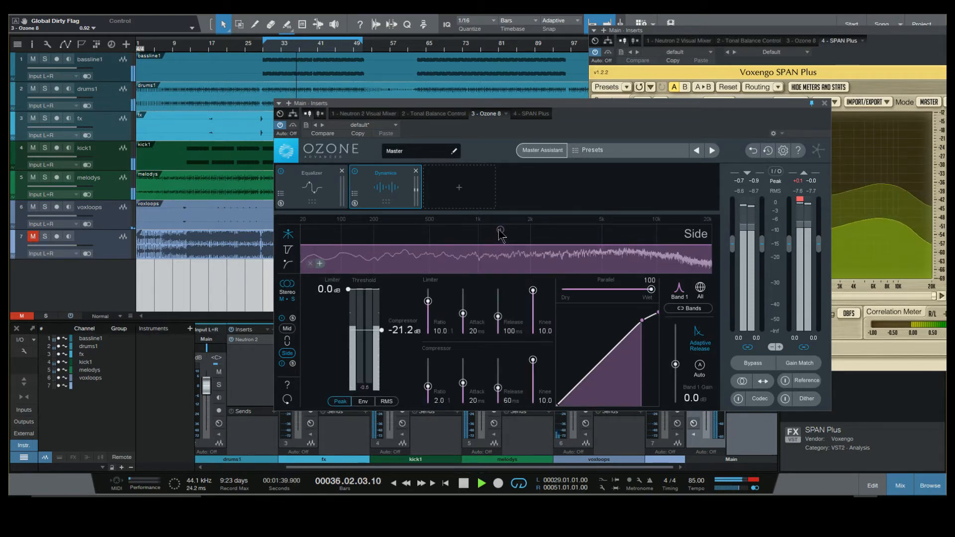
{"action": "left_click", "coordinate": [355, 172]}
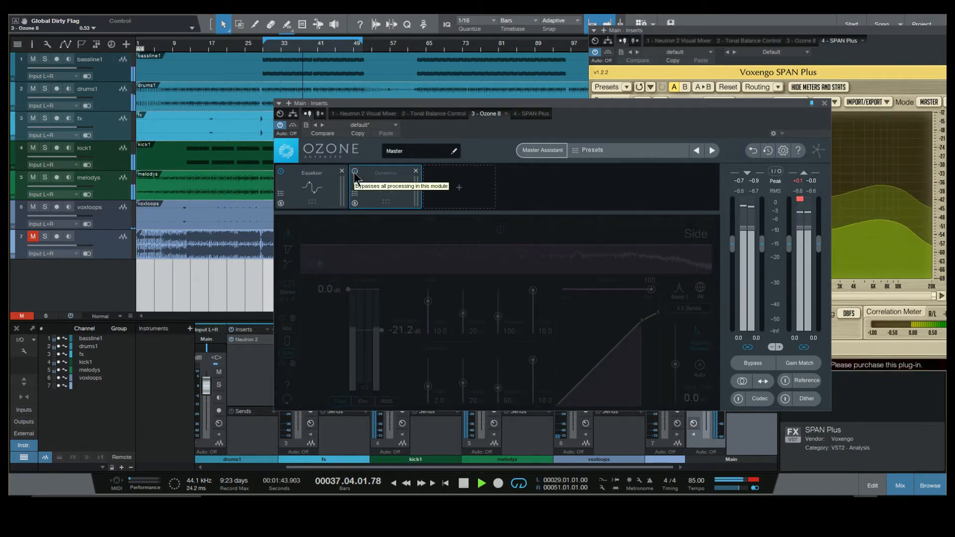
{"action": "left_click", "coordinate": [355, 172]}
- Set the Mid channel's band gain to 0.5 dB and replay the song from the start of the loop
{"action": "left_click", "coordinate": [287, 329]}
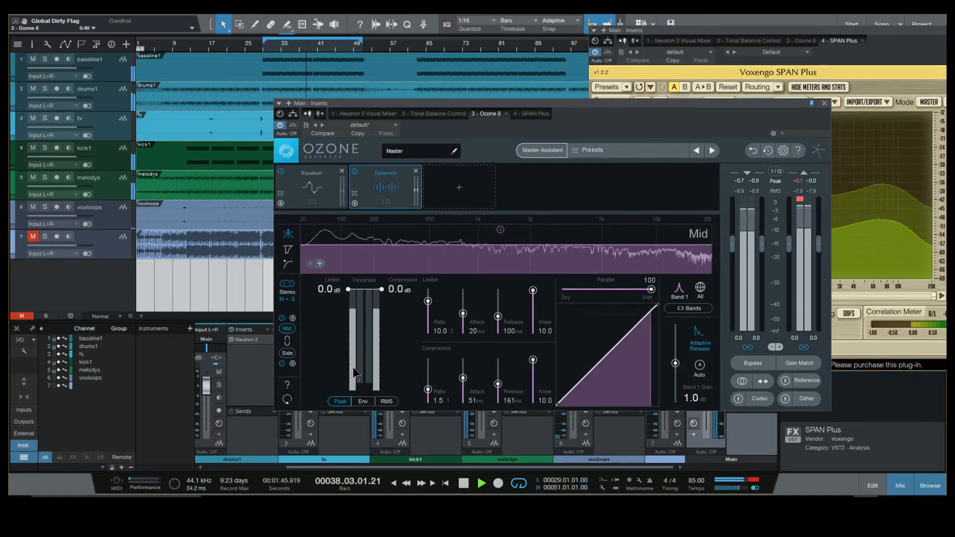
{"action": "key", "text": "space"}
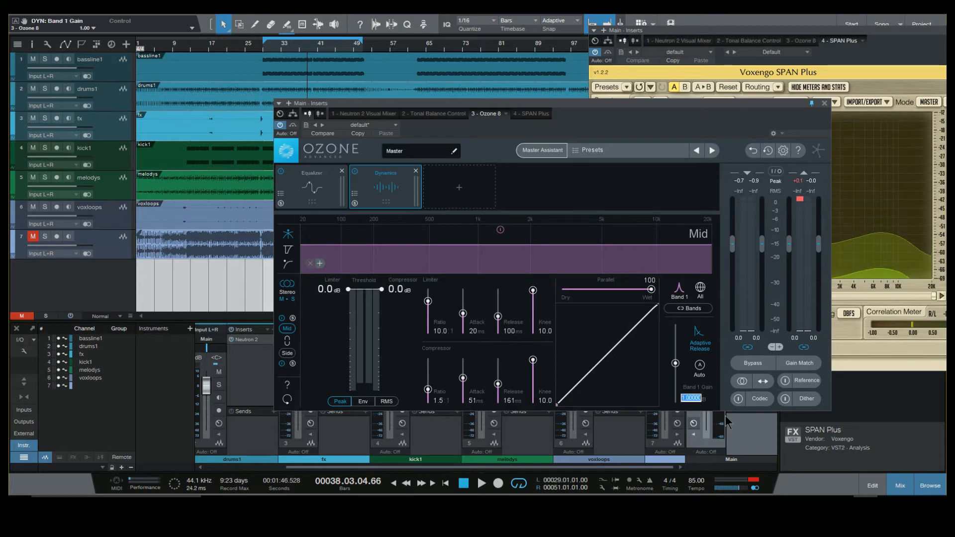
{"action": "key", "text": "Return"}
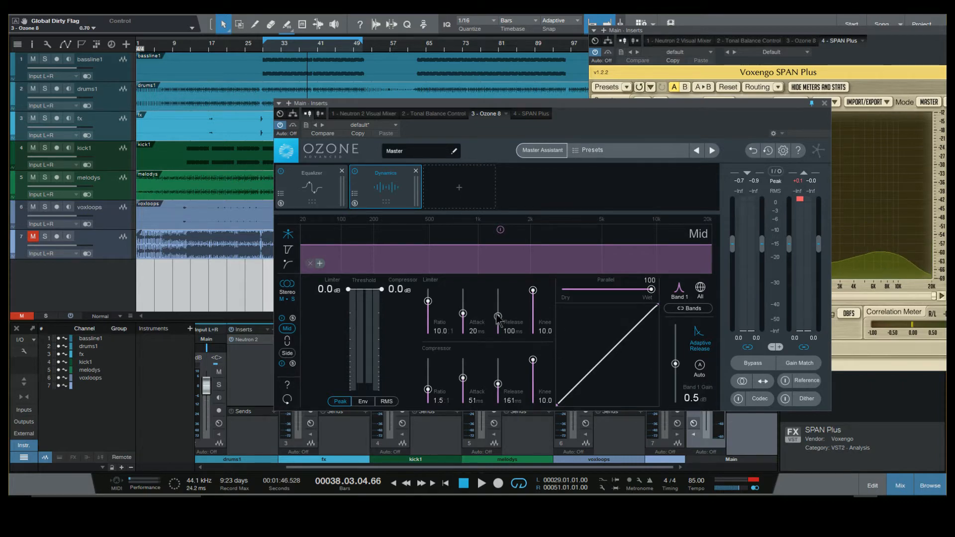
{"action": "left_click", "coordinate": [265, 50]}
{"action": "key", "text": "space"}
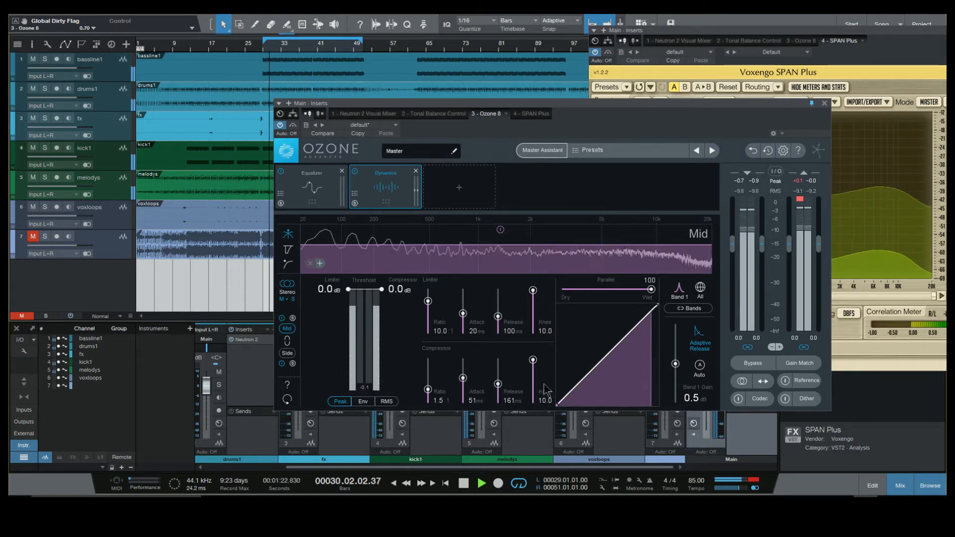
- Replace the current Dynamics module with a fresh Dynamics module after the Equalizer, stopping playback
{"action": "left_click", "coordinate": [354, 171]}
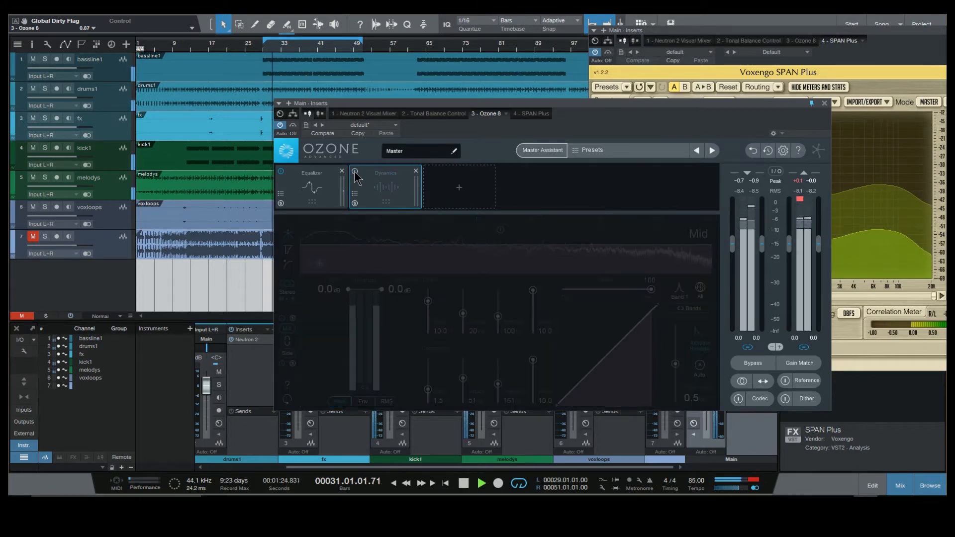
{"action": "left_click", "coordinate": [416, 171]}
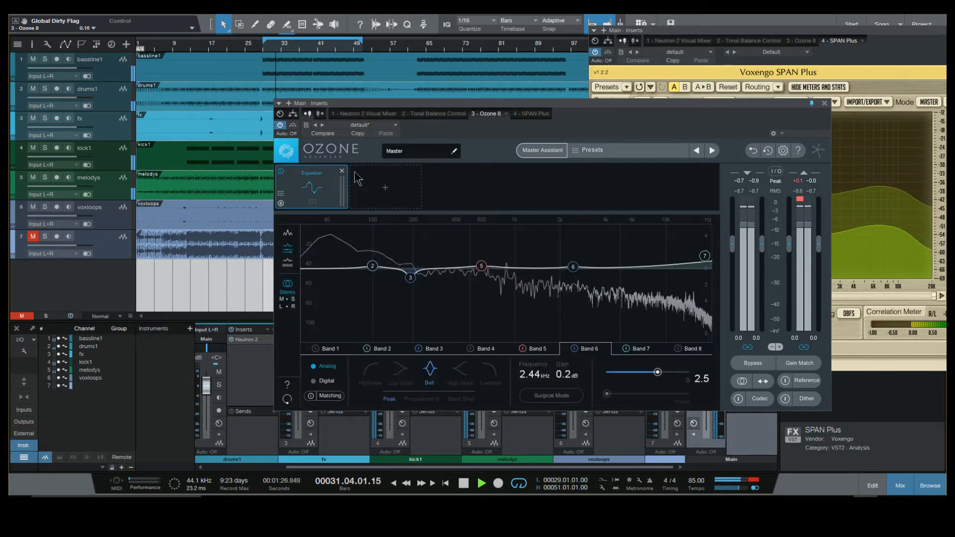
{"action": "key", "text": "space"}
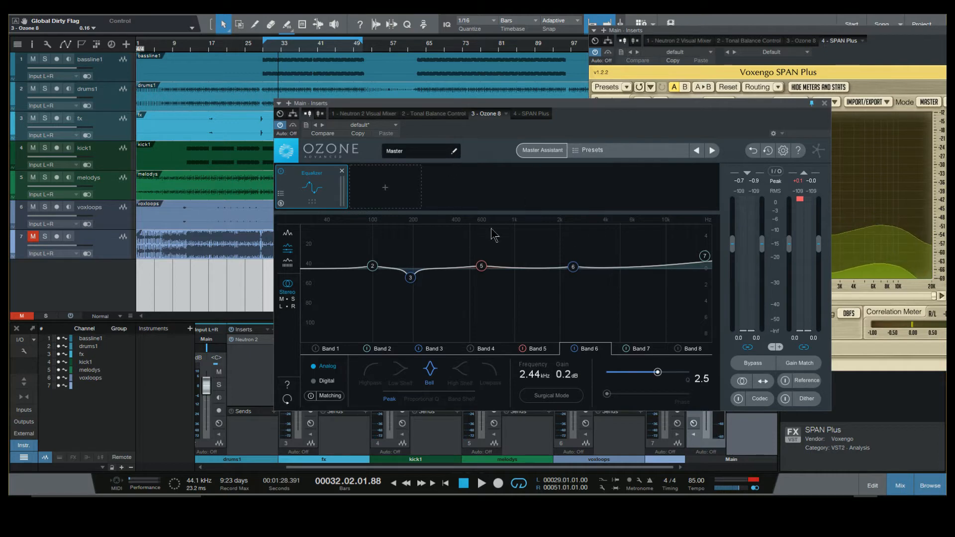
{"action": "left_click", "coordinate": [385, 189]}
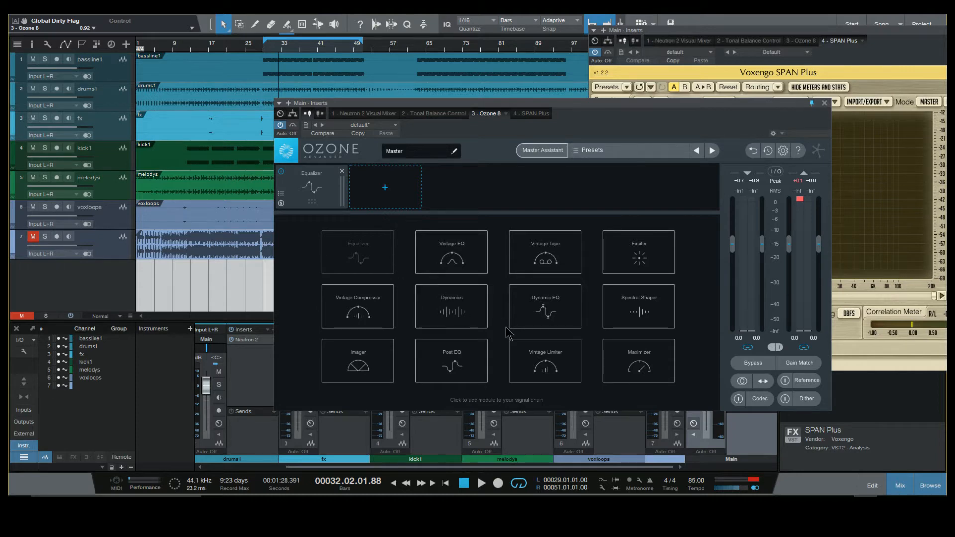
{"action": "left_click", "coordinate": [478, 320]}
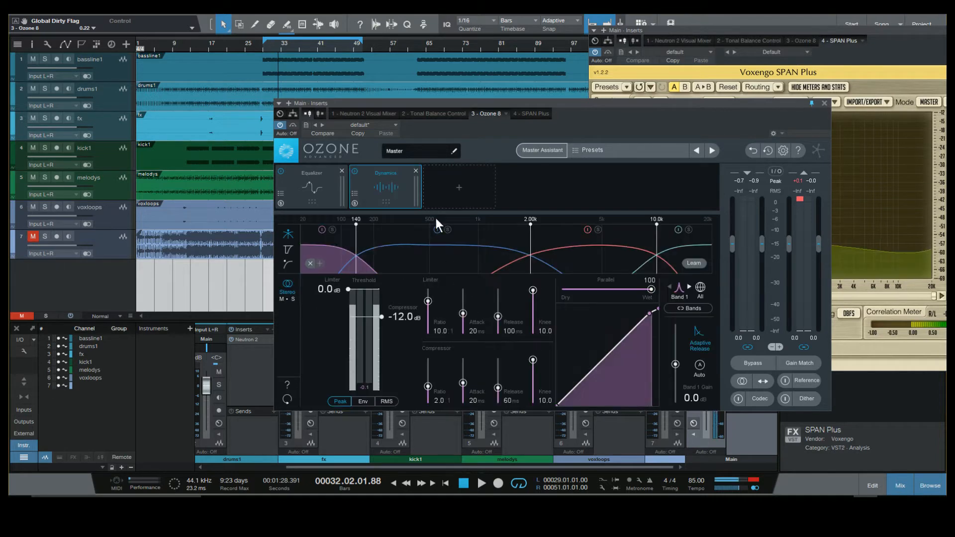
- Remove bands from the new Dynamics module until a single band covers the full frequency range
{"action": "right_click", "coordinate": [530, 244]}
{"action": "left_click", "coordinate": [543, 247]}
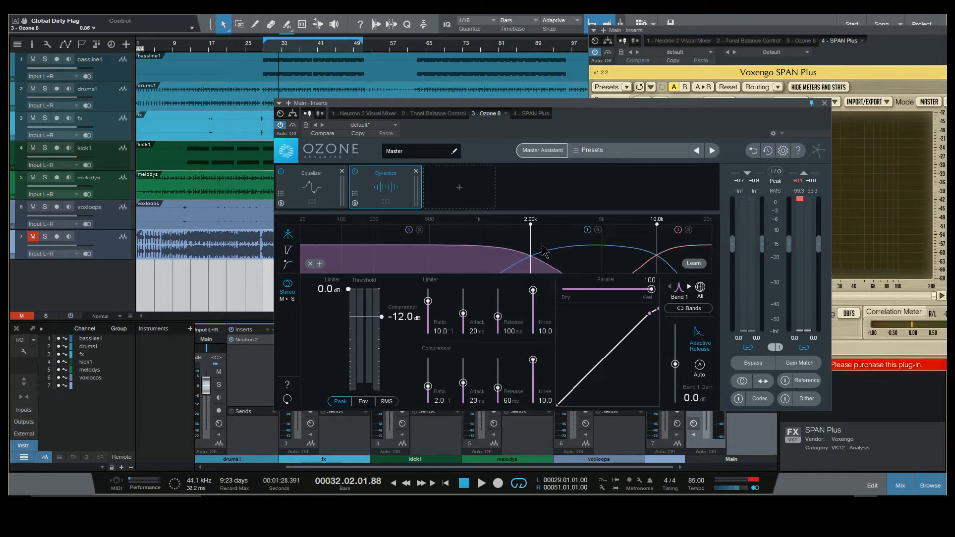
{"action": "right_click", "coordinate": [536, 246]}
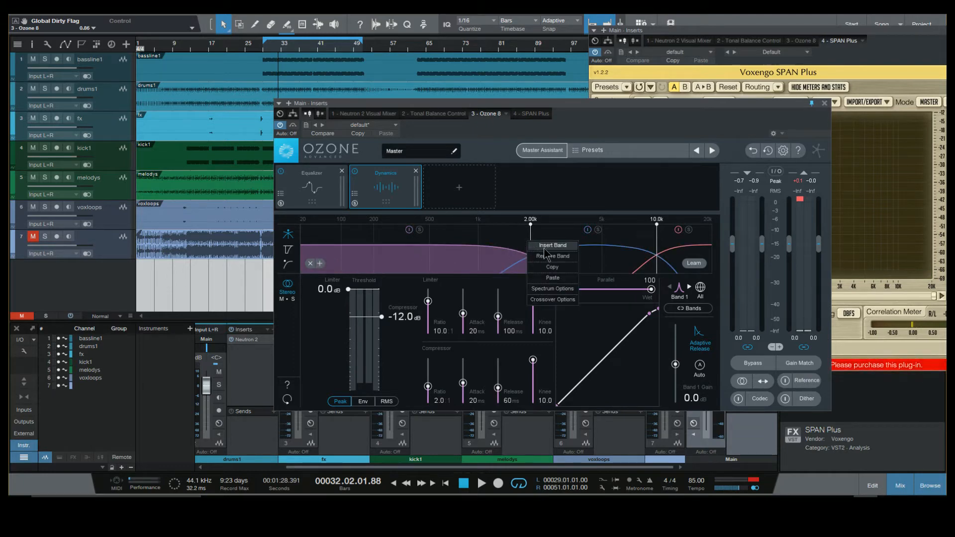
{"action": "left_click", "coordinate": [546, 259]}
{"action": "right_click", "coordinate": [657, 251]}
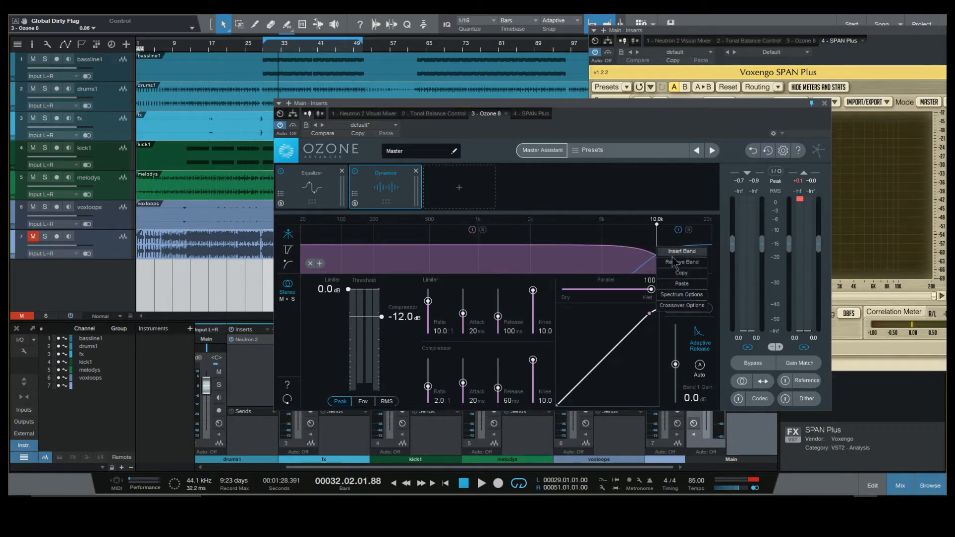
{"action": "left_click", "coordinate": [674, 266]}
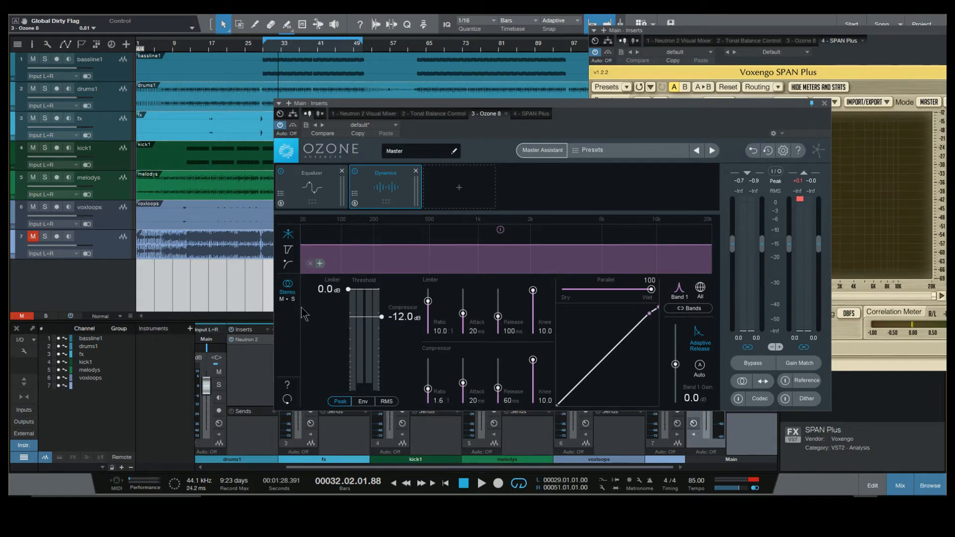
- Switch Dynamics to Mid/Side and give the Mid channel a 1.6:1 compressor ratio, 0.0 dB threshold and 0.5 dB band gain
{"action": "left_click", "coordinate": [288, 300]}
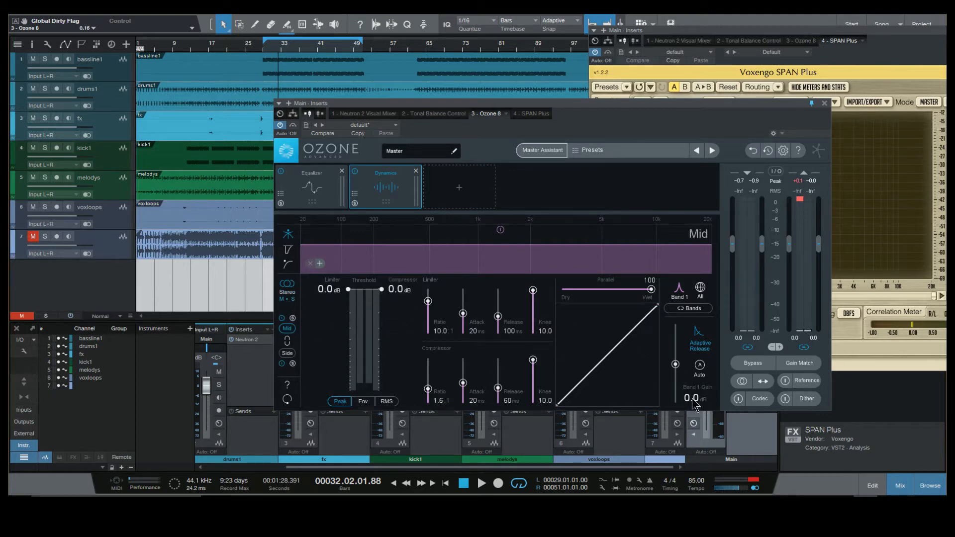
{"action": "type", "text": "0.5"}
{"action": "key", "text": "Return"}
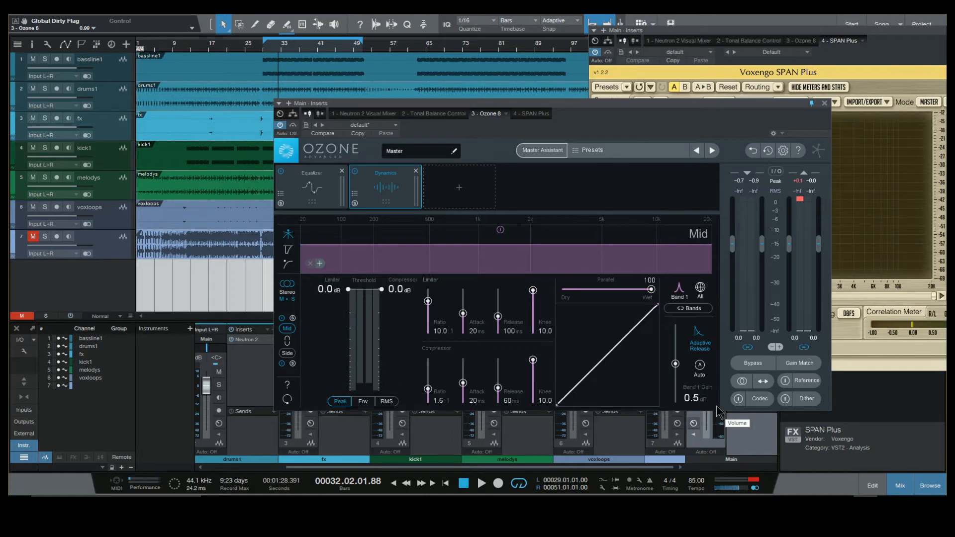
- Play from the start of the loop and lower the Side channel's compressor threshold to -15.0 dB
{"action": "left_click", "coordinate": [288, 354]}
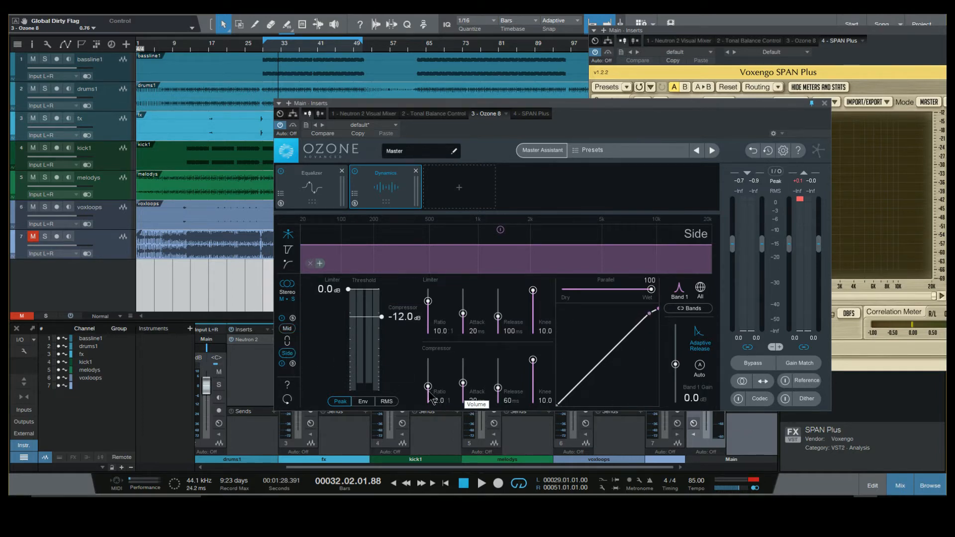
{"action": "left_click", "coordinate": [264, 49]}
{"action": "key", "text": "space"}
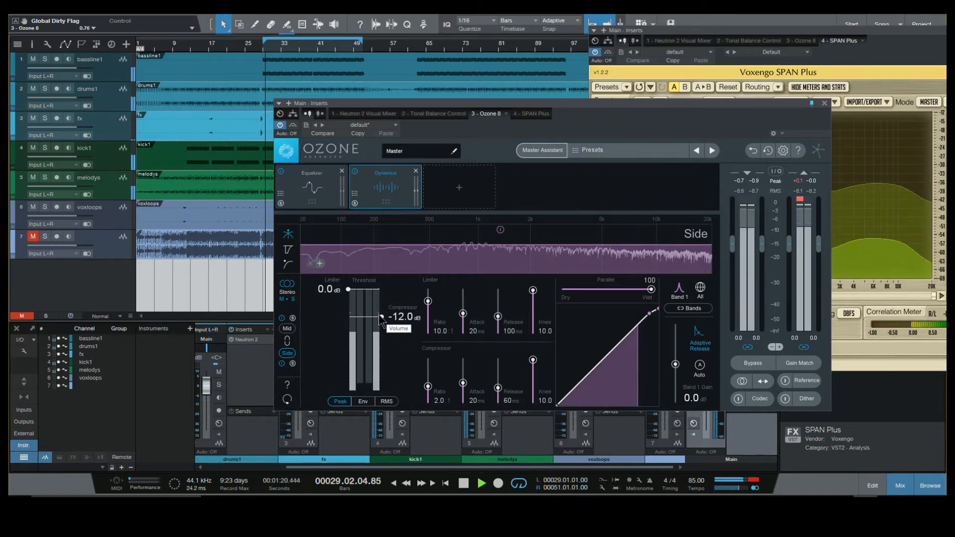
{"action": "left_click_drag", "start_coordinate": [381, 317], "coordinate": [380, 319]}
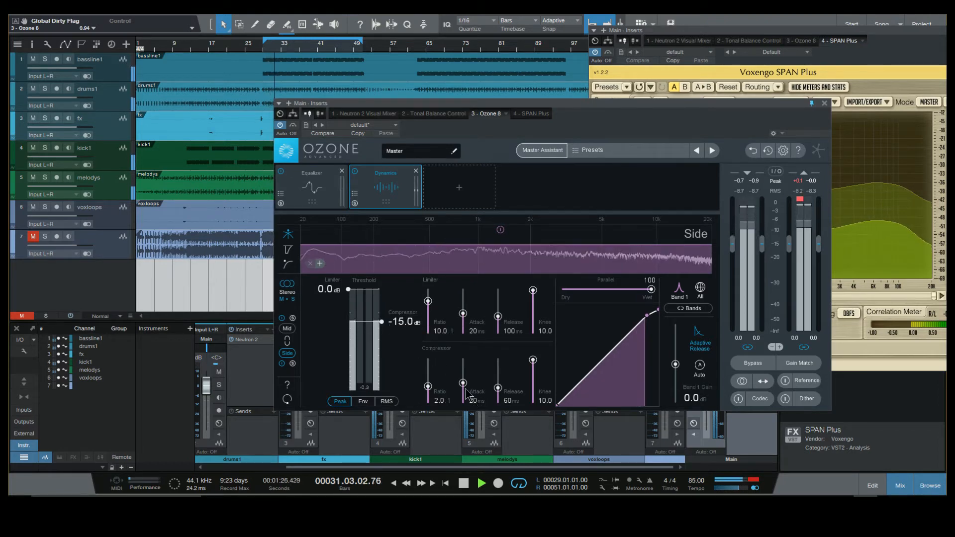
- Compare Dynamics bypassed and active, and lower the Side channel's compressor threshold to -15.7 dB
{"action": "left_click", "coordinate": [355, 172]}
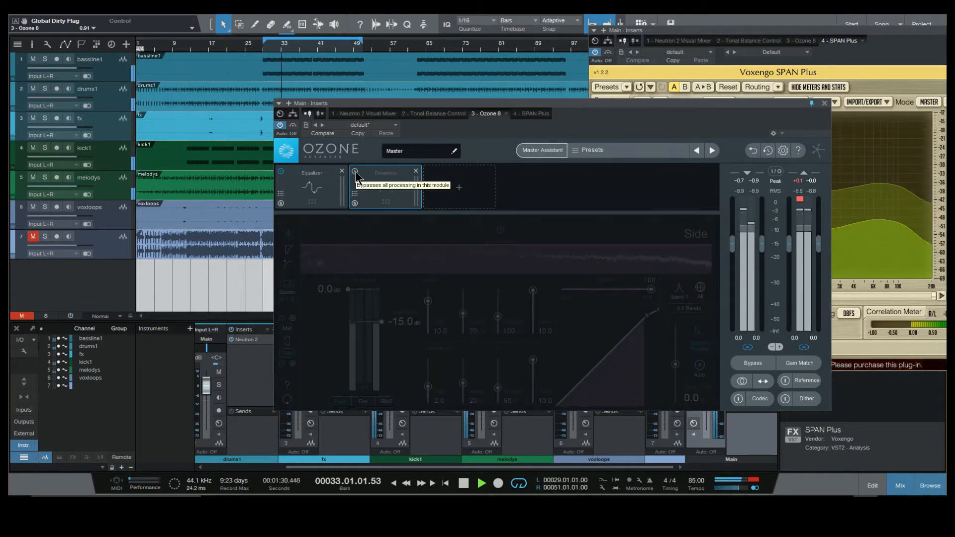
{"action": "left_click", "coordinate": [355, 171]}
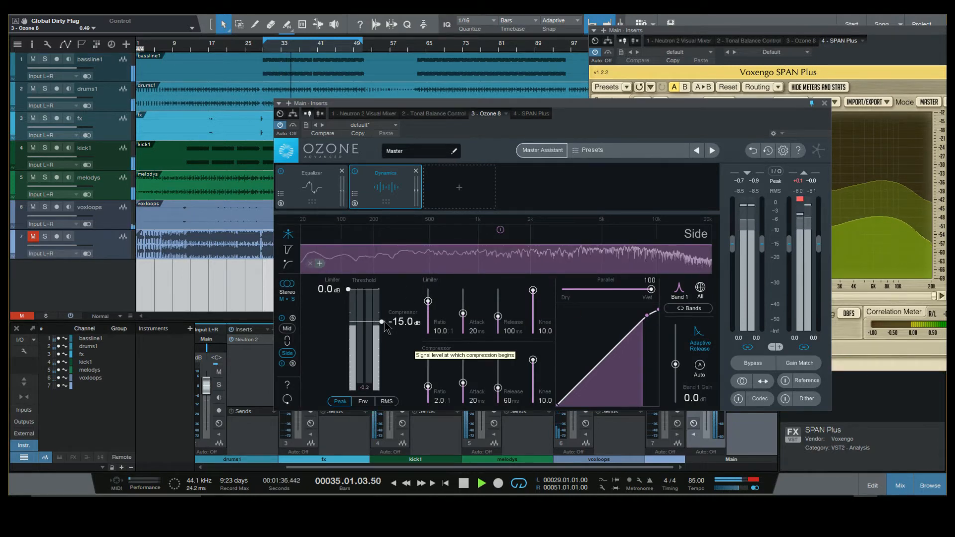
{"action": "left_click_drag", "start_coordinate": [384, 321], "coordinate": [384, 322]}
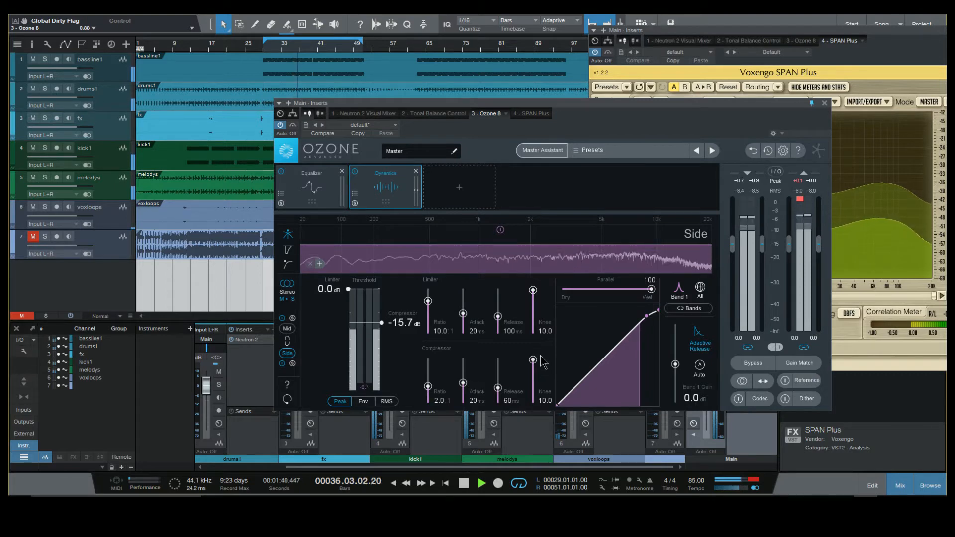
- Try a knee of 4.9 on the Side compressor, compare it against Dynamics bypassed, and reset the knee to 10.0
{"action": "left_click_drag", "start_coordinate": [532, 361], "coordinate": [539, 382]}
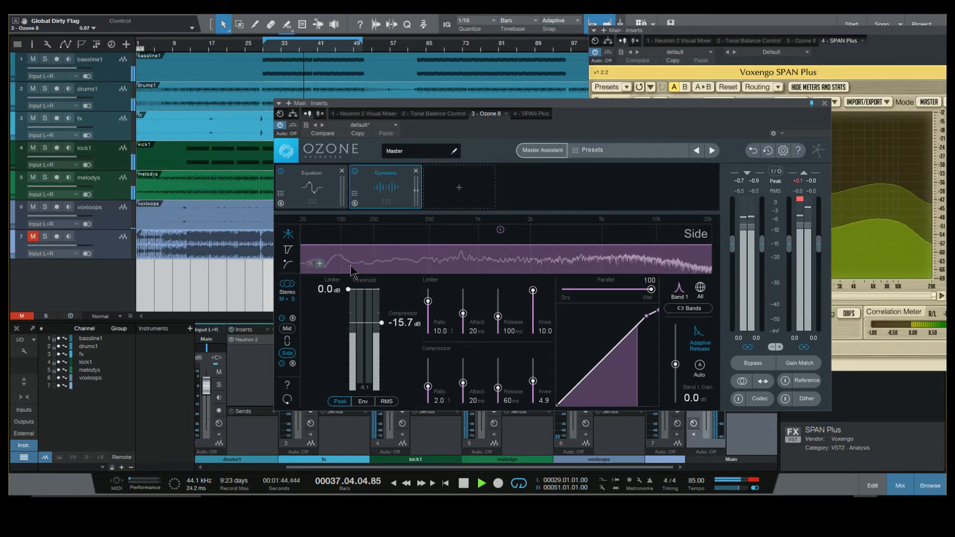
{"action": "left_click", "coordinate": [355, 172]}
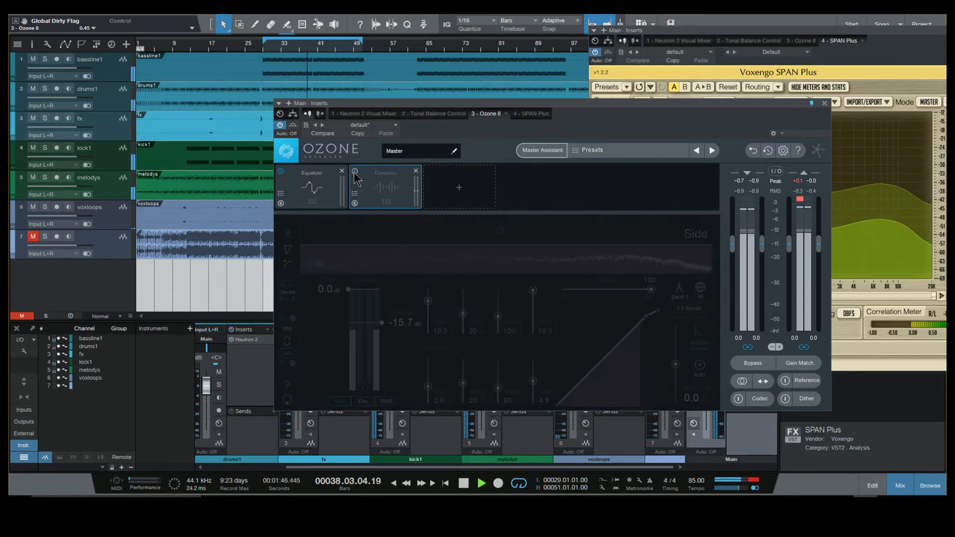
{"action": "left_click", "coordinate": [354, 172]}
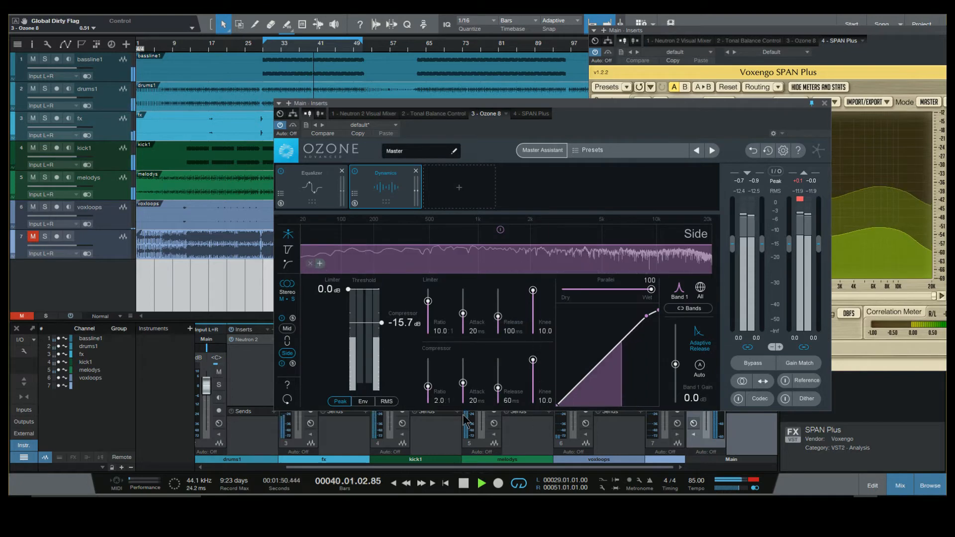
- Show the Mid channel's Dynamics settings and enter a band gain of 0.5 dB
{"action": "left_click", "coordinate": [288, 329]}
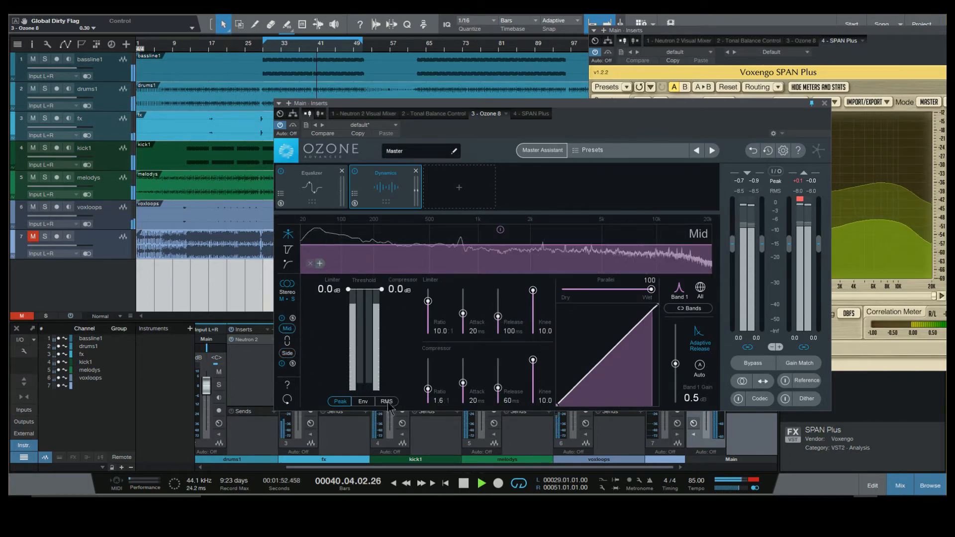
{"action": "left_click", "coordinate": [689, 399]}
{"action": "type", "text": "0"}
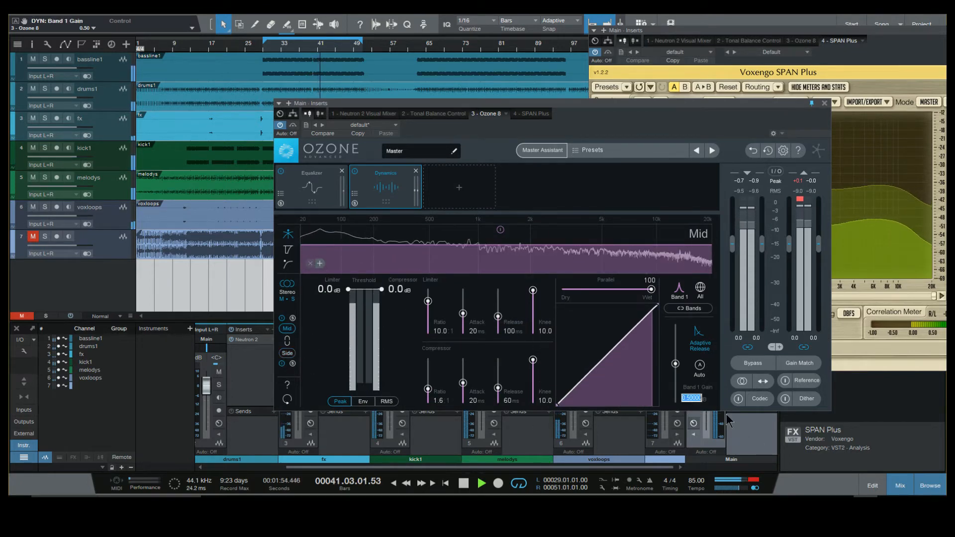
{"action": "type", "text": ".5"}
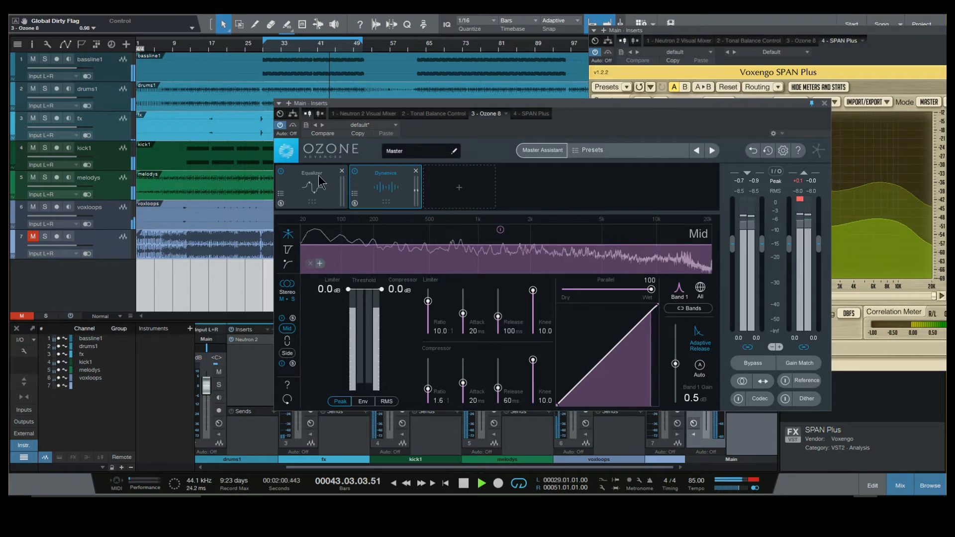
- Compare the playback with the Dynamics module bypassed and active, ending with it active
{"action": "left_click", "coordinate": [355, 172]}
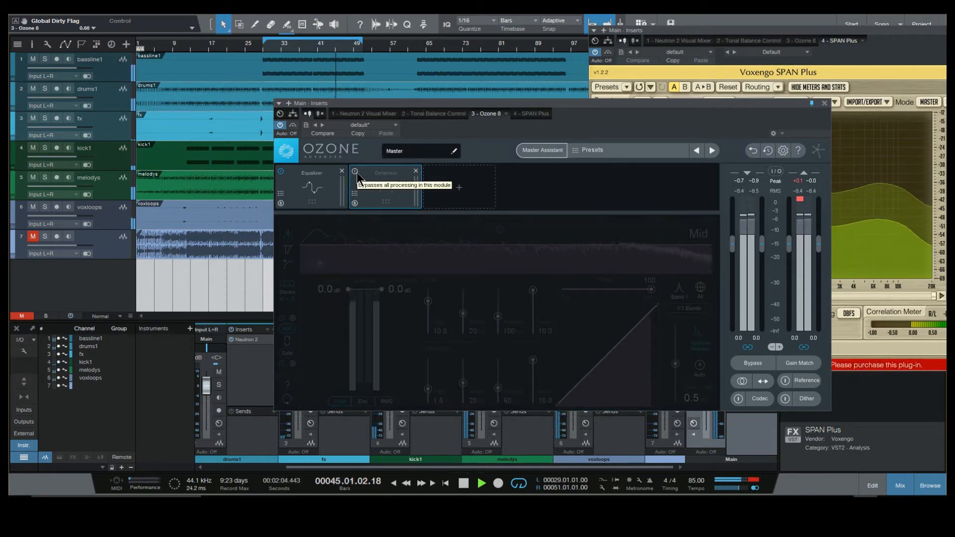
{"action": "left_click", "coordinate": [355, 172]}
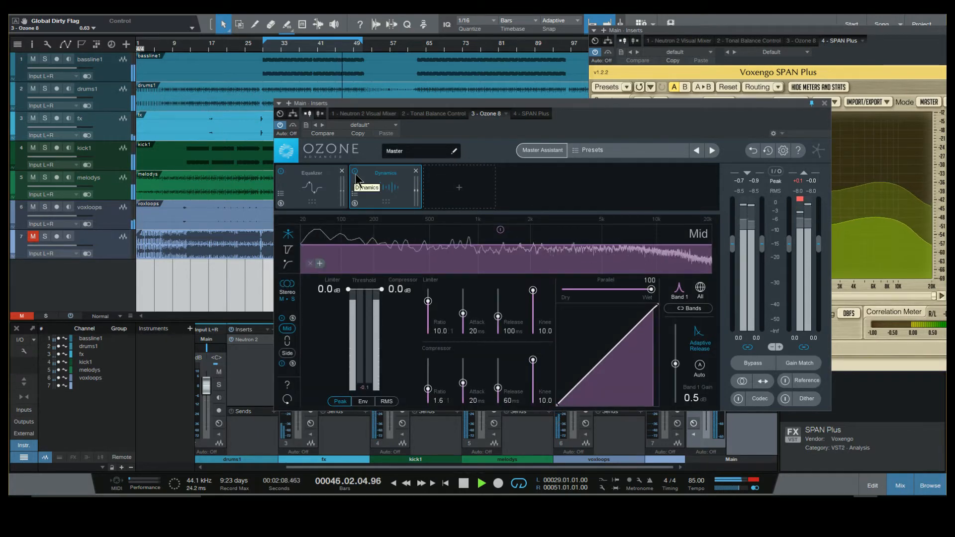
{"action": "left_click", "coordinate": [355, 172]}
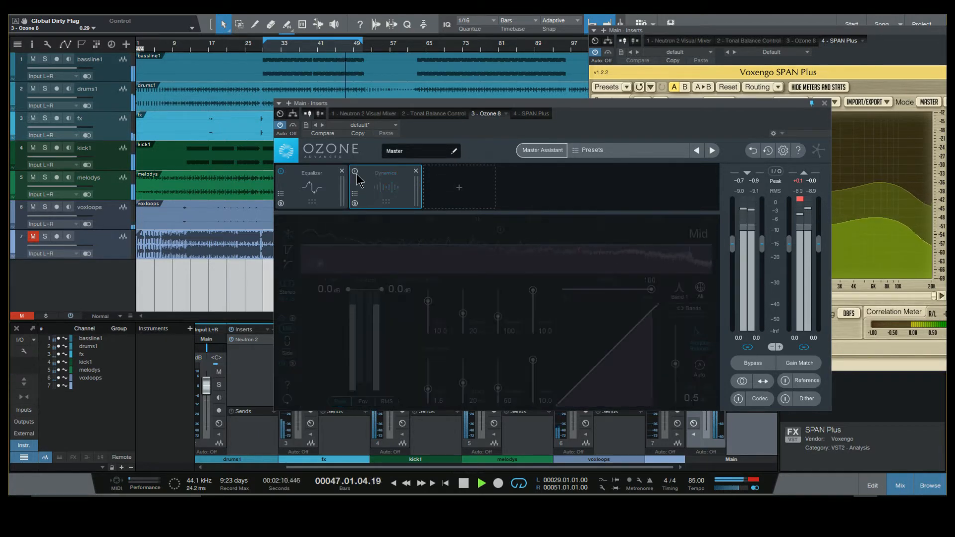
{"action": "left_click", "coordinate": [355, 172]}
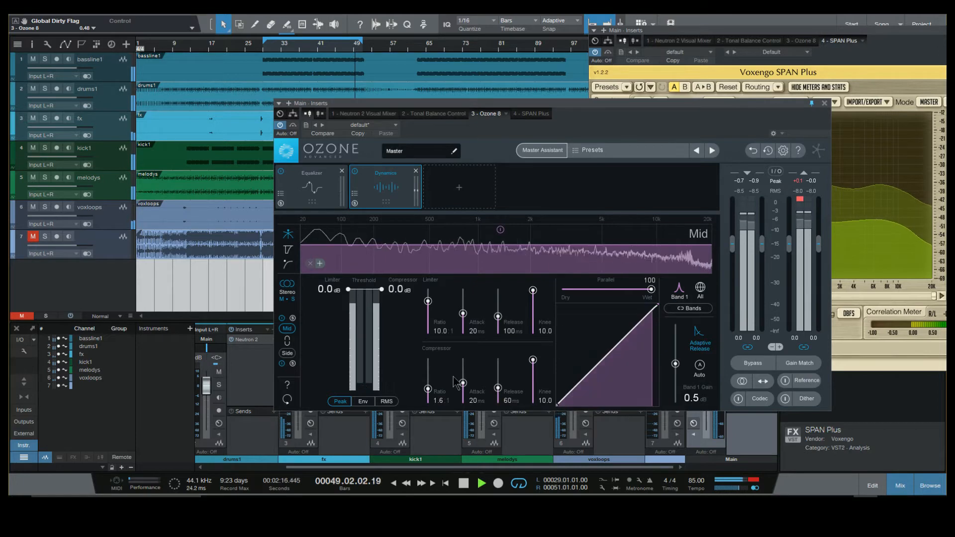
- Lower the Side channel's compressor threshold to -19.6 dB and compare Dynamics bypassed and active from the loop start
{"action": "left_click", "coordinate": [288, 353]}
{"action": "left_click_drag", "start_coordinate": [382, 289], "coordinate": [383, 326]}
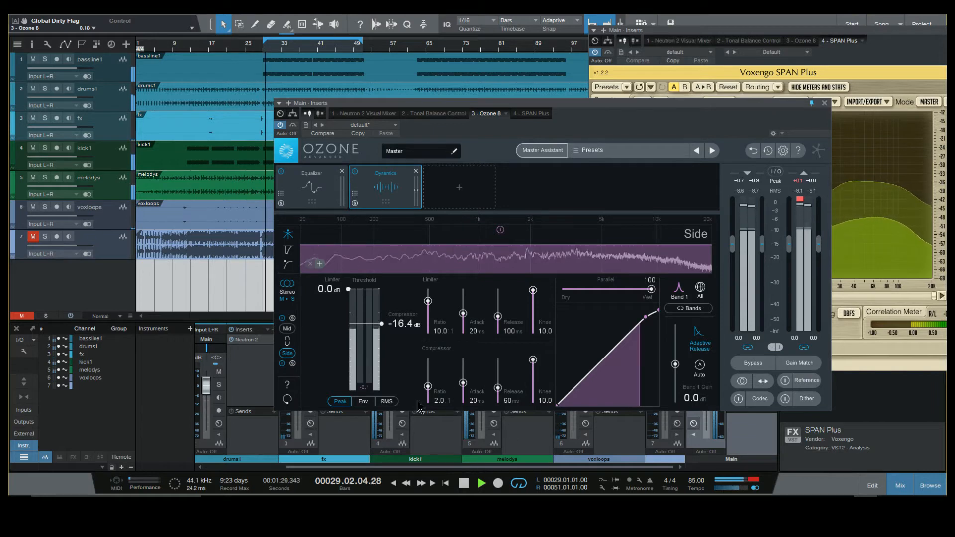
{"action": "left_click_drag", "start_coordinate": [382, 324], "coordinate": [383, 329]}
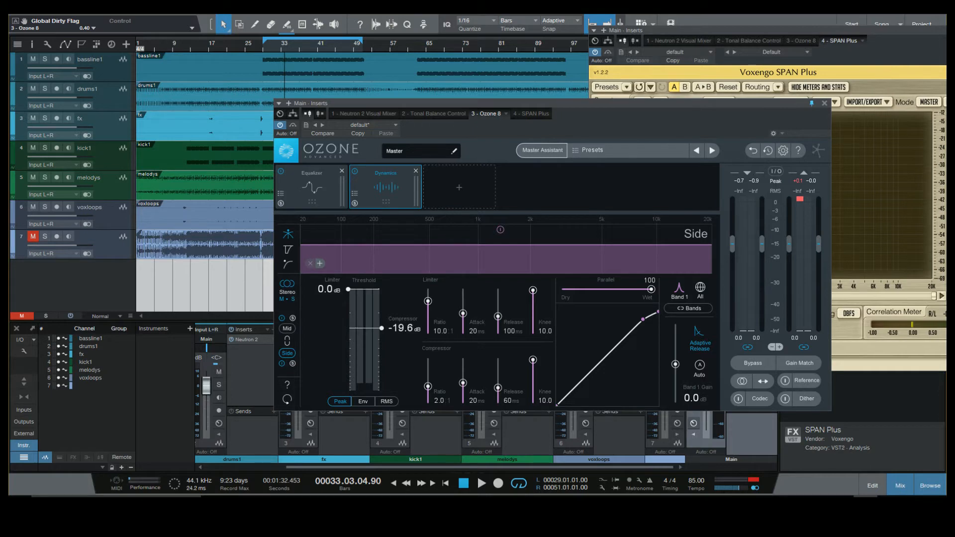
{"action": "double_click", "coordinate": [262, 48]}
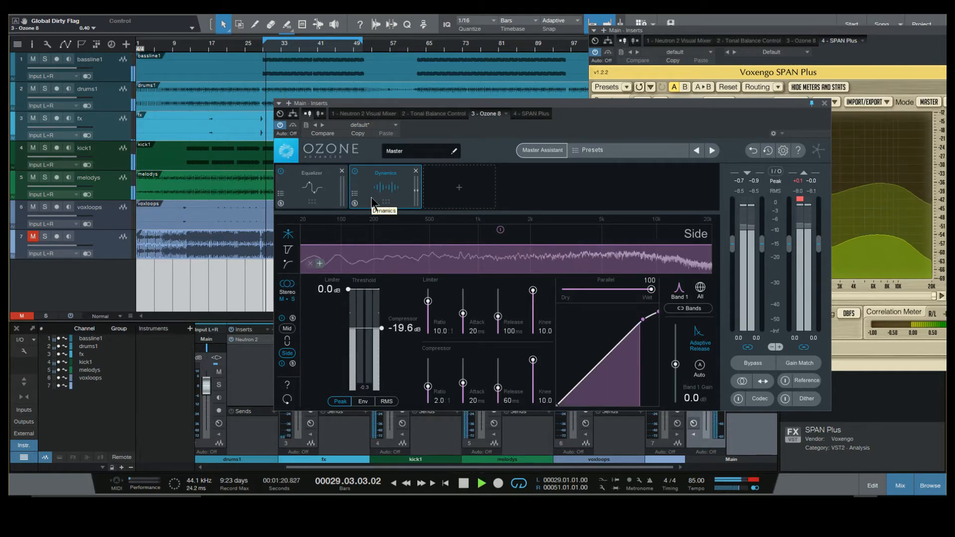
{"action": "left_click", "coordinate": [355, 172]}
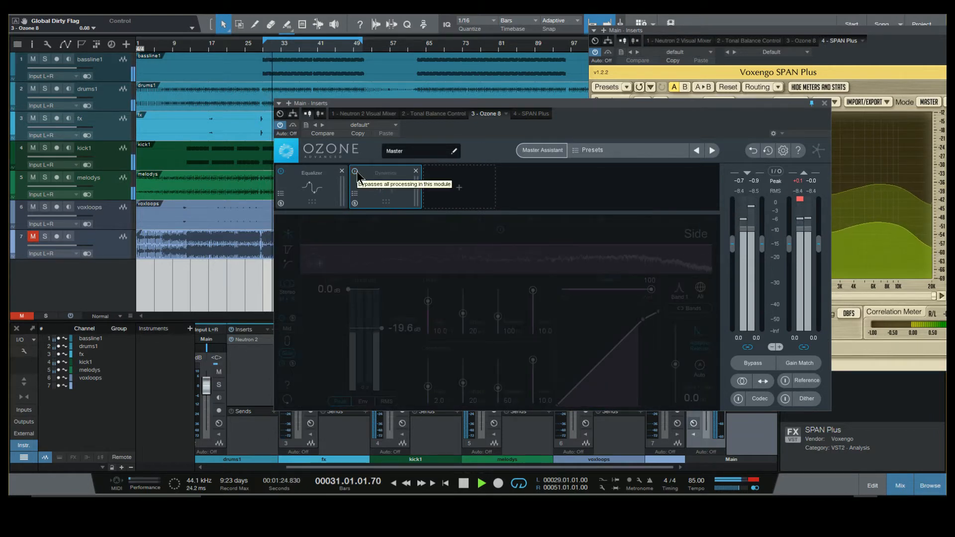
{"action": "left_click", "coordinate": [357, 172]}
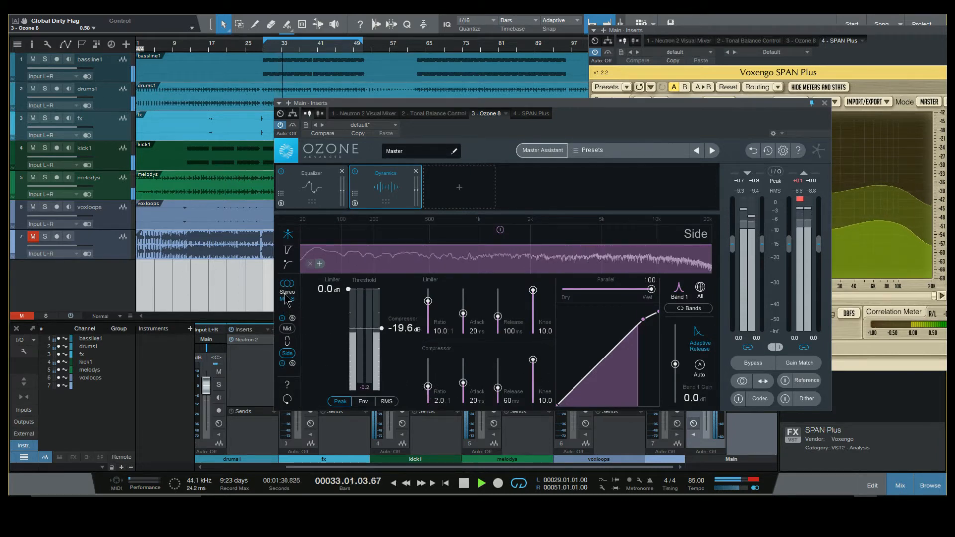
- Check the Mid channel's Dynamics settings, and set the Side compressor's ratio to 1.6 and threshold to -18.9 dB
{"action": "left_click", "coordinate": [287, 328]}
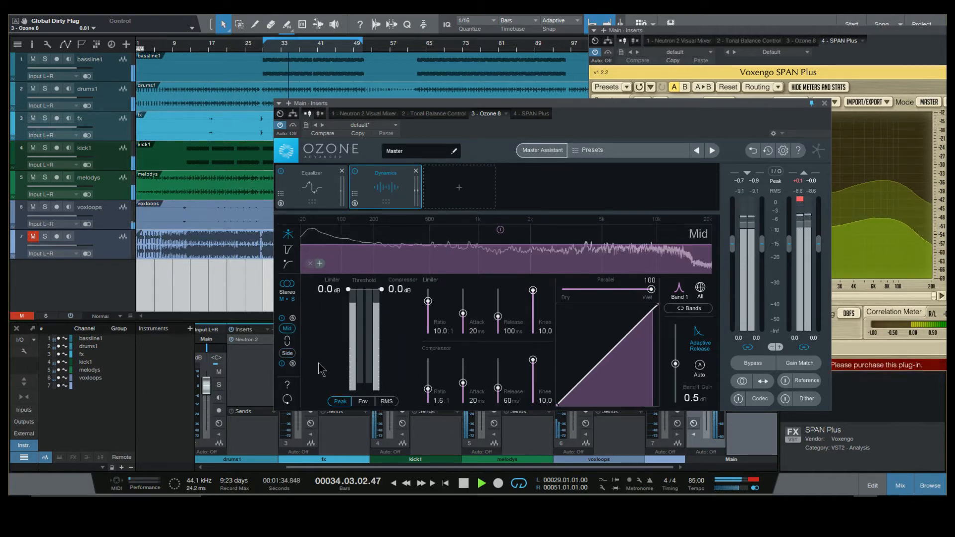
{"action": "left_click", "coordinate": [287, 352]}
{"action": "left_click_drag", "start_coordinate": [427, 388], "coordinate": [428, 390]}
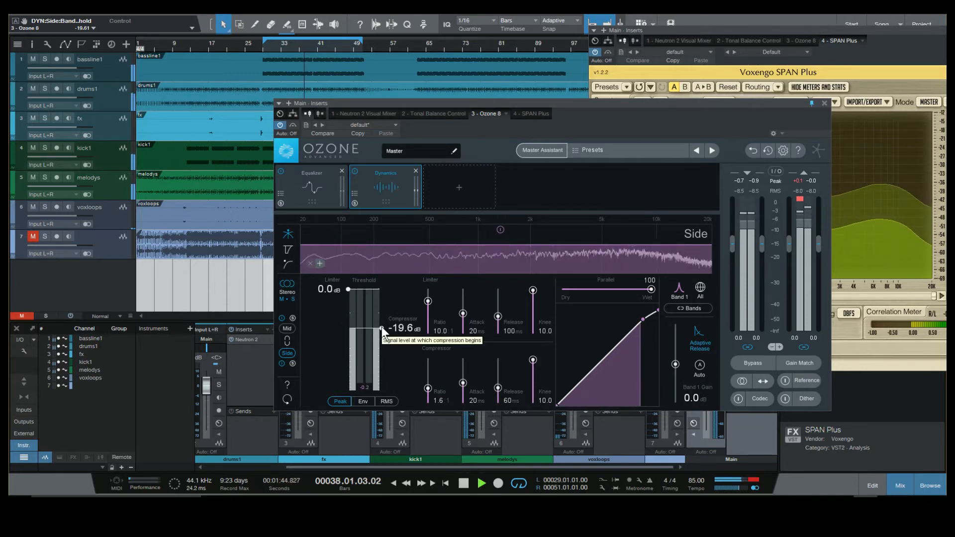
{"action": "left_click_drag", "start_coordinate": [380, 326], "coordinate": [380, 326]}
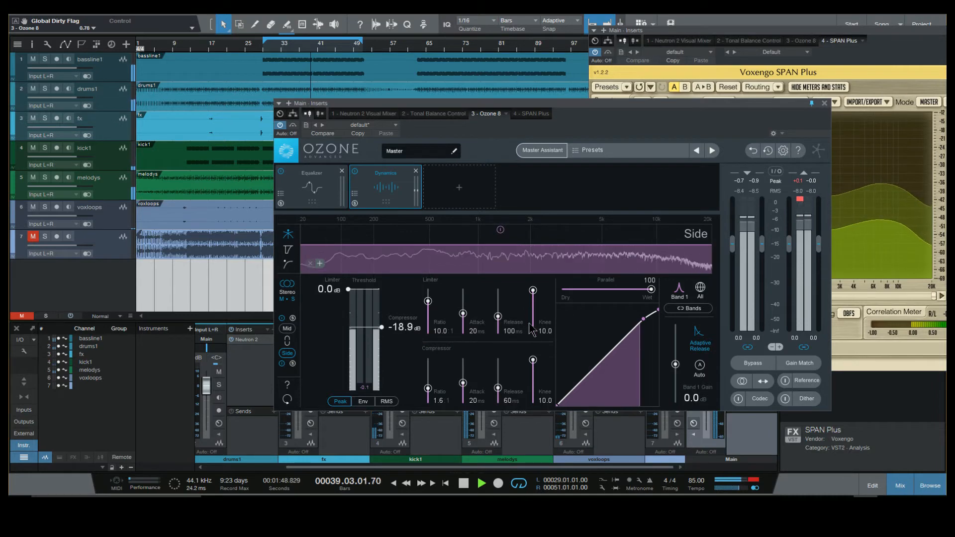
- Solo the Side channel in Dynamics, listen to its compression on its own, and turn the solo off
{"action": "left_click", "coordinate": [292, 364]}
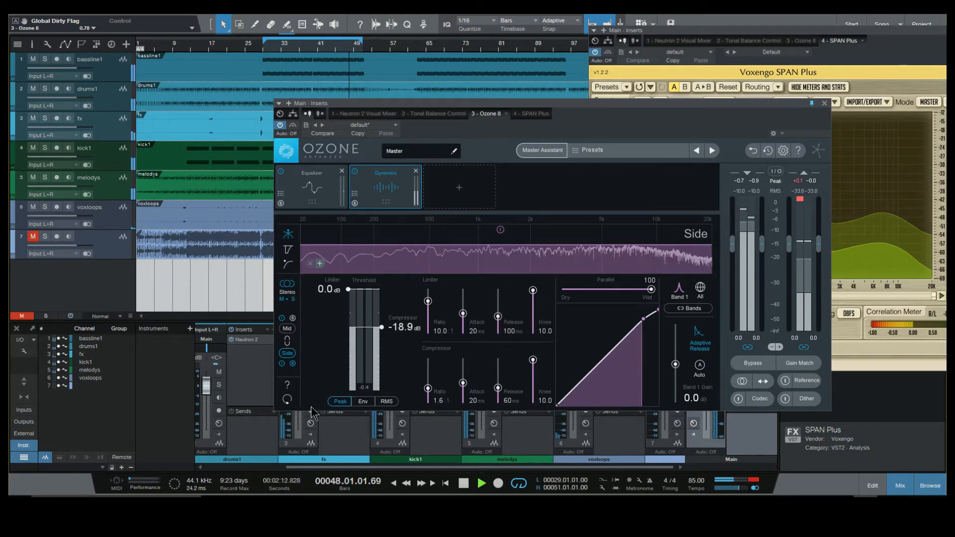
{"action": "key", "text": "space"}
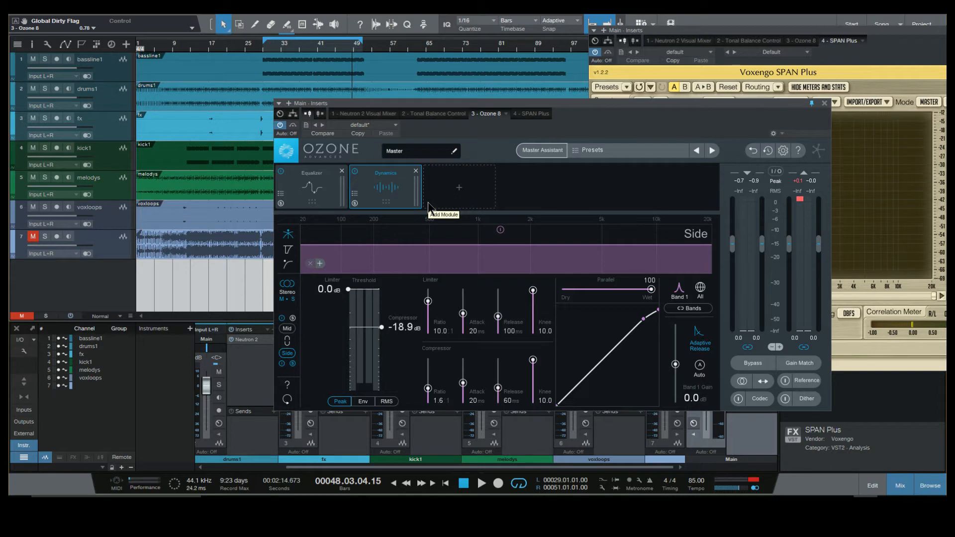
{"action": "key", "text": "space"}
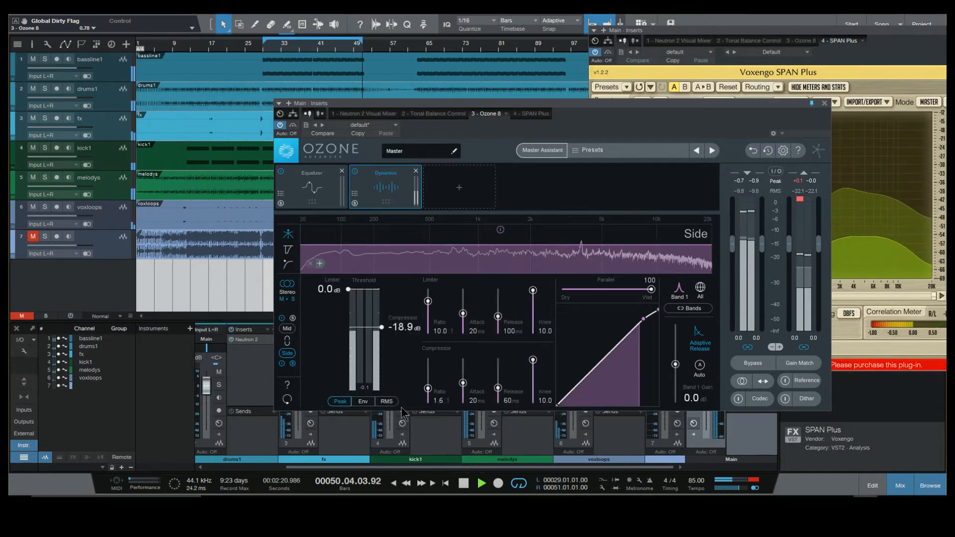
{"action": "left_click", "coordinate": [282, 365]}
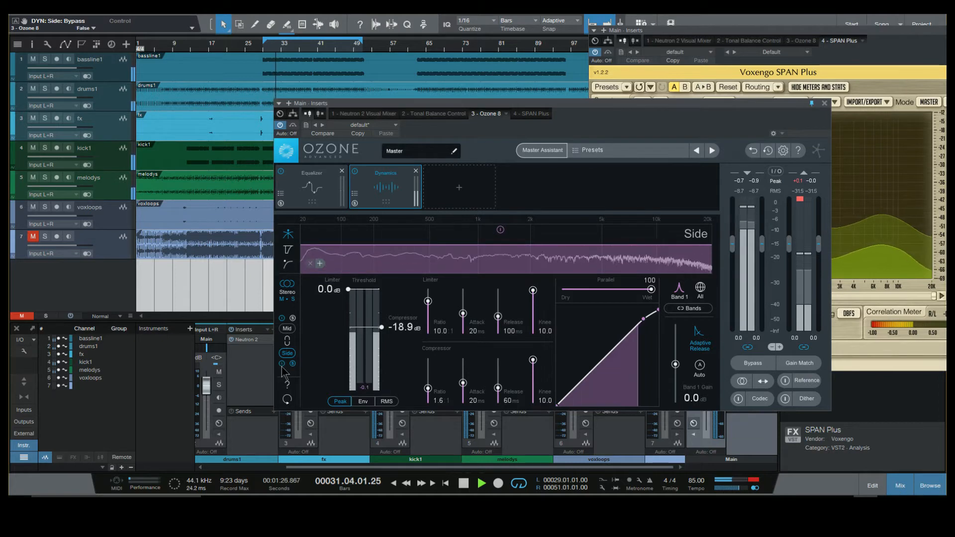
{"action": "left_click", "coordinate": [282, 364]}
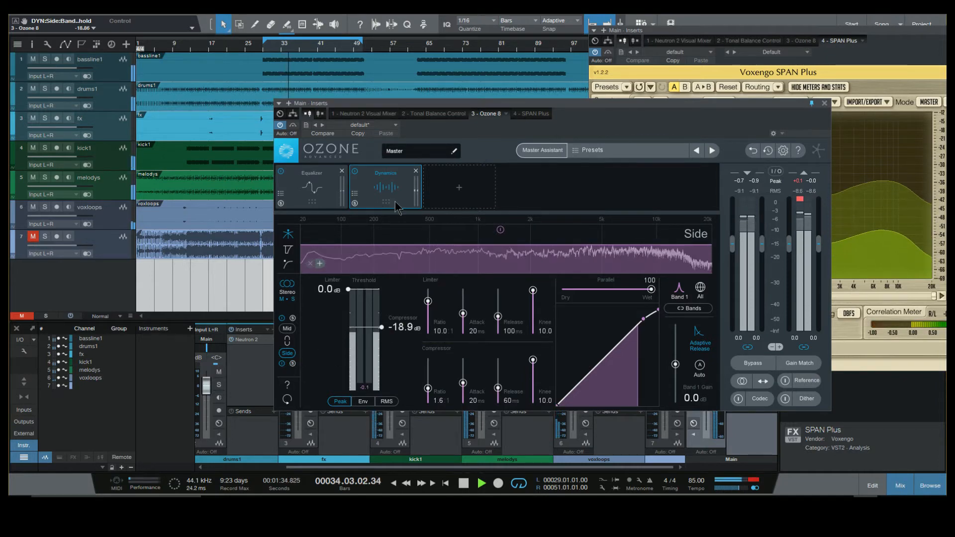
- Compare Dynamics bypassed and active on the full signal, stop playback, and leave the module active
{"action": "left_click", "coordinate": [356, 172]}
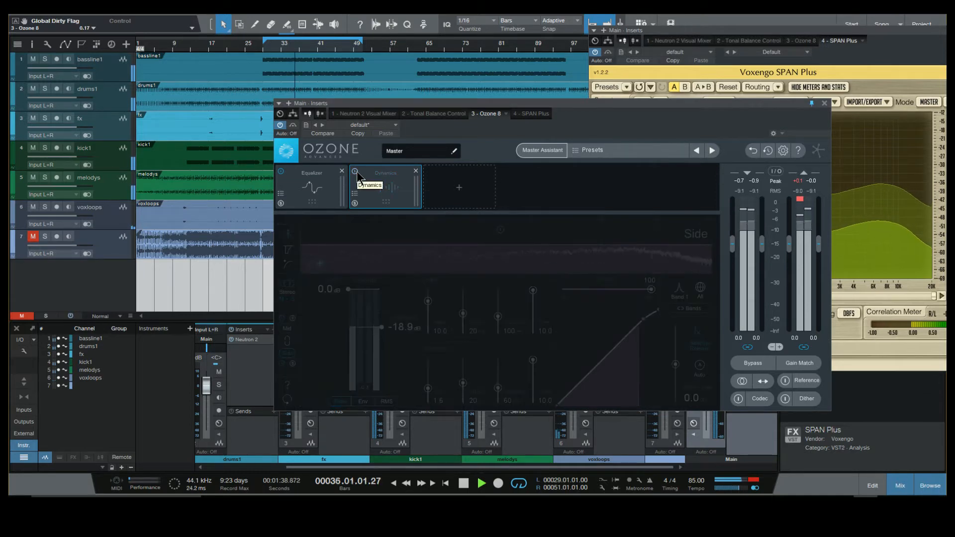
{"action": "left_click", "coordinate": [355, 173]}
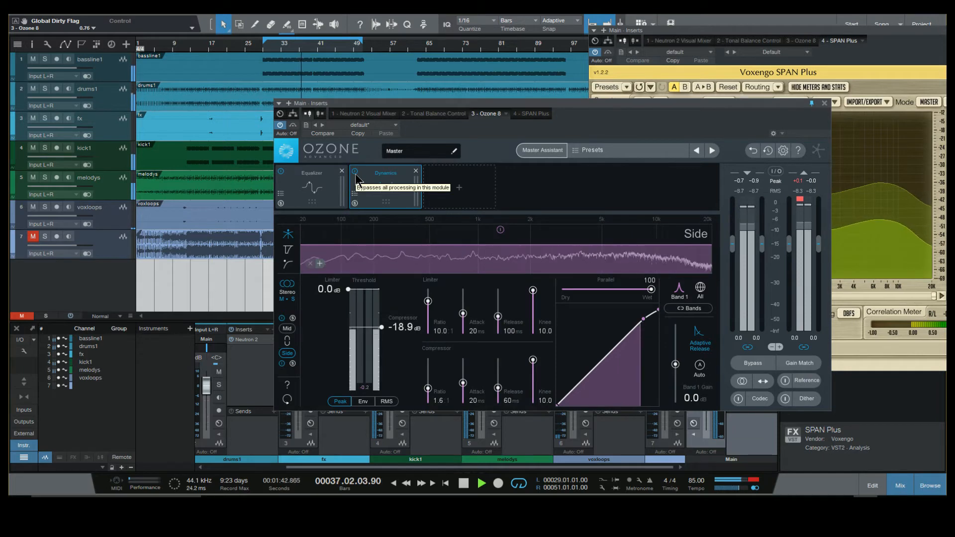
{"action": "left_click", "coordinate": [356, 173]}
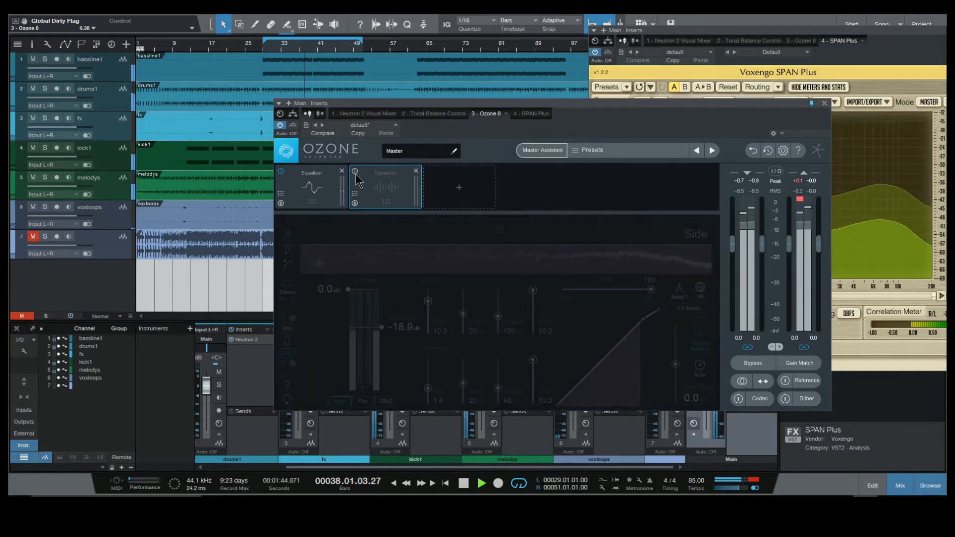
{"action": "key", "text": "space"}
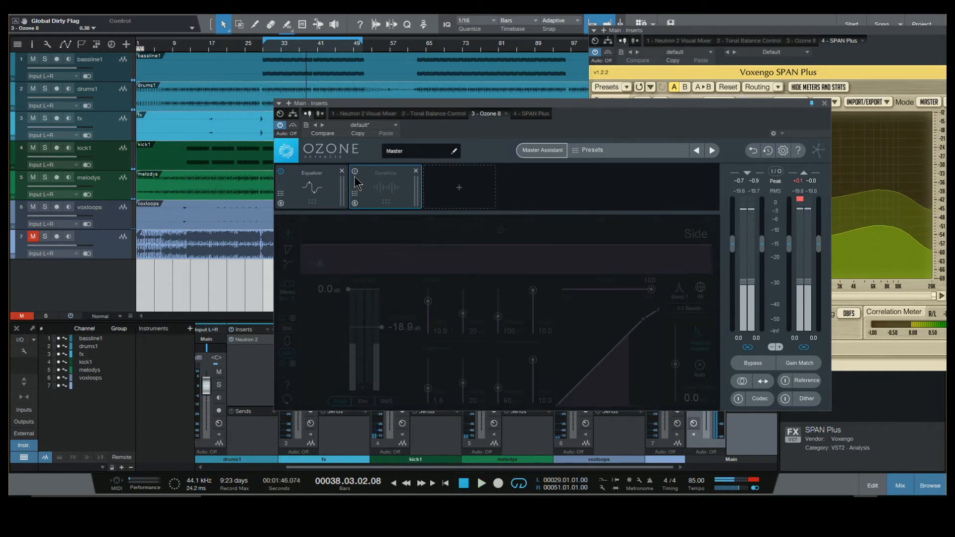
{"action": "left_click", "coordinate": [354, 171]}
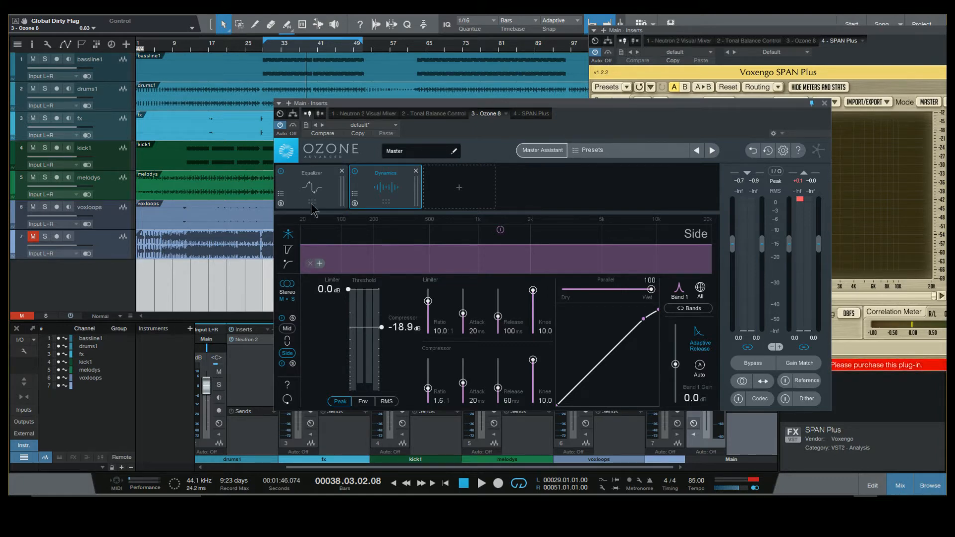
- Play the loop and repeatedly compare the whole Ozone 8 chain bypassed and active, stopping playback with it active
{"action": "key", "text": "space"}
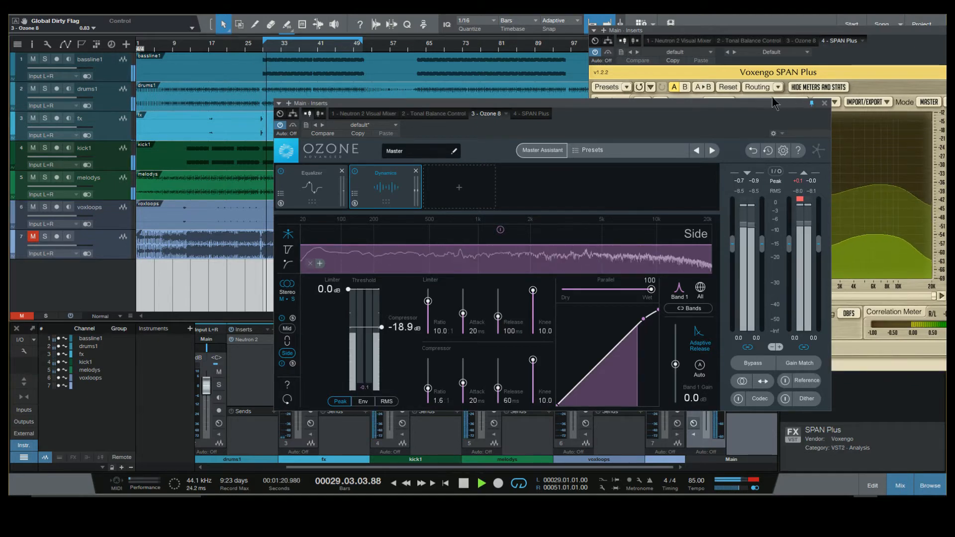
{"action": "left_click_drag", "start_coordinate": [762, 102], "coordinate": [728, 68]}
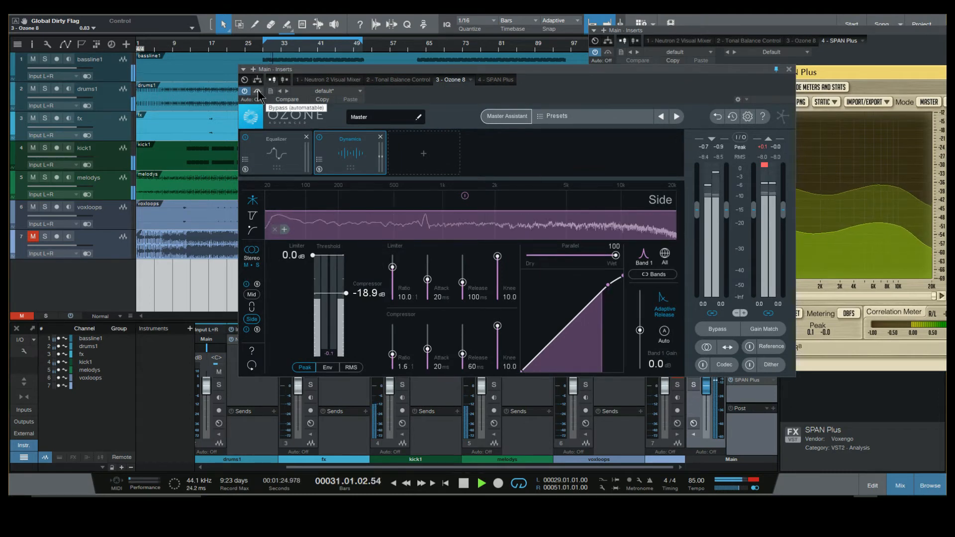
{"action": "left_click", "coordinate": [257, 91]}
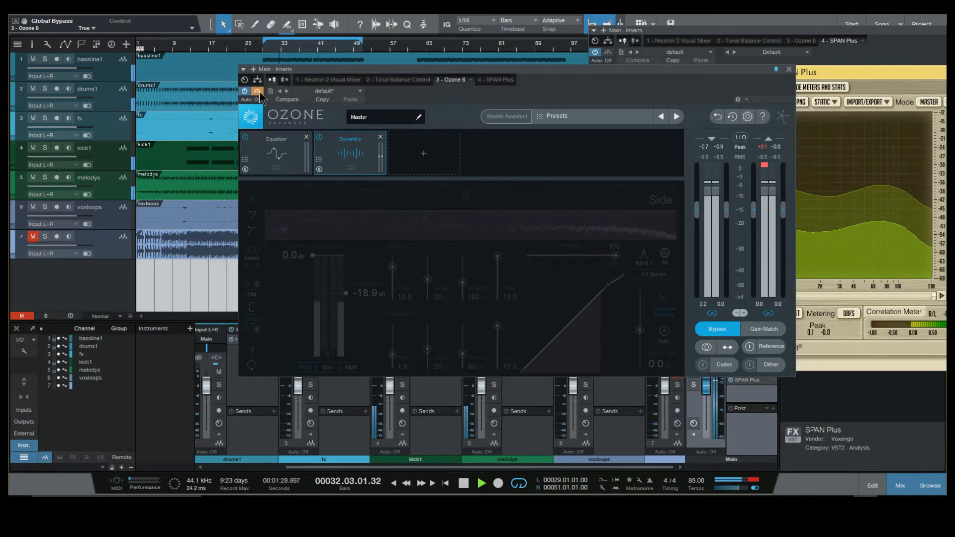
{"action": "left_click", "coordinate": [257, 91]}
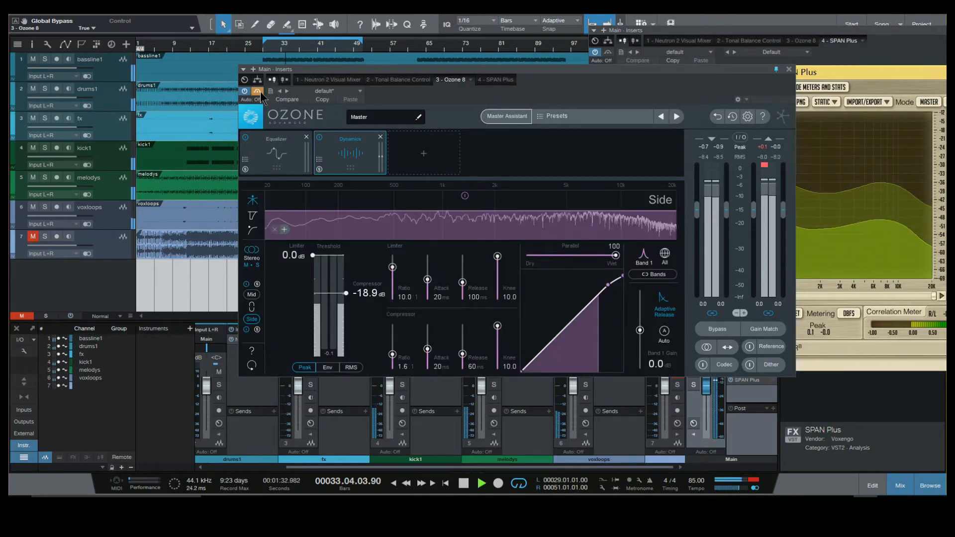
{"action": "left_click", "coordinate": [259, 93]}
{"action": "key", "text": "space"}
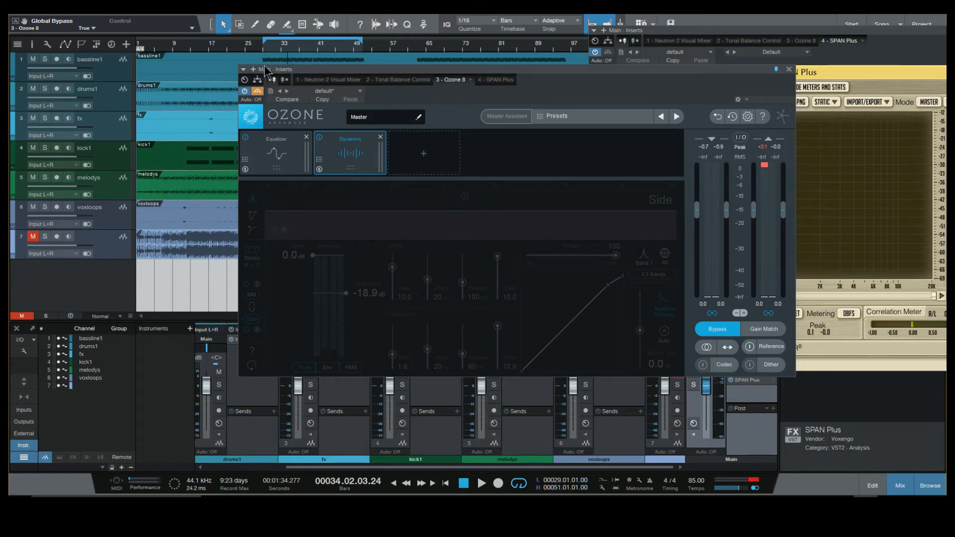
{"action": "key", "text": "space"}
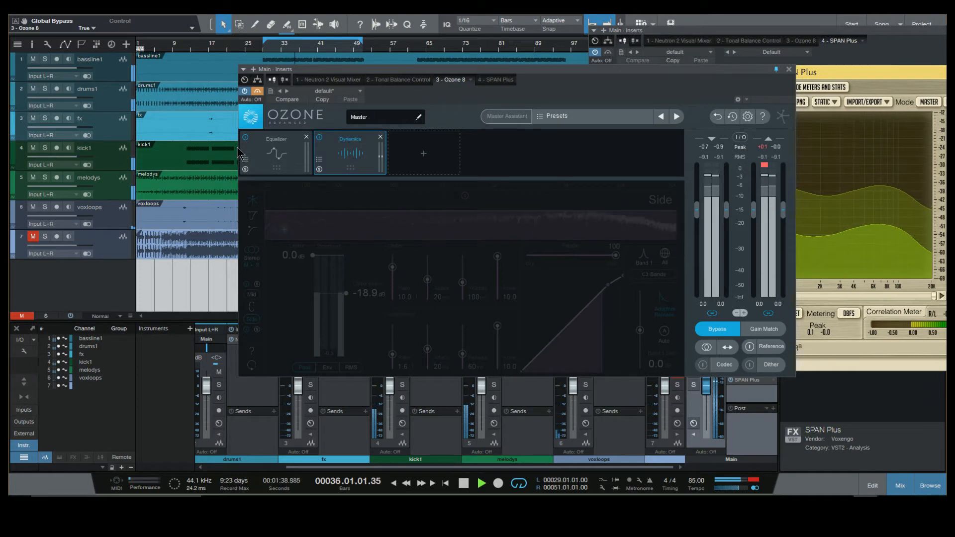
{"action": "left_click", "coordinate": [257, 92]}
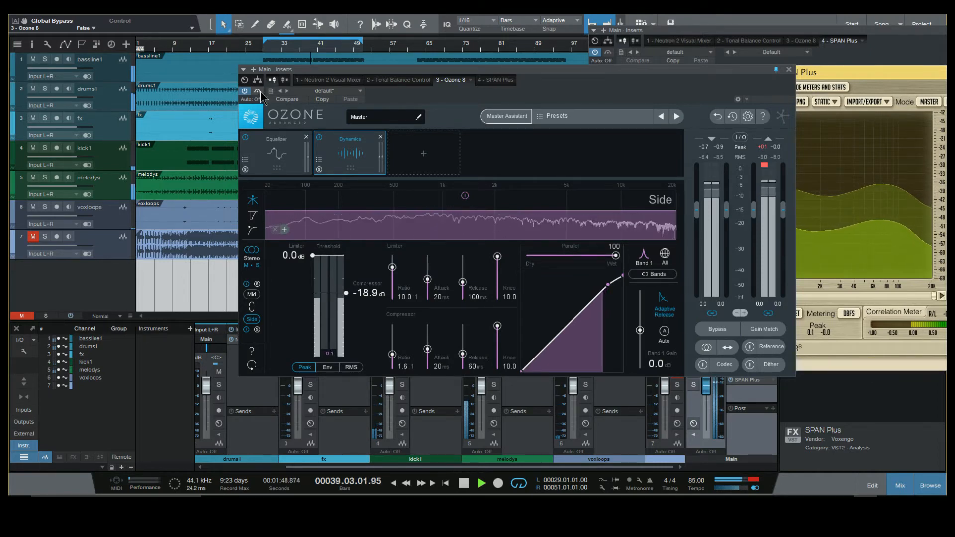
{"action": "left_click", "coordinate": [258, 92]}
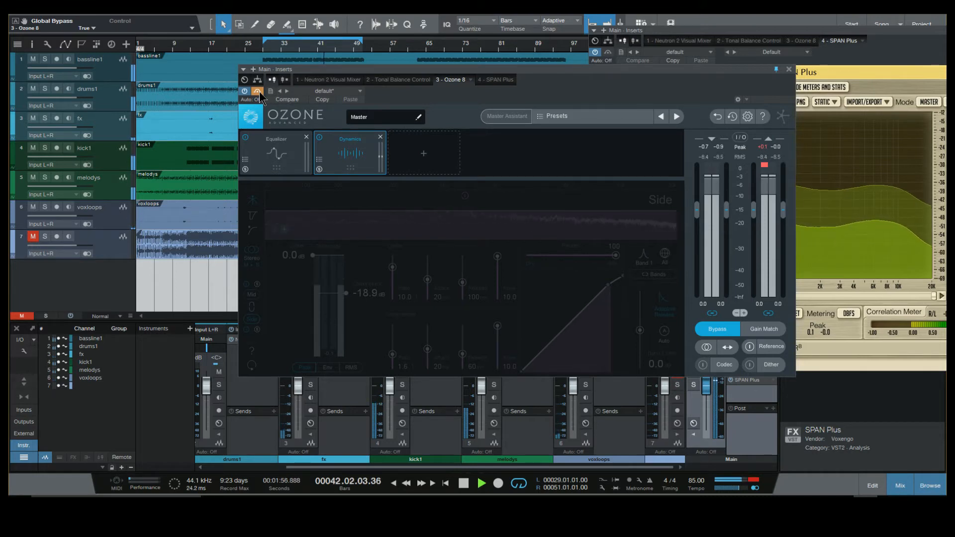
{"action": "left_click", "coordinate": [258, 91]}
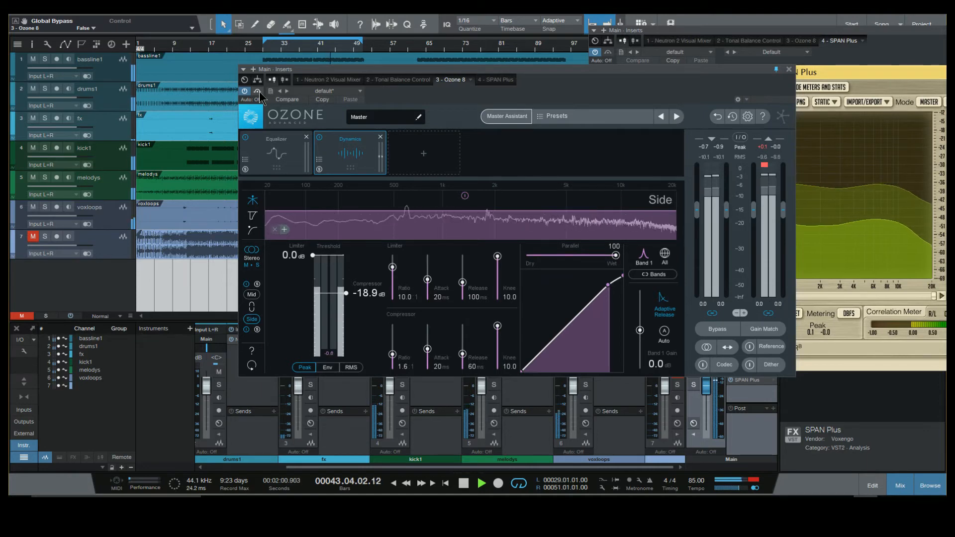
{"action": "key", "text": "space"}
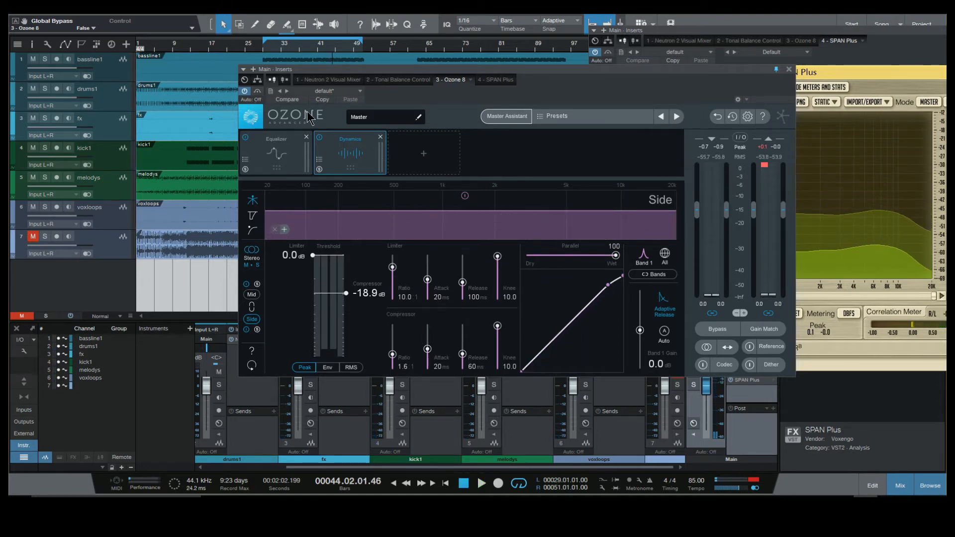
- Show the Equalizer module and review the settings of Band 5 and Band 3
{"action": "left_click", "coordinate": [284, 150]}
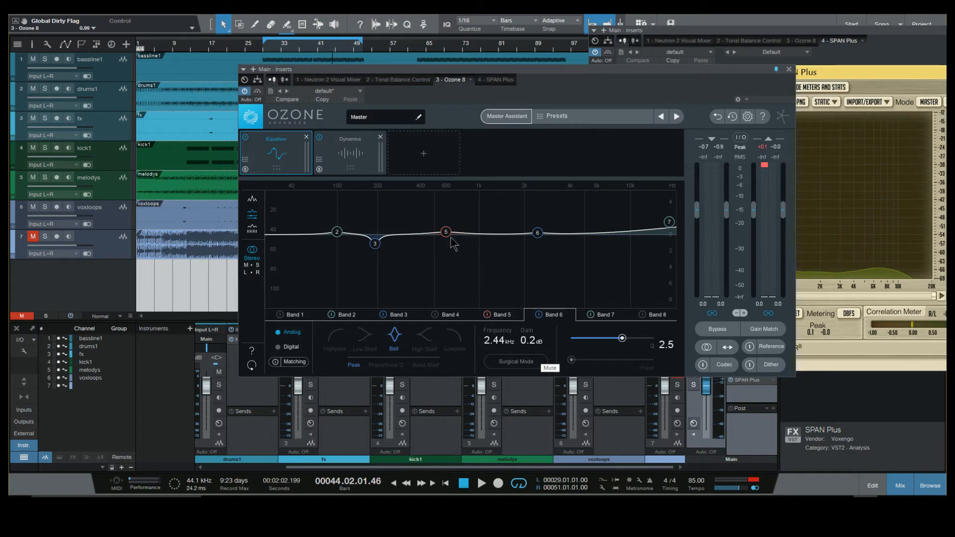
{"action": "left_click", "coordinate": [499, 315]}
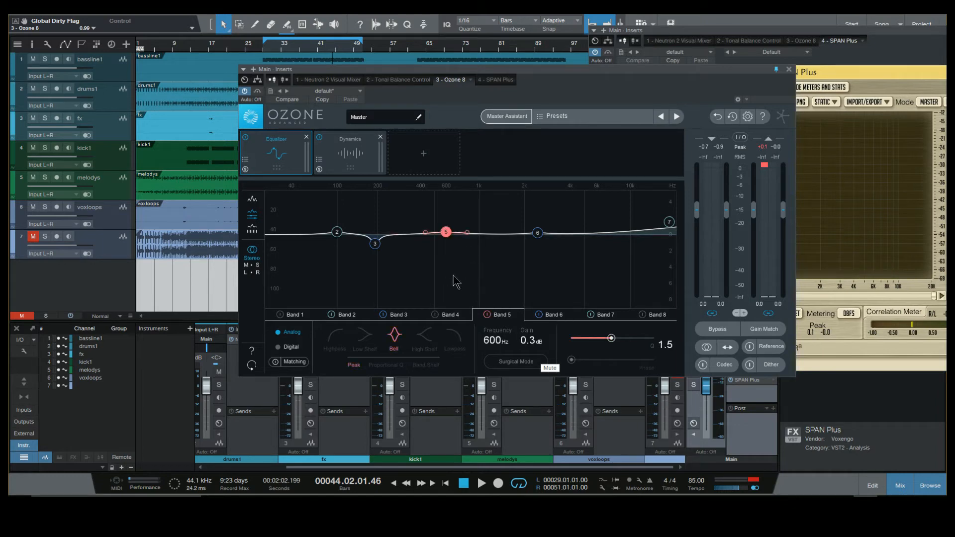
{"action": "left_click", "coordinate": [399, 315]}
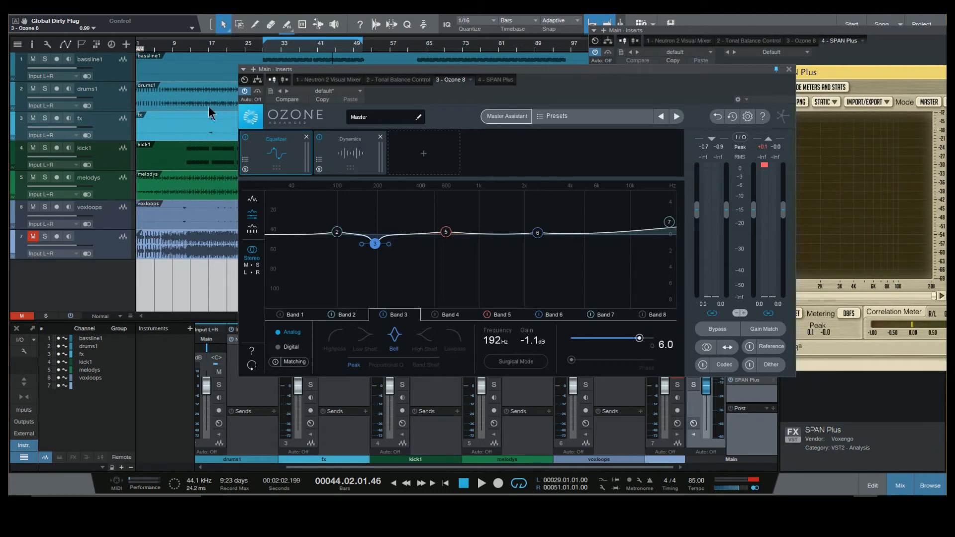
- Play the loop from its start and add a Vintage Compressor module after Dynamics in the Ozone 8 chain
{"action": "double_click", "coordinate": [262, 46]}
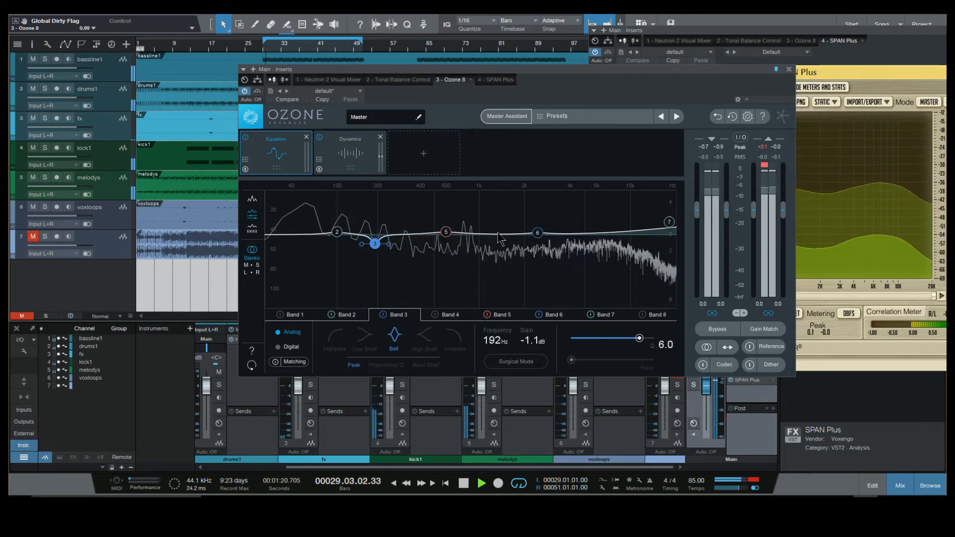
{"action": "left_click", "coordinate": [425, 154]}
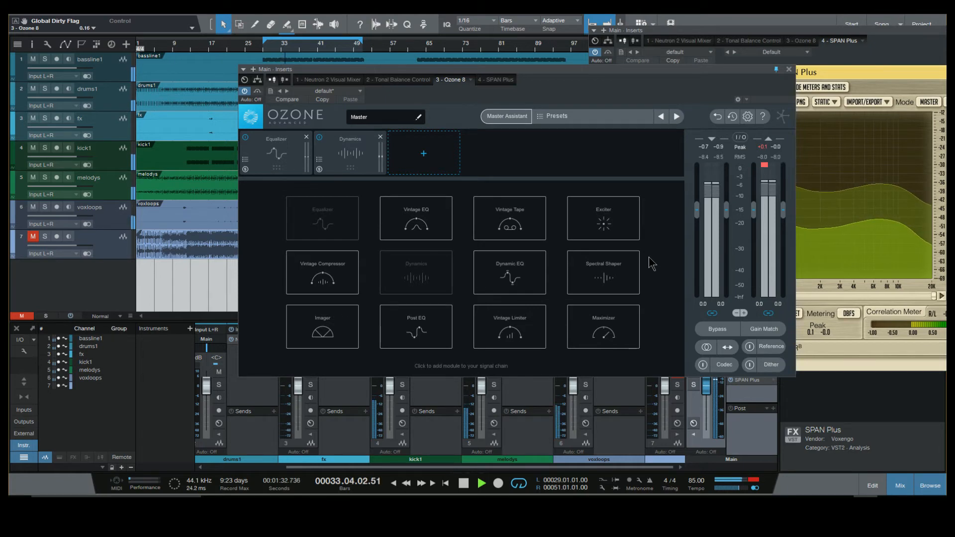
{"action": "left_click", "coordinate": [312, 273]}
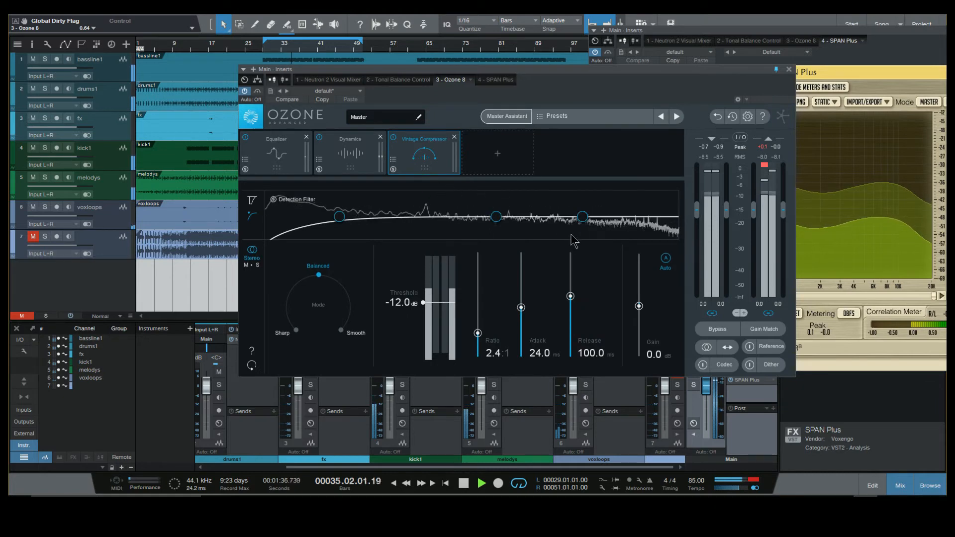
- Set the Vintage Compressor to a 1.5:1 ratio, 30 ms release, 35.5 ms attack and -18 dB threshold
{"action": "left_click_drag", "start_coordinate": [423, 302], "coordinate": [428, 243]}
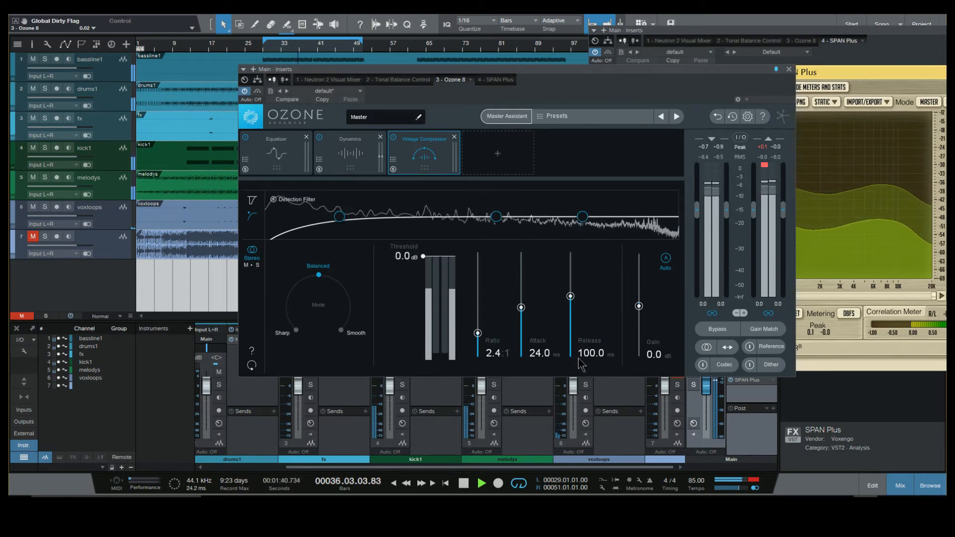
{"action": "left_click_drag", "start_coordinate": [478, 331], "coordinate": [477, 347]}
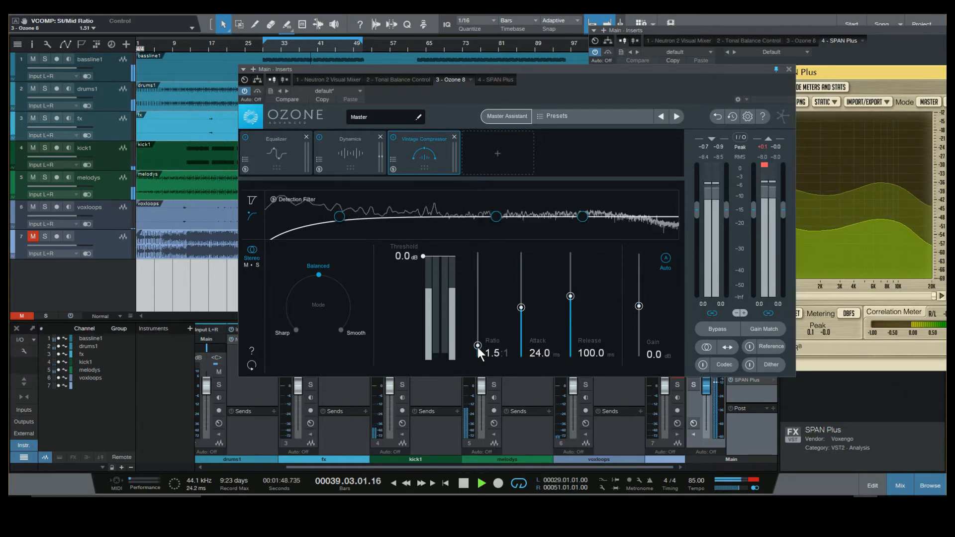
{"action": "left_click_drag", "start_coordinate": [571, 297], "coordinate": [600, 363]}
{"action": "left_click_drag", "start_coordinate": [521, 308], "coordinate": [520, 305]}
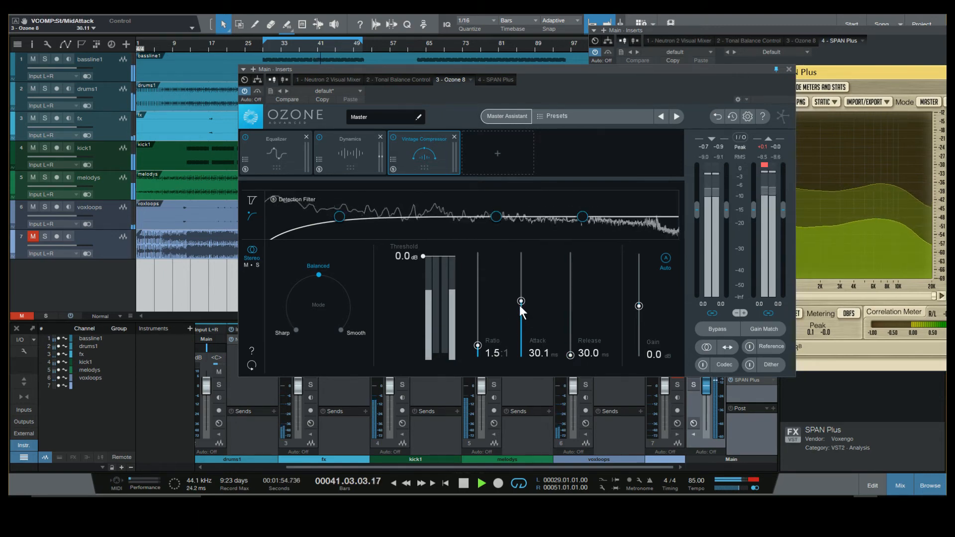
{"action": "left_click_drag", "start_coordinate": [400, 256], "coordinate": [412, 312]}
{"action": "left_click_drag", "start_coordinate": [521, 301], "coordinate": [522, 295]}
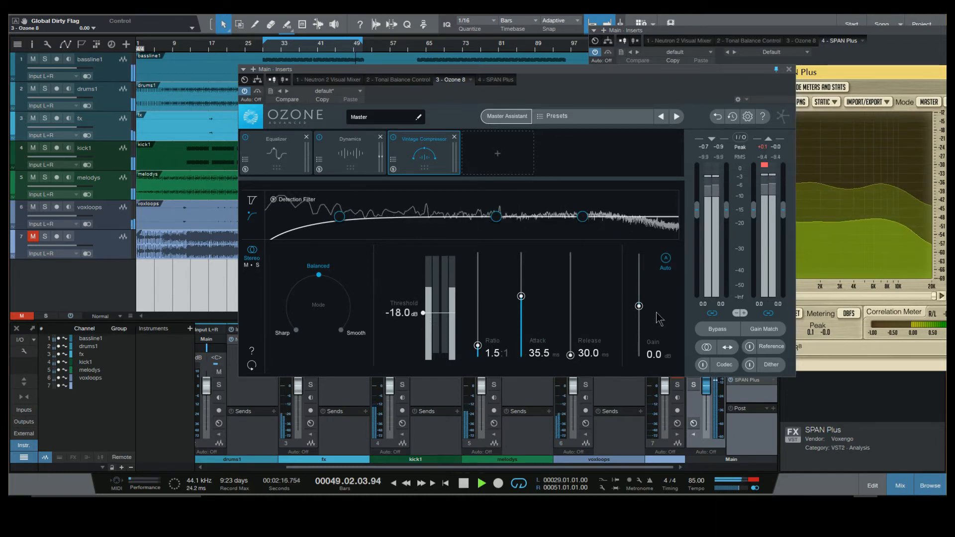
- Compare the Vintage Compressor bypassed and active on the loop, stop playback, and leave the module active
{"action": "left_click", "coordinate": [393, 138]}
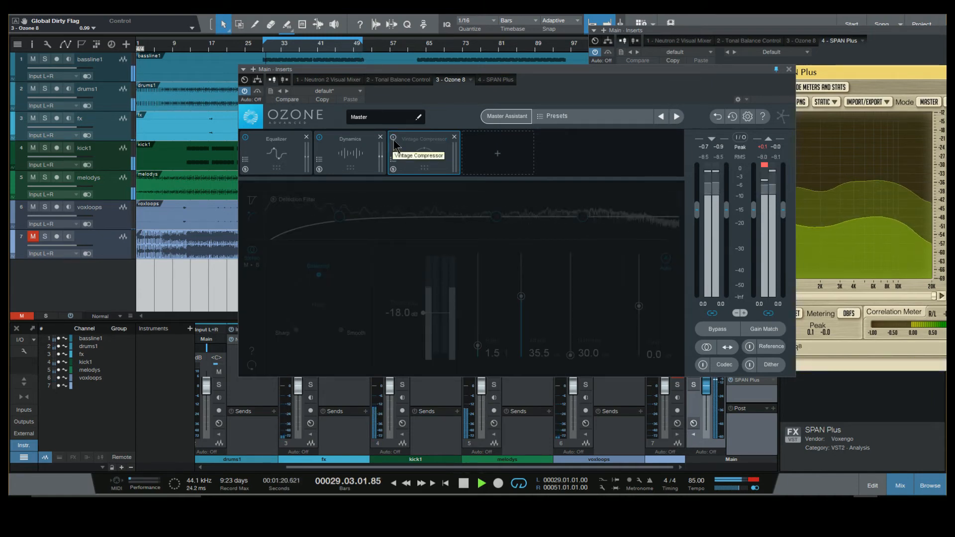
{"action": "left_click", "coordinate": [393, 138]}
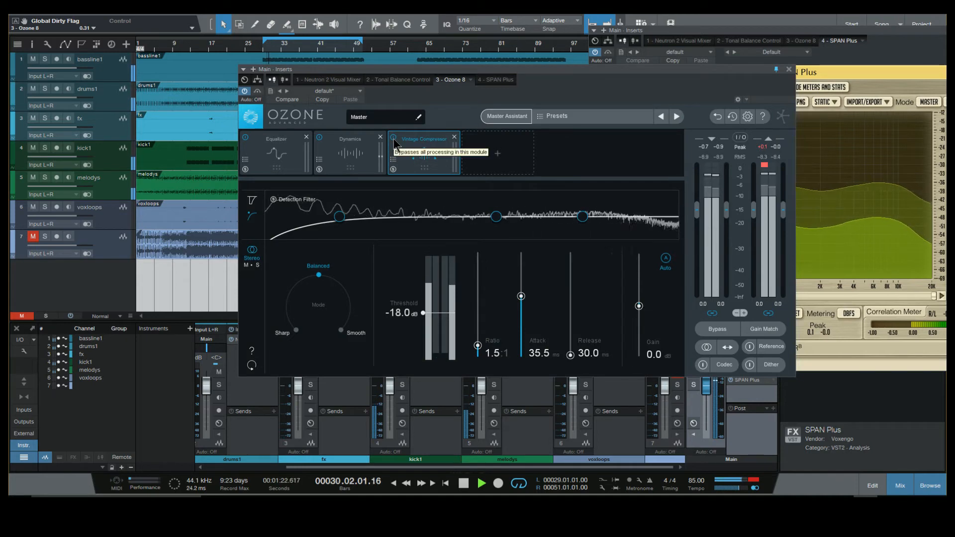
{"action": "left_click", "coordinate": [393, 138]}
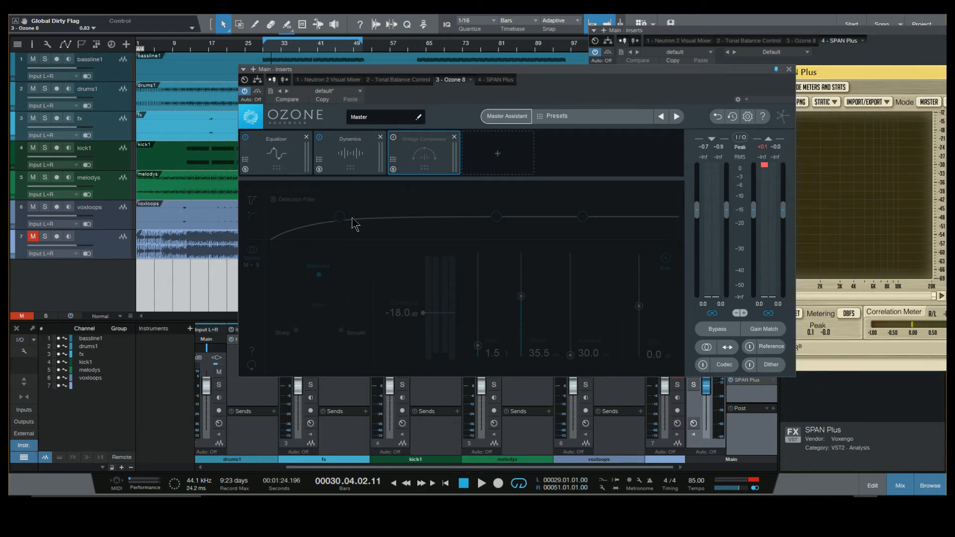
{"action": "left_click", "coordinate": [393, 137]}
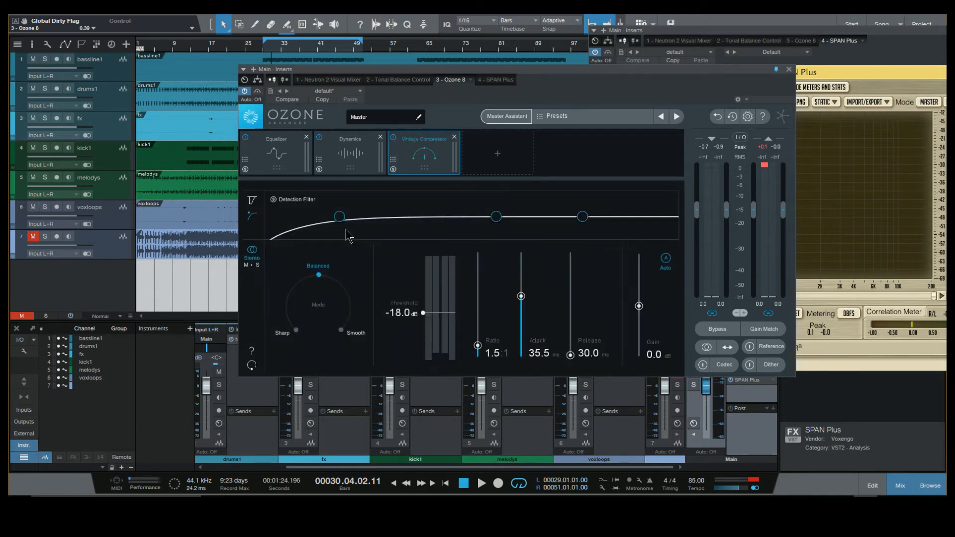
- Move the lowest node of the Vintage Compressor's Detection Filter to about 114 Hz
{"action": "left_click_drag", "start_coordinate": [342, 214], "coordinate": [309, 215]}
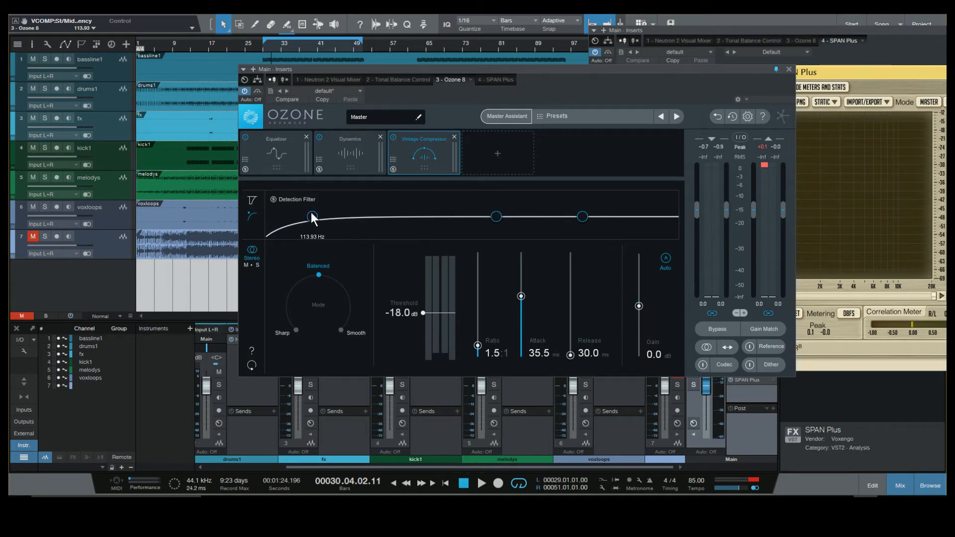
- Play the song and set the Vintage Compressor's gain to 0.5 dB
{"action": "key", "text": "space"}
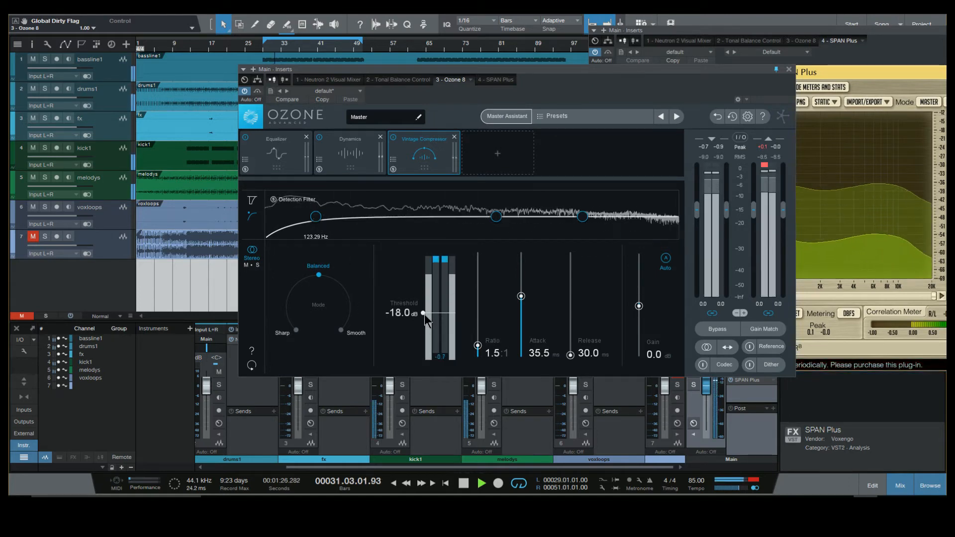
{"action": "left_click_drag", "start_coordinate": [423, 313], "coordinate": [421, 312]}
{"action": "double_click", "coordinate": [652, 357]}
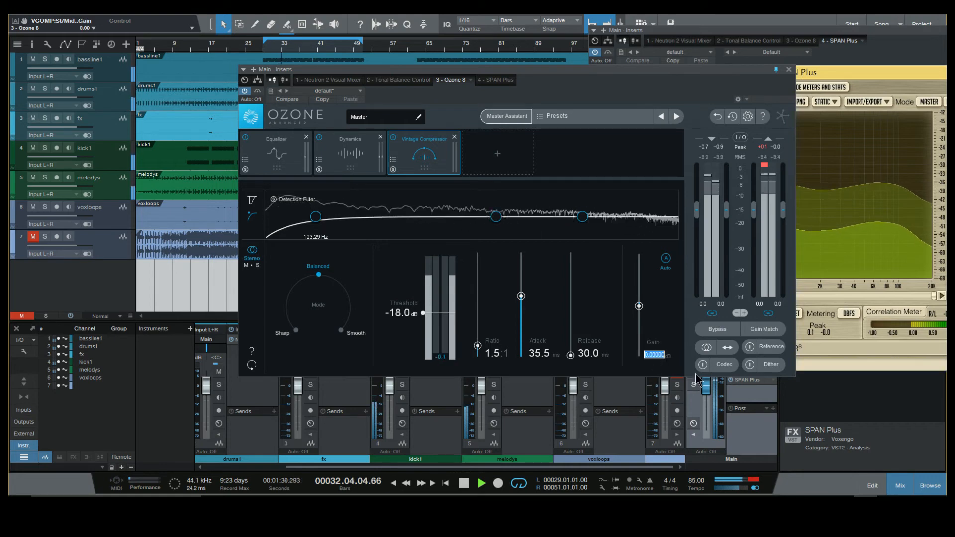
{"action": "type", "text": "0.5"}
{"action": "key", "text": "Return"}
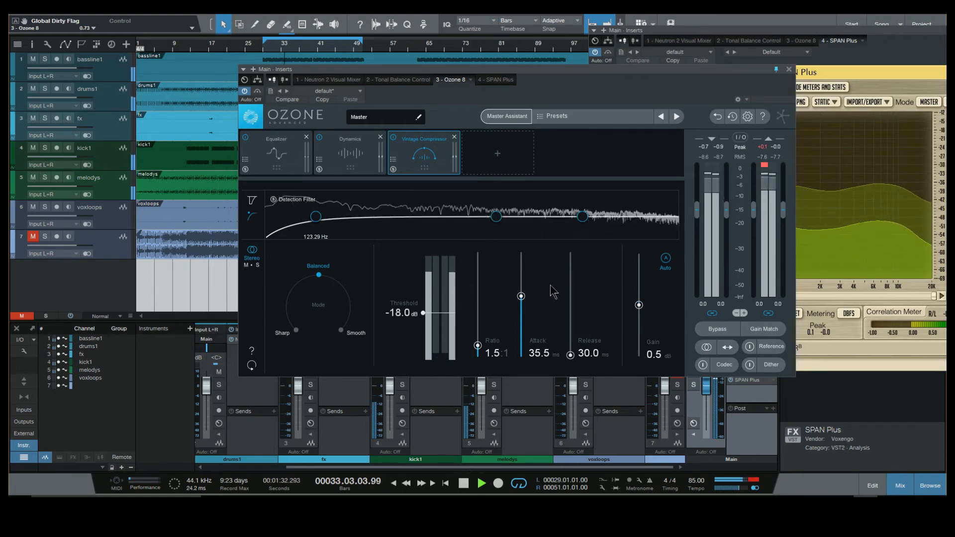
- Compare the mix with the Vintage Compressor bypassed and active, and set its attack to 30.1 ms and threshold to -15.9 dB
{"action": "left_click", "coordinate": [393, 138]}
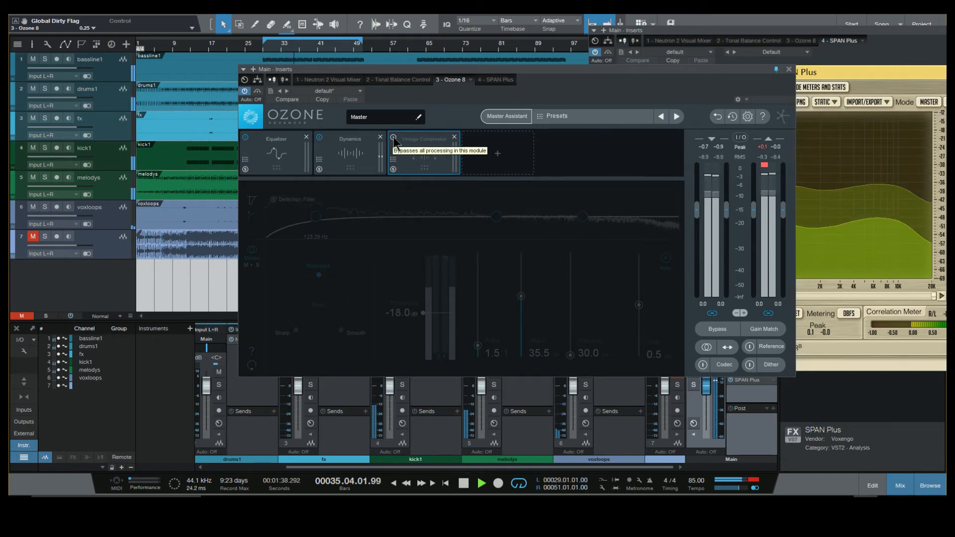
{"action": "left_click", "coordinate": [393, 138]}
{"action": "left_click_drag", "start_coordinate": [524, 300], "coordinate": [522, 305]}
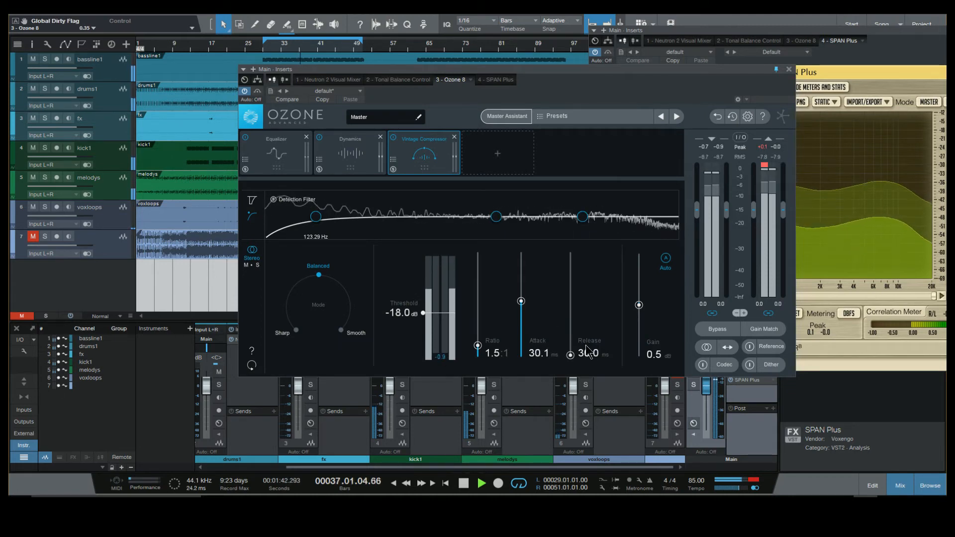
{"action": "left_click_drag", "start_coordinate": [423, 315], "coordinate": [421, 311]}
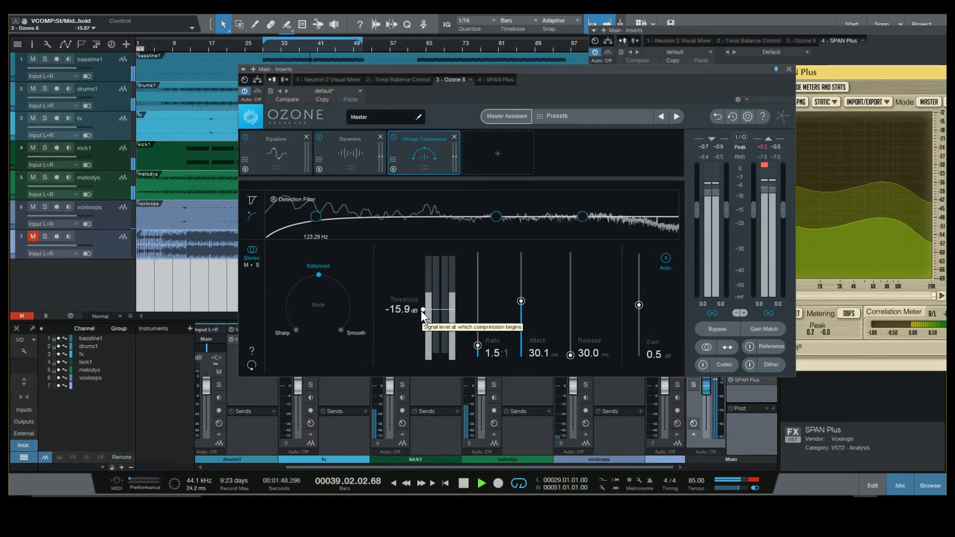
- Compare the master with and without processing by toggling the global bypass and the Vintage Compressor's own bypass
{"action": "left_click", "coordinate": [258, 91]}
{"action": "left_click", "coordinate": [259, 92]}
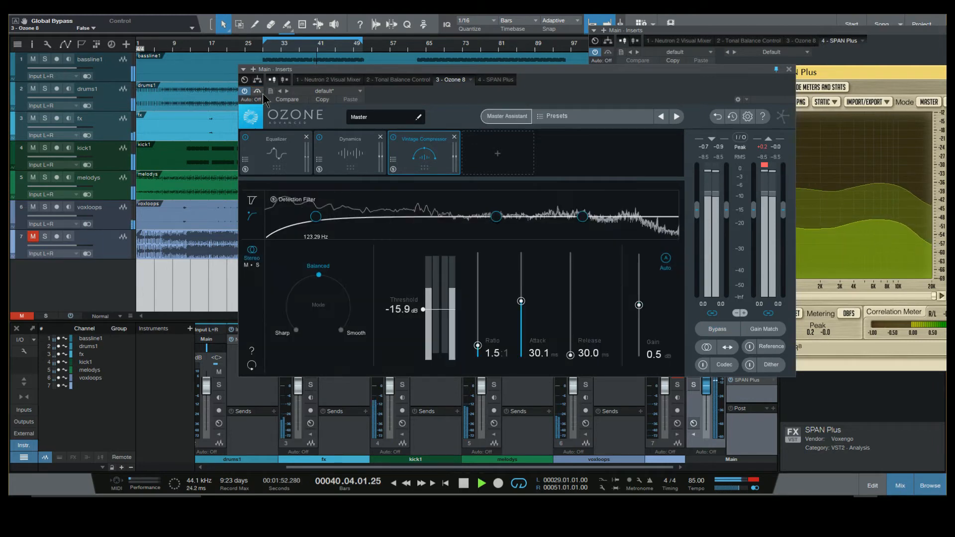
{"action": "left_click", "coordinate": [393, 138]}
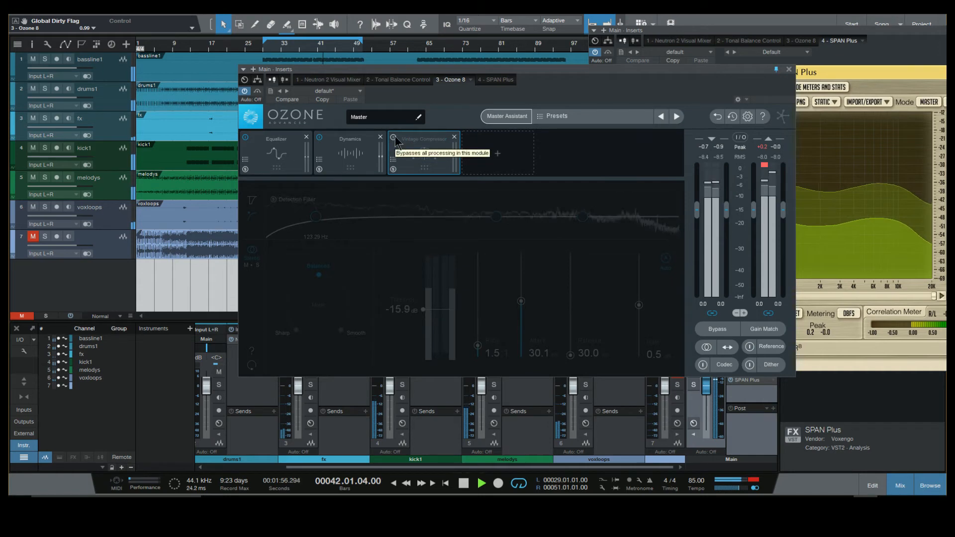
{"action": "left_click", "coordinate": [396, 136]}
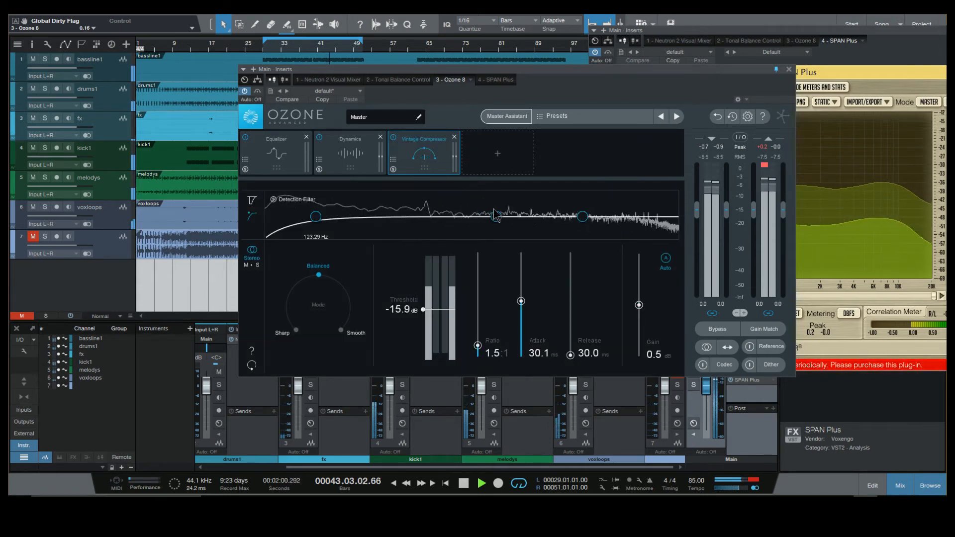
- Set the Vintage Compressor's attack to 47.6 ms and its low detection filter frequency to 147.77 Hz
{"action": "left_click_drag", "start_coordinate": [521, 301], "coordinate": [516, 287]}
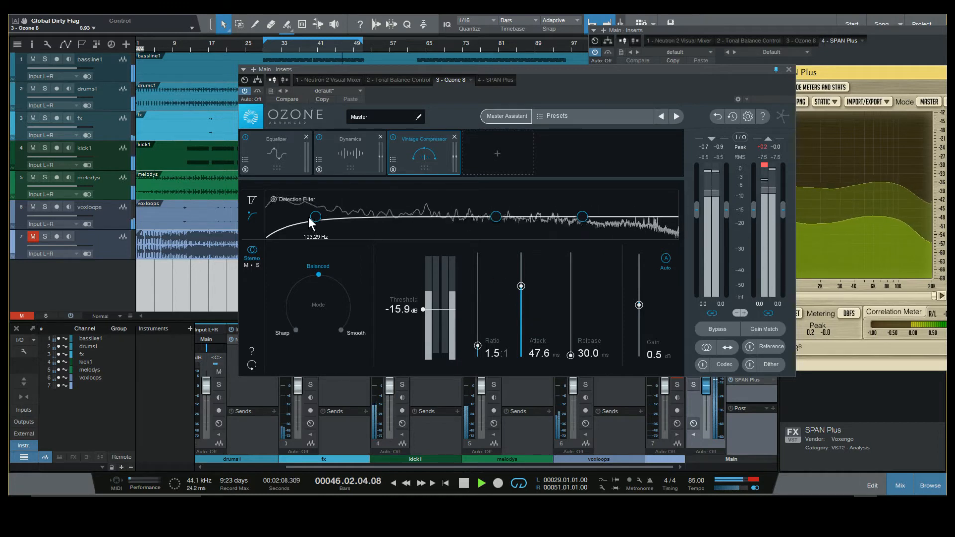
{"action": "left_click_drag", "start_coordinate": [307, 217], "coordinate": [325, 219]}
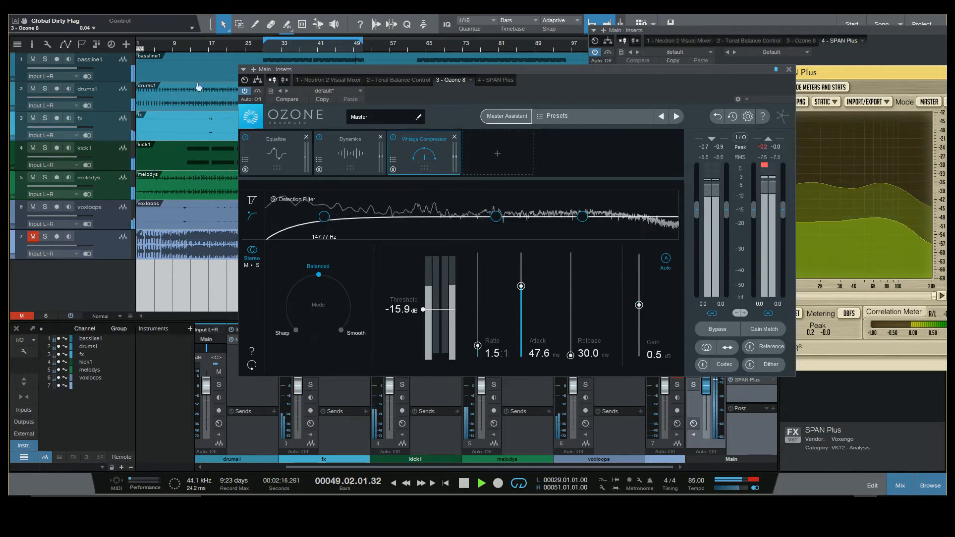
- Compare the mix without the Vintage Compressor, leave that module bypassed, and stop playback
{"action": "left_click", "coordinate": [393, 137]}
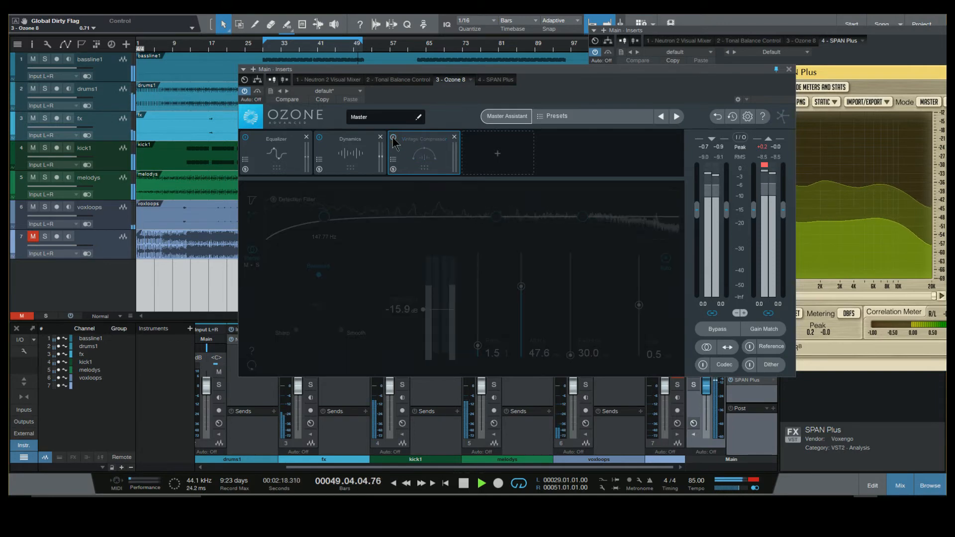
{"action": "left_click", "coordinate": [393, 138]}
{"action": "key", "text": "space"}
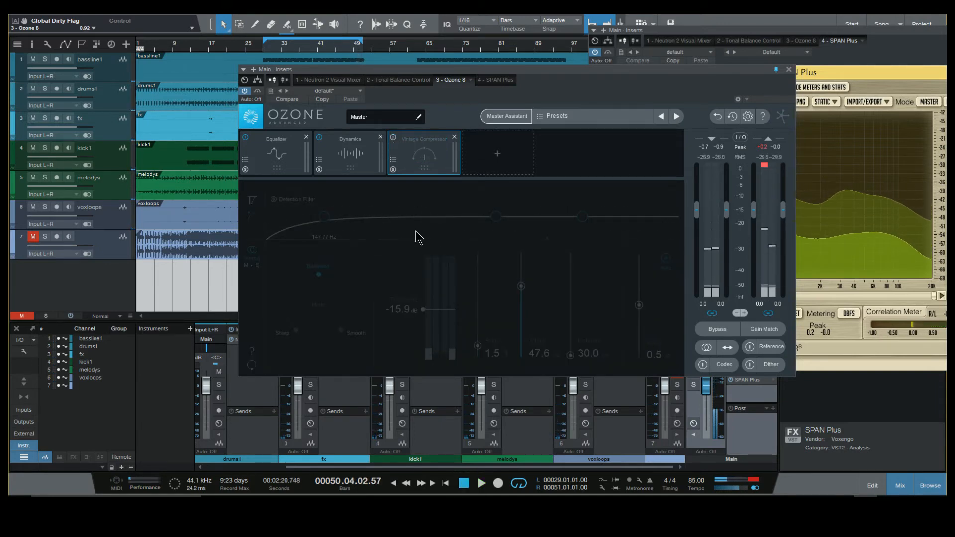
- Add a Vintage Tape module after the Vintage Compressor and audition tape speed 15 against 30, keeping 30
{"action": "left_click", "coordinate": [508, 157]}
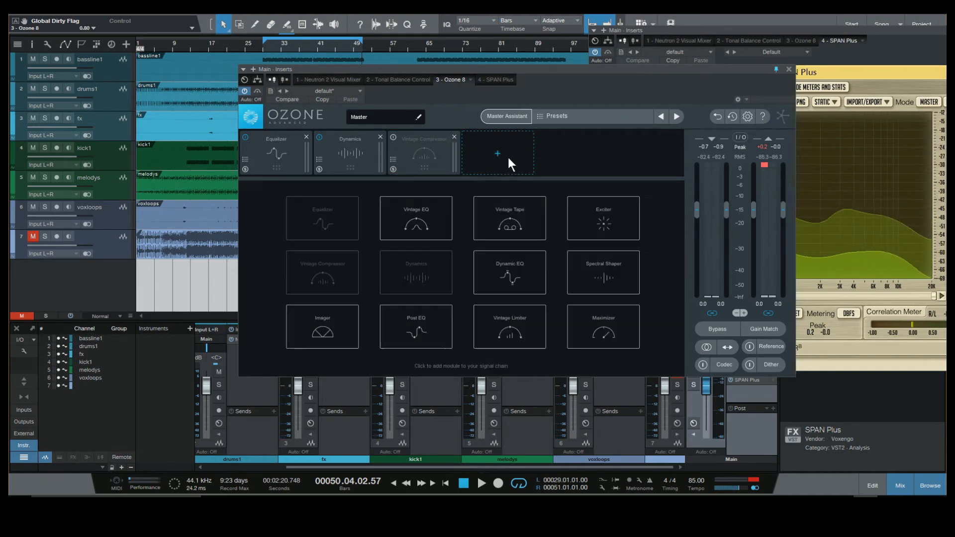
{"action": "left_click", "coordinate": [537, 247]}
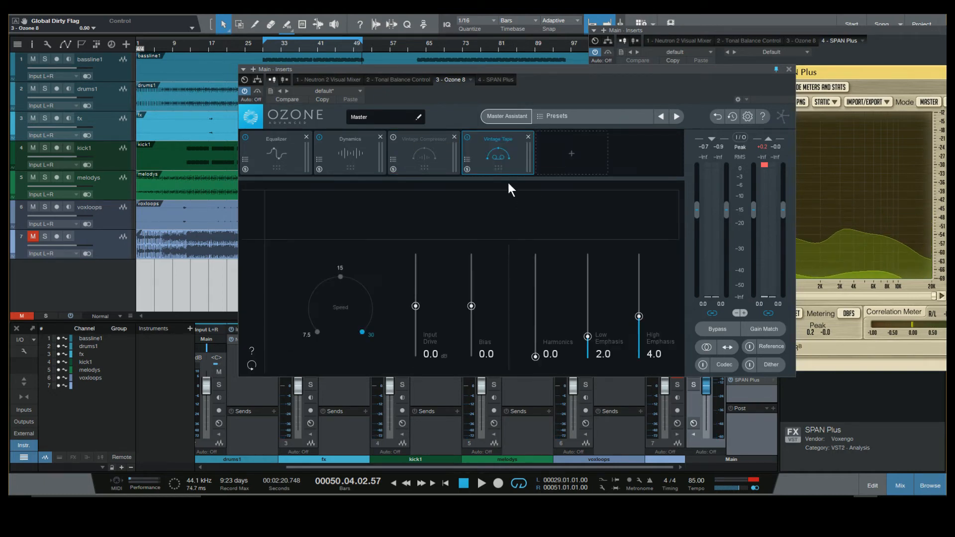
{"action": "key", "text": "space"}
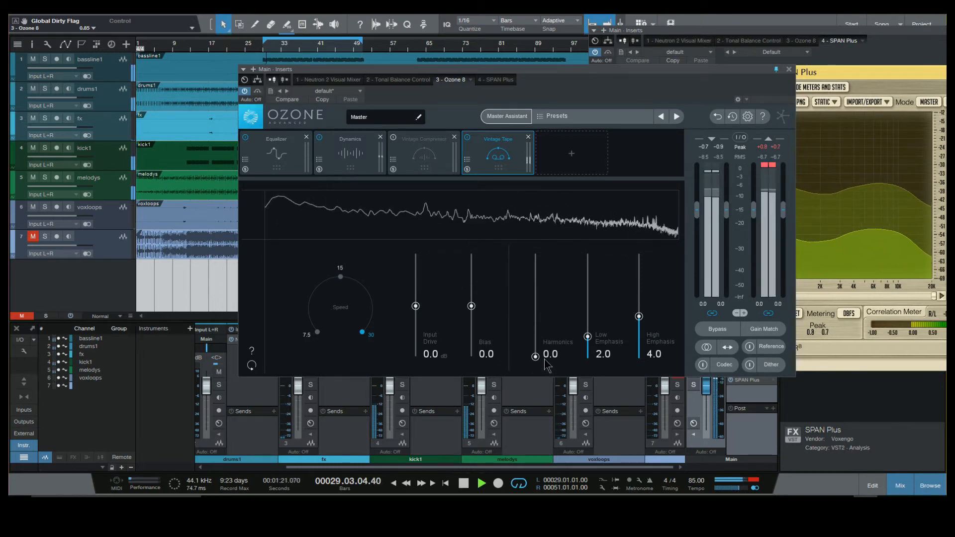
{"action": "left_click_drag", "start_coordinate": [417, 305], "coordinate": [417, 304]}
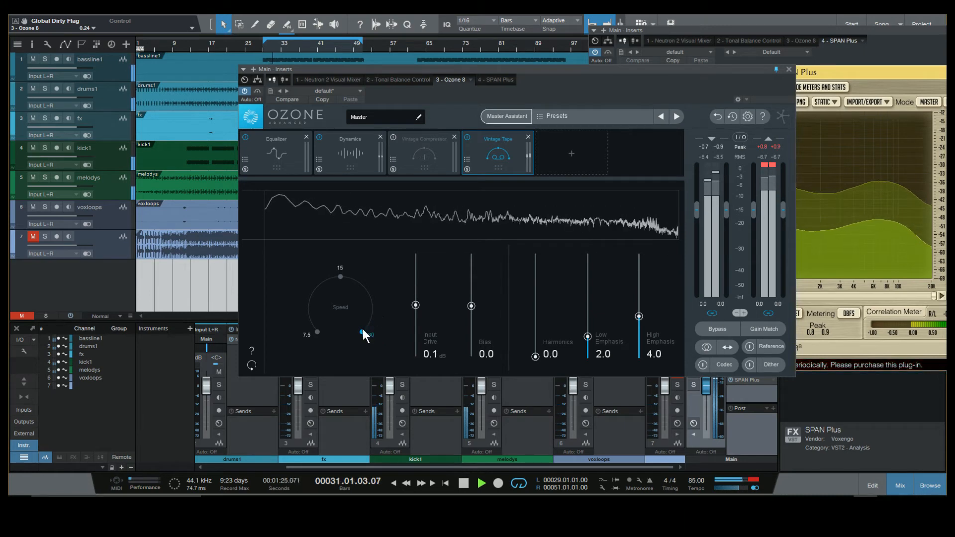
{"action": "left_click", "coordinate": [340, 276]}
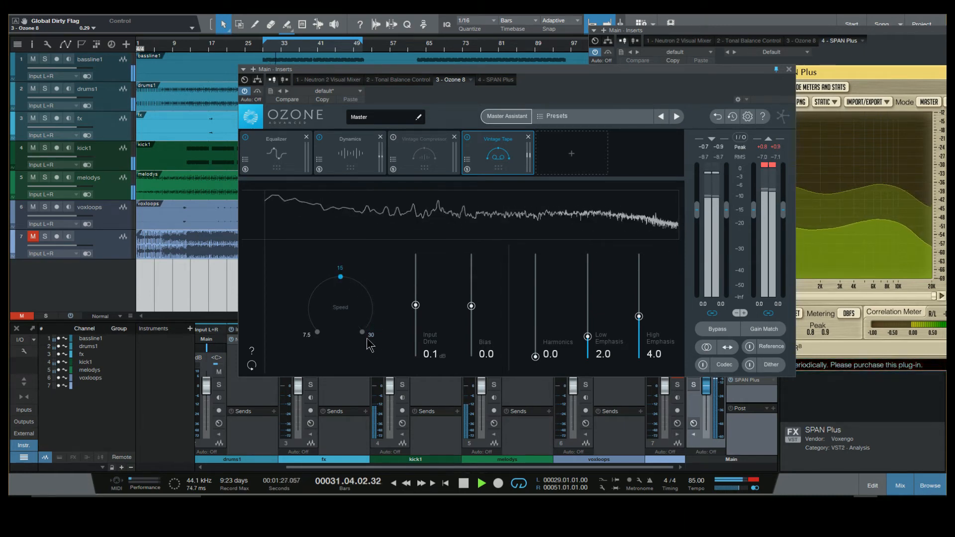
{"action": "left_click", "coordinate": [362, 332]}
- Set the Vintage Tape's input drive to 1.3 dB, harmonics to 1.6, low emphasis to 1.0 and high emphasis to 4.2
{"action": "mouse_move", "coordinate": [416, 304]}
{"action": "left_mouse_down"}
{"action": "mouse_move", "coordinate": [419, 290]}
{"action": "mouse_move", "coordinate": [419, 318]}
{"action": "mouse_move", "coordinate": [419, 300]}
{"action": "left_mouse_up"}
{"action": "left_click_drag", "start_coordinate": [540, 356], "coordinate": [535, 303]}
{"action": "left_click_drag", "start_coordinate": [588, 336], "coordinate": [591, 347]}
{"action": "left_click_drag", "start_coordinate": [536, 302], "coordinate": [540, 343]}
{"action": "left_click_drag", "start_coordinate": [639, 316], "coordinate": [639, 314]}
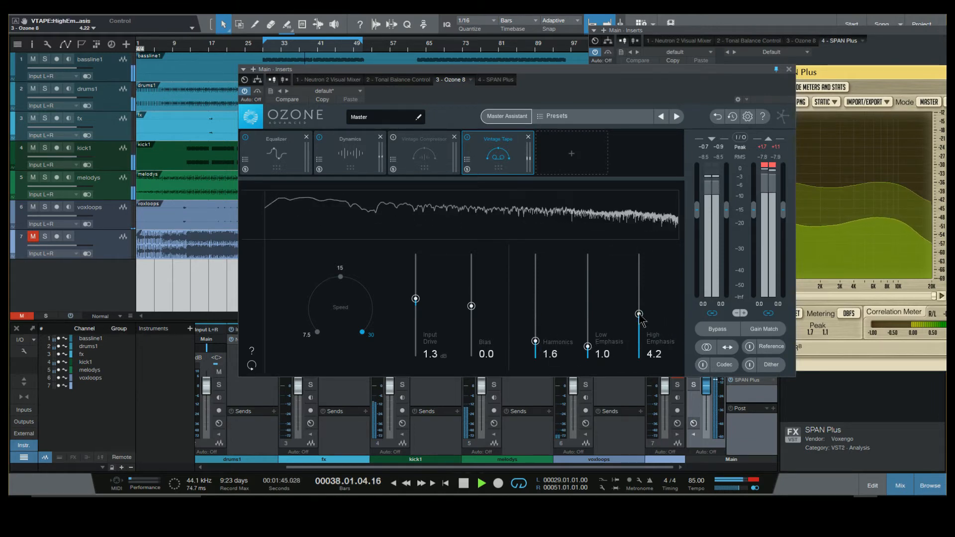
- Compare the mix with Vintage Tape bypassed and active, and reduce its harmonics to 1.1 and high emphasis to 3.0
{"action": "left_click", "coordinate": [468, 138]}
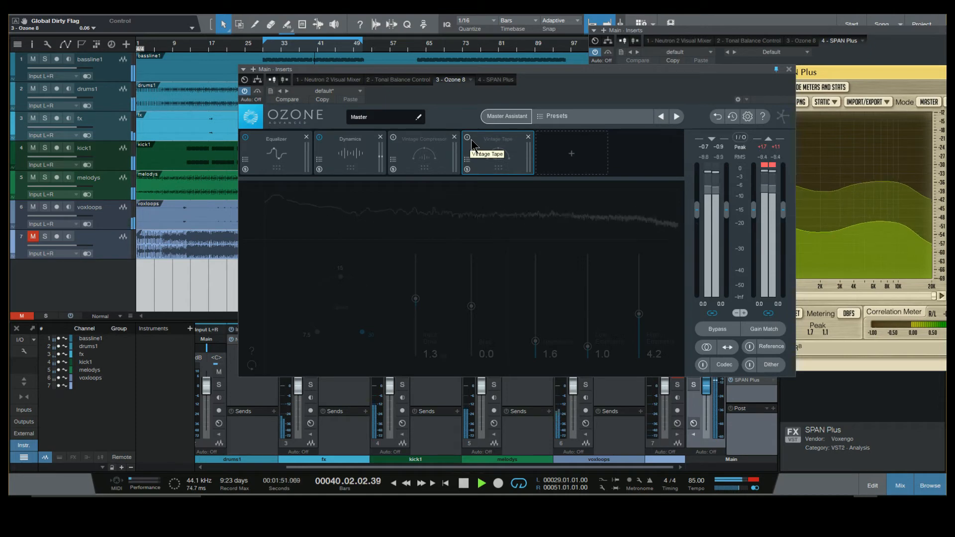
{"action": "left_click", "coordinate": [468, 138]}
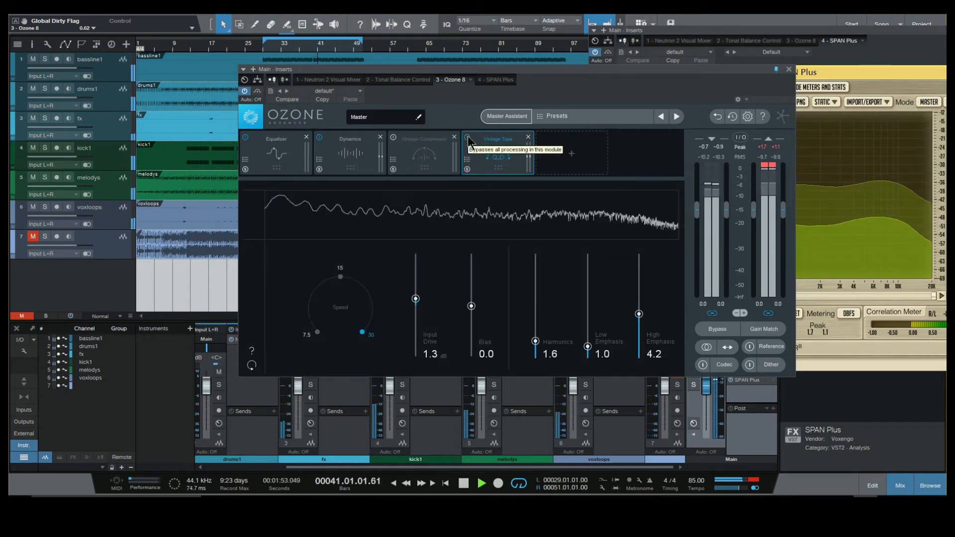
{"action": "left_click_drag", "start_coordinate": [535, 342], "coordinate": [539, 347]}
{"action": "left_click_drag", "start_coordinate": [641, 322], "coordinate": [639, 329]}
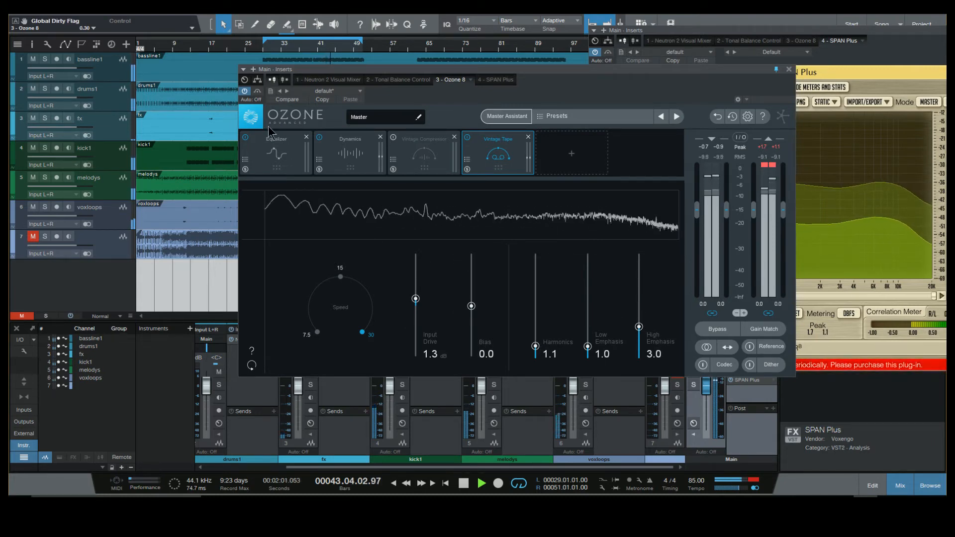
- Compare the mix with and without the Vintage Tape module by toggling its bypass, leaving it active
{"action": "left_click", "coordinate": [467, 137]}
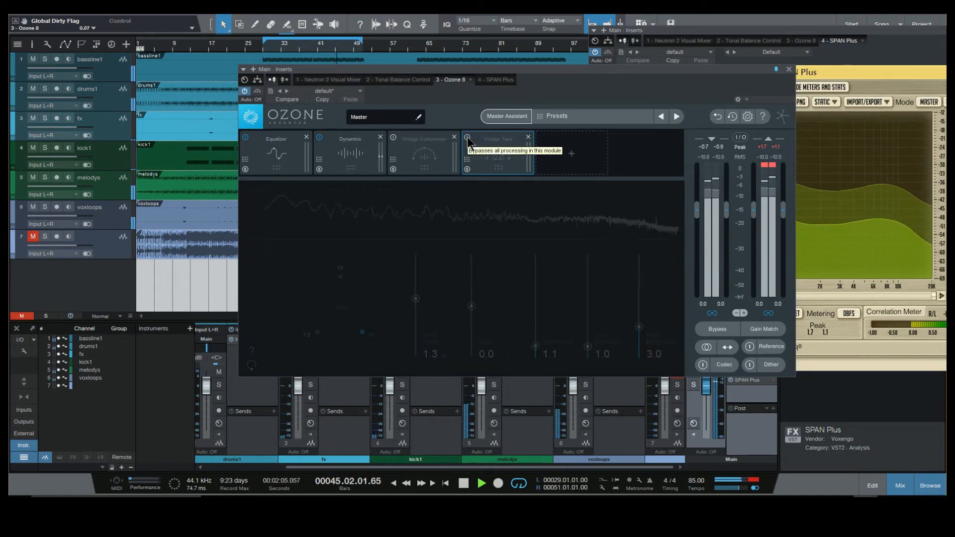
{"action": "left_click", "coordinate": [468, 138]}
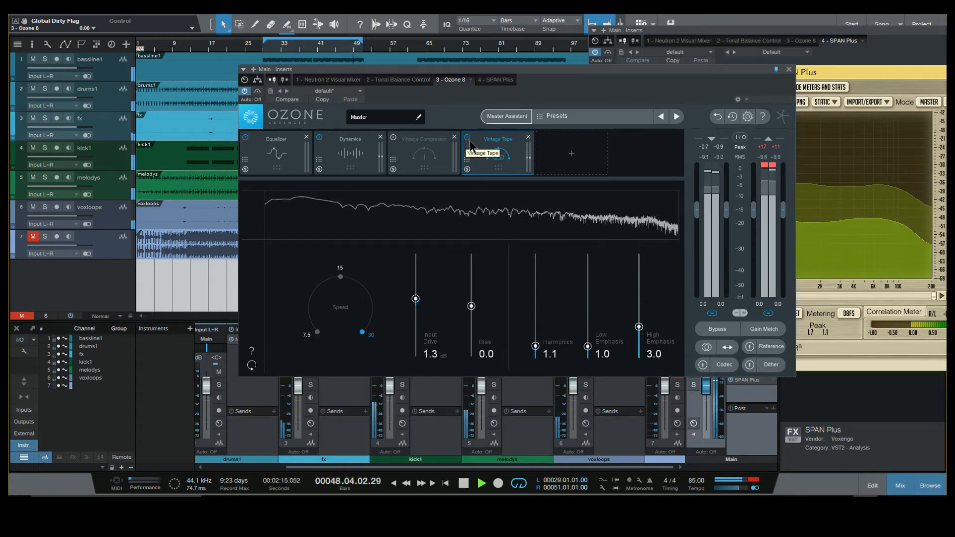
{"action": "left_click", "coordinate": [467, 138]}
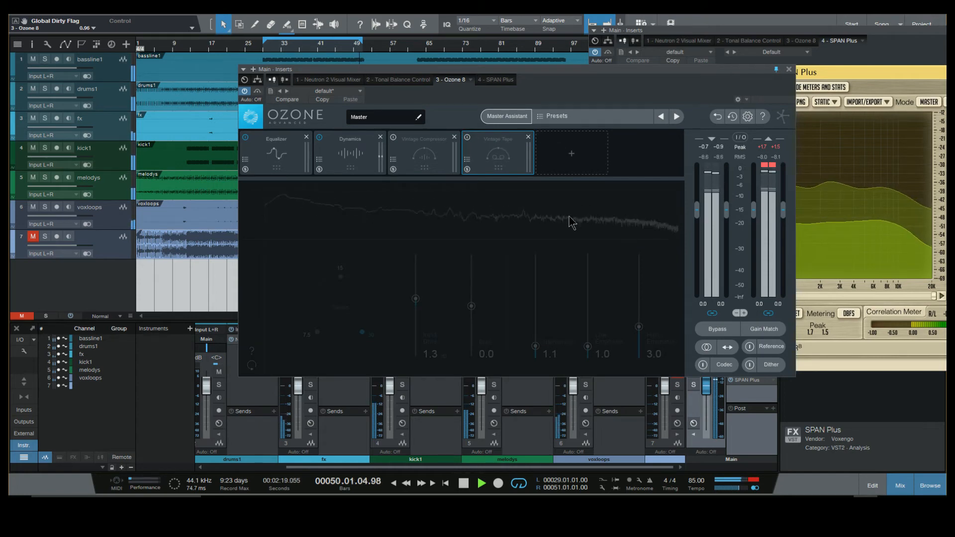
{"action": "left_click", "coordinate": [468, 139]}
- Replay the looped section and set the Vintage Tape's harmonics to 1.5 and high emphasis to 2.6
{"action": "key", "text": "space"}
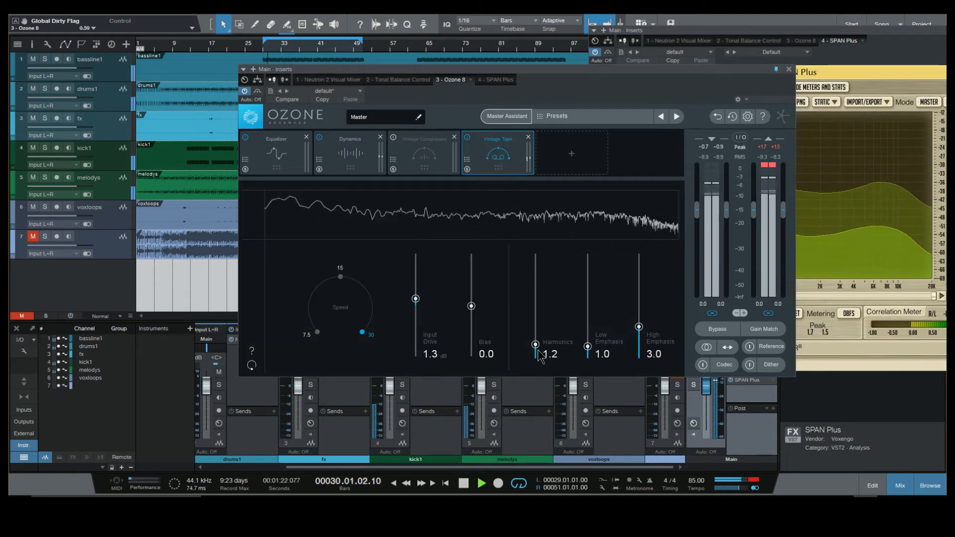
{"action": "left_click_drag", "start_coordinate": [537, 347], "coordinate": [535, 345]}
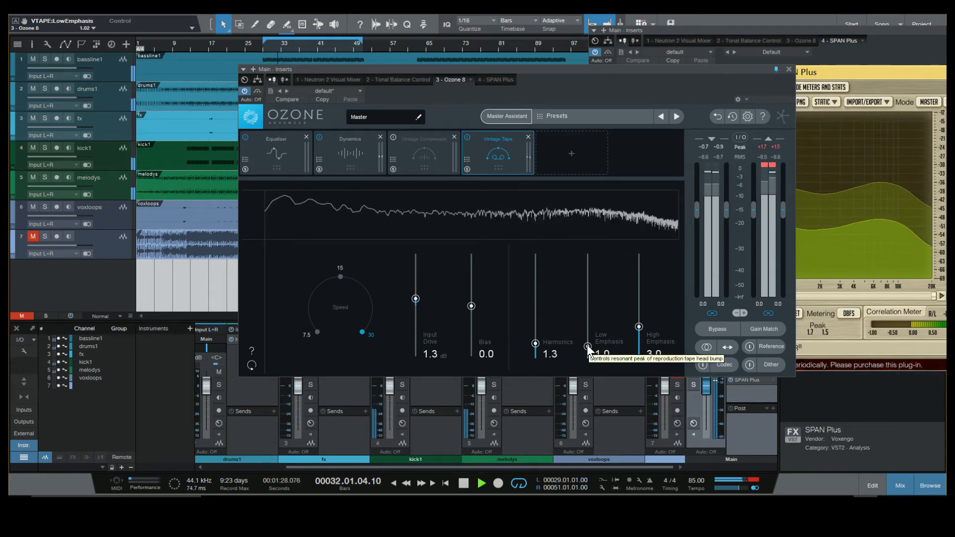
{"action": "left_click_drag", "start_coordinate": [535, 345], "coordinate": [535, 339]}
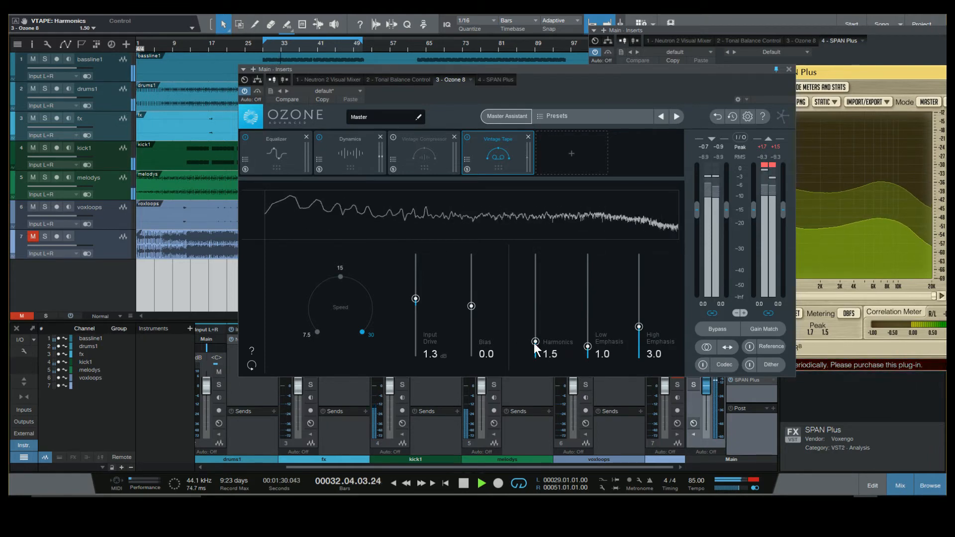
{"action": "left_click_drag", "start_coordinate": [639, 327], "coordinate": [638, 333]}
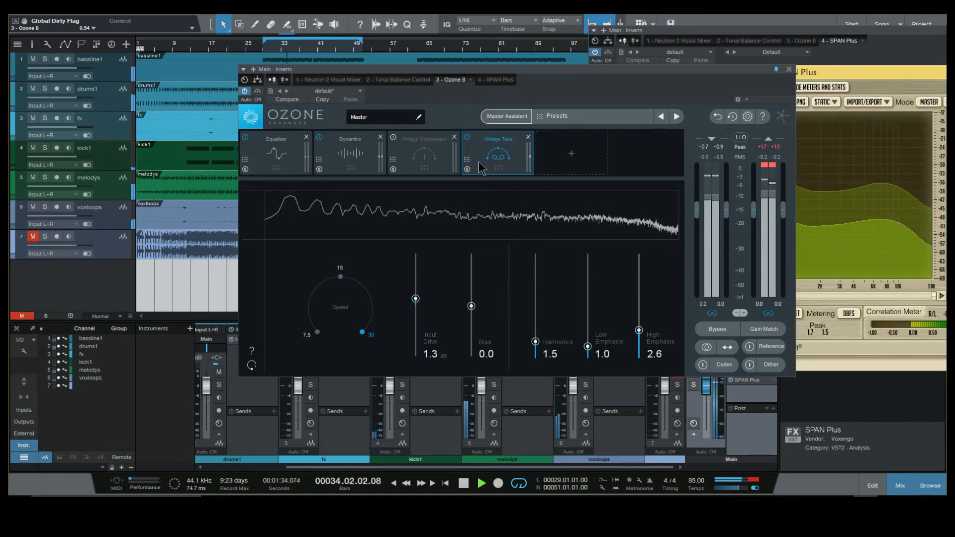
- Check the Vintage Tape against its bypass and move the module to the start of the chain, before the Equalizer
{"action": "left_click", "coordinate": [468, 138]}
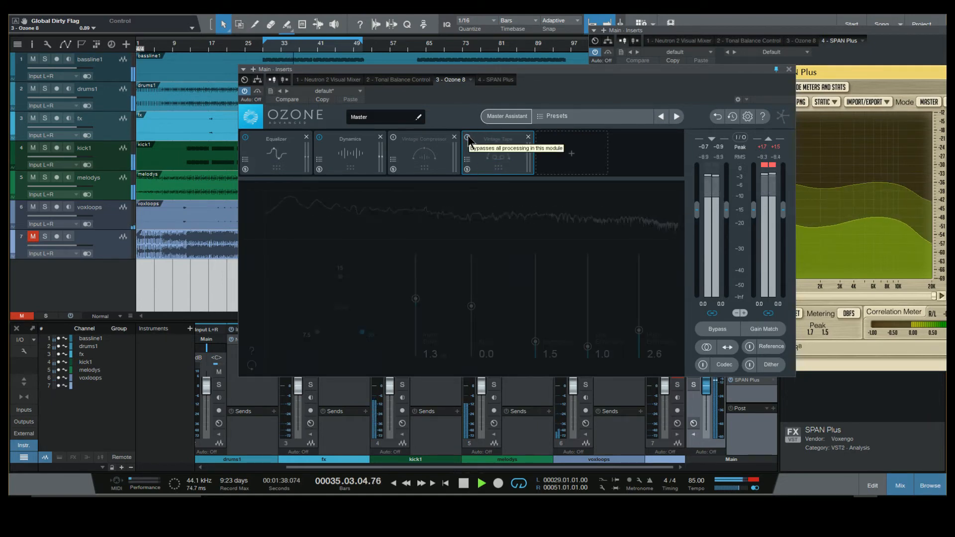
{"action": "left_click", "coordinate": [468, 139]}
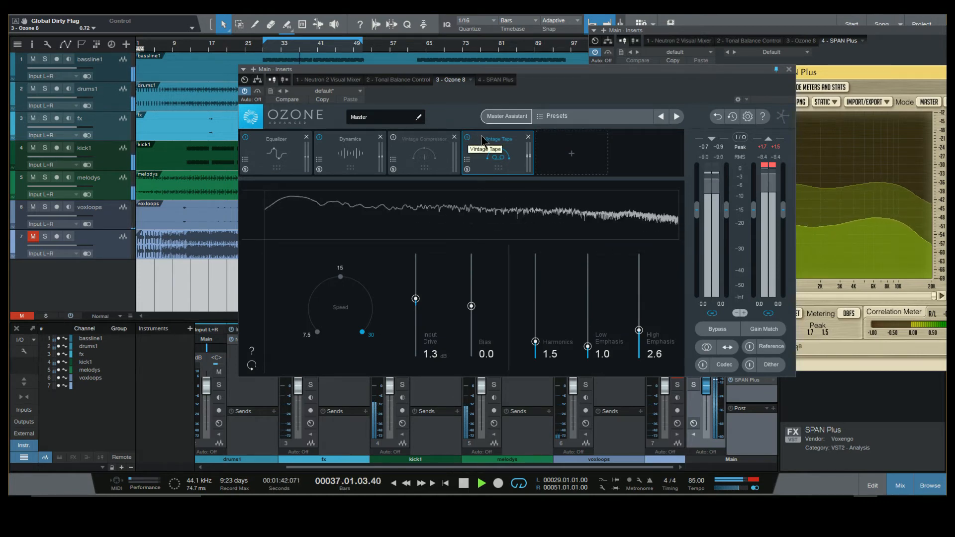
{"action": "left_click_drag", "start_coordinate": [476, 137], "coordinate": [269, 130]}
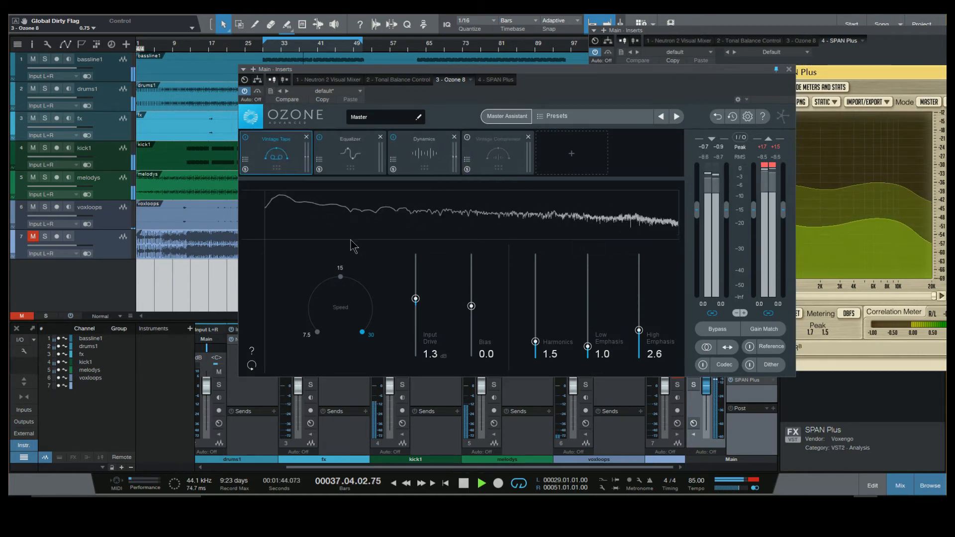
- Compare the master with and without Vintage Tape in its first position in the chain
{"action": "left_click", "coordinate": [246, 138]}
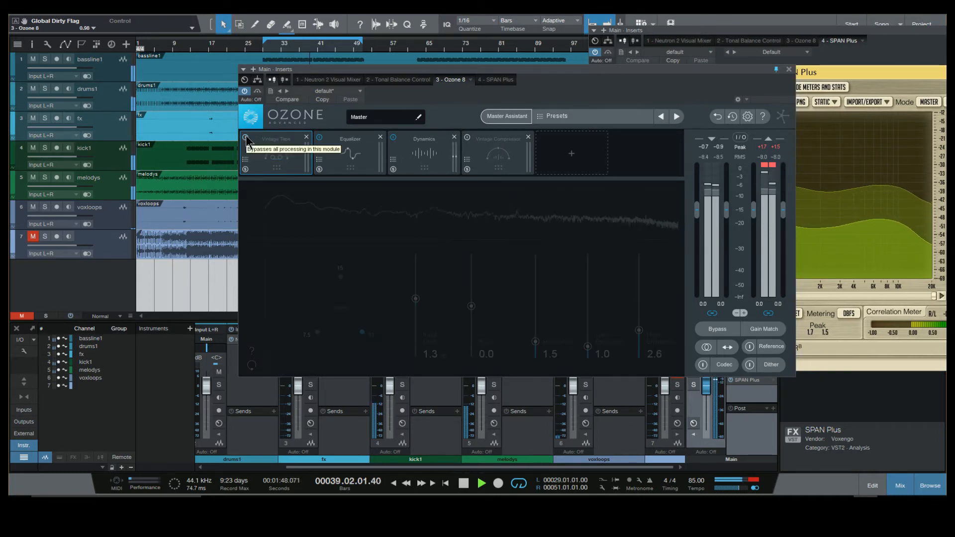
{"action": "left_click", "coordinate": [245, 137]}
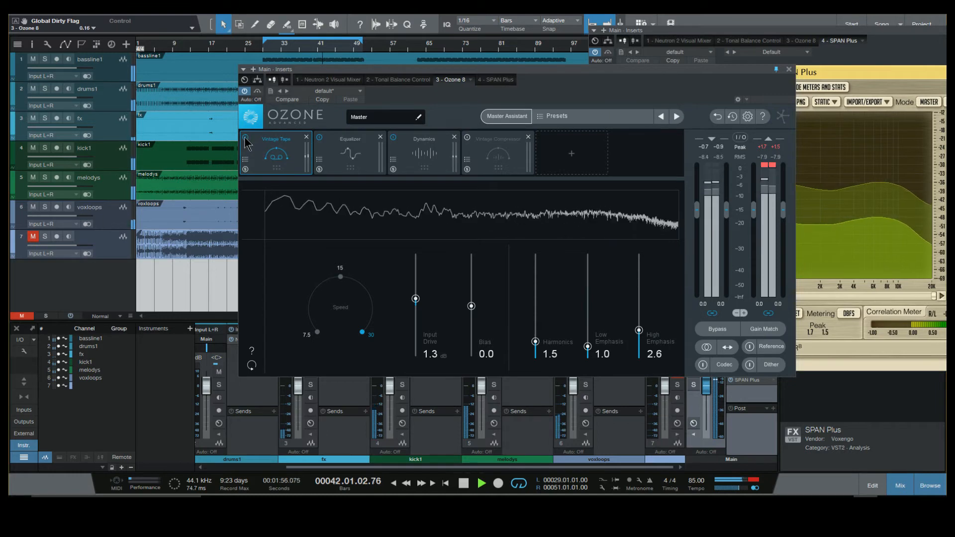
{"action": "left_click", "coordinate": [245, 139]}
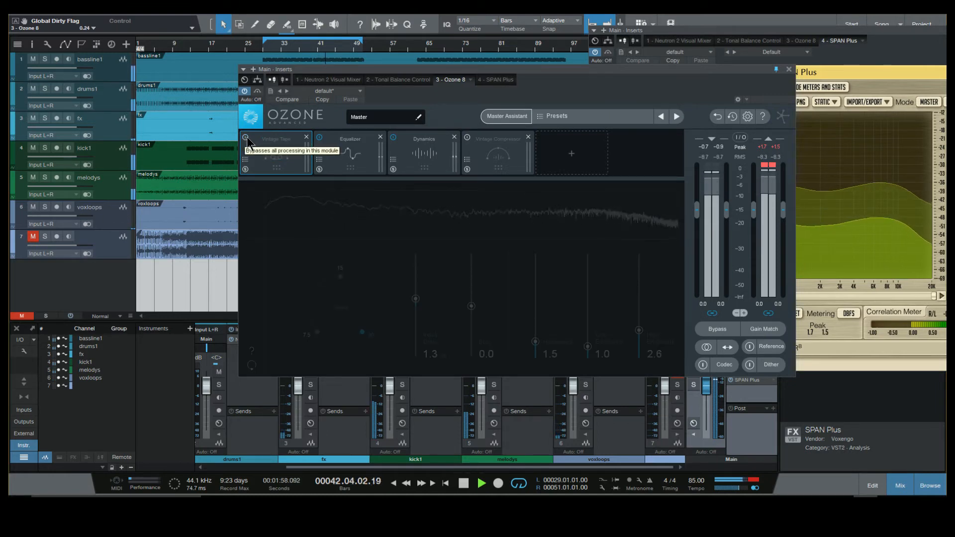
- Reactivate the Vintage Tape, set its high emphasis to 2.0 and compare the module against bypass
{"action": "left_click", "coordinate": [246, 138]}
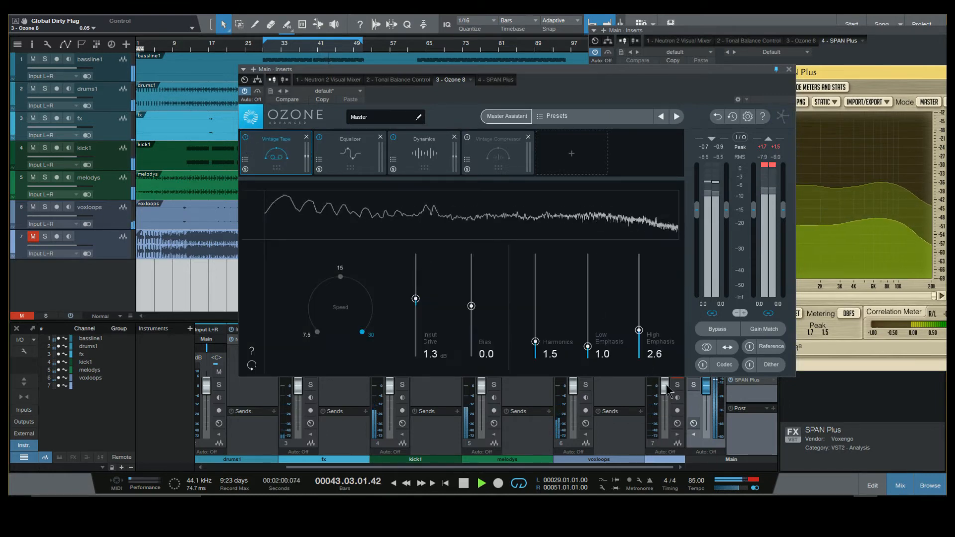
{"action": "left_click_drag", "start_coordinate": [646, 328], "coordinate": [644, 337]}
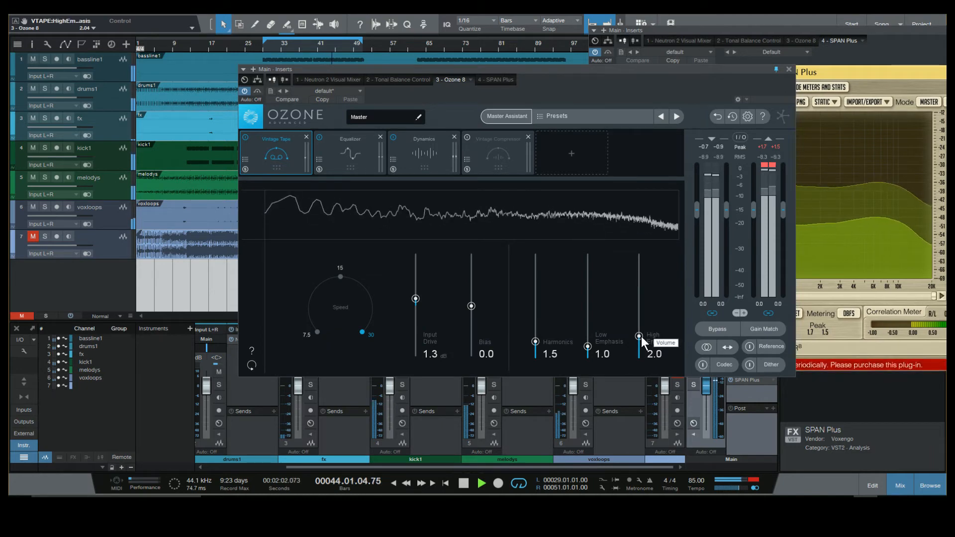
{"action": "left_click", "coordinate": [245, 139]}
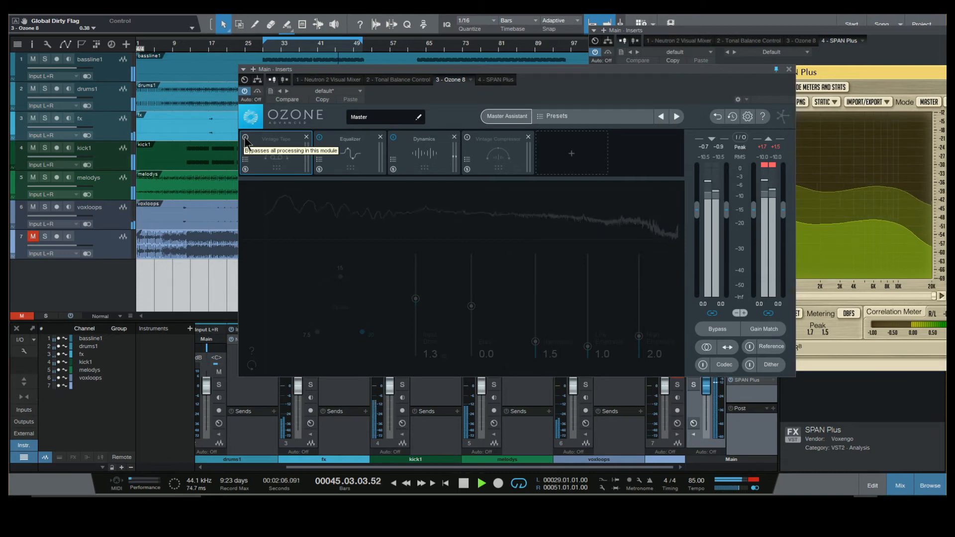
{"action": "left_click", "coordinate": [246, 138]}
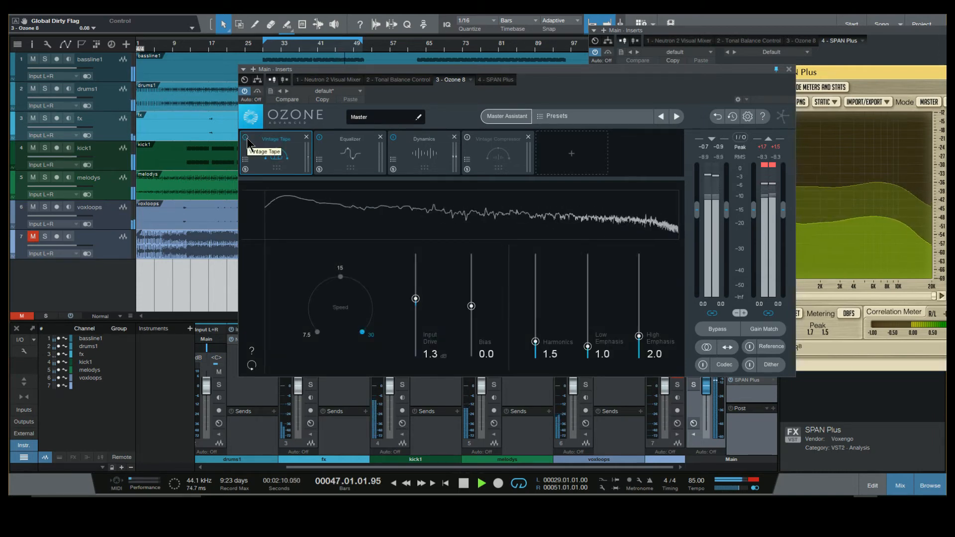
{"action": "left_click", "coordinate": [247, 140]}
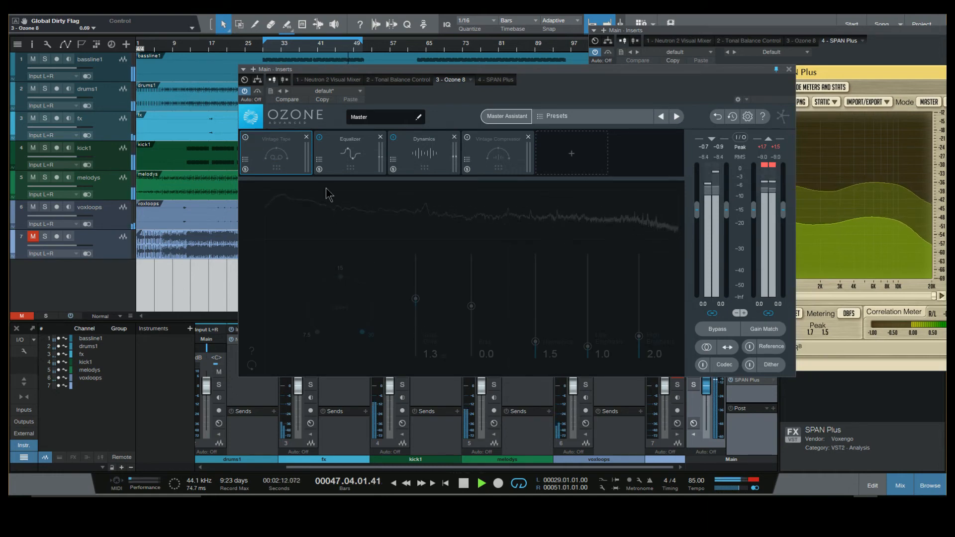
{"action": "left_click", "coordinate": [245, 137]}
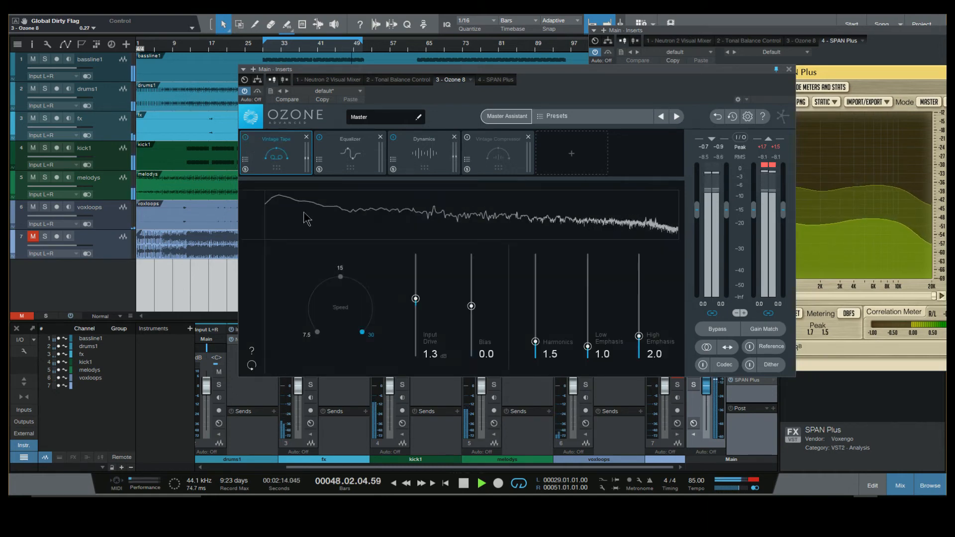
- Set the Vintage Tape's input drive to 1.0 dB and compare it with bypass after restarting playback
{"action": "left_click_drag", "start_coordinate": [415, 298], "coordinate": [419, 298]}
{"action": "key", "text": "space"}
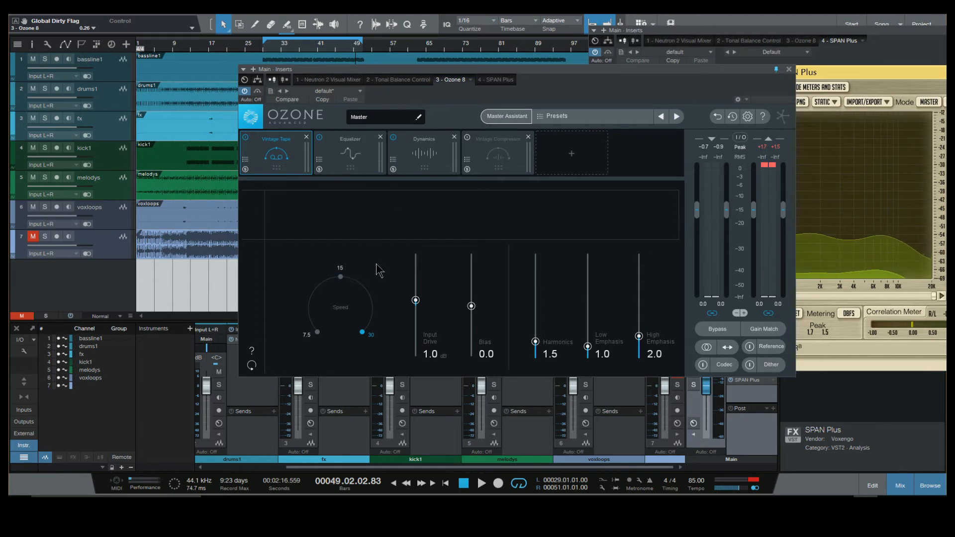
{"action": "key", "text": "space"}
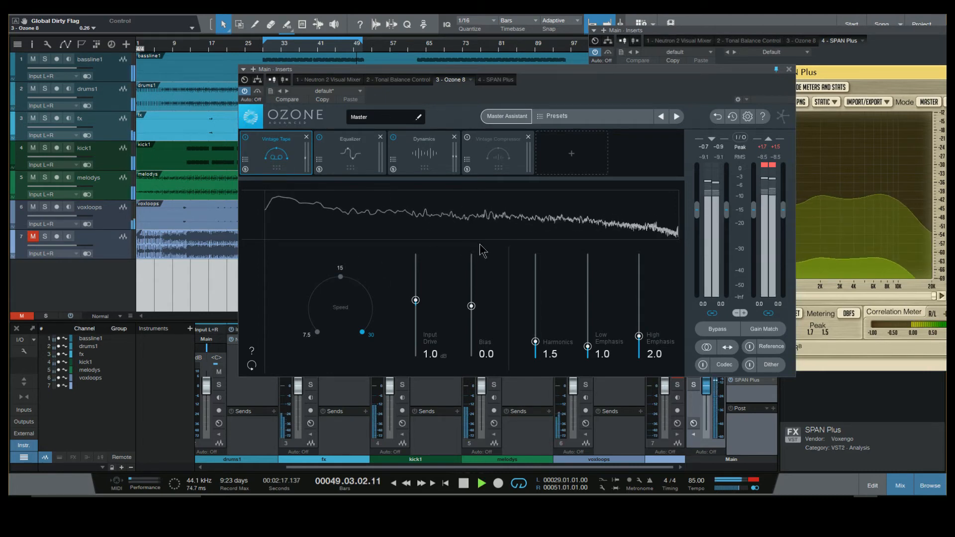
{"action": "left_click", "coordinate": [246, 138]}
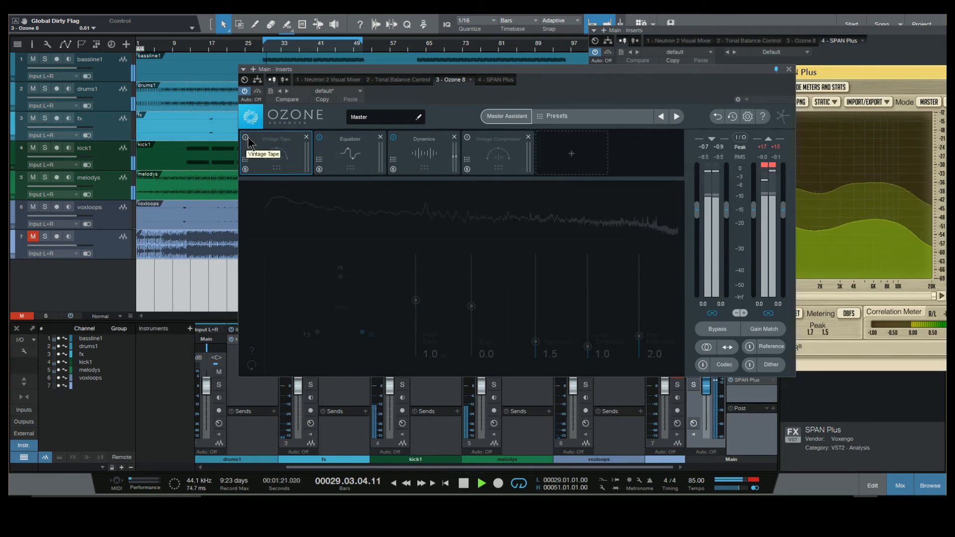
{"action": "left_click", "coordinate": [246, 140]}
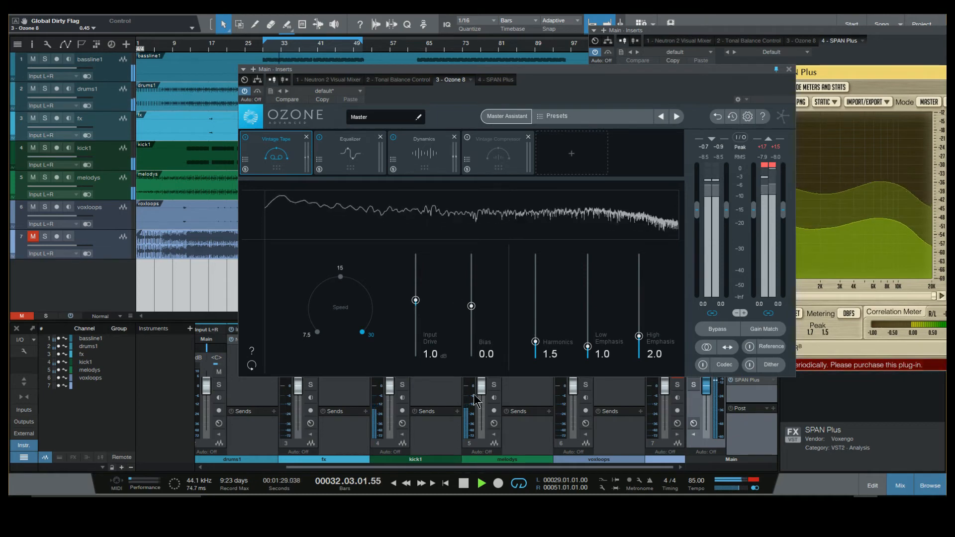
- Set the Vintage Tape's input drive to 0.5 dB and check the module against its bypass
{"action": "left_click", "coordinate": [416, 300]}
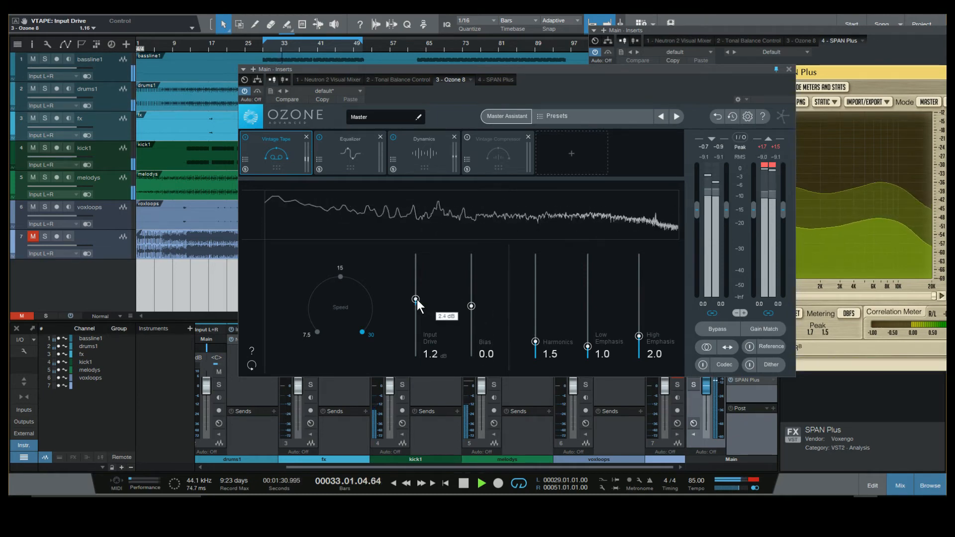
{"action": "left_click_drag", "start_coordinate": [419, 301], "coordinate": [418, 303]}
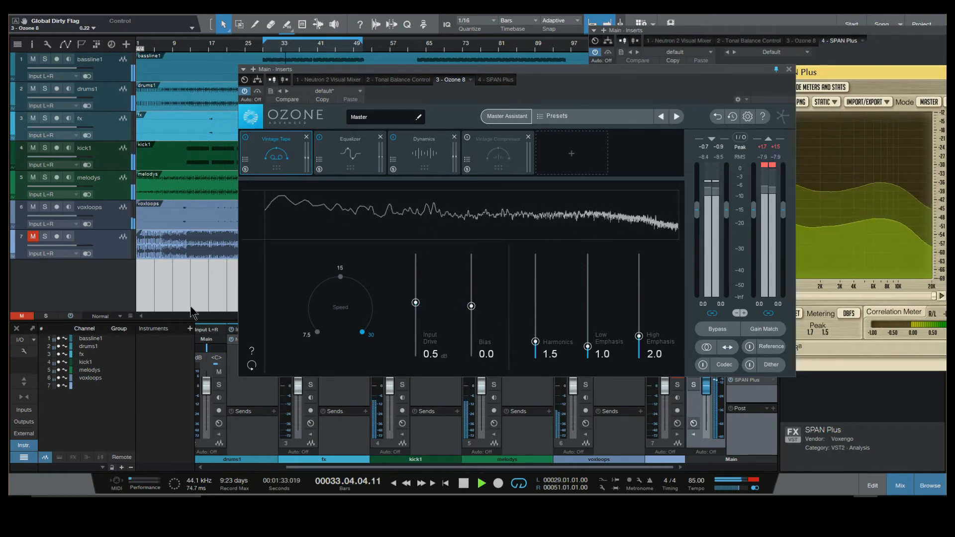
{"action": "left_click", "coordinate": [246, 138]}
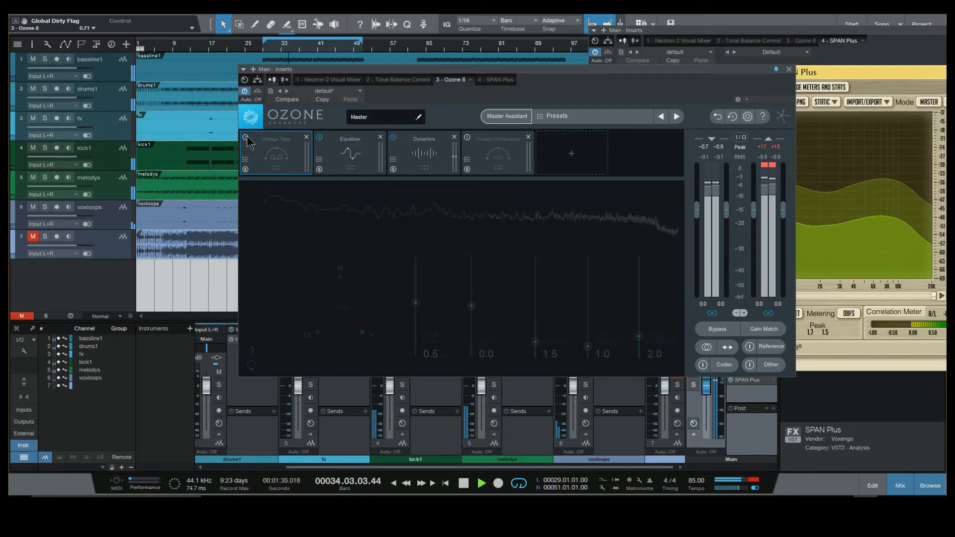
{"action": "left_click", "coordinate": [246, 138]}
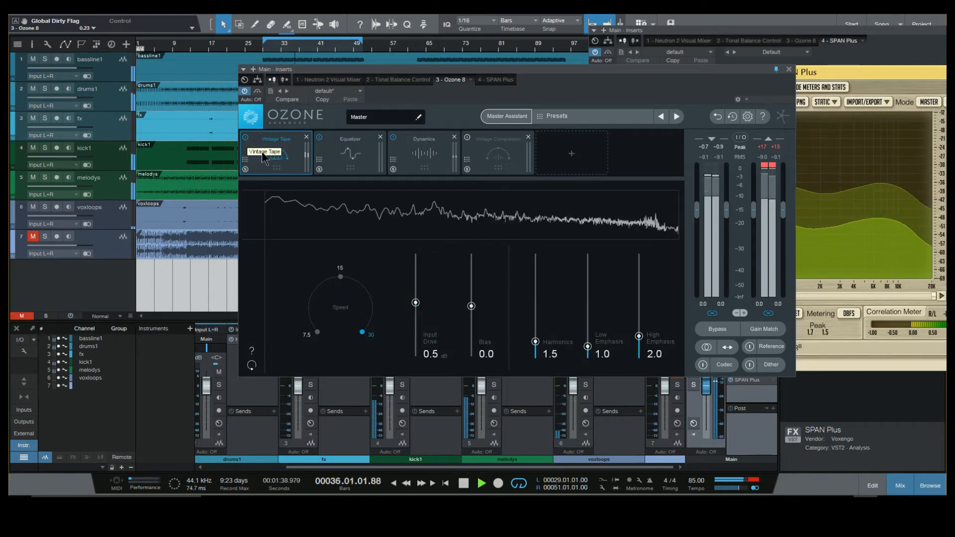
- Set the Vintage Tape's high emphasis to 1.7 and compare the master with the module on and bypassed
{"action": "left_click_drag", "start_coordinate": [639, 336], "coordinate": [640, 340]}
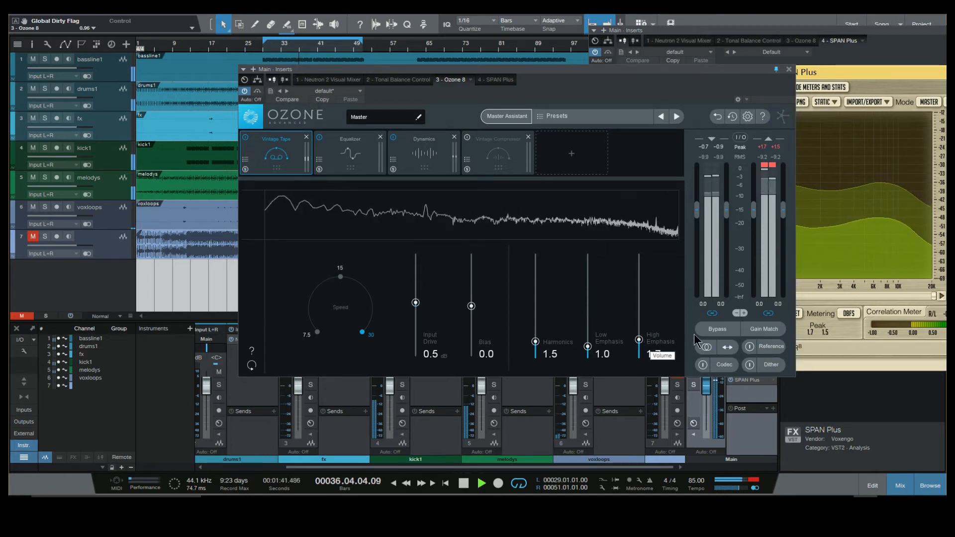
{"action": "left_click", "coordinate": [245, 138]}
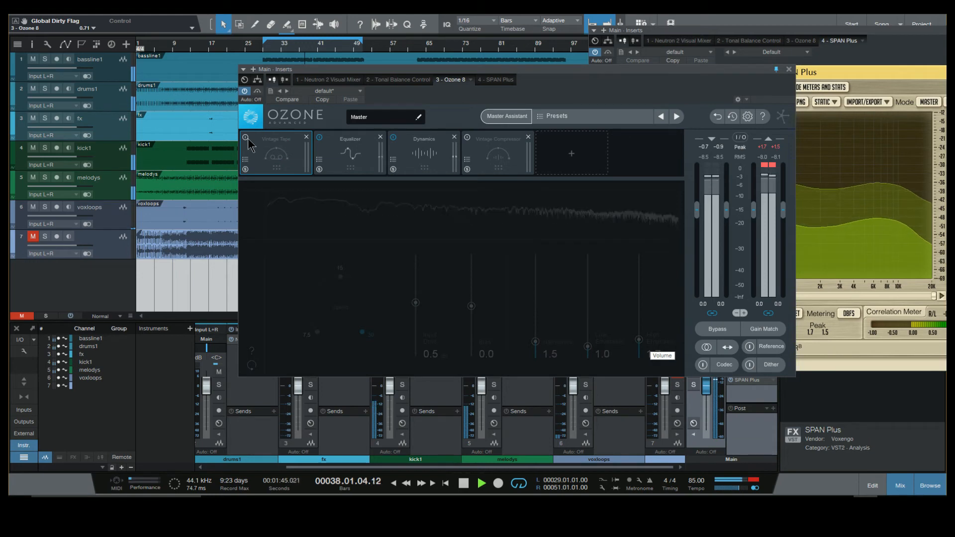
{"action": "left_click", "coordinate": [246, 139]}
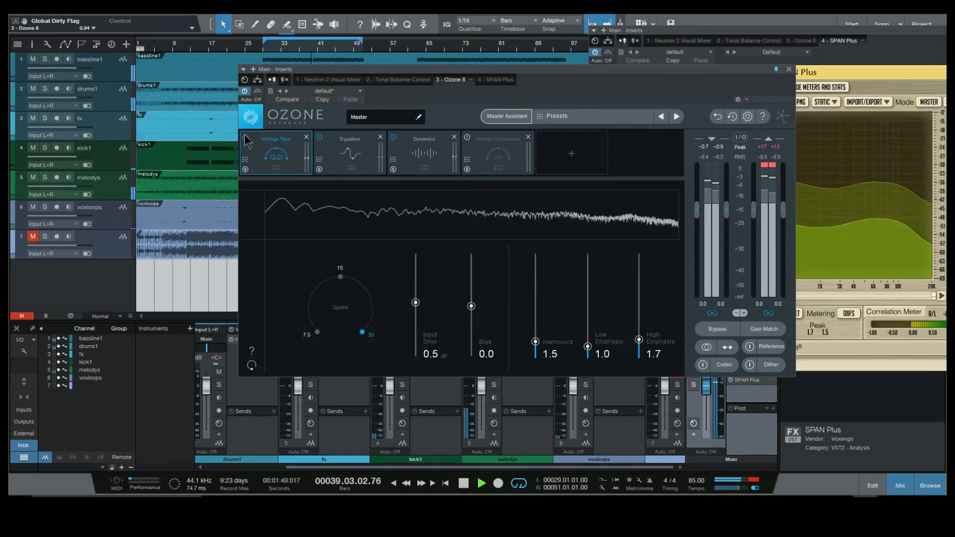
{"action": "left_click", "coordinate": [245, 139]}
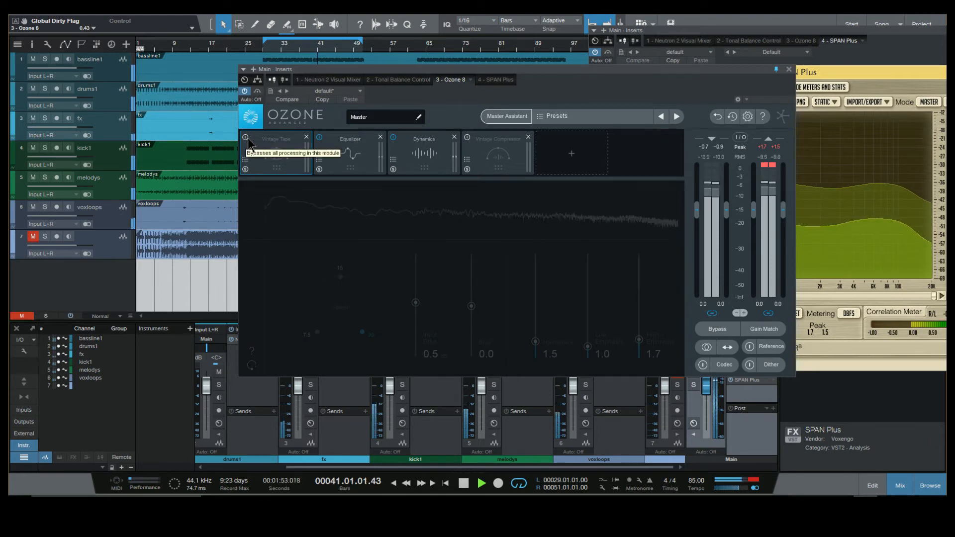
{"action": "left_click", "coordinate": [248, 138]}
- Move the Vintage Tape to the end of the chain, after the Vintage Compressor, and set its high emphasis to 1.5
{"action": "left_click_drag", "start_coordinate": [268, 150], "coordinate": [600, 140]}
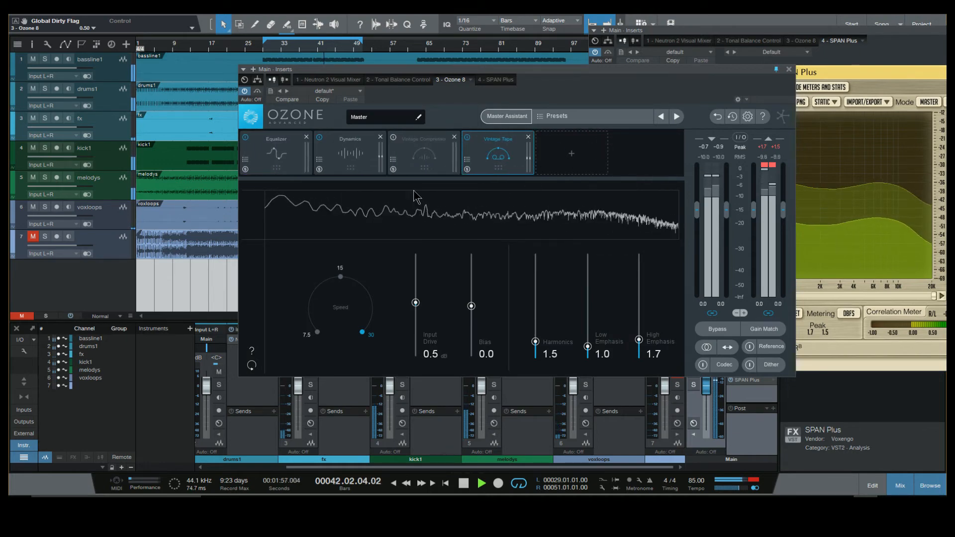
{"action": "left_click", "coordinate": [468, 137]}
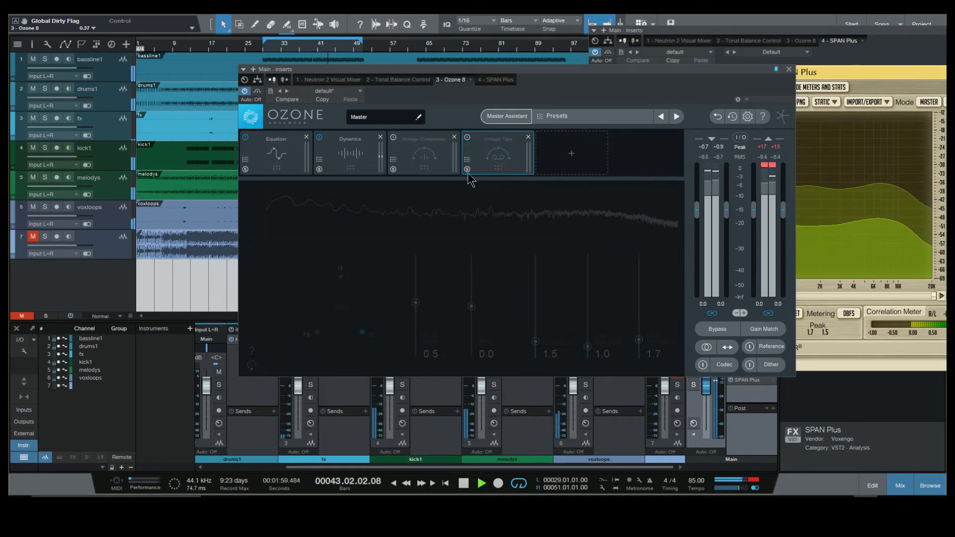
{"action": "left_click", "coordinate": [468, 138]}
{"action": "left_click_drag", "start_coordinate": [638, 340], "coordinate": [639, 341]}
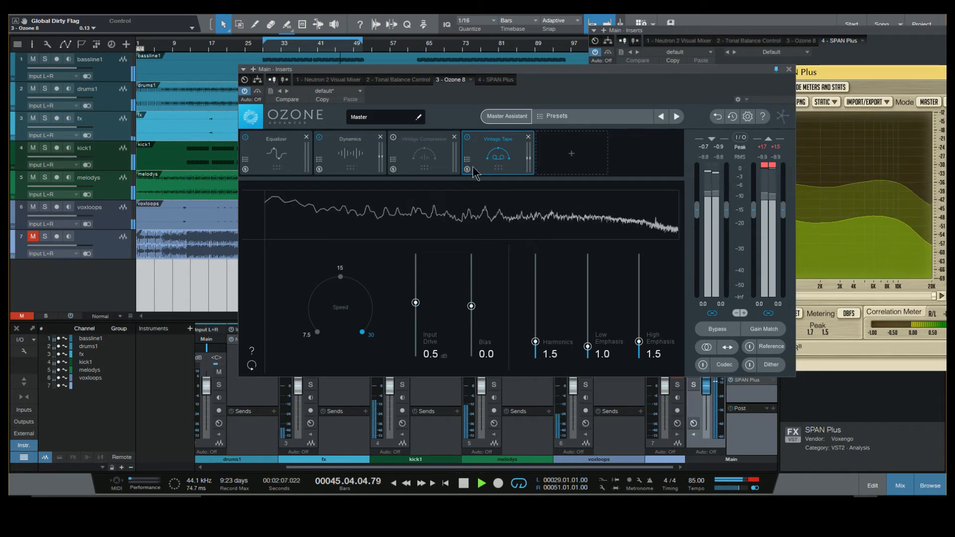
- Compare the master with and without the Vintage Tape, leave the module bypassed and stop playback
{"action": "left_click", "coordinate": [467, 138]}
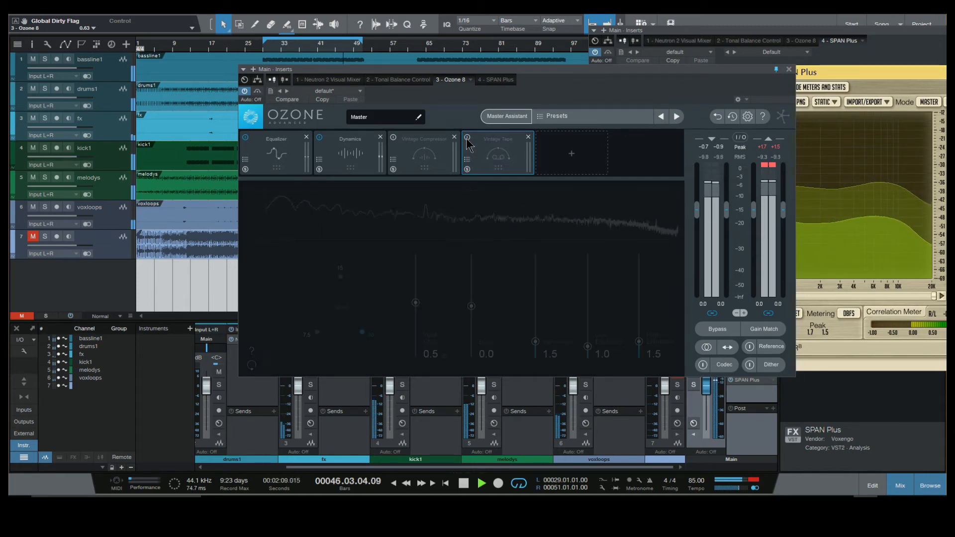
{"action": "left_click", "coordinate": [467, 138]}
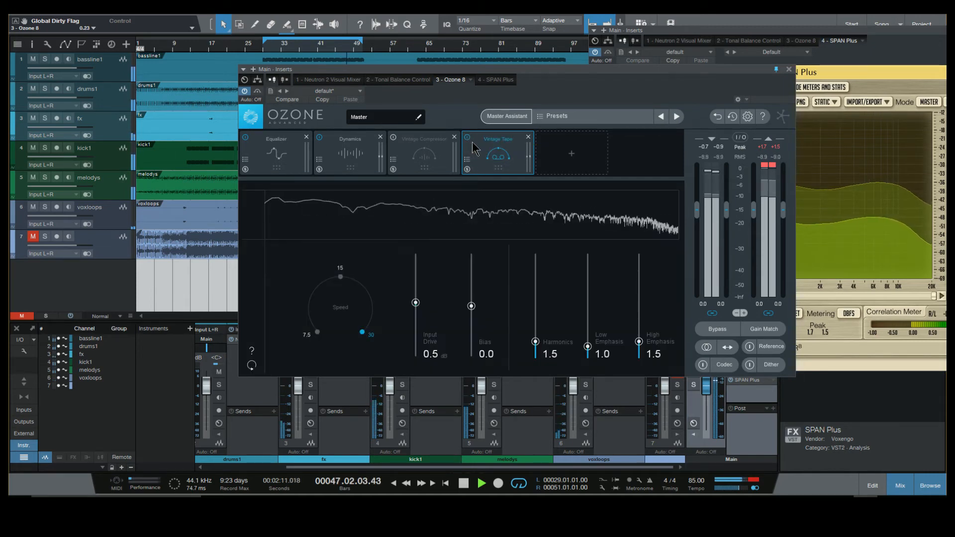
{"action": "left_click", "coordinate": [467, 139]}
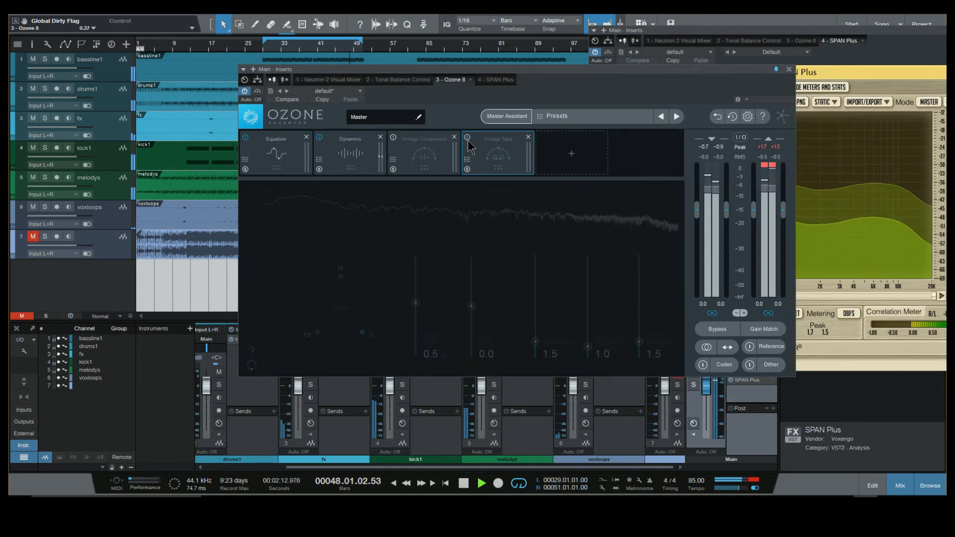
{"action": "key", "text": "space"}
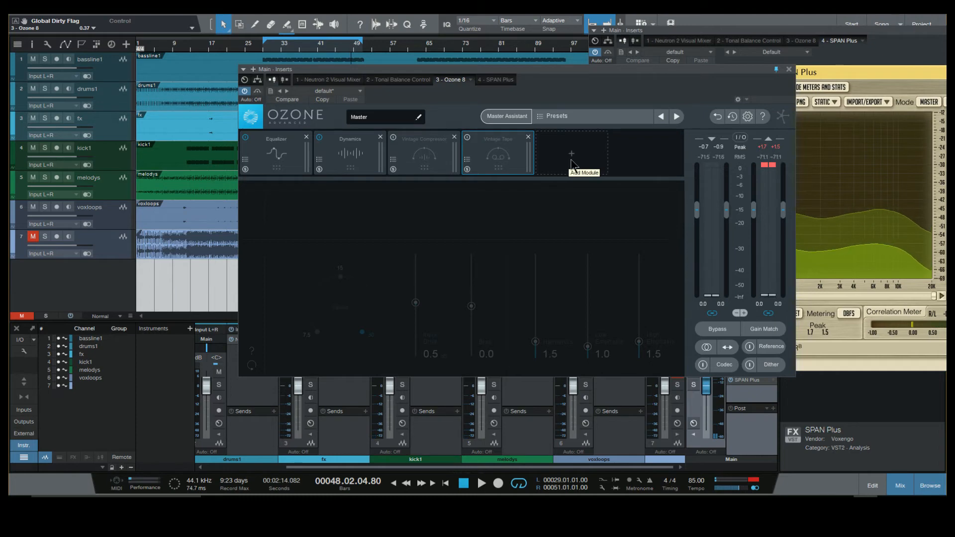
- Add an Imager module at the end of the chain and link its bands
{"action": "left_click", "coordinate": [566, 172]}
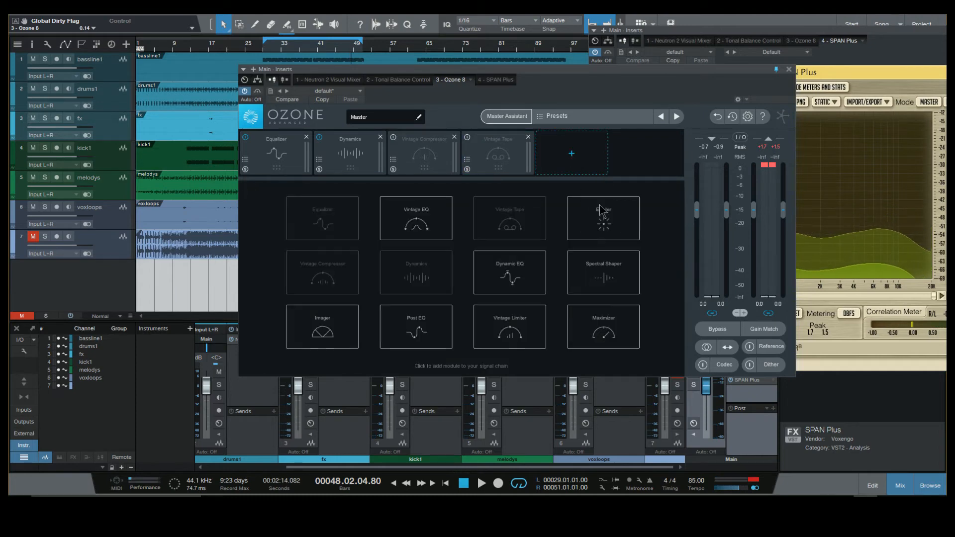
{"action": "left_click", "coordinate": [331, 326]}
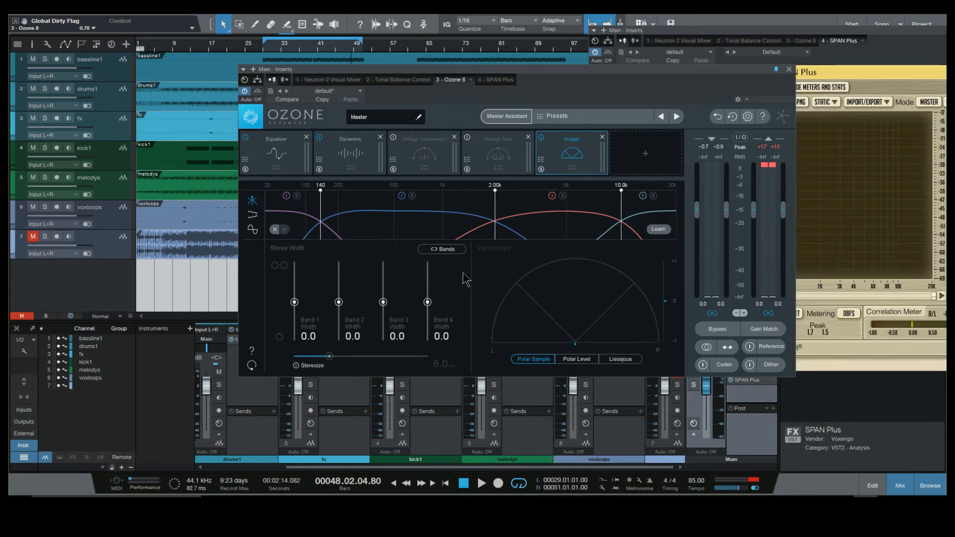
{"action": "left_click", "coordinate": [446, 250]}
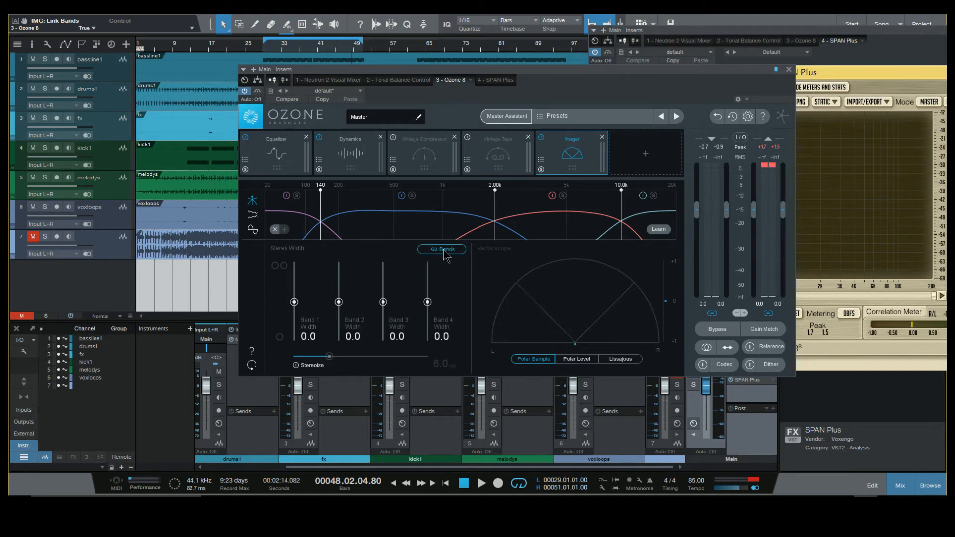
- With the loop playing and the Imager's bands unlinked, set Band 4 width to 3.8 and Band 3 width to 2.5, checking against bypass
{"action": "key", "text": "space"}
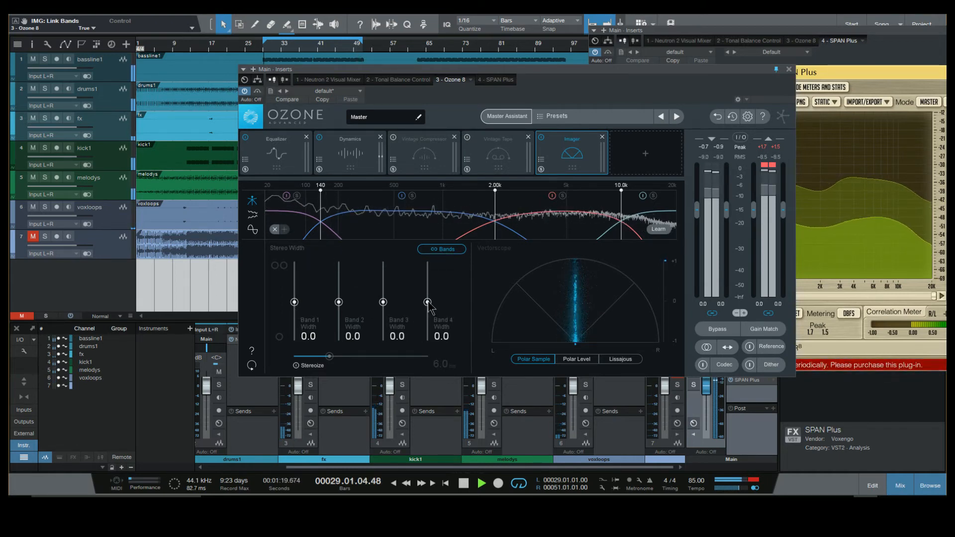
{"action": "left_click", "coordinate": [442, 249]}
{"action": "left_click_drag", "start_coordinate": [428, 302], "coordinate": [384, 300]}
{"action": "left_click", "coordinate": [383, 302]}
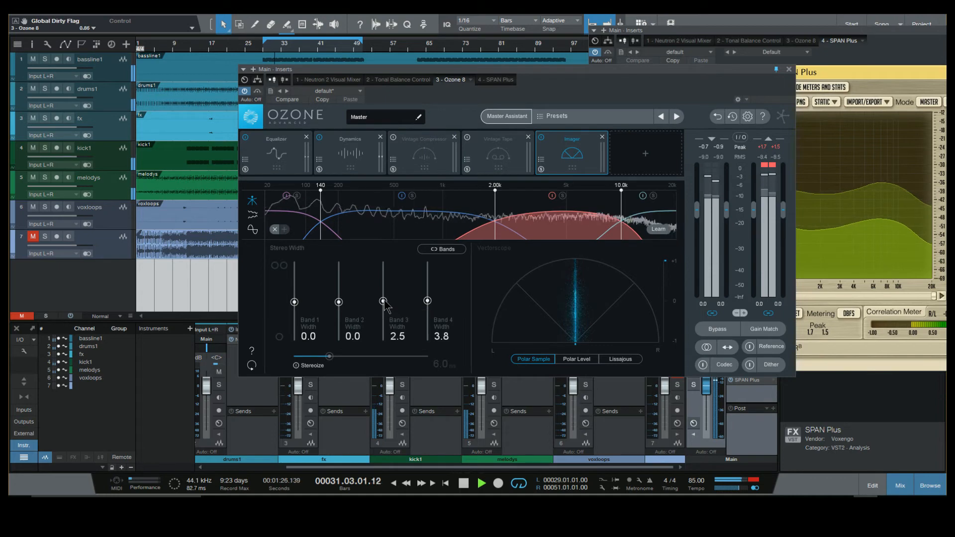
{"action": "left_click", "coordinate": [542, 138]}
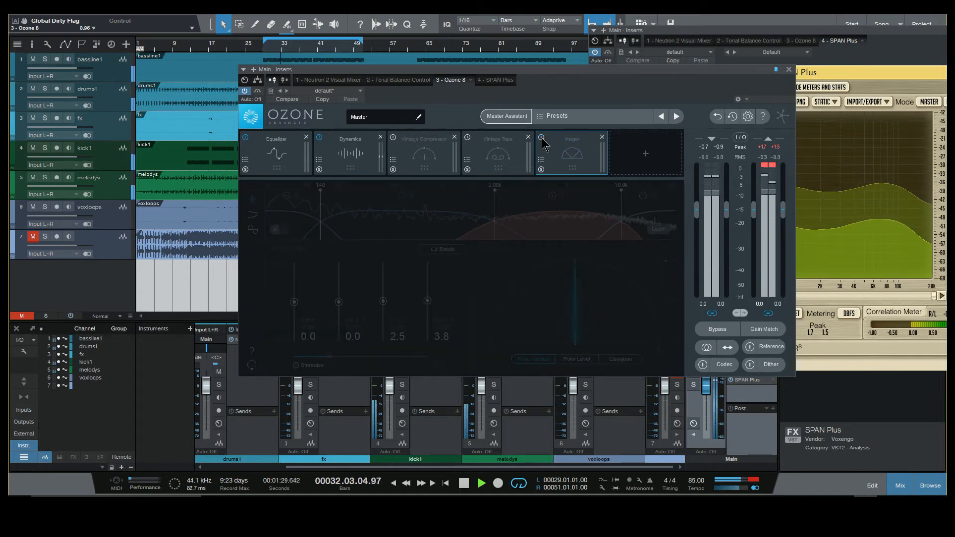
{"action": "left_click", "coordinate": [542, 138]}
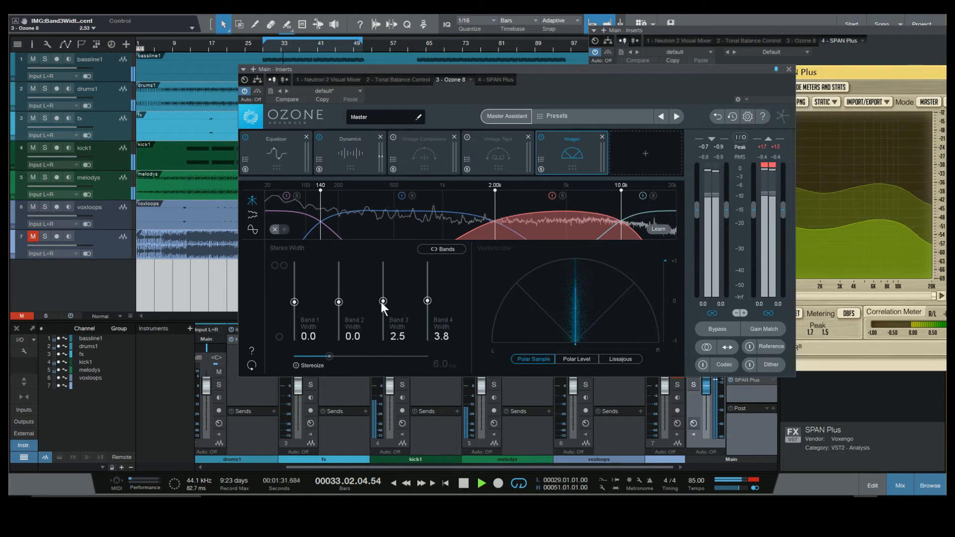
- Set the Imager's width to 1.0 for Band 3 and 2.0 for Band 4, and bypass the module for comparison
{"action": "double_click", "coordinate": [382, 302]}
{"action": "double_click", "coordinate": [404, 337]}
{"action": "type", "text": "1"}
{"action": "key", "text": "Return"}
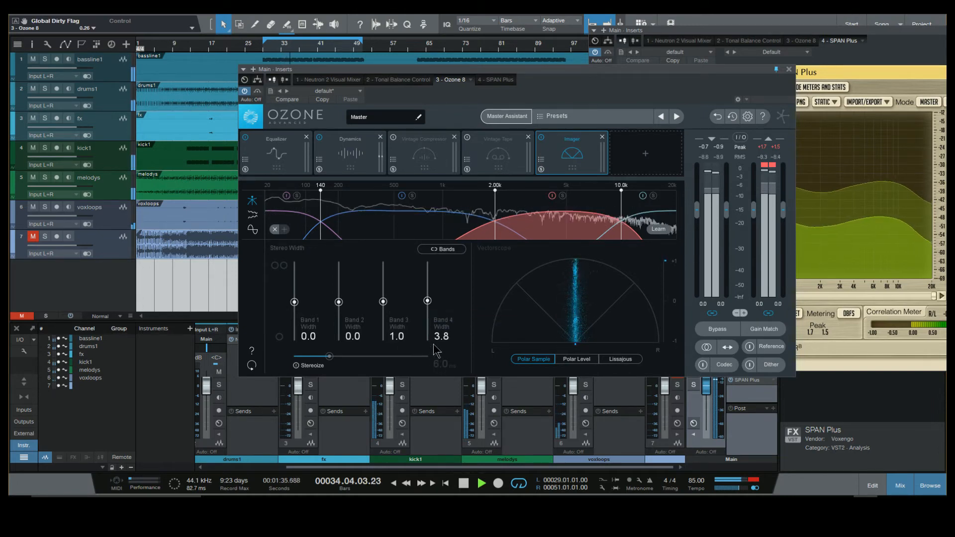
{"action": "double_click", "coordinate": [439, 337]}
{"action": "type", "text": "2"}
{"action": "key", "text": "Return"}
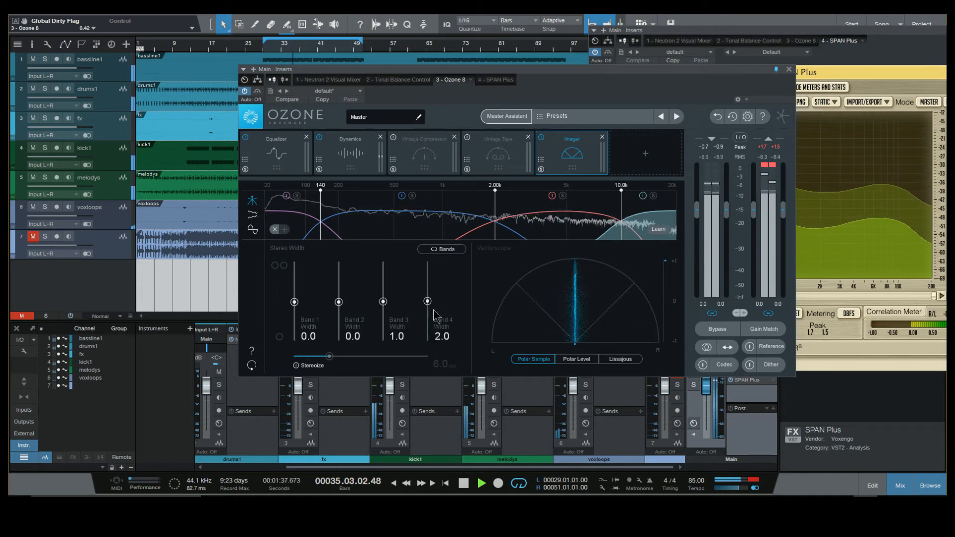
{"action": "left_click", "coordinate": [541, 138]}
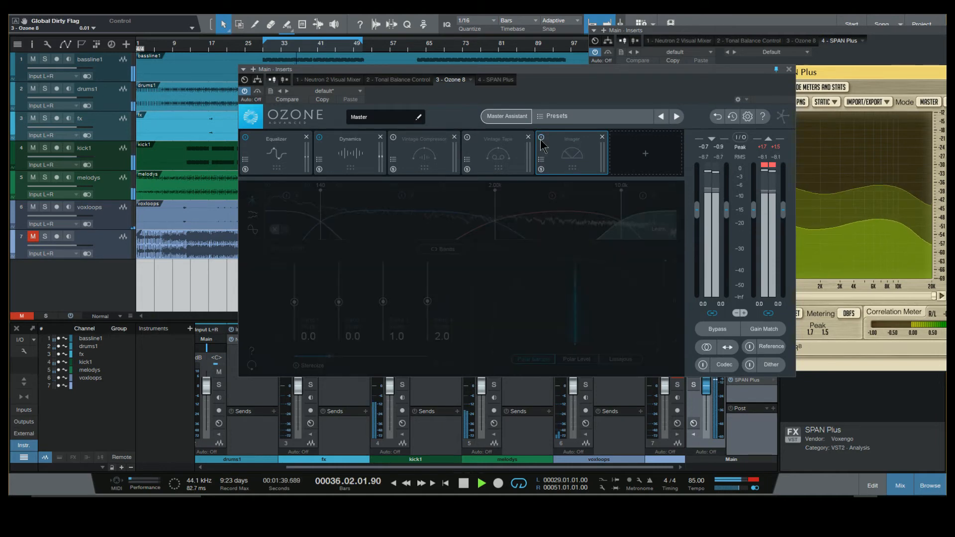
- Re-enable the Imager and move its Band 2/Band 3 crossover to 2.45 kHz, checking Band 3 against bypass before stopping playback
{"action": "left_click", "coordinate": [541, 138]}
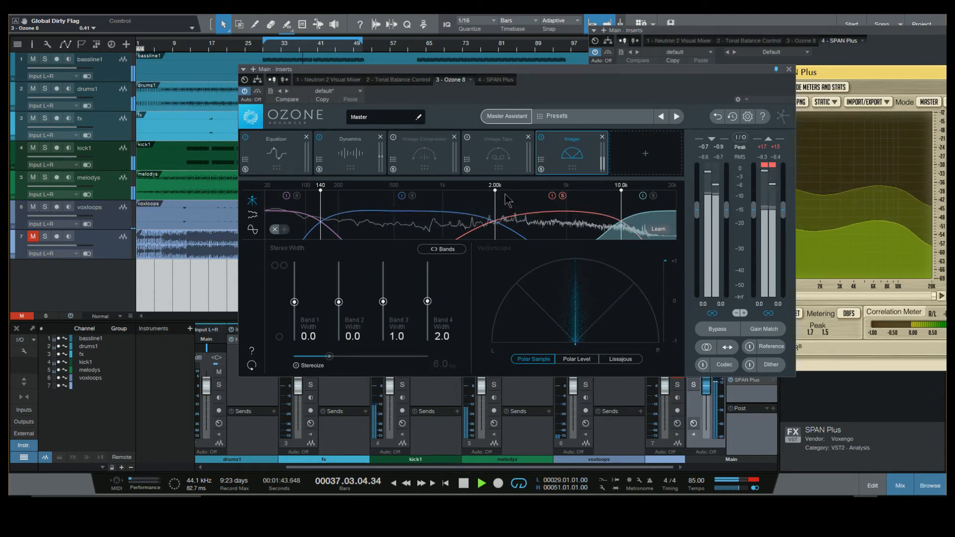
{"action": "left_click_drag", "start_coordinate": [495, 191], "coordinate": [511, 191]}
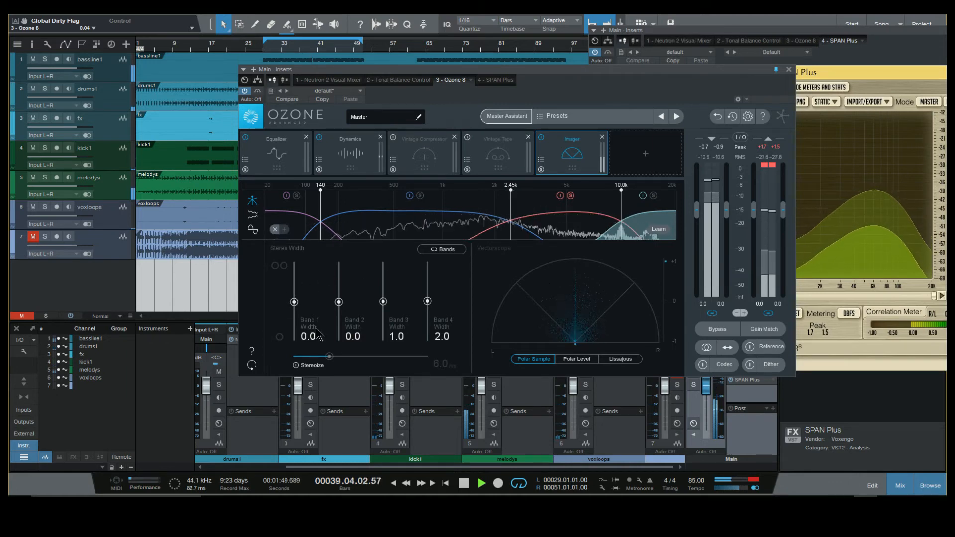
{"action": "left_click", "coordinate": [560, 196]}
{"action": "left_click", "coordinate": [560, 196]}
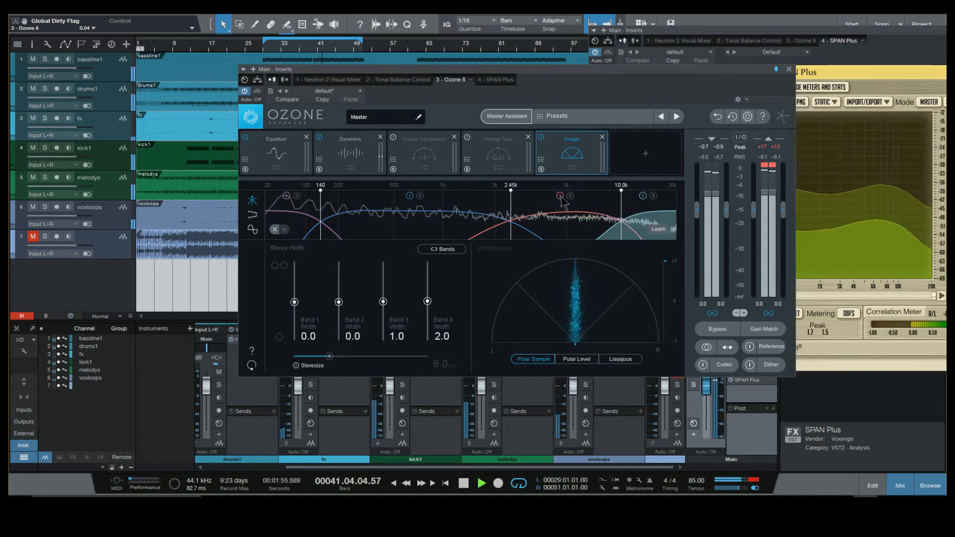
{"action": "key", "text": "space"}
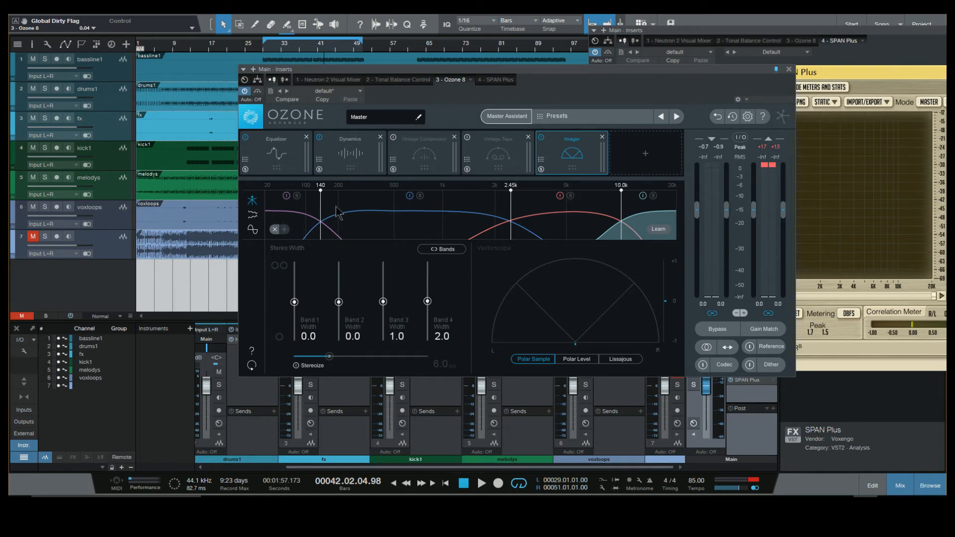
- Play the loop and compare the master with and without the entire Ozone chain
{"action": "key", "text": "space"}
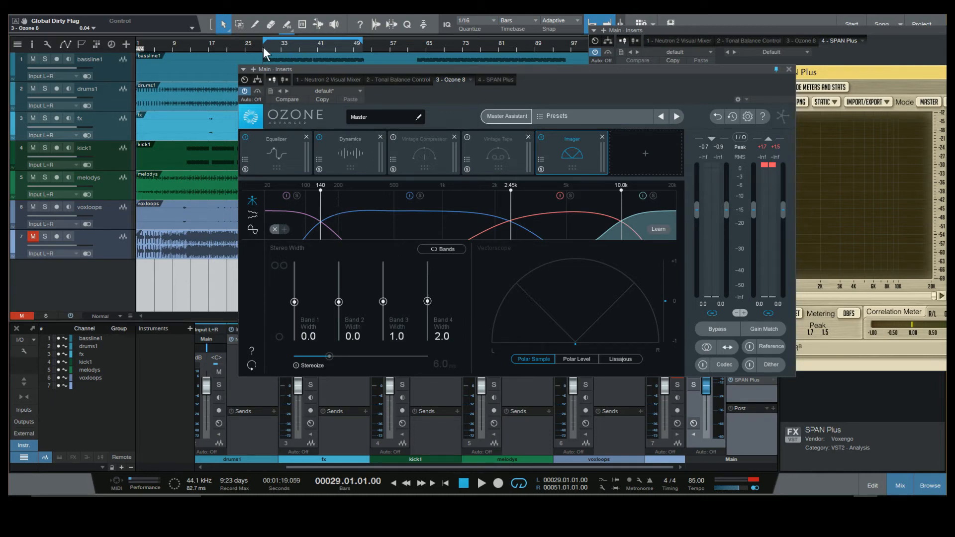
{"action": "left_click", "coordinate": [257, 92]}
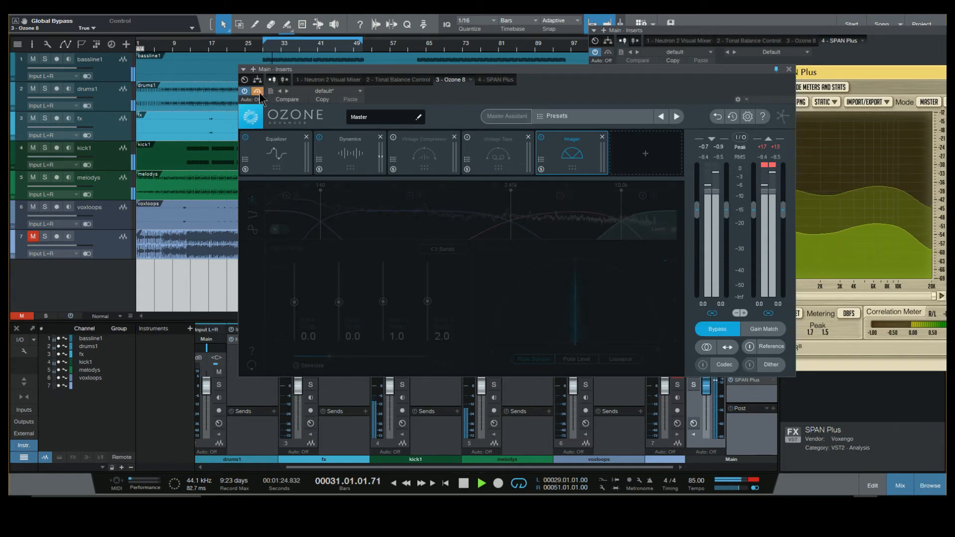
{"action": "left_click", "coordinate": [262, 91]}
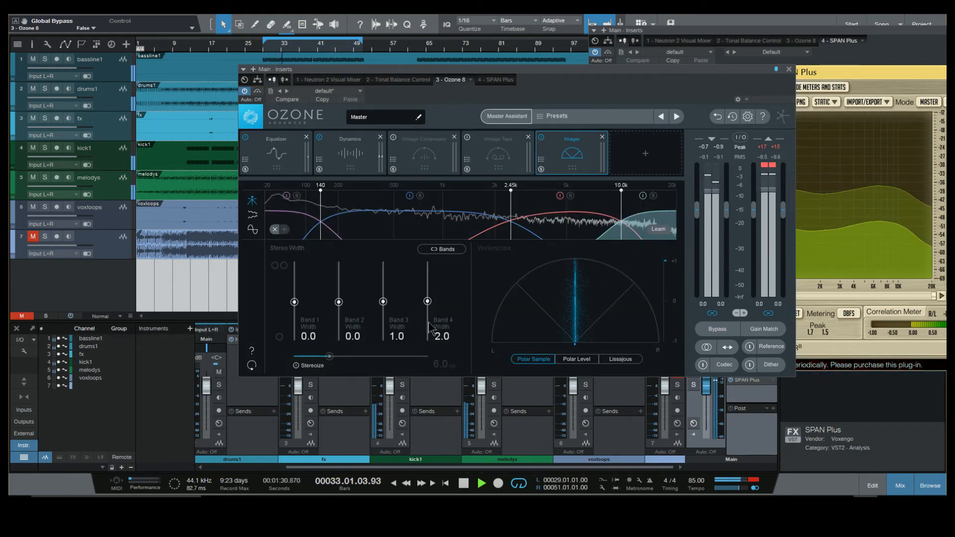
- Set the Imager's Band 4 width to 1.0 and compare the module against bypass
{"action": "double_click", "coordinate": [442, 336]}
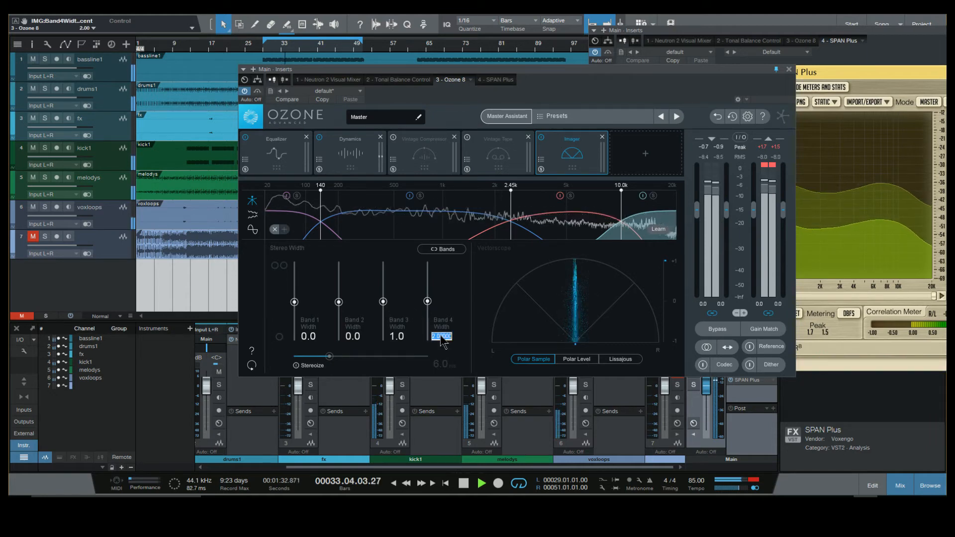
{"action": "type", "text": "1"}
{"action": "key", "text": "Return"}
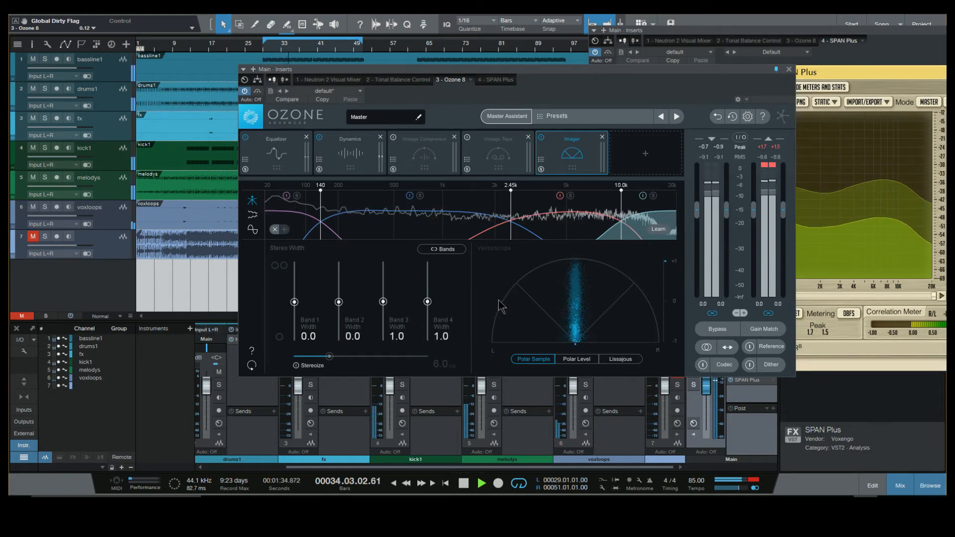
{"action": "left_click", "coordinate": [541, 139]}
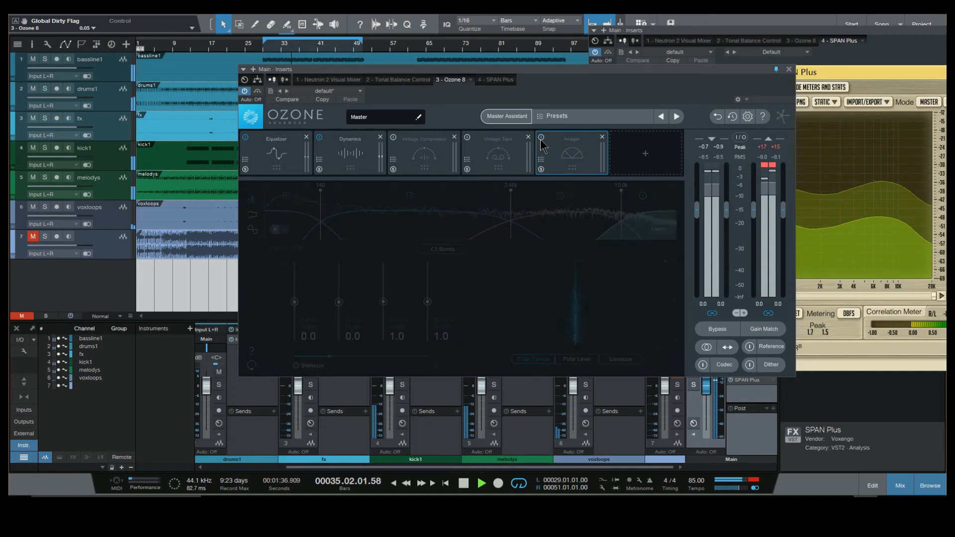
{"action": "left_click", "coordinate": [541, 139]}
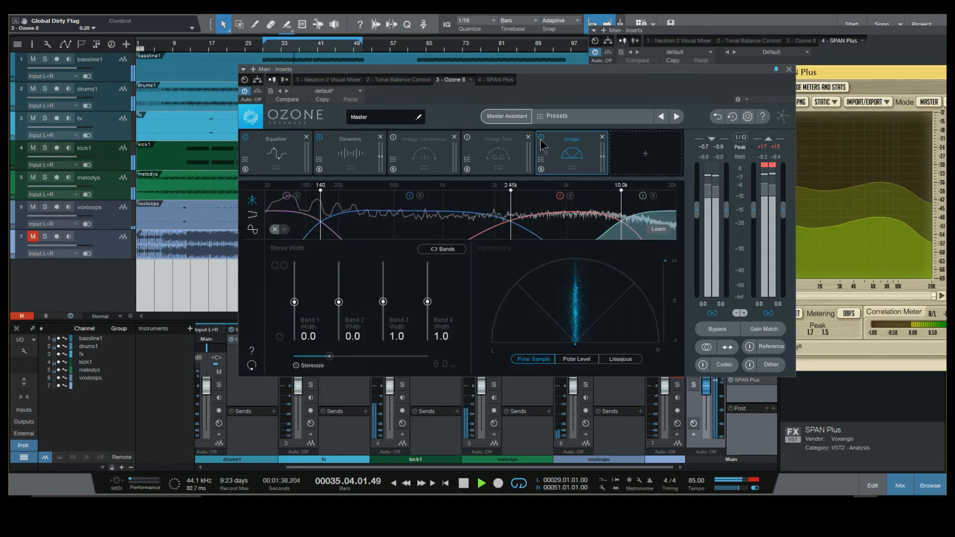
- Remove the Vintage Tape module from the Ozone chain
{"action": "left_click", "coordinate": [467, 137]}
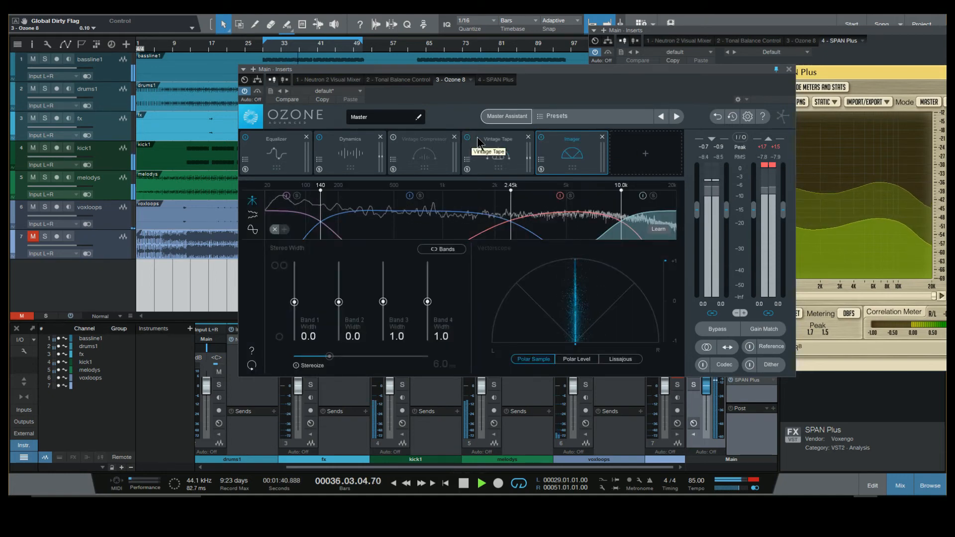
{"action": "left_click", "coordinate": [484, 142]}
{"action": "left_click", "coordinate": [529, 138]}
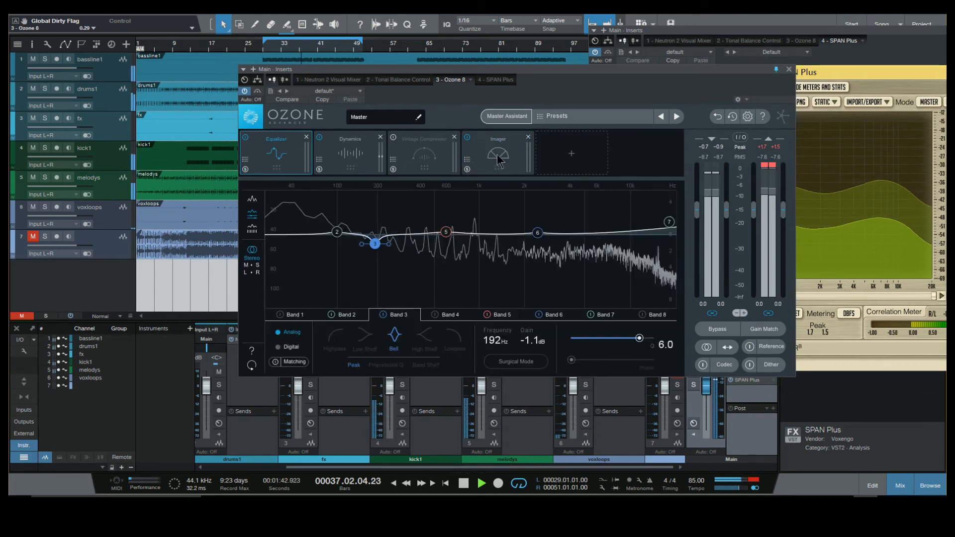
- Compare the playing master with the Imager bypassed and with all of Ozone bypassed, leaving both active
{"action": "left_click", "coordinate": [470, 138]}
{"action": "left_click", "coordinate": [471, 143]}
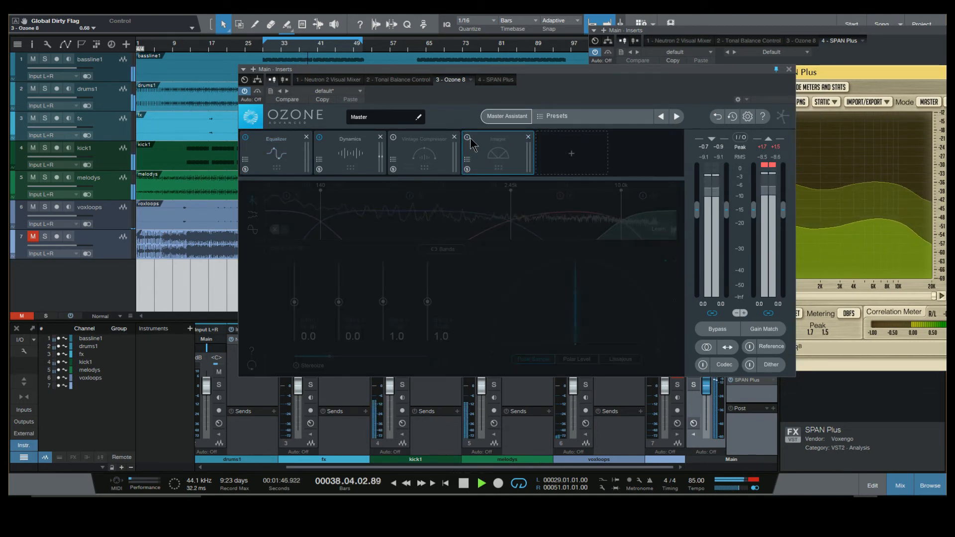
{"action": "left_click", "coordinate": [468, 139]}
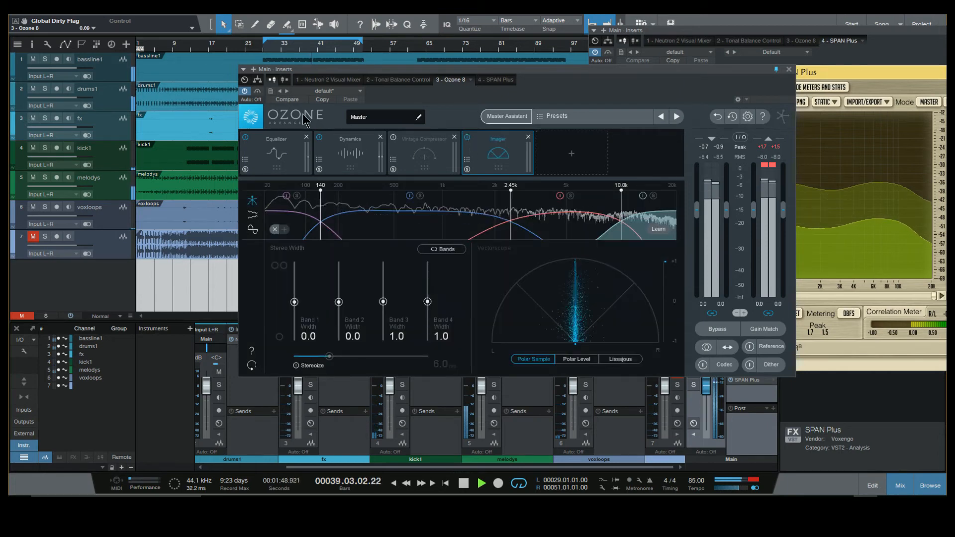
{"action": "left_click", "coordinate": [258, 94]}
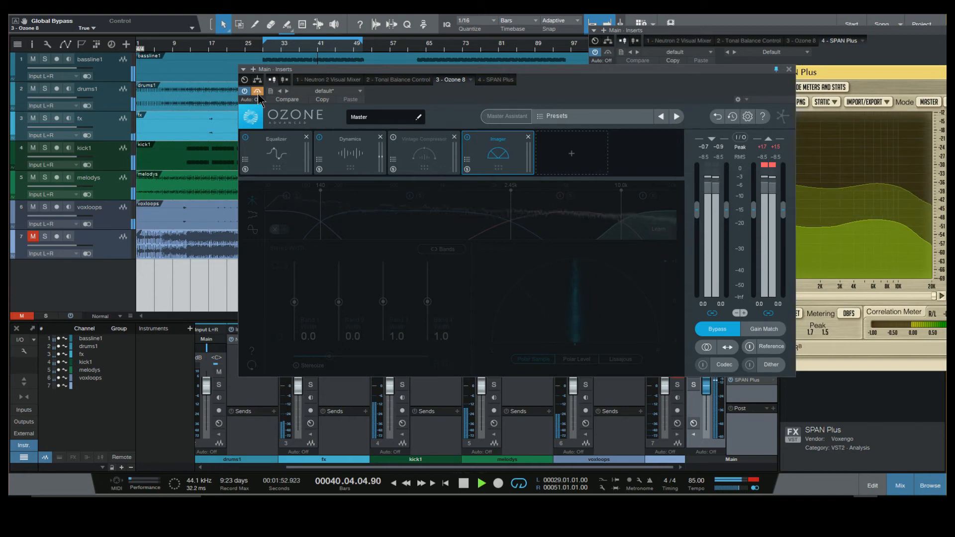
{"action": "left_click", "coordinate": [257, 92]}
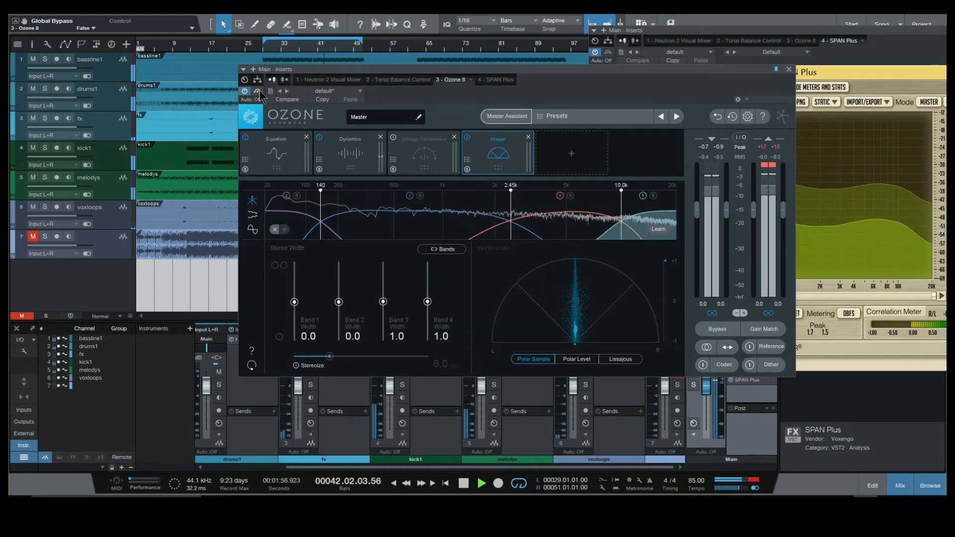
{"action": "left_click", "coordinate": [257, 92]}
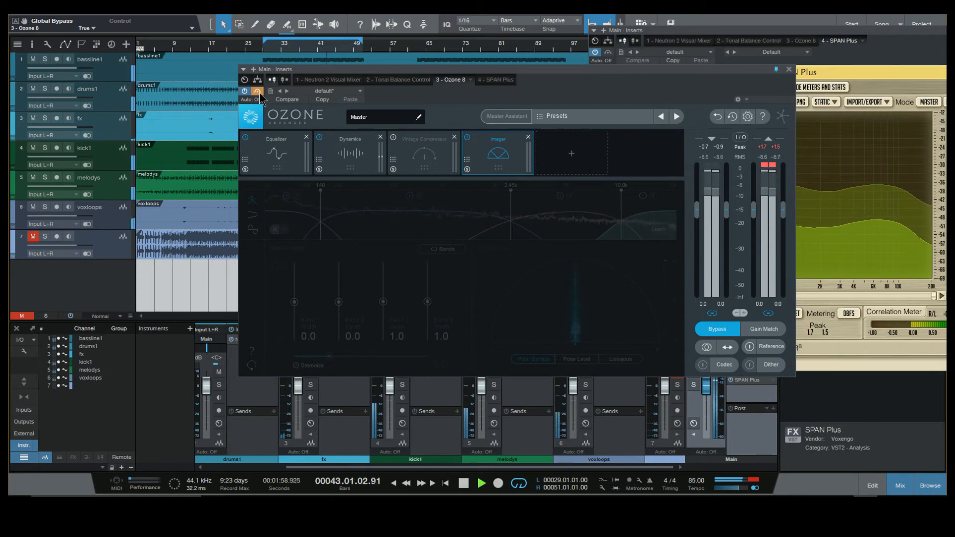
{"action": "left_click", "coordinate": [258, 92]}
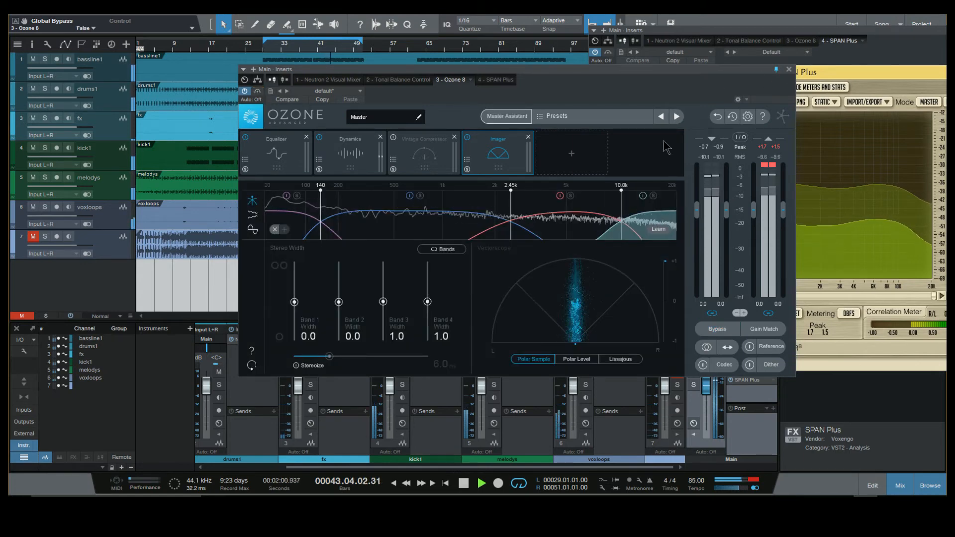
- Add a Vintage Limiter at the end of the chain, set its threshold to 0.0 dB and stop playback
{"action": "left_click", "coordinate": [572, 153]}
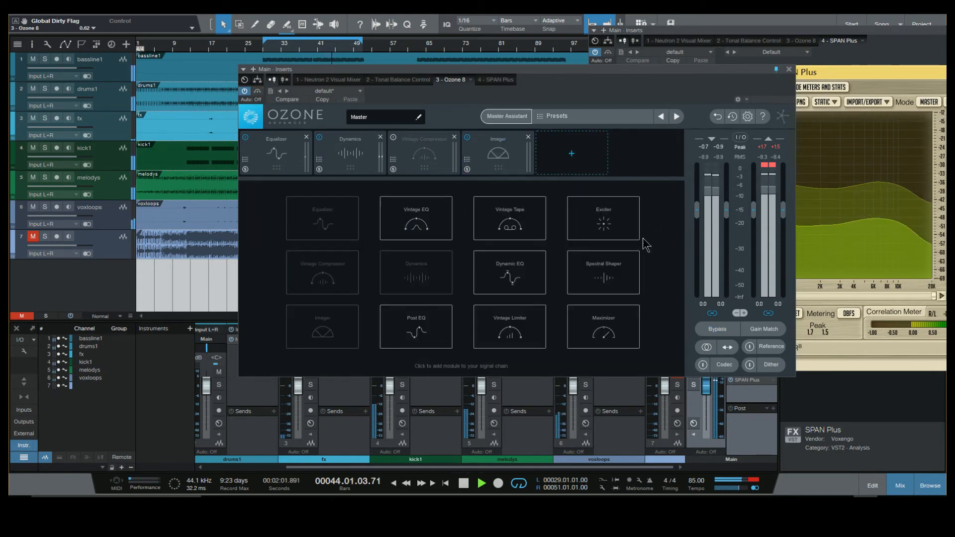
{"action": "left_click", "coordinate": [504, 342]}
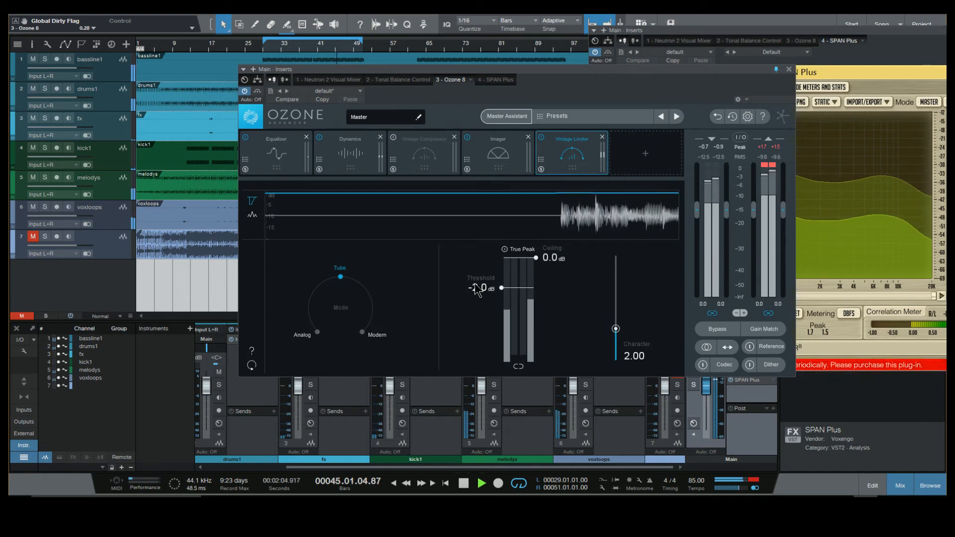
{"action": "left_click_drag", "start_coordinate": [476, 290], "coordinate": [469, 229]}
{"action": "key", "text": "space"}
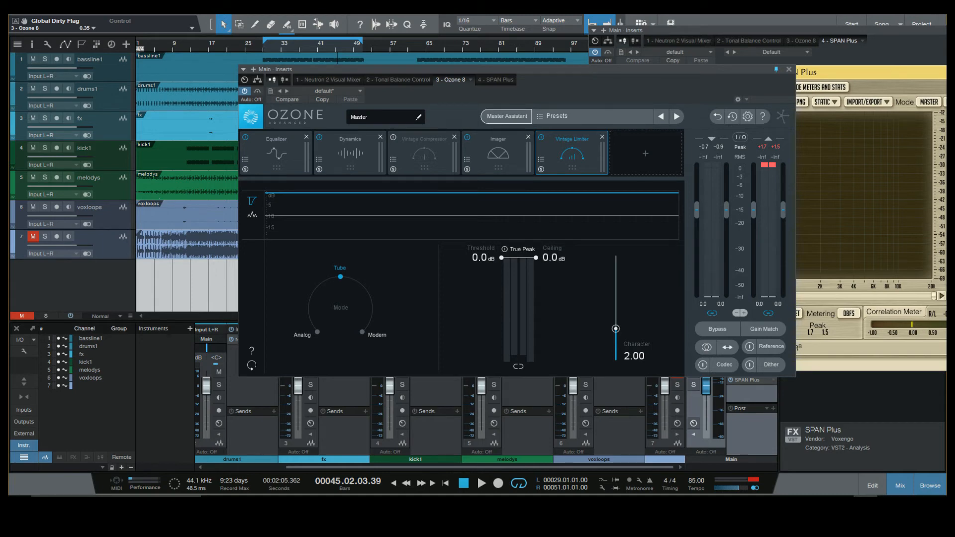
- Clear the effects browser's search and add bx_meter after SPAN Plus in the Main channel's inserts
{"action": "left_click", "coordinate": [940, 31]}
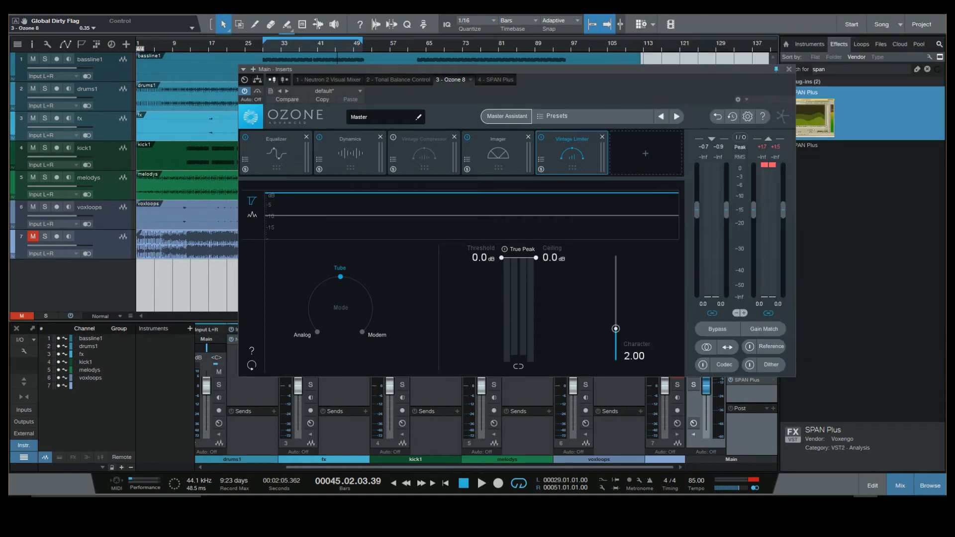
{"action": "double_click", "coordinate": [830, 69]}
{"action": "key", "text": "BackSpace"}
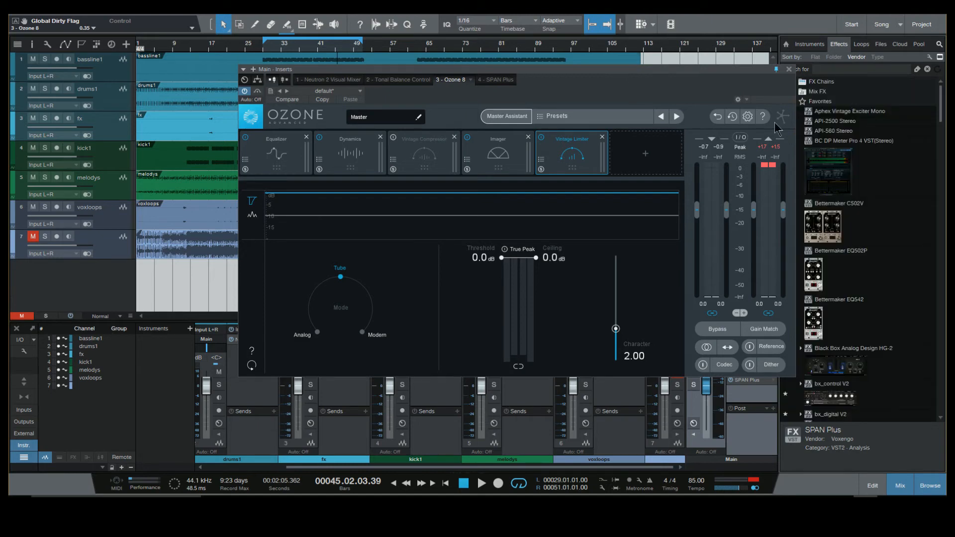
{"action": "scroll", "coordinate": [919, 230], "scroll_direction": "down", "scroll_amount": 5}
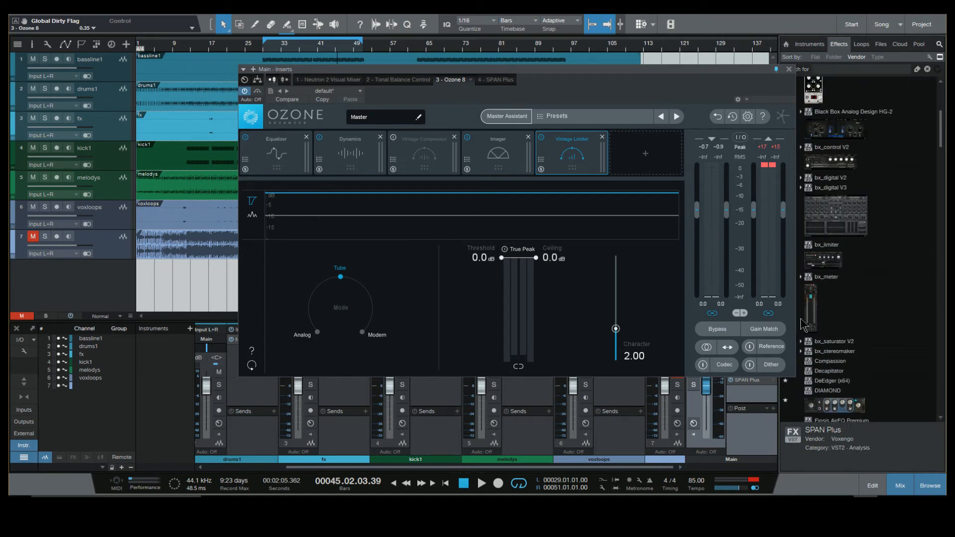
{"action": "left_click", "coordinate": [788, 70]}
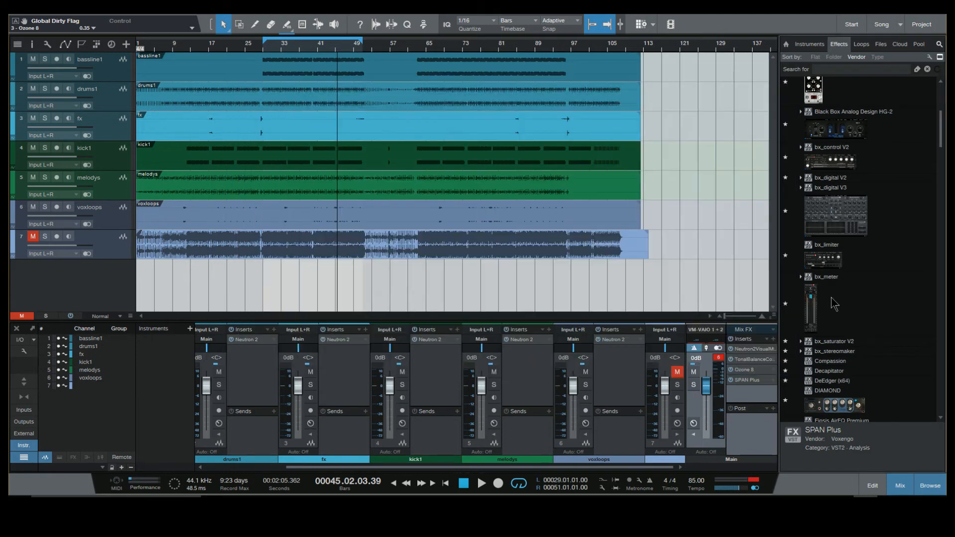
{"action": "left_click_drag", "start_coordinate": [818, 307], "coordinate": [746, 393]}
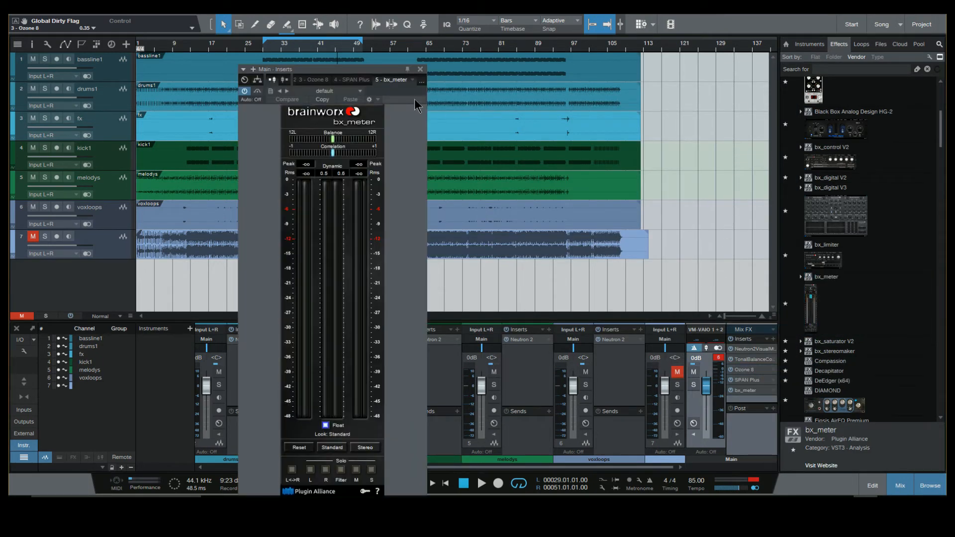
{"action": "left_click_drag", "start_coordinate": [396, 72], "coordinate": [620, 24]}
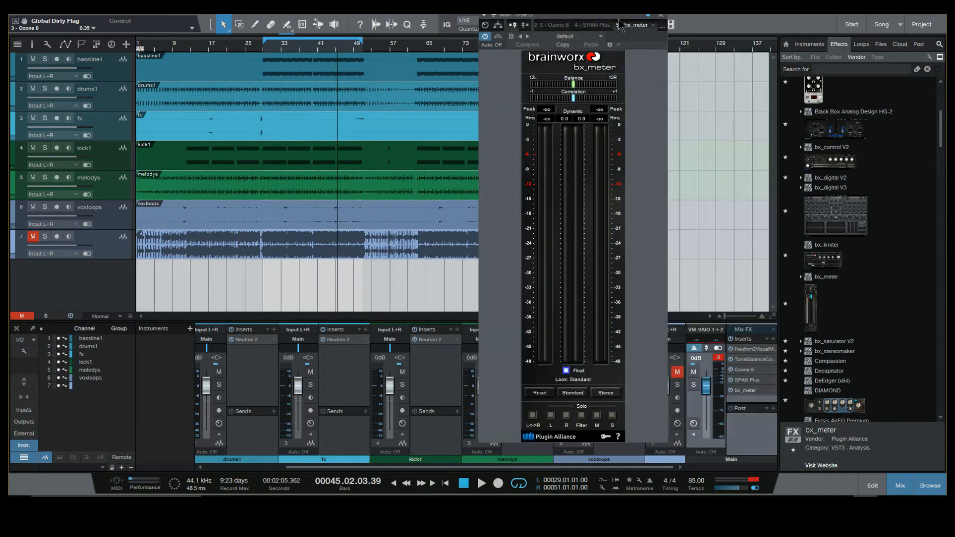
- Reopen Ozone 8, arrange its window beside bx_meter and start loop playback
{"action": "left_click", "coordinate": [756, 371]}
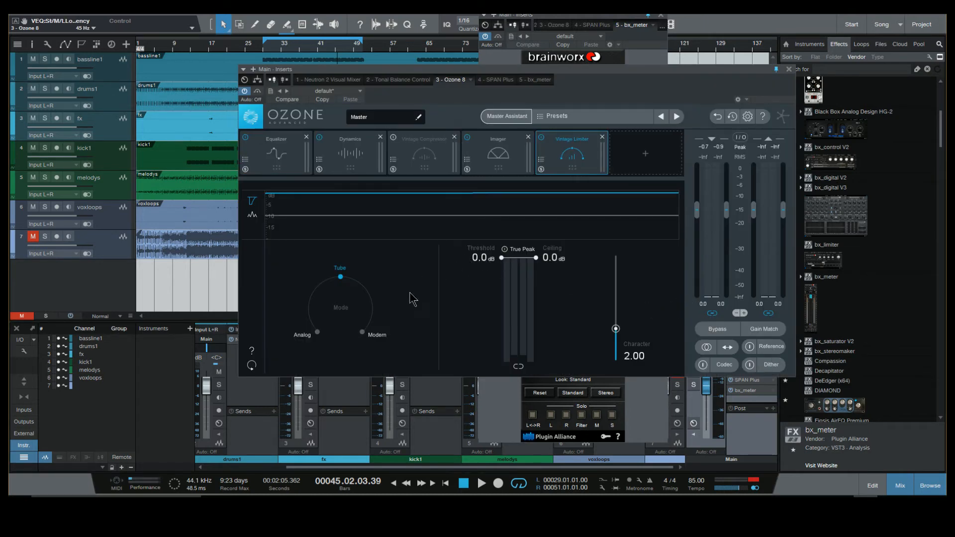
{"action": "left_click_drag", "start_coordinate": [617, 27], "coordinate": [746, 40]}
{"action": "left_click_drag", "start_coordinate": [559, 72], "coordinate": [374, 85]}
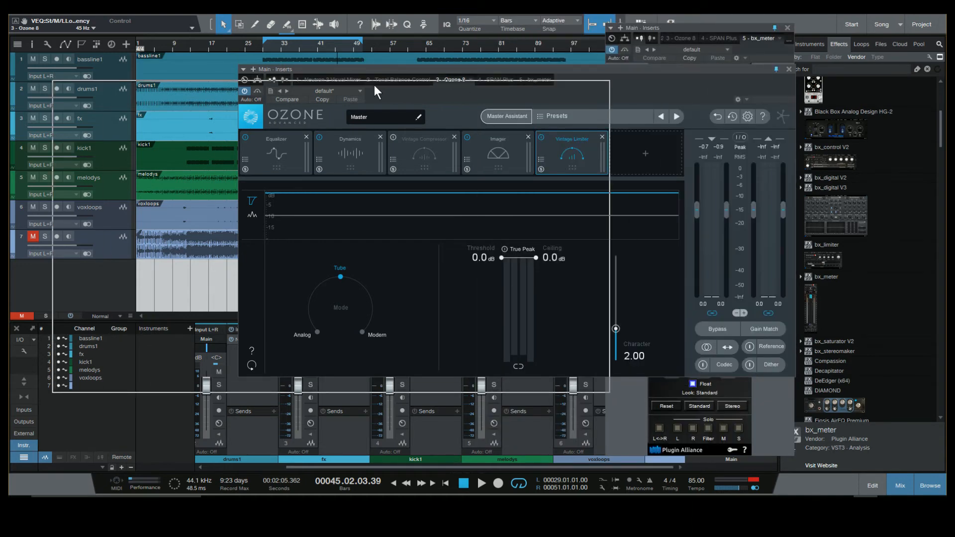
{"action": "left_click_drag", "start_coordinate": [497, 84], "coordinate": [469, 73]}
{"action": "key", "text": "space"}
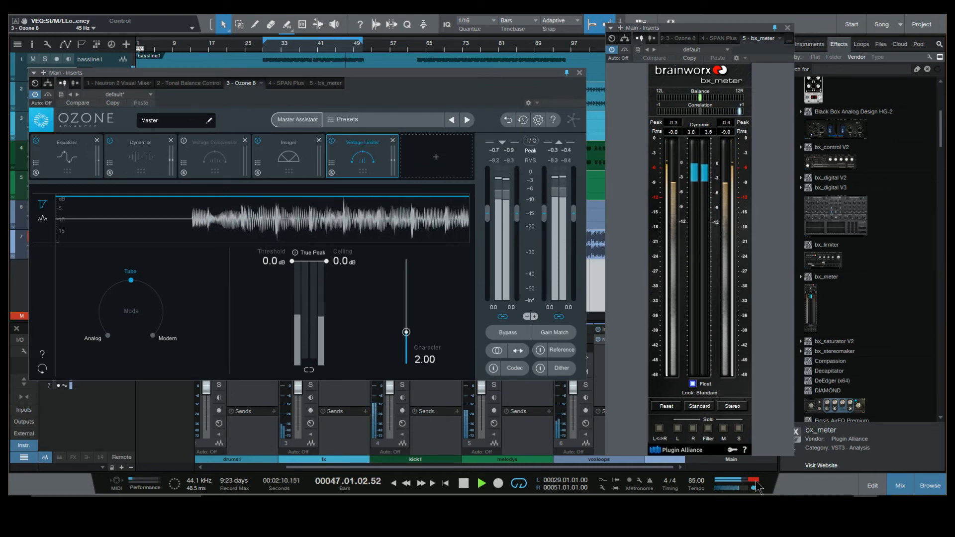
- Close the bx_meter window, reposition the Ozone window and reopen bx_meter to monitor the playing loop
{"action": "left_click", "coordinate": [788, 27]}
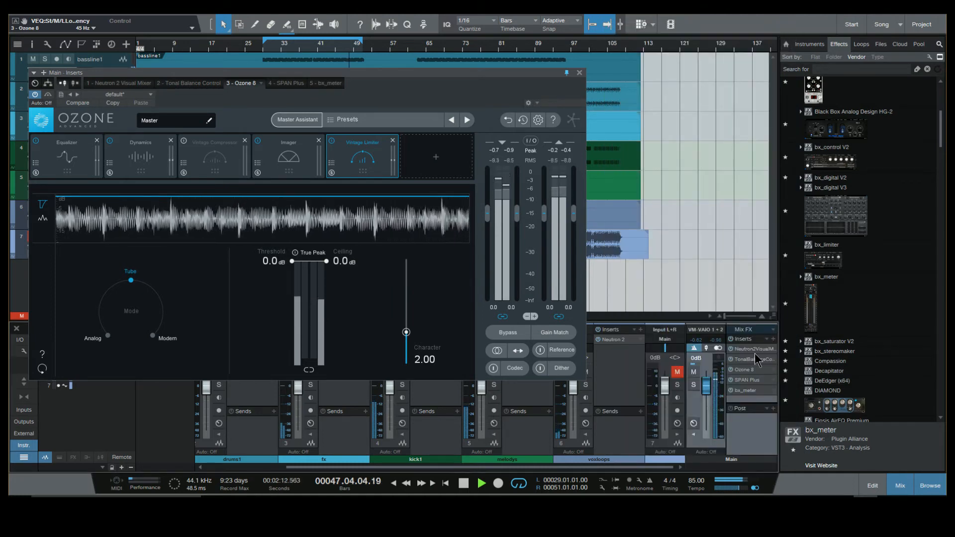
{"action": "left_click", "coordinate": [730, 370]}
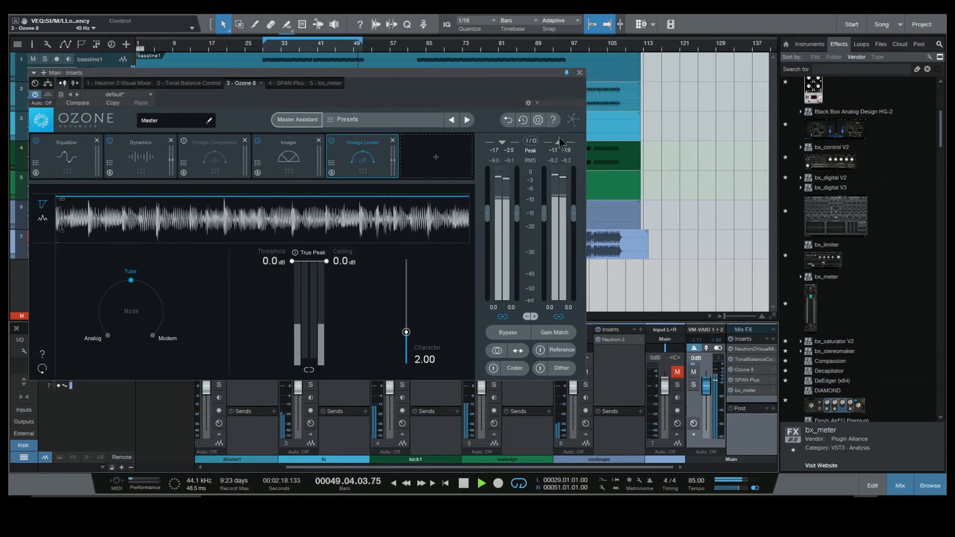
{"action": "left_click_drag", "start_coordinate": [501, 81], "coordinate": [565, 104]}
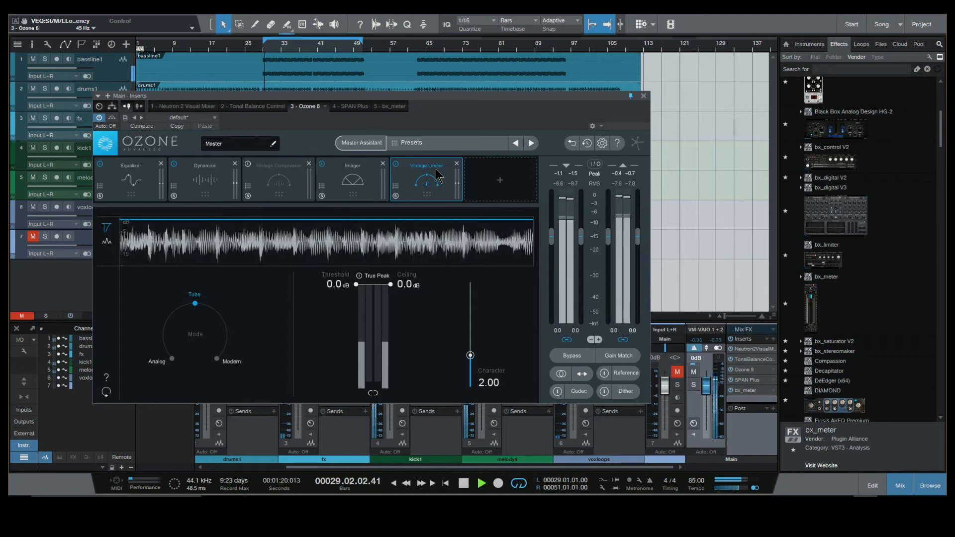
{"action": "left_click", "coordinate": [749, 390]}
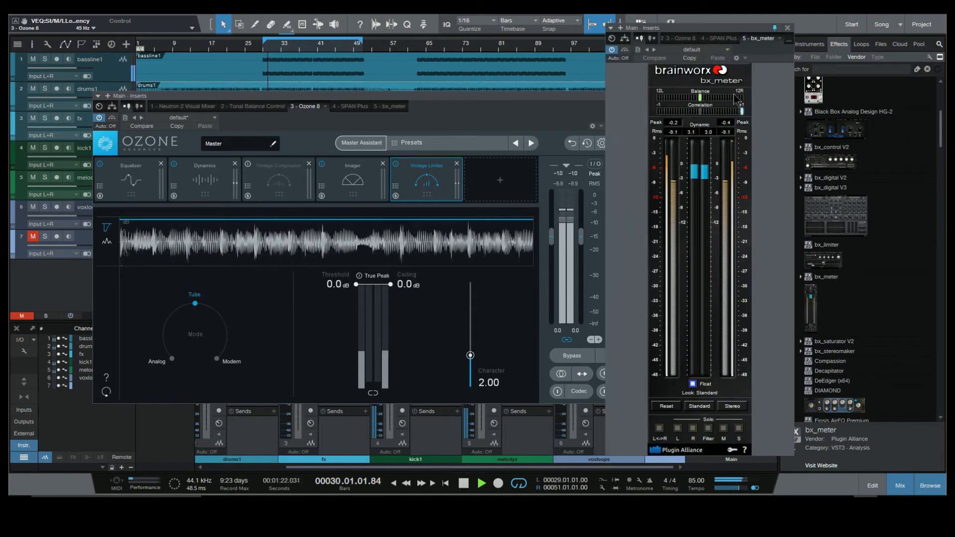
- Move bx_meter clear of Ozone and set the Vintage Limiter's threshold to -1.0 dB and Character to 3.23
{"action": "left_click_drag", "start_coordinate": [730, 27], "coordinate": [824, 17]}
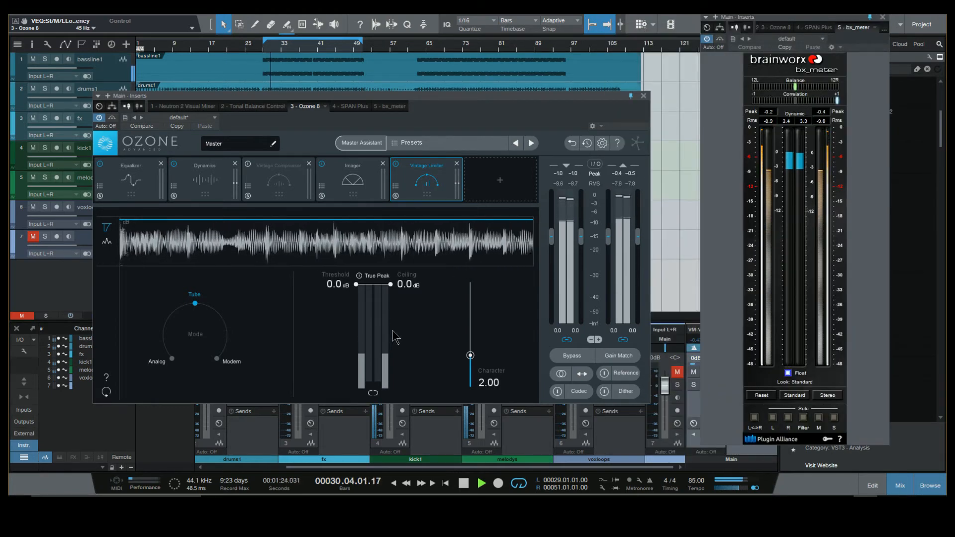
{"action": "double_click", "coordinate": [336, 284]}
{"action": "type", "text": "-1"}
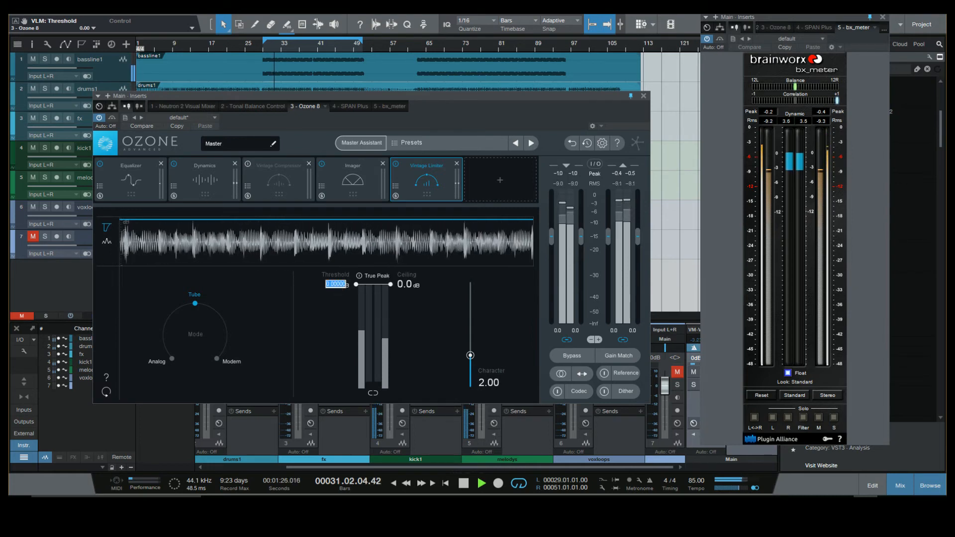
{"action": "key", "text": "Return"}
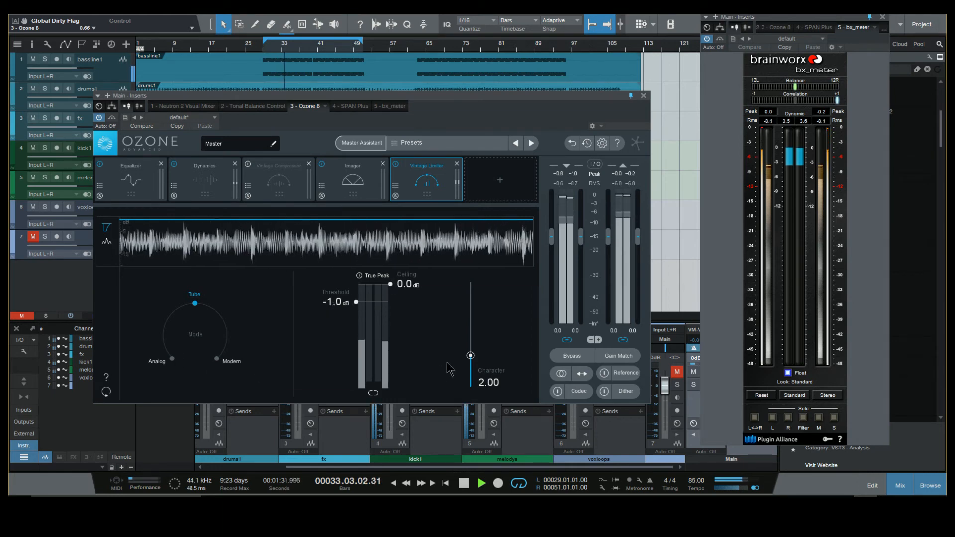
{"action": "left_click", "coordinate": [472, 355]}
{"action": "left_click_drag", "start_coordinate": [471, 354], "coordinate": [470, 341]}
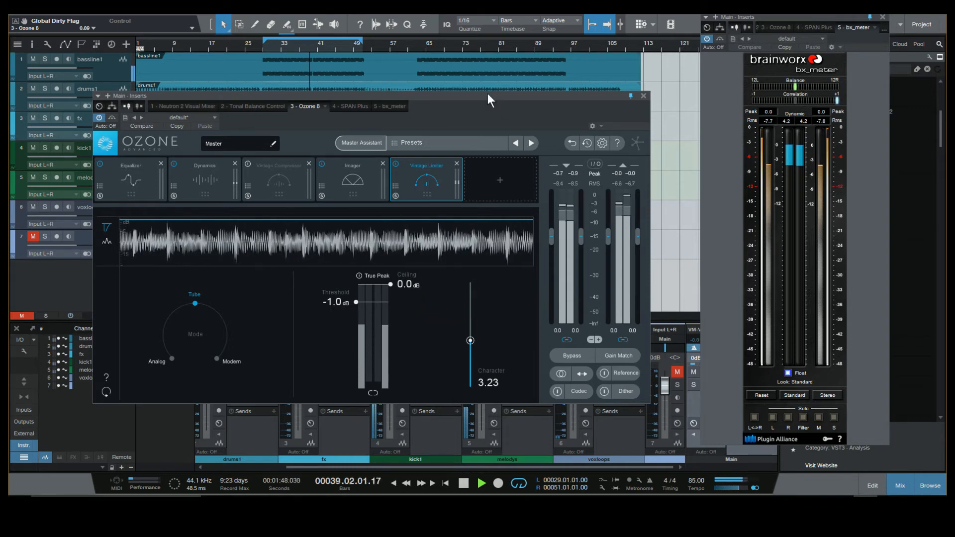
- Compare the playing loop with the Imager, Dynamics and Equalizer modules bypassed and re-enabled one at a time
{"action": "left_click_drag", "start_coordinate": [487, 95], "coordinate": [580, 42]}
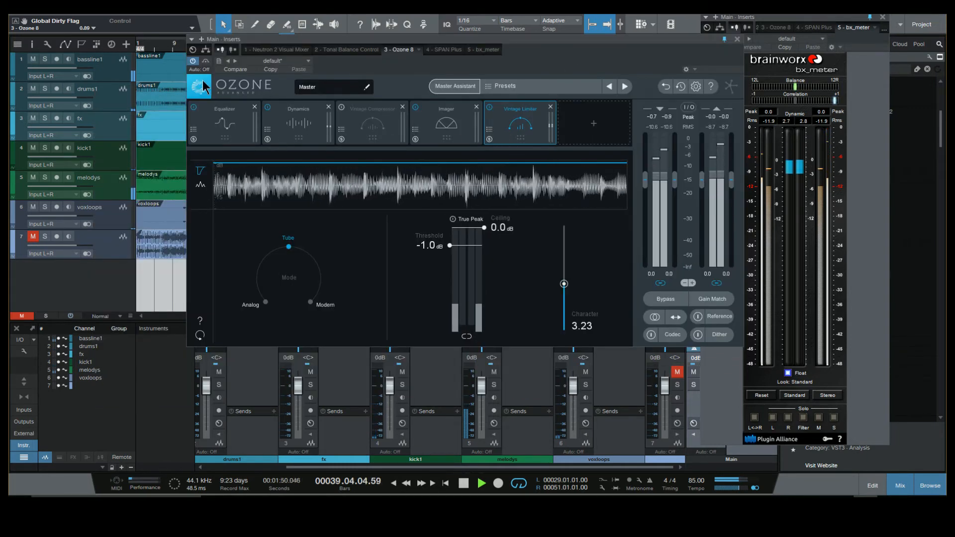
{"action": "left_click", "coordinate": [415, 107]}
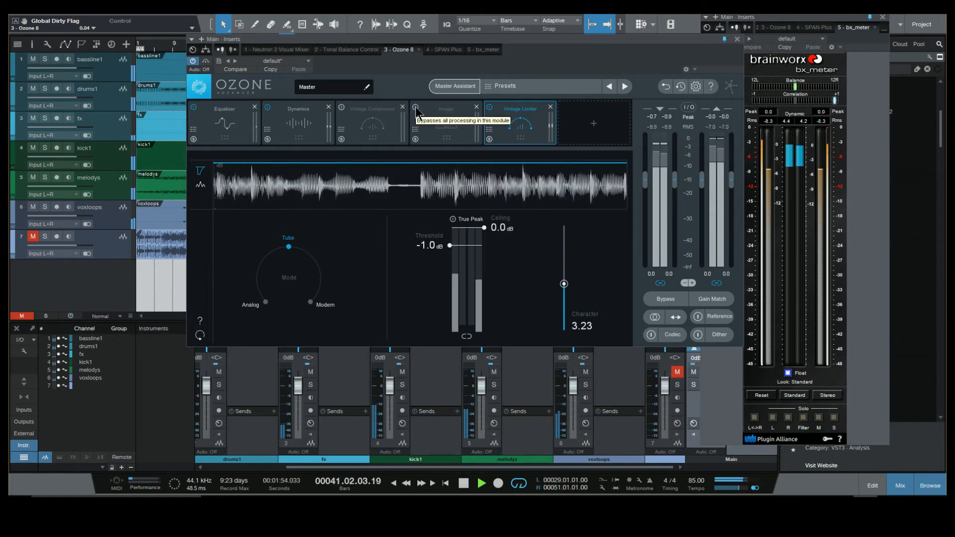
{"action": "left_click", "coordinate": [415, 107]}
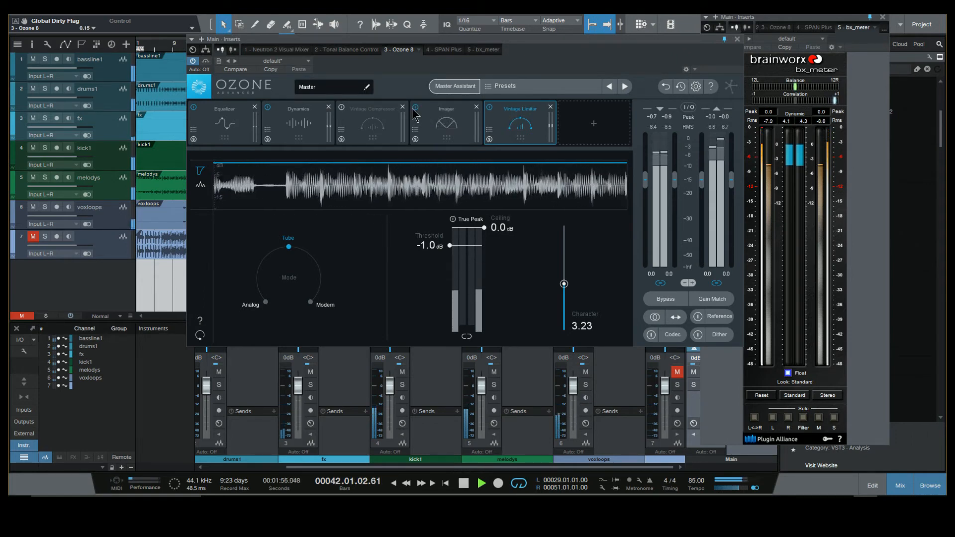
{"action": "left_click", "coordinate": [270, 107]}
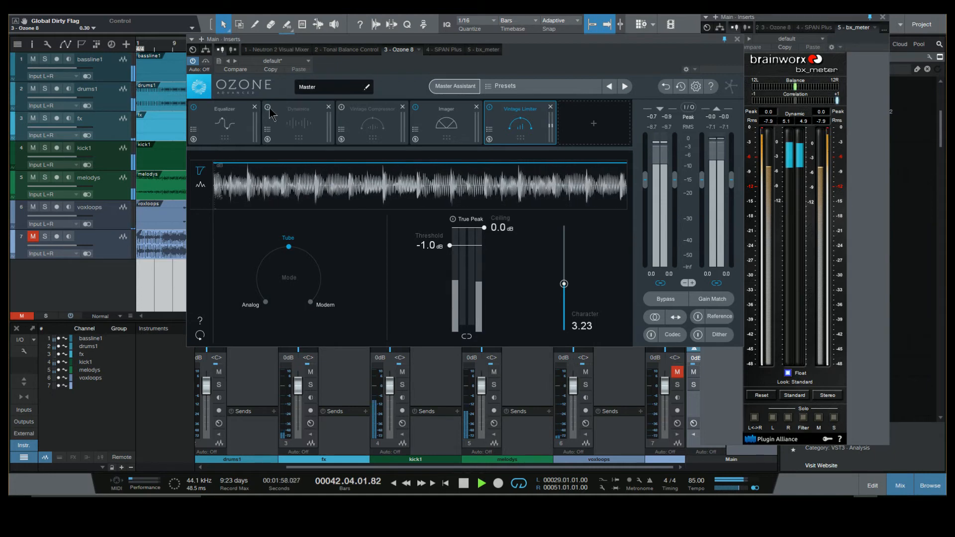
{"action": "left_click", "coordinate": [269, 107]}
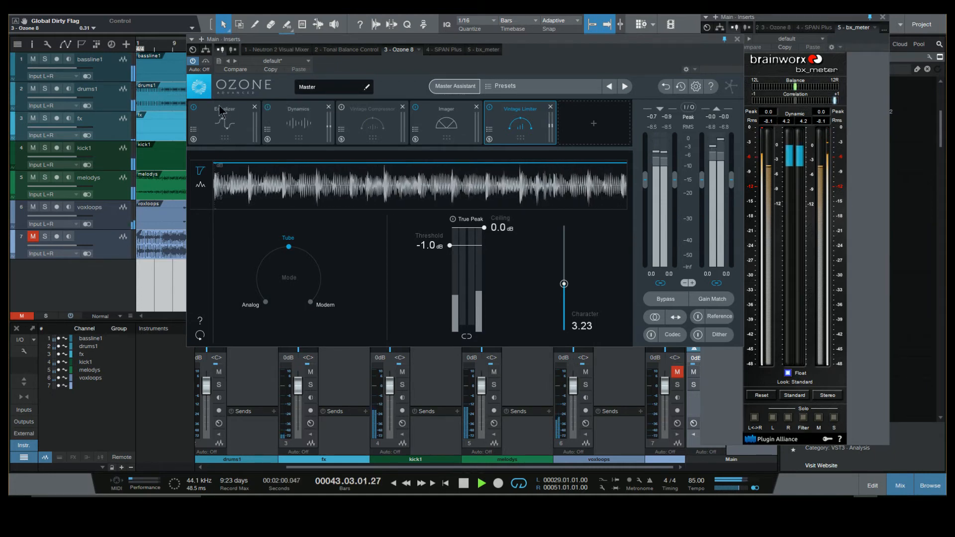
{"action": "left_click", "coordinate": [194, 108]}
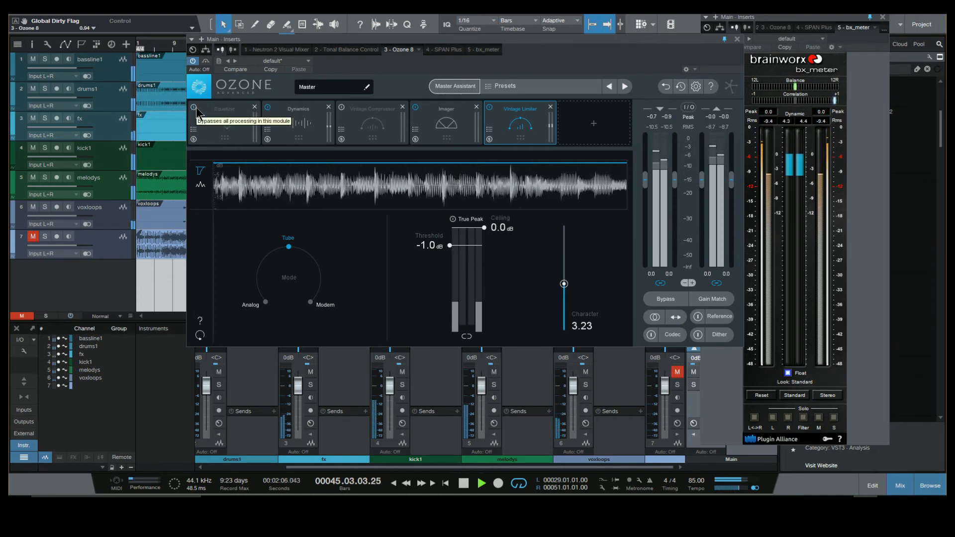
{"action": "left_click", "coordinate": [195, 107]}
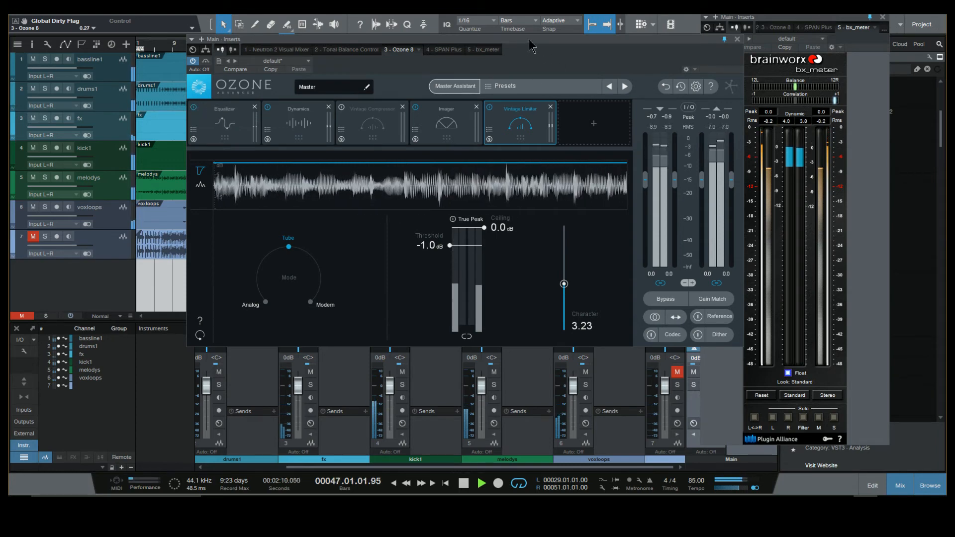
- Add a Maximizer after the Vintage Limiter, set its threshold to 0.0 dB and stop playback
{"action": "left_click_drag", "start_coordinate": [530, 40], "coordinate": [469, 103]}
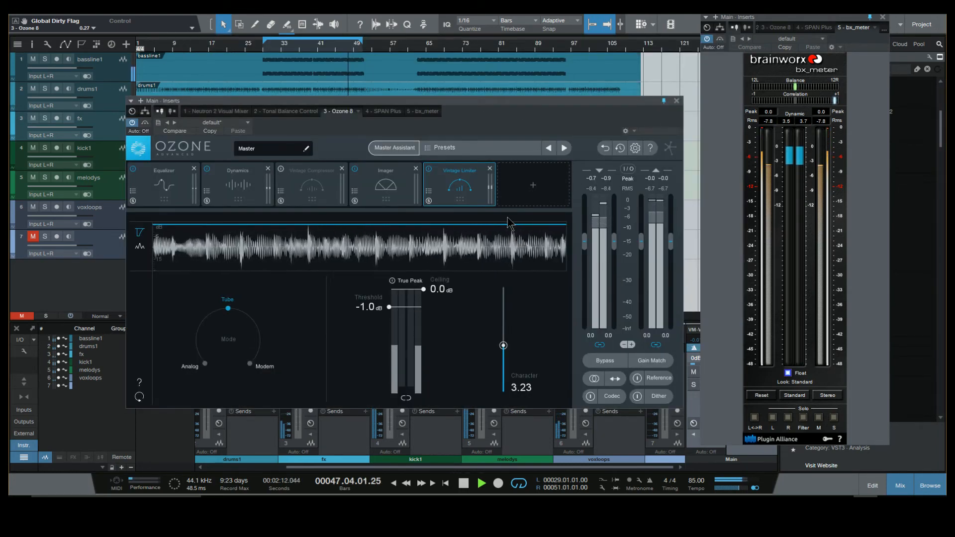
{"action": "left_click", "coordinate": [533, 185]}
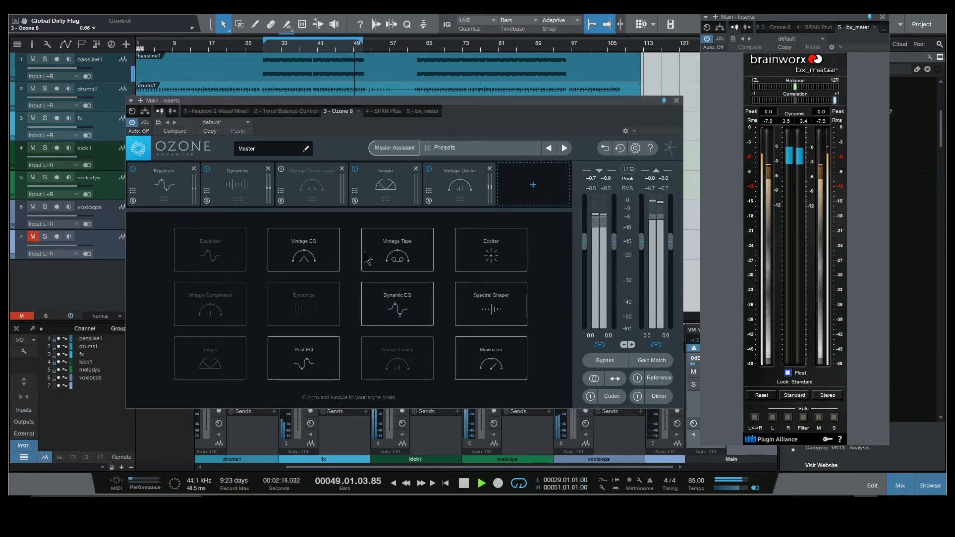
{"action": "left_click", "coordinate": [499, 368]}
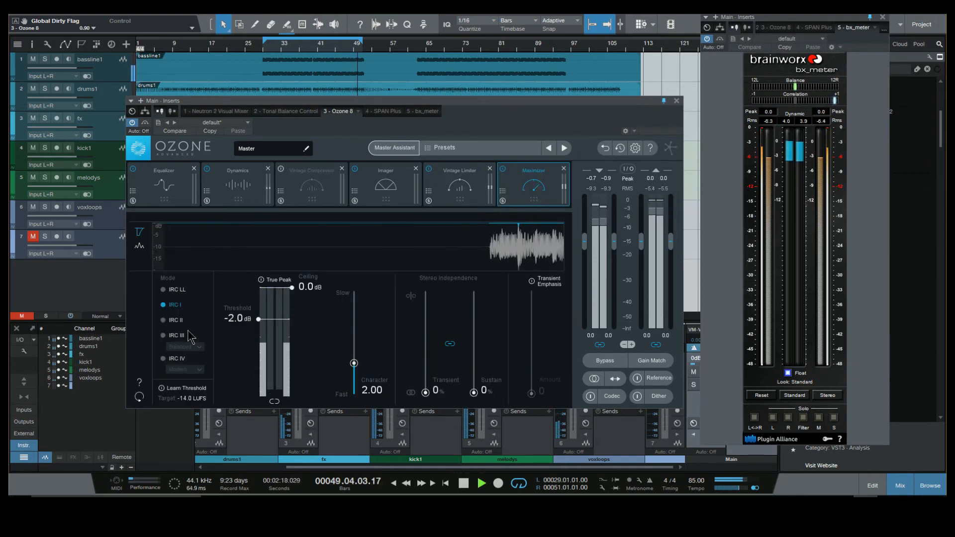
{"action": "left_click_drag", "start_coordinate": [235, 313], "coordinate": [248, 178]}
{"action": "key", "text": "space"}
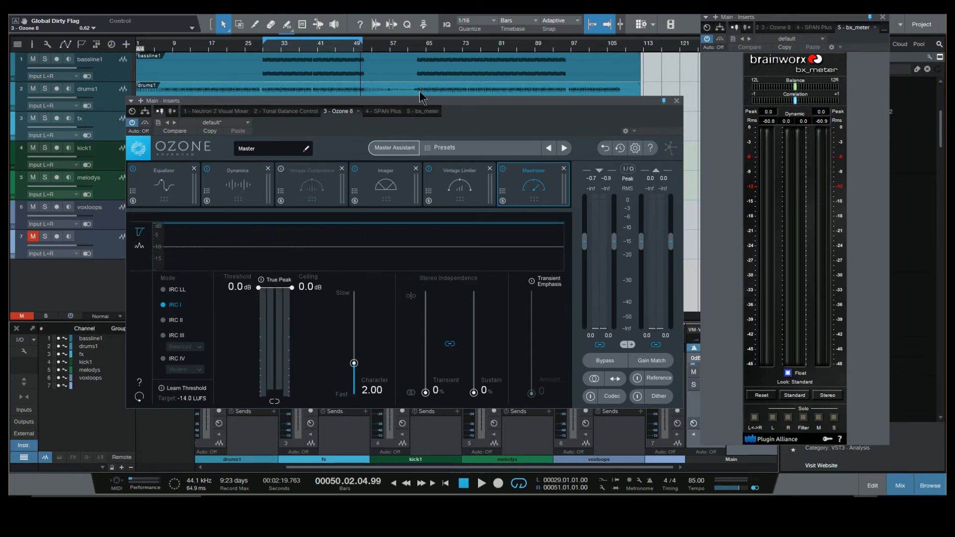
- Reposition the Ozone window and switch the Maximizer's mode to IRC III, trying IRC LL in between
{"action": "left_click_drag", "start_coordinate": [406, 100], "coordinate": [552, 57]}
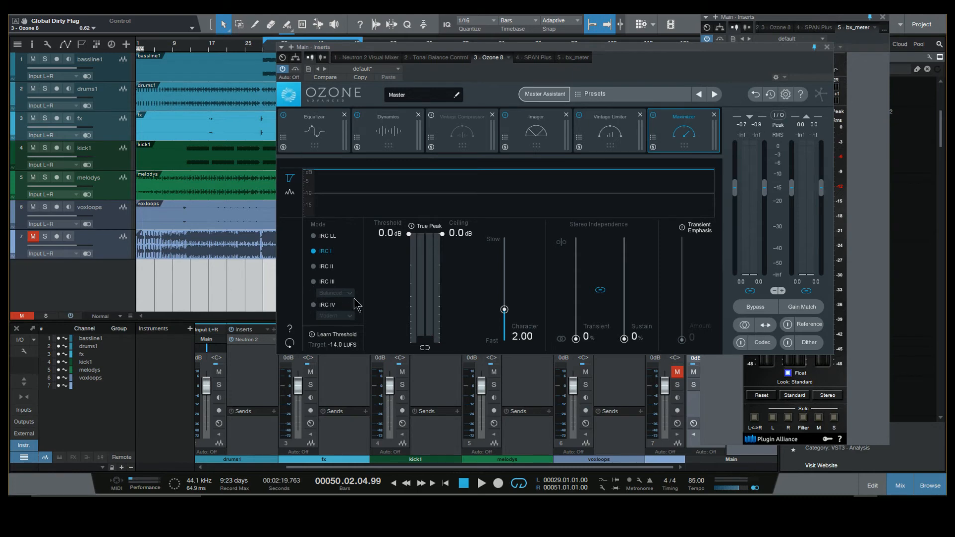
{"action": "left_click", "coordinate": [320, 282]}
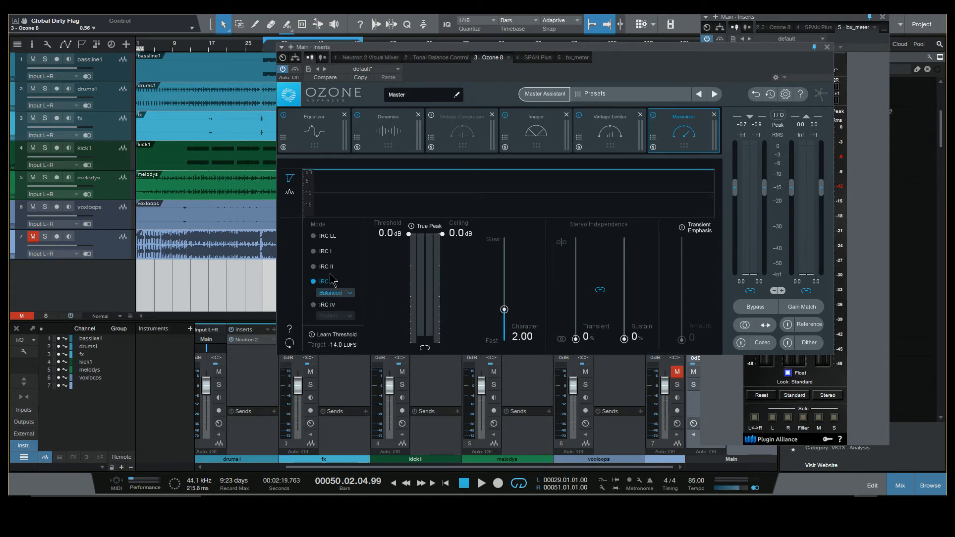
{"action": "left_click", "coordinate": [314, 236]}
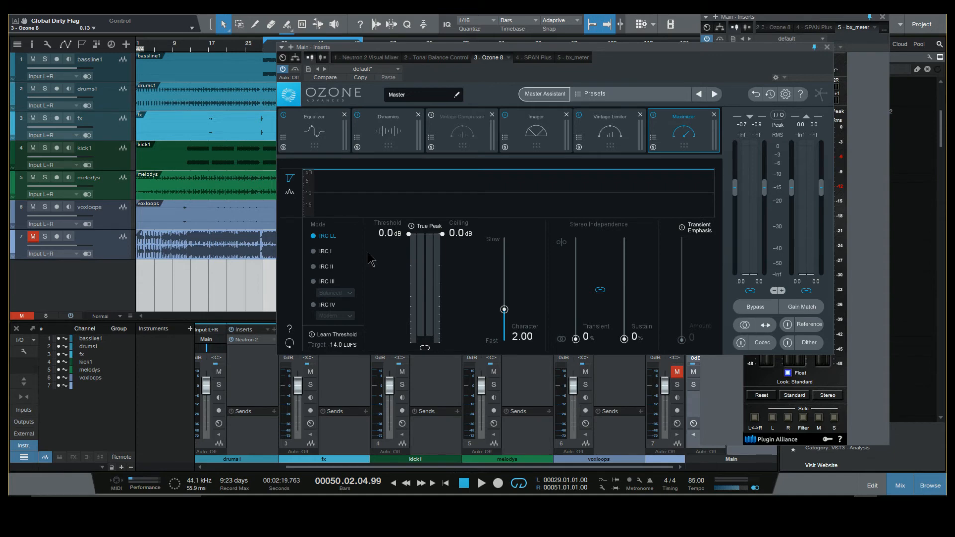
{"action": "left_click", "coordinate": [313, 282]}
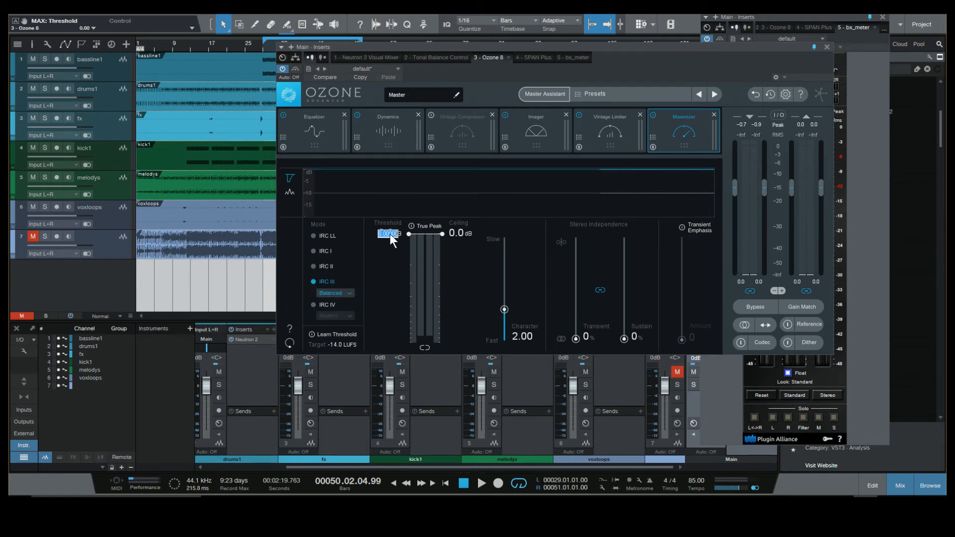
- Start loop playback and set the Maximizer's threshold to -1.0 dB
{"action": "key", "text": "BackSpace"}
{"action": "left_click", "coordinate": [200, 284]}
{"action": "key", "text": "space"}
{"action": "double_click", "coordinate": [390, 232]}
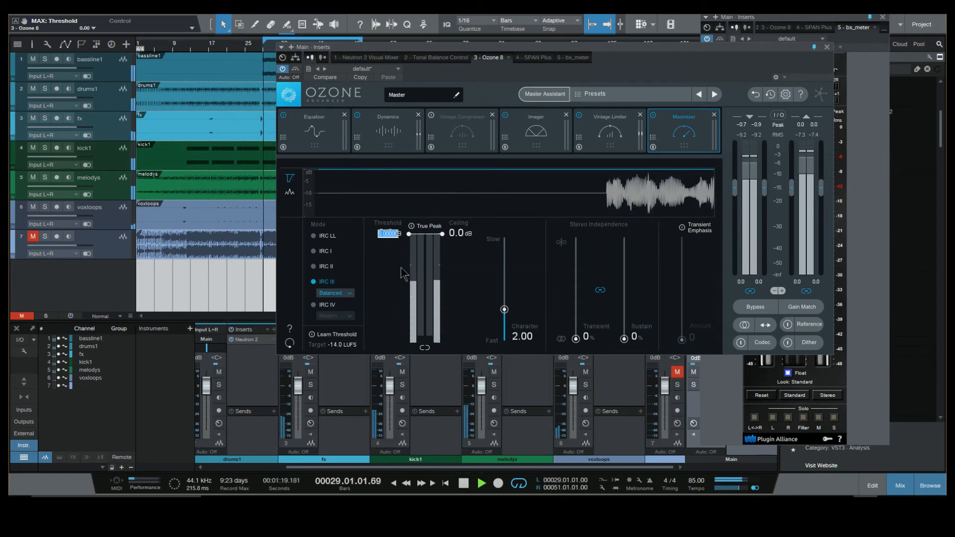
{"action": "type", "text": "-1"}
{"action": "key", "text": "Return"}
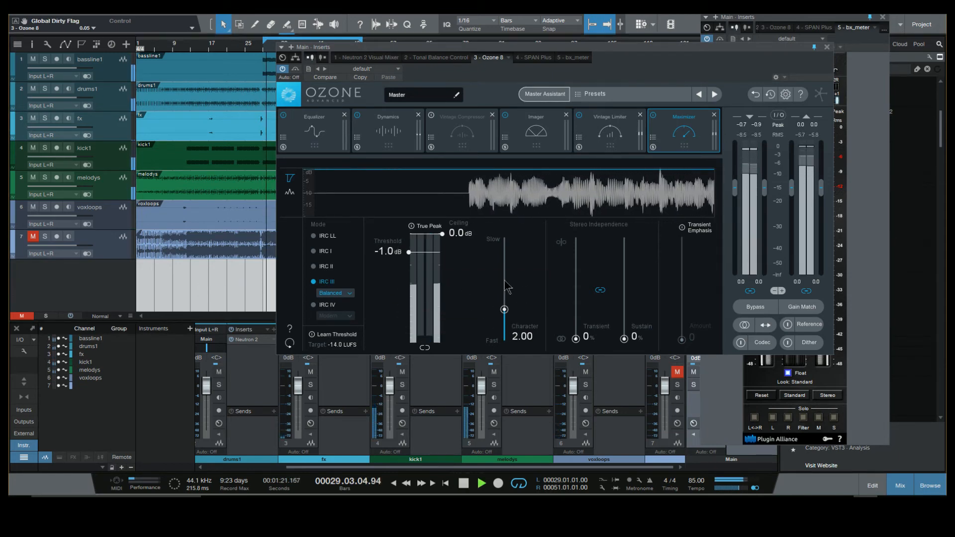
- Set the Maximizer's ceiling to -0.2 dB with True Peak enabled, uncover bx_meter and stop playback
{"action": "double_click", "coordinate": [459, 233]}
{"action": "type", "text": "-0.2"}
{"action": "key", "text": "Return"}
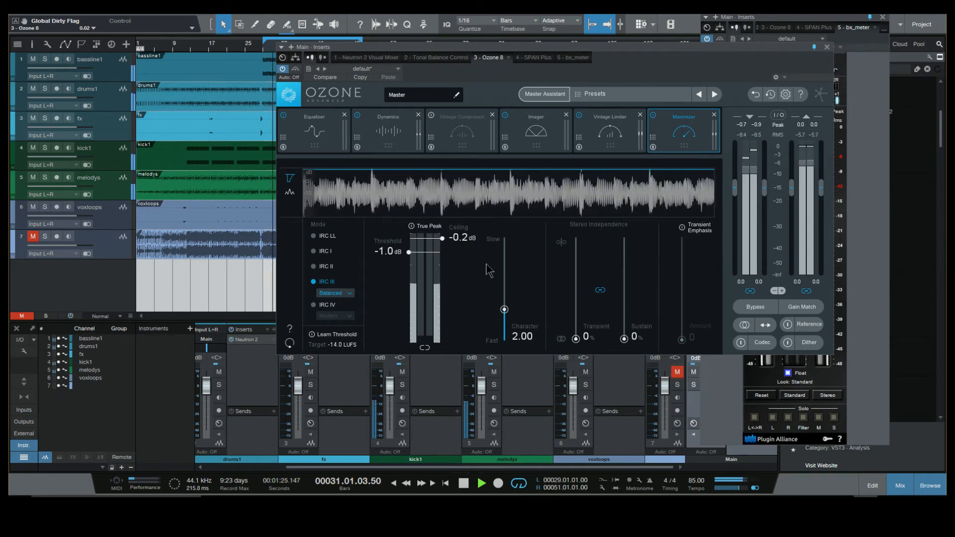
{"action": "left_click", "coordinate": [423, 227]}
{"action": "left_click_drag", "start_coordinate": [743, 46], "coordinate": [608, 38]}
{"action": "key", "text": "space"}
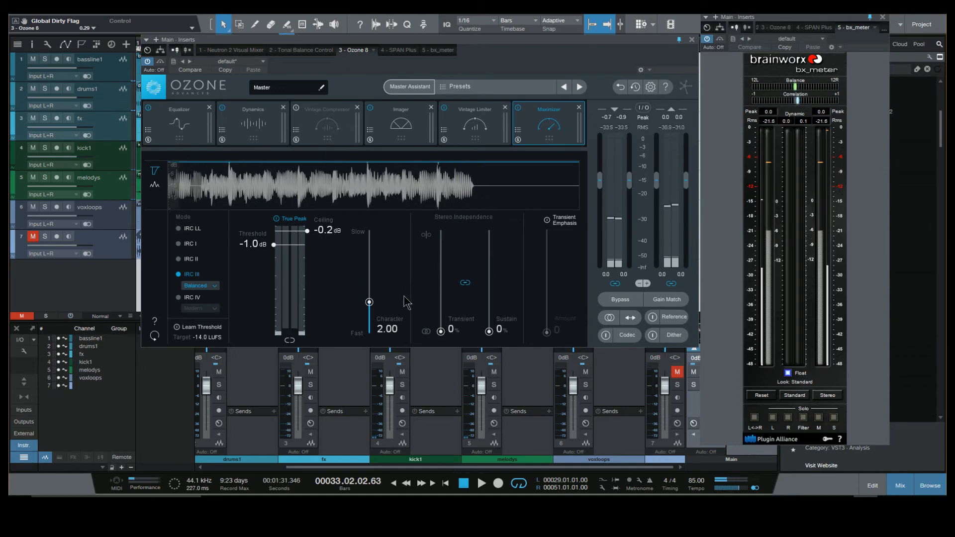
- Raise the Vintage Limiter's Character to 3.45 and return to the Maximizer settings
{"action": "left_click_drag", "start_coordinate": [463, 39], "coordinate": [520, 43]}
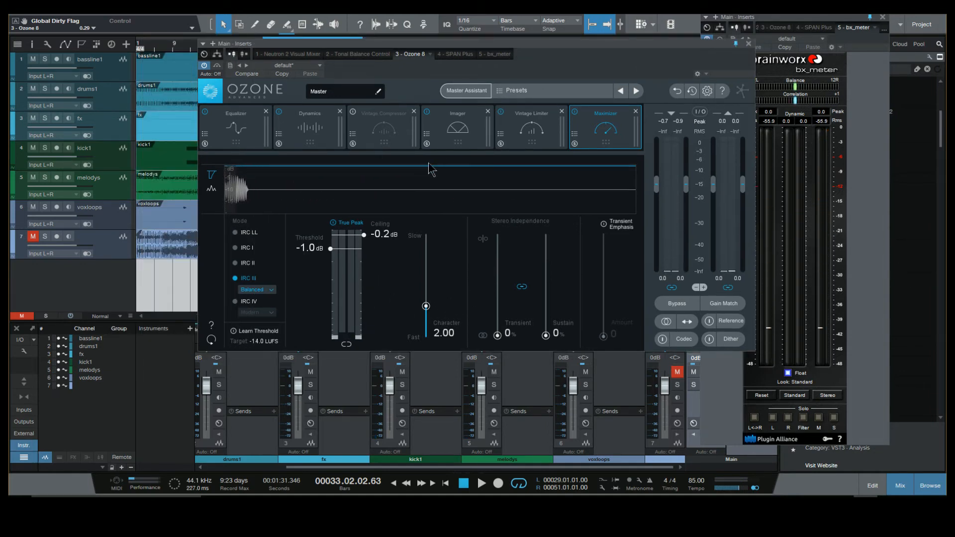
{"action": "left_click", "coordinate": [520, 119]}
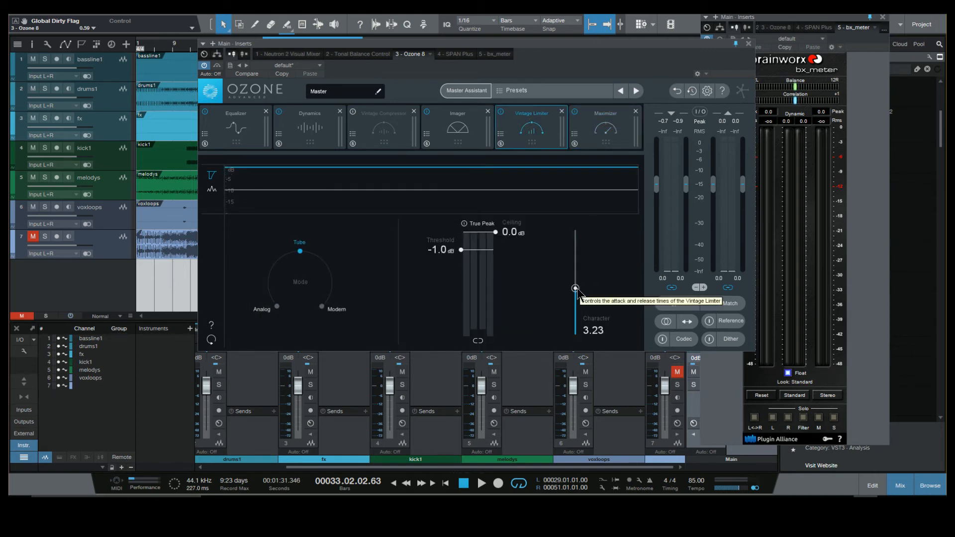
{"action": "left_click_drag", "start_coordinate": [578, 285], "coordinate": [581, 286]}
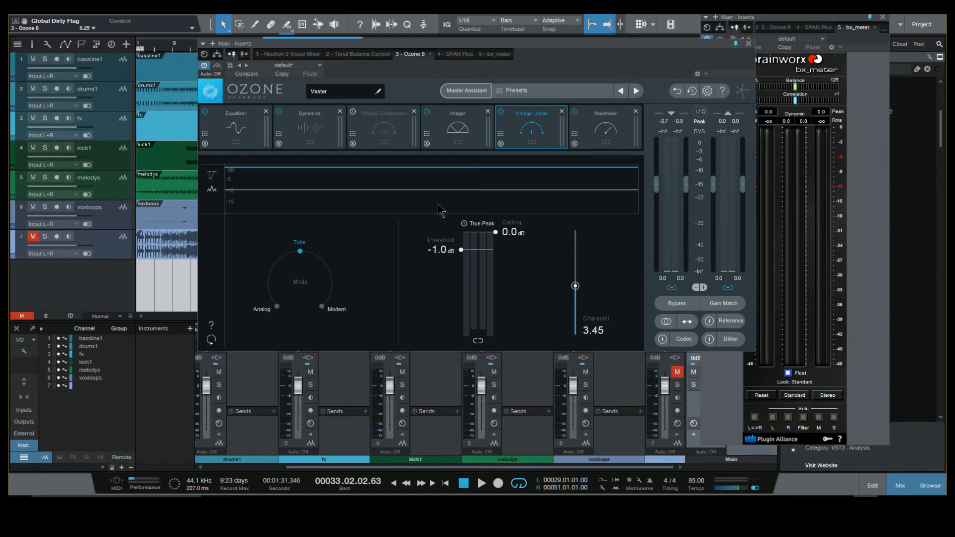
{"action": "left_click", "coordinate": [602, 119]}
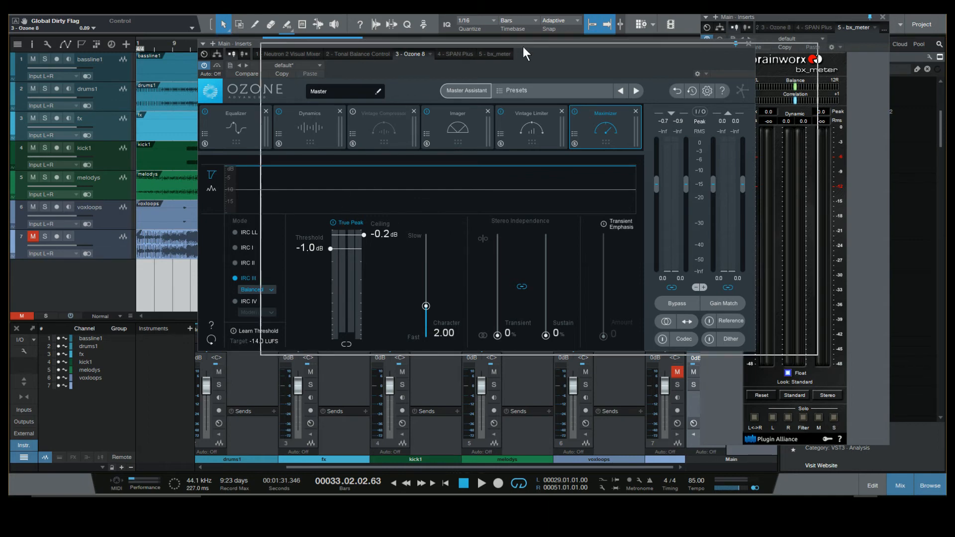
- Restart loop playback with bx_meter in view and set the Vintage Limiter's threshold to -1.5 dB, trying -2.0 dB first
{"action": "left_click_drag", "start_coordinate": [469, 43], "coordinate": [685, 34]}
{"action": "left_click", "coordinate": [267, 54]}
{"action": "key", "text": "space"}
{"action": "left_click_drag", "start_coordinate": [774, 34], "coordinate": [533, 43]}
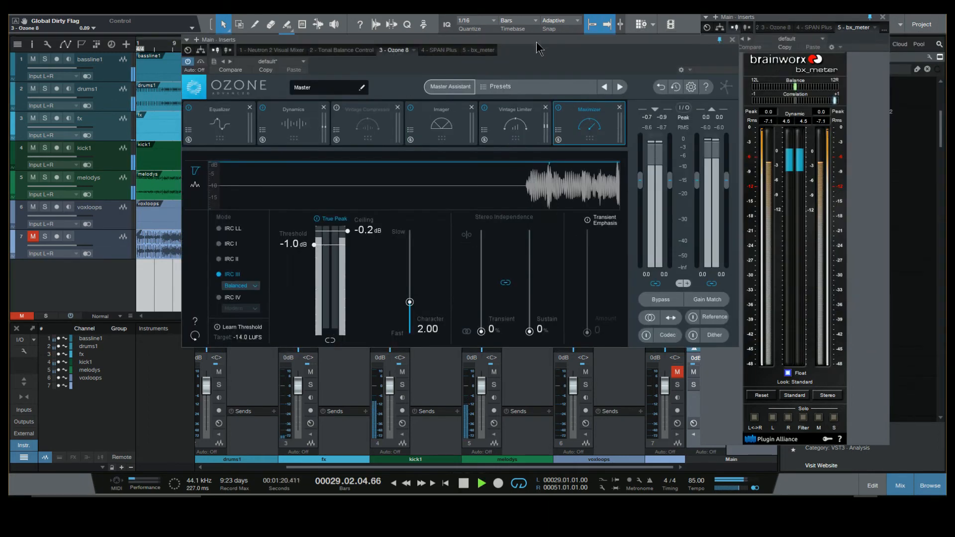
{"action": "left_click", "coordinate": [516, 124]}
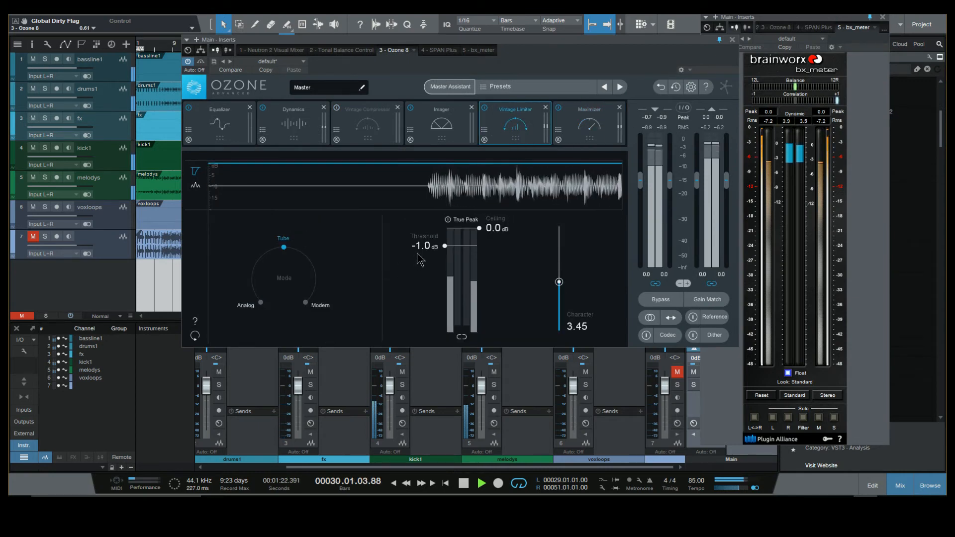
{"action": "left_click_drag", "start_coordinate": [422, 244], "coordinate": [431, 258]}
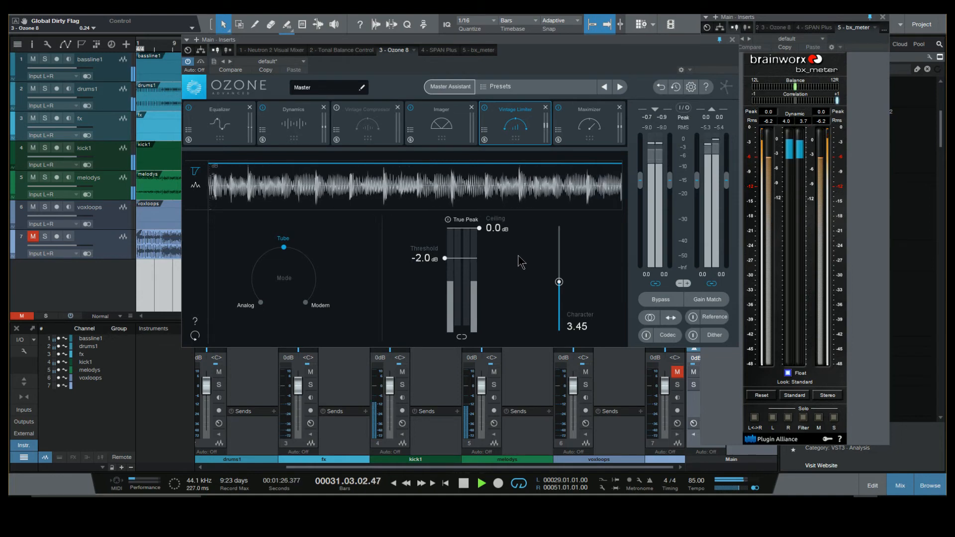
{"action": "double_click", "coordinate": [423, 258]}
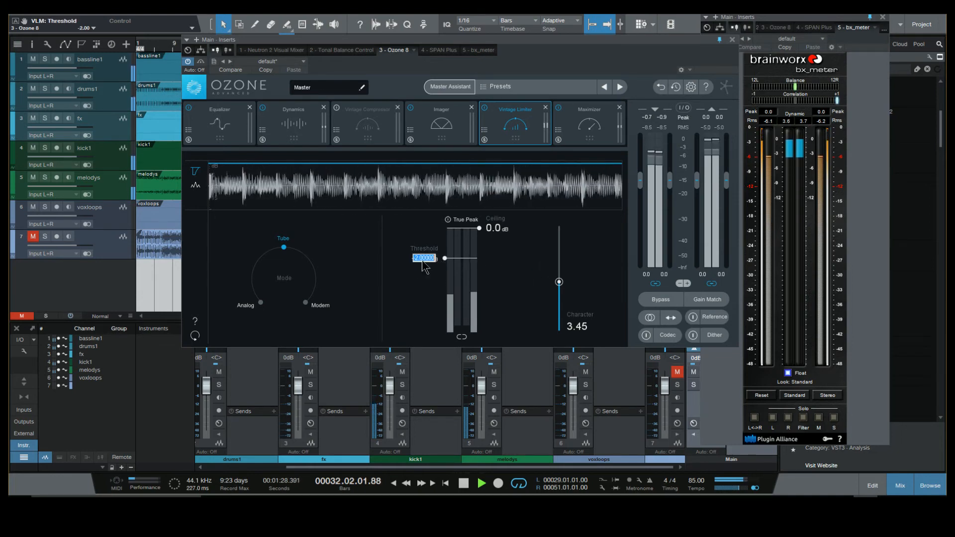
{"action": "type", "text": "-1.5"}
{"action": "key", "text": "Return"}
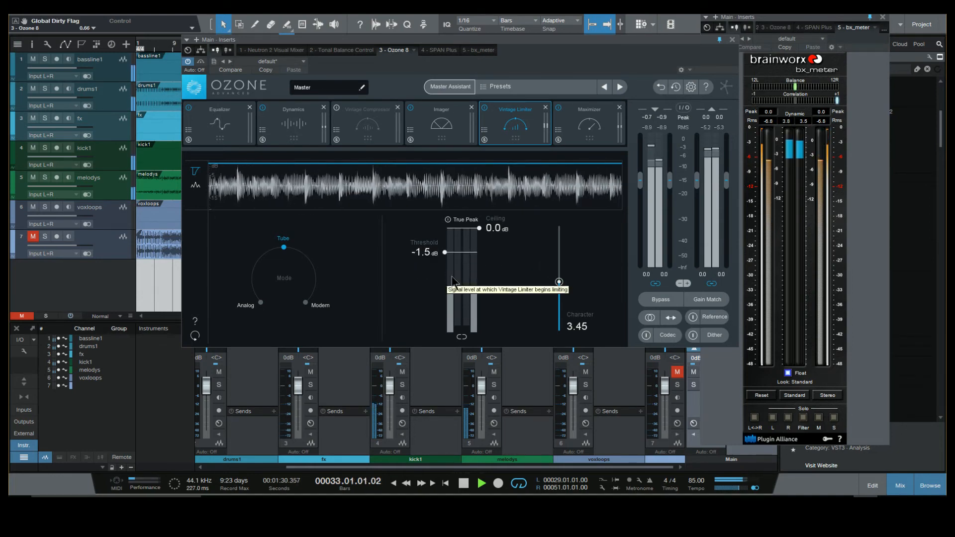
- Set the Maximizer's threshold to -1.5 dB while the loop plays
{"action": "left_click", "coordinate": [596, 110]}
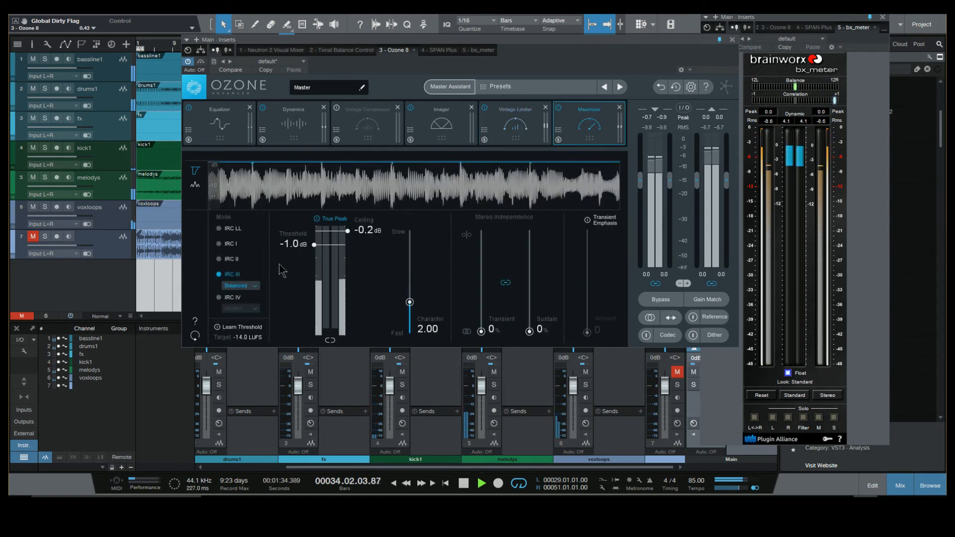
{"action": "double_click", "coordinate": [296, 246]}
{"action": "type", "text": "-1.5"}
{"action": "key", "text": "Return"}
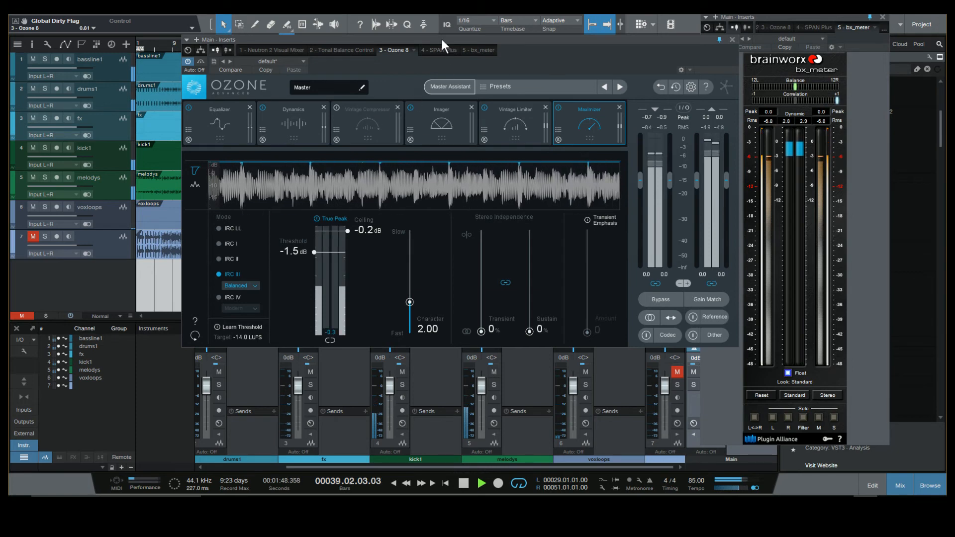
- Open Ozone's Dynamics module and compare the sound with the module bypassed and active
{"action": "left_click_drag", "start_coordinate": [442, 39], "coordinate": [469, 40]}
{"action": "left_click", "coordinate": [300, 111]}
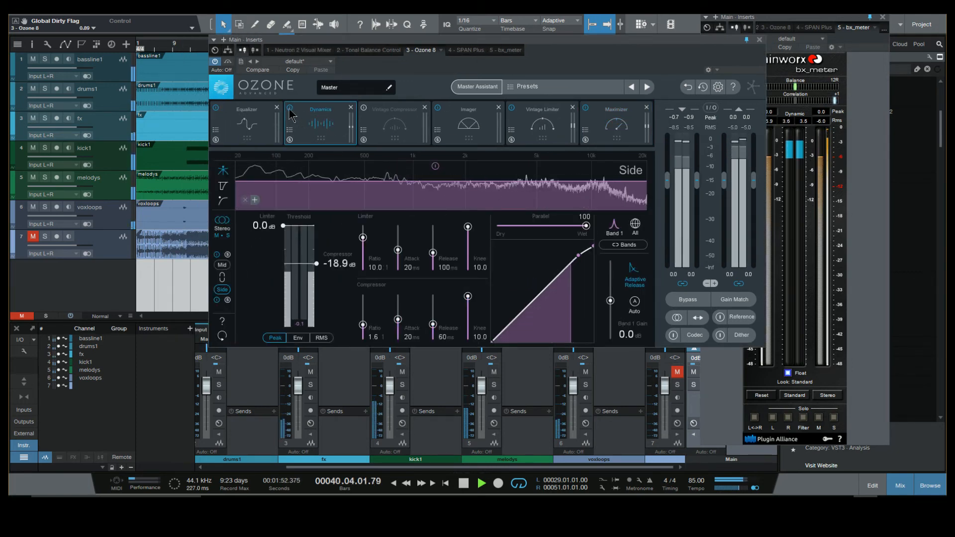
{"action": "left_click", "coordinate": [289, 108]}
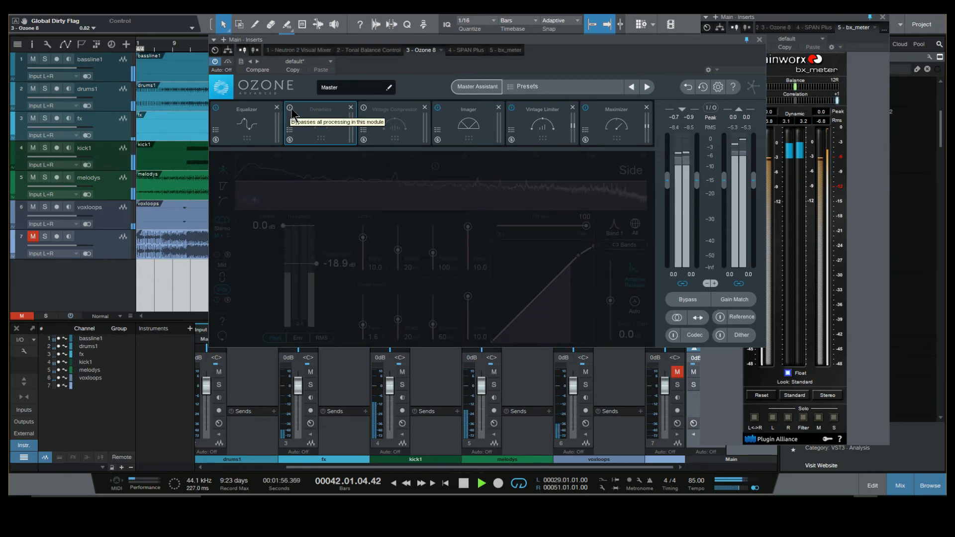
{"action": "left_click", "coordinate": [290, 108]}
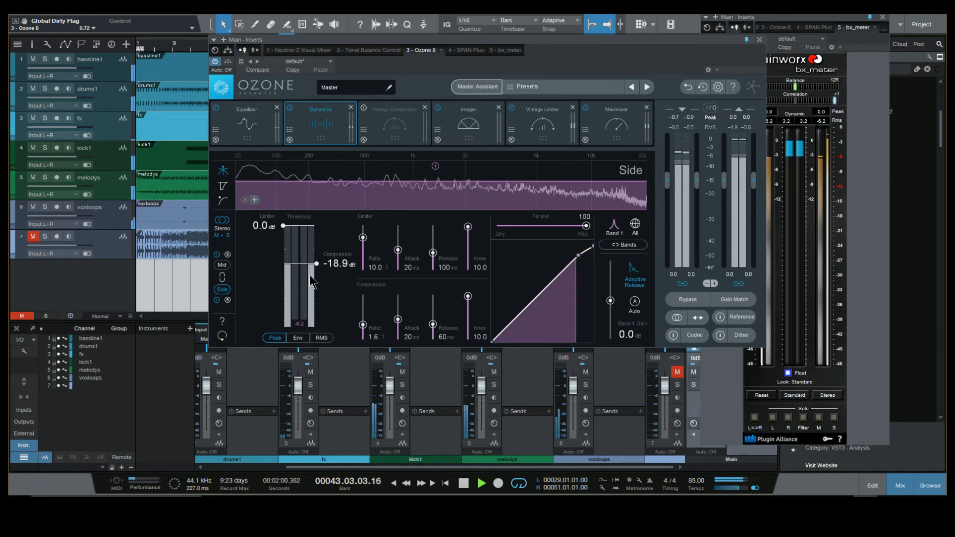
- Set the Dynamics Side compressor to a -20.4 dB threshold, 39 ms attack and 78 ms release, checking the soloed side signal
{"action": "left_click_drag", "start_coordinate": [317, 263], "coordinate": [317, 263]}
{"action": "left_click_drag", "start_coordinate": [402, 319], "coordinate": [434, 324]}
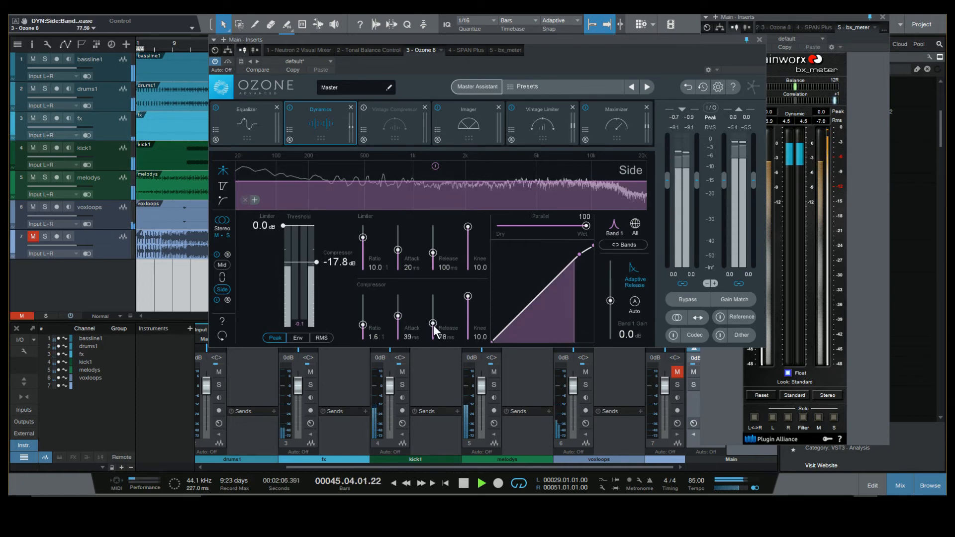
{"action": "left_click_drag", "start_coordinate": [317, 263], "coordinate": [317, 264]}
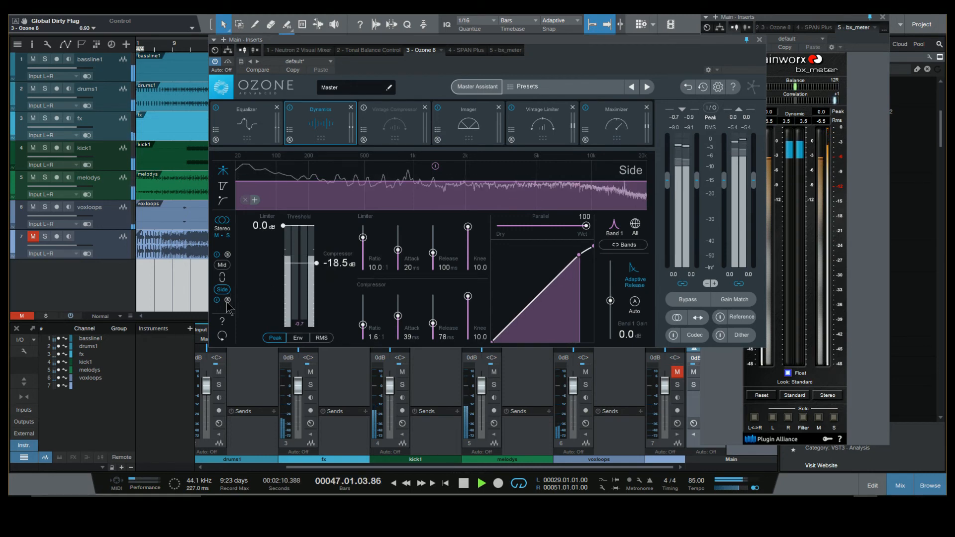
{"action": "left_click_drag", "start_coordinate": [318, 264], "coordinate": [314, 266]}
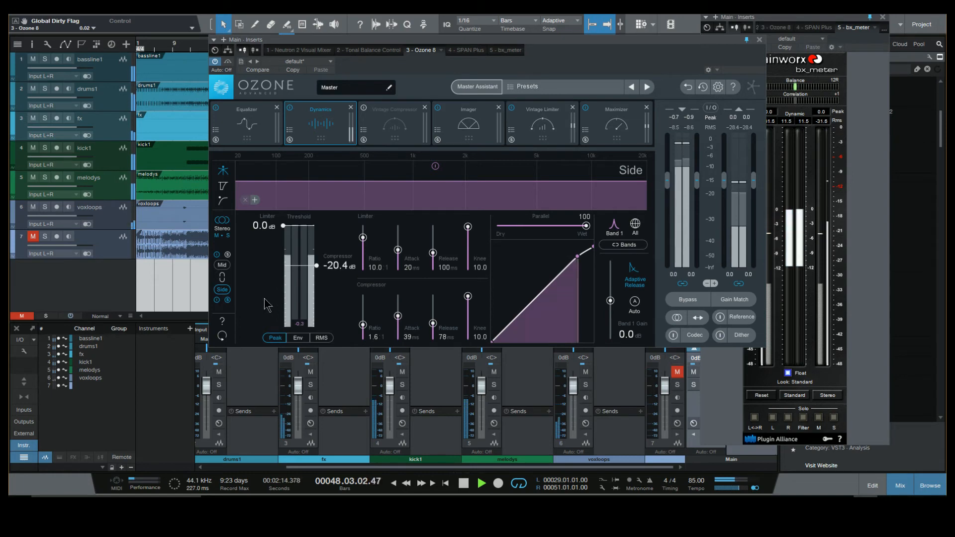
{"action": "left_click", "coordinate": [228, 300]}
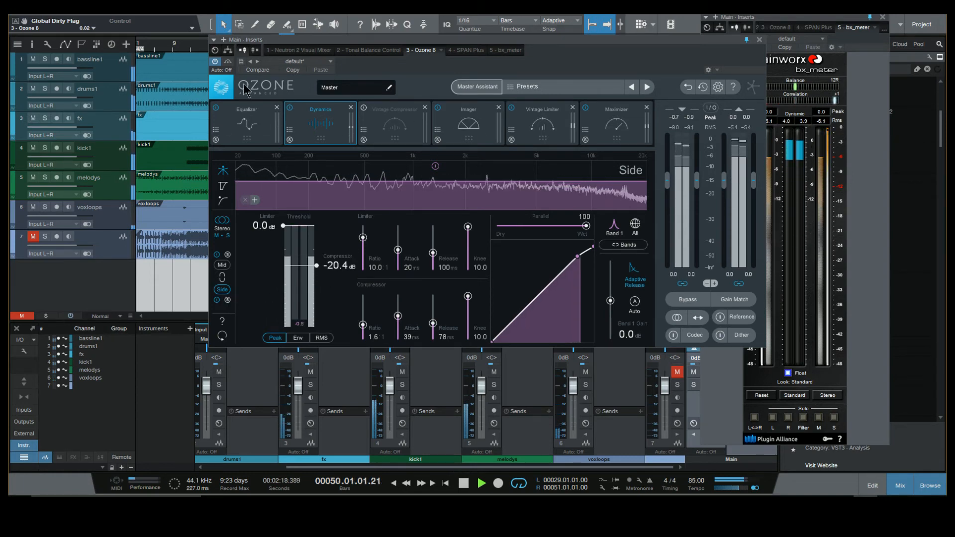
- Set Ozone's Equalizer band 7 high shelf to 2.0 dB gain at 18 kHz while the loop plays
{"action": "left_click_drag", "start_coordinate": [586, 37], "coordinate": [682, 71]}
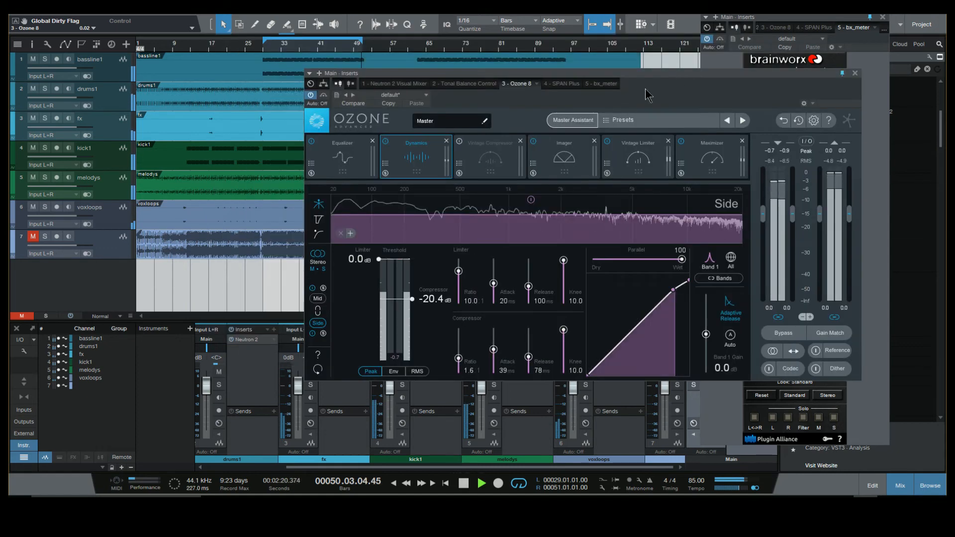
{"action": "left_click", "coordinate": [312, 142]}
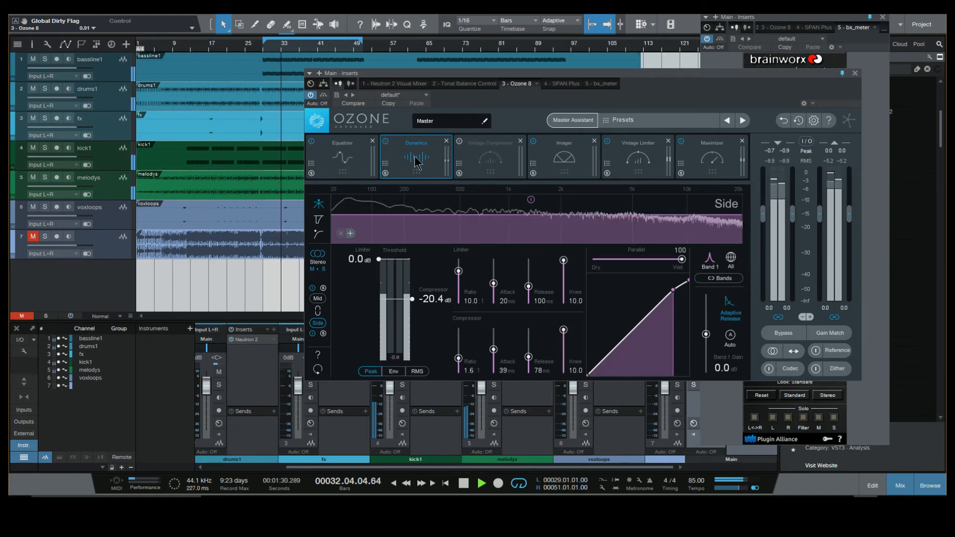
{"action": "left_click", "coordinate": [337, 154]}
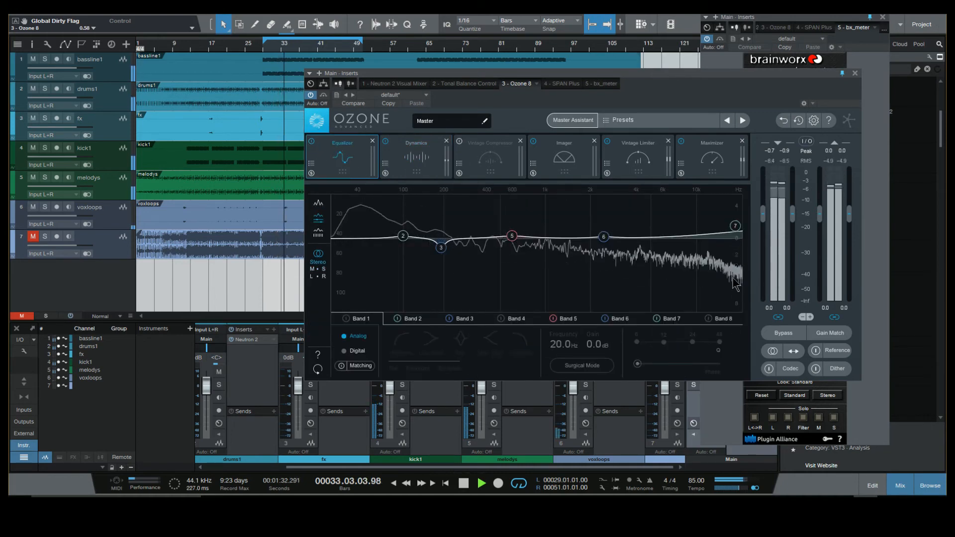
{"action": "left_click", "coordinate": [735, 226]}
{"action": "double_click", "coordinate": [593, 344]}
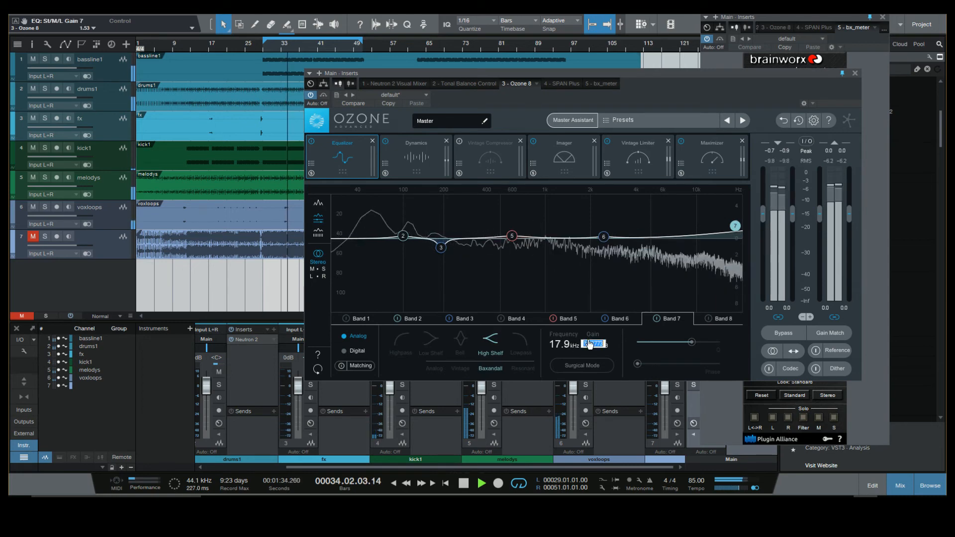
{"action": "type", "text": "2"}
{"action": "key", "text": "Return"}
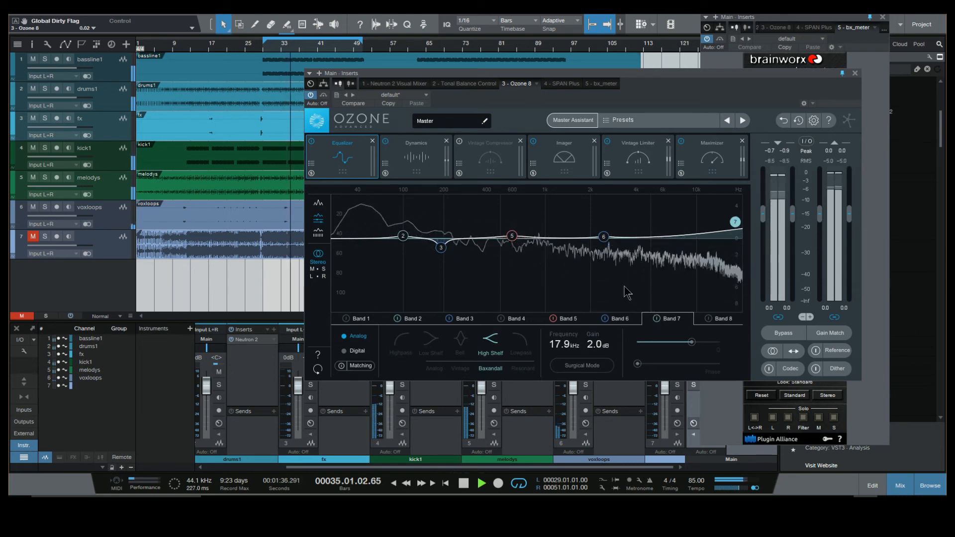
{"action": "double_click", "coordinate": [559, 344]}
{"action": "type", "text": "18000"}
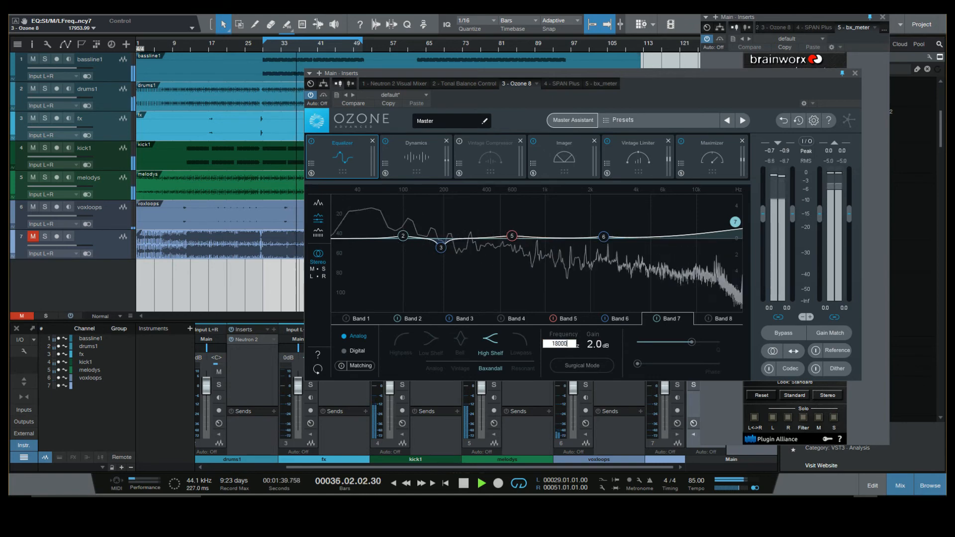
{"action": "key", "text": "Return"}
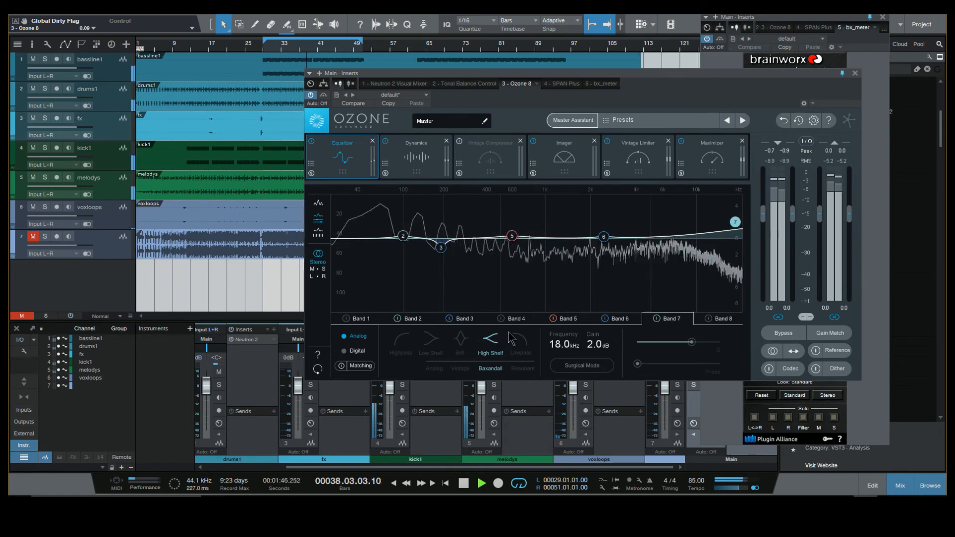
{"action": "left_click", "coordinate": [606, 319]}
{"action": "left_click", "coordinate": [607, 320]}
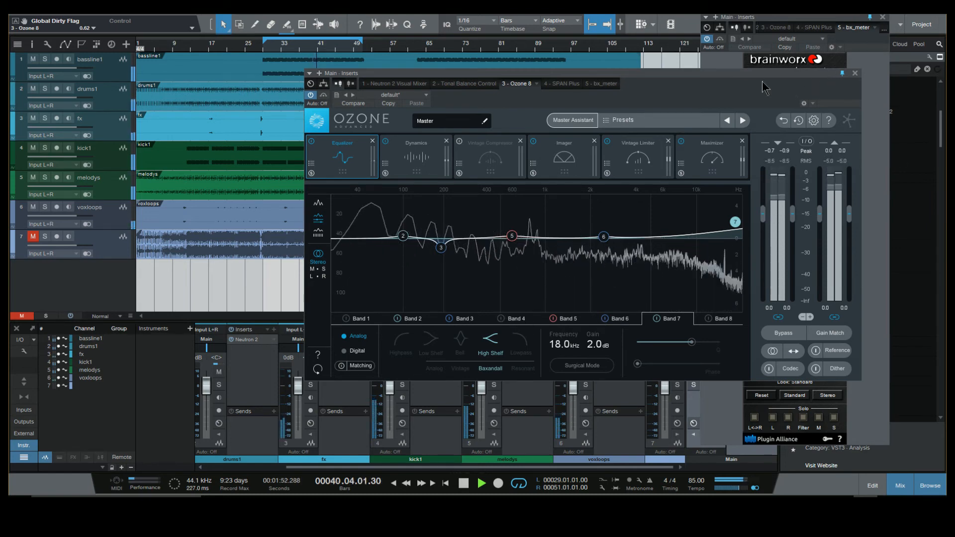
- Close the bx_meter window and compare the master with all Ozone processing bypassed and active
{"action": "left_click_drag", "start_coordinate": [772, 76], "coordinate": [568, 91]}
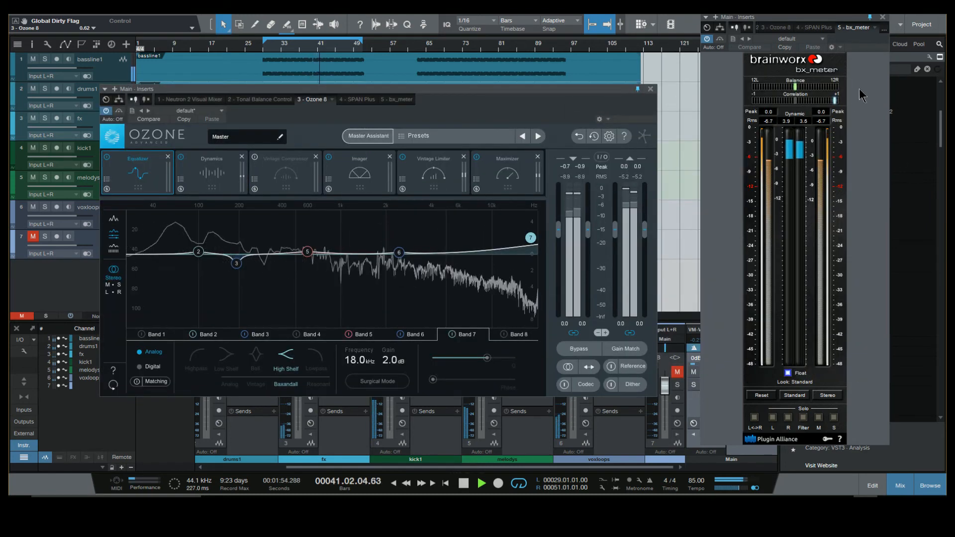
{"action": "left_click", "coordinate": [882, 17]}
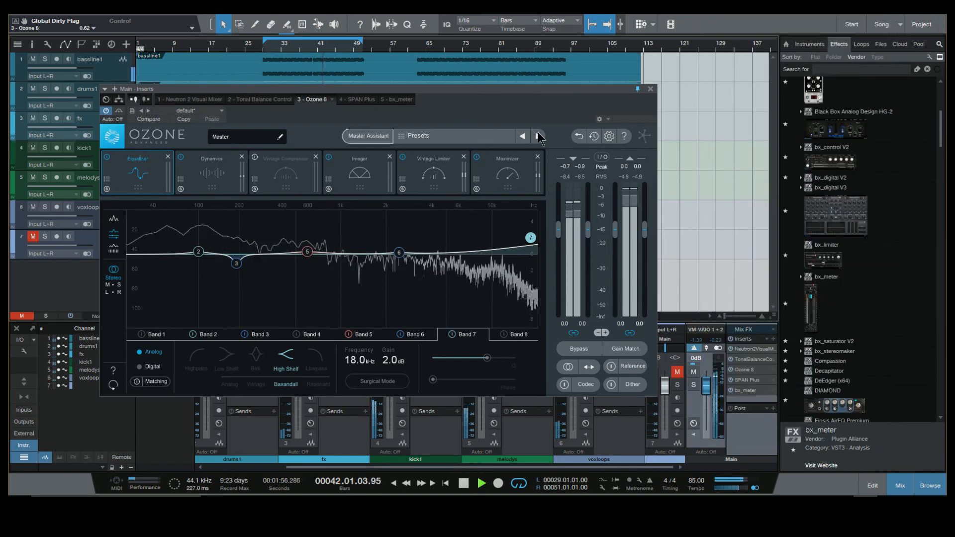
{"action": "left_click_drag", "start_coordinate": [553, 90], "coordinate": [610, 75]}
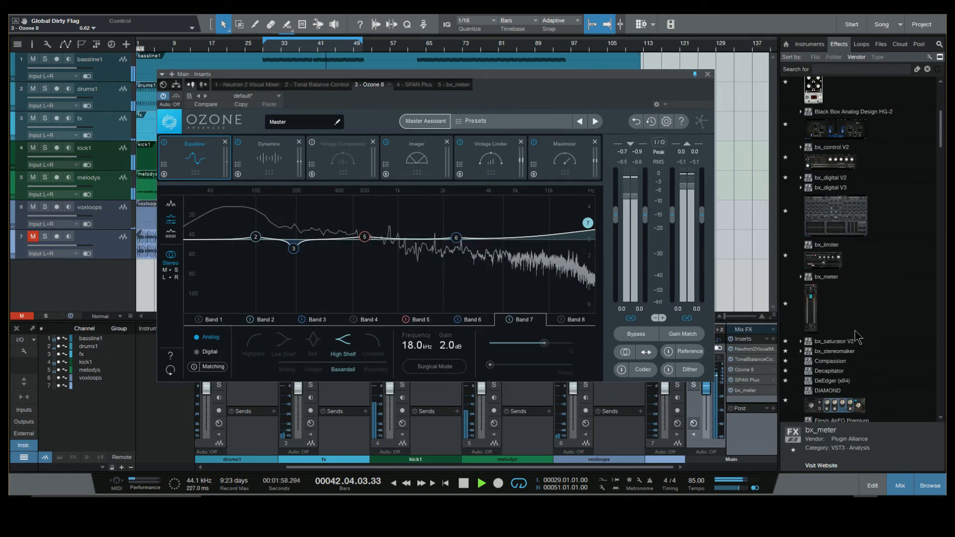
{"action": "left_click", "coordinate": [176, 96]}
{"action": "left_click", "coordinate": [176, 96]}
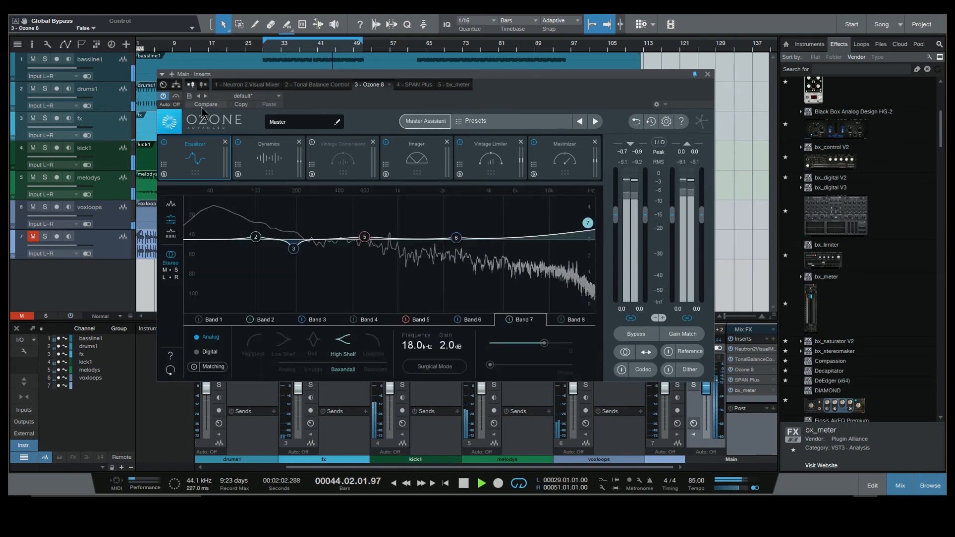
- Remove the bypassed Vintage Compressor from Ozone's module chain and close the plug-in window
{"action": "left_click", "coordinate": [373, 142]}
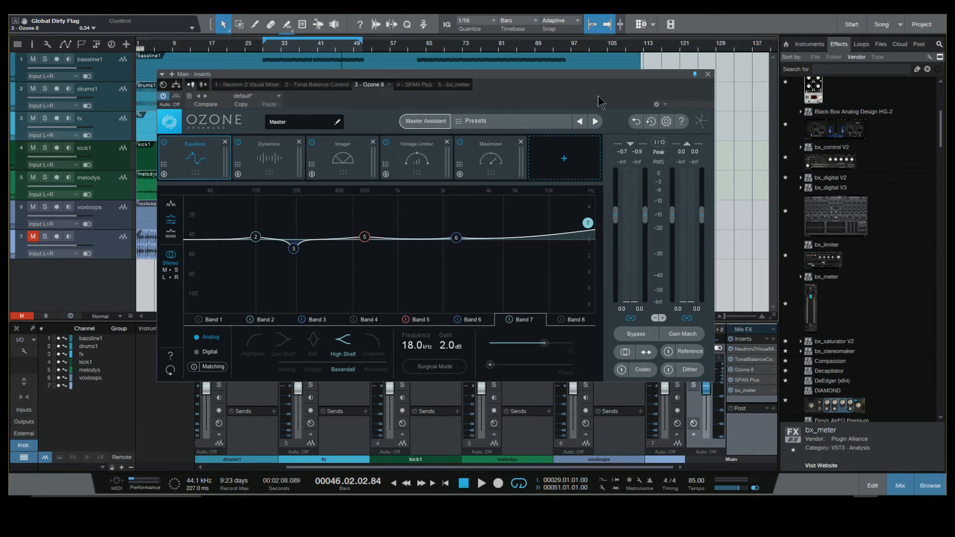
{"action": "left_click", "coordinate": [707, 74]}
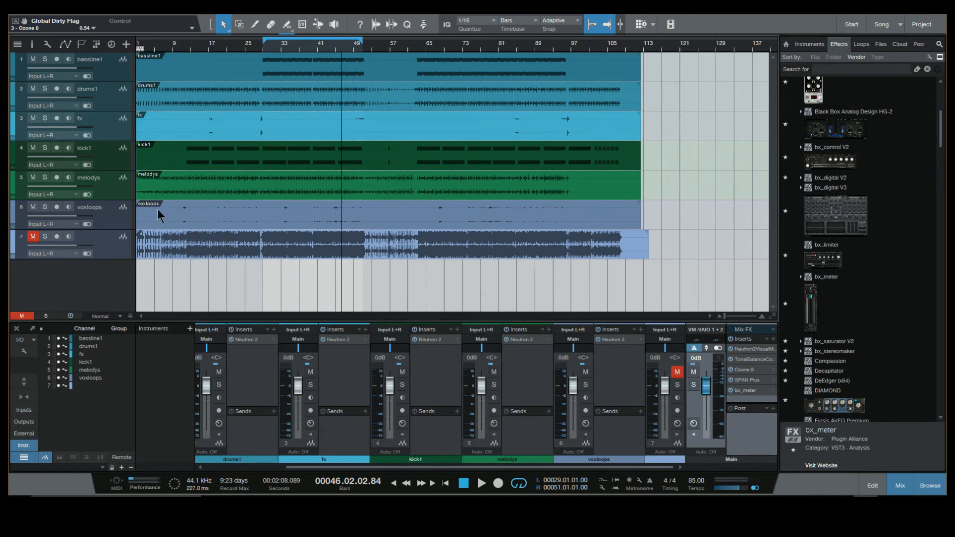
- Open Neutron 2 on the melodys track, dismiss its preset manager and solo the track during playback from the loop start
{"action": "left_click", "coordinate": [108, 188]}
{"action": "left_click", "coordinate": [517, 341]}
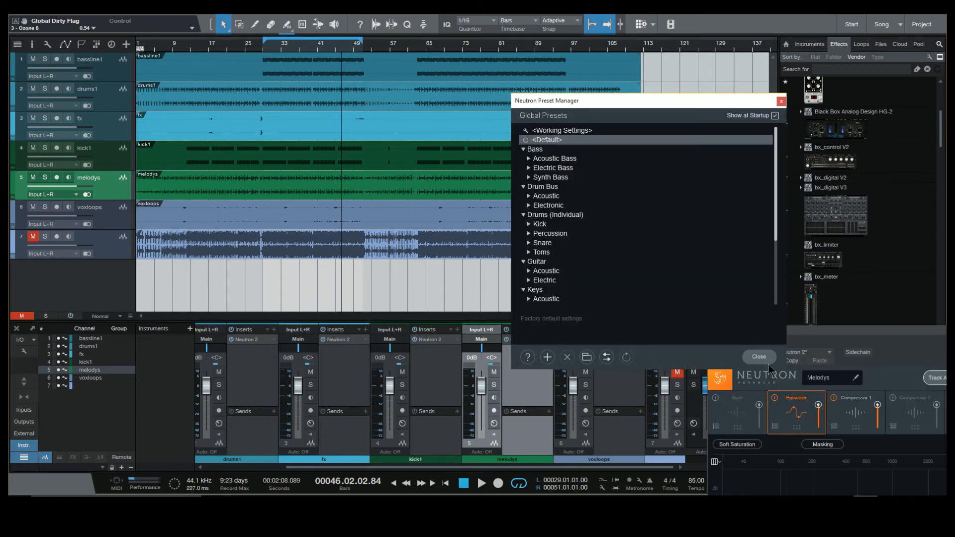
{"action": "left_click", "coordinate": [781, 102]}
{"action": "left_click_drag", "start_coordinate": [859, 330], "coordinate": [551, 40]}
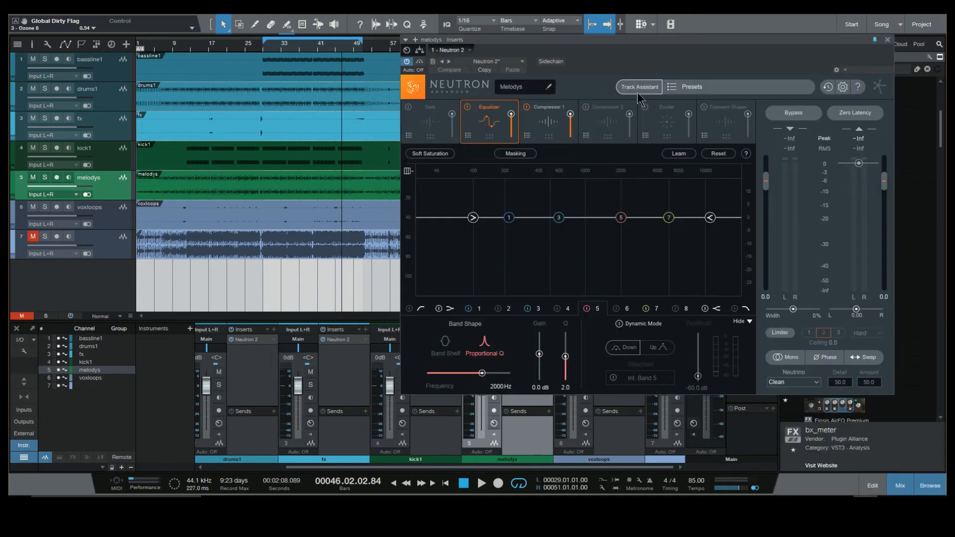
{"action": "left_click", "coordinate": [270, 49]}
{"action": "key", "text": "space"}
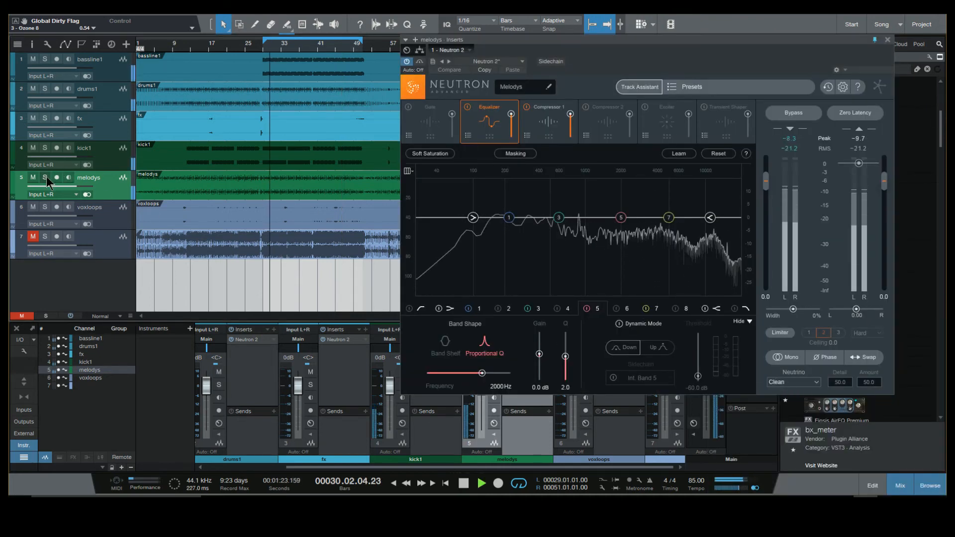
{"action": "left_click", "coordinate": [45, 177]}
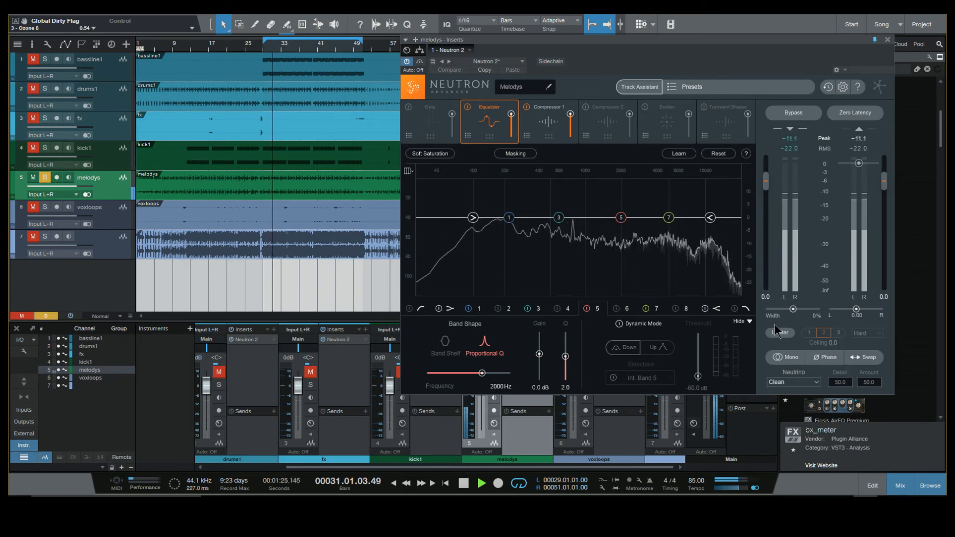
- Enable a 12 dB high-pass filter at 87 Hz in the melodys Neutron Equalizer, set the width to 10% and unsolo the track
{"action": "left_click", "coordinate": [409, 308]}
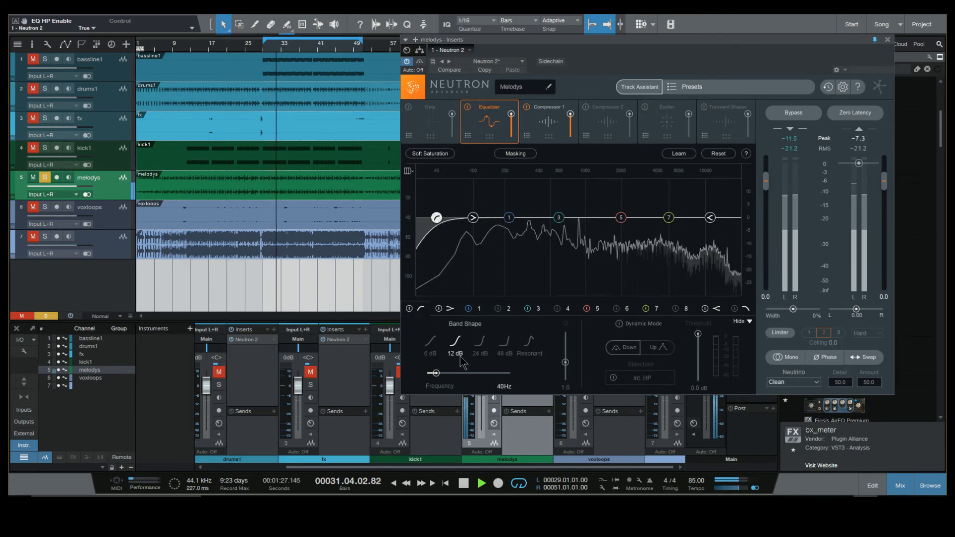
{"action": "left_click_drag", "start_coordinate": [436, 372], "coordinate": [444, 373]}
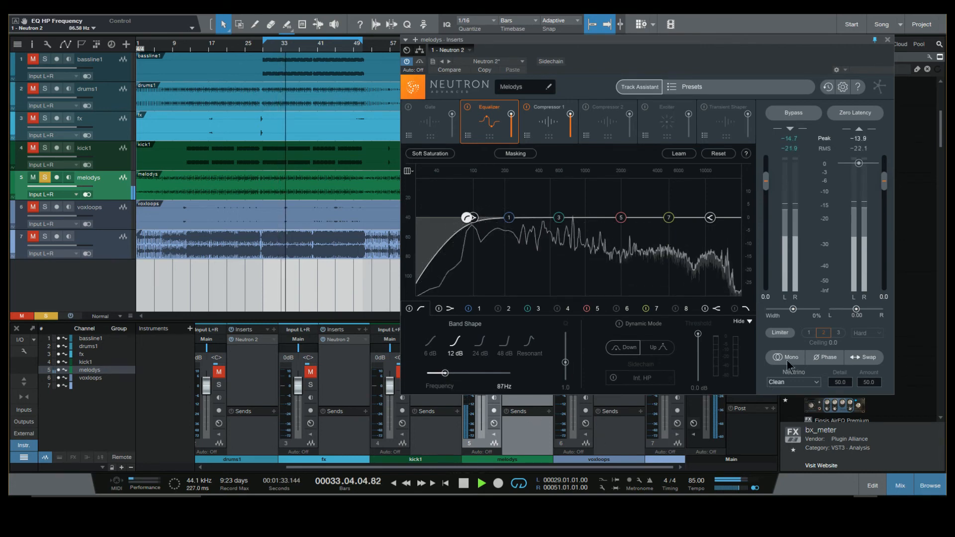
{"action": "left_click", "coordinate": [794, 309]}
{"action": "left_click_drag", "start_coordinate": [795, 309], "coordinate": [797, 308]}
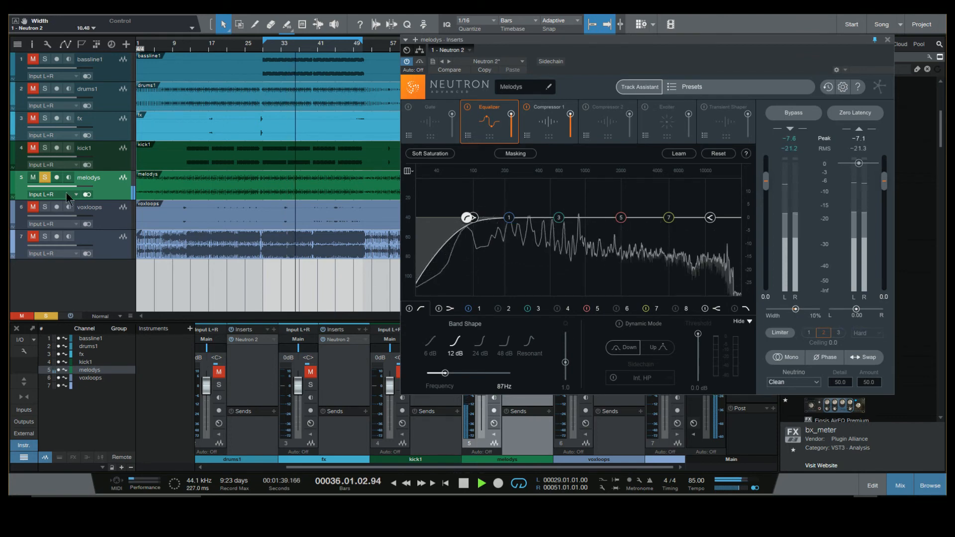
{"action": "left_click", "coordinate": [45, 177]}
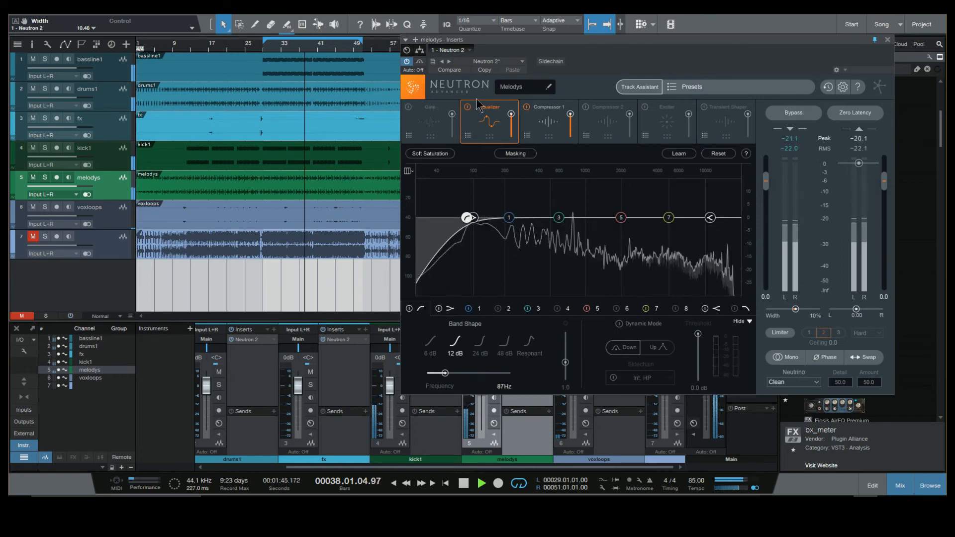
- Bypass Compressor 1 in the melodys Neutron and compare the full mix with the Equalizer bypassed and active
{"action": "left_click", "coordinate": [526, 107]}
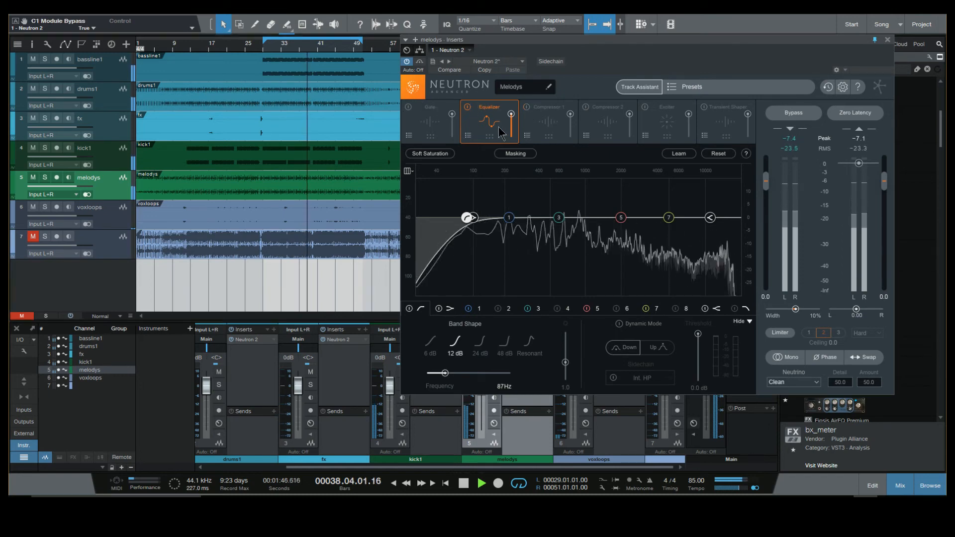
{"action": "left_click", "coordinate": [468, 108]}
{"action": "left_click", "coordinate": [468, 107]}
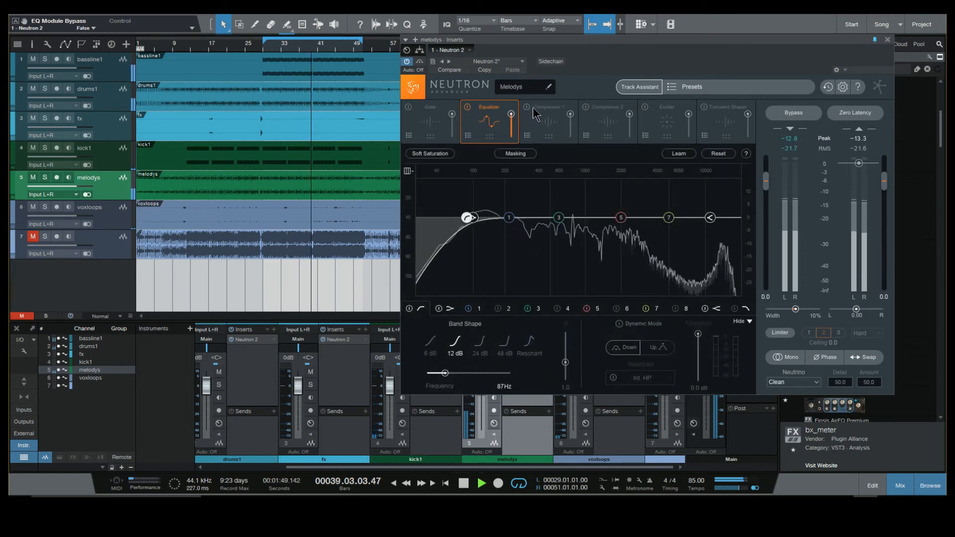
{"action": "left_click", "coordinate": [537, 108]}
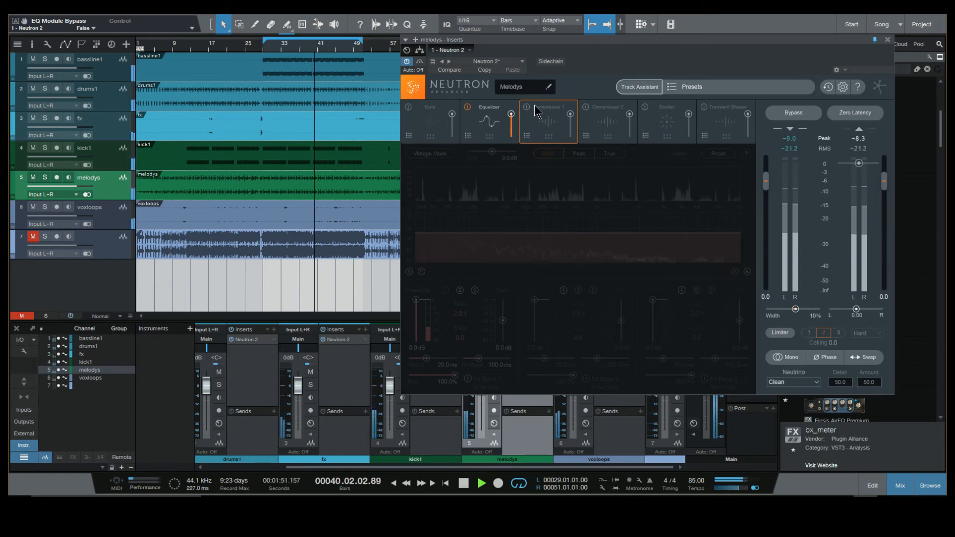
{"action": "left_click", "coordinate": [468, 107]}
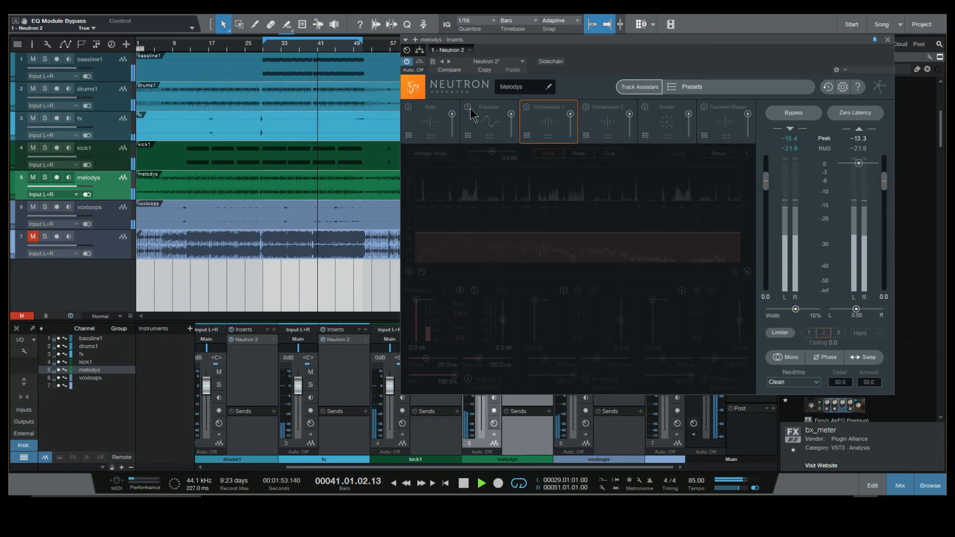
{"action": "left_click", "coordinate": [468, 107]}
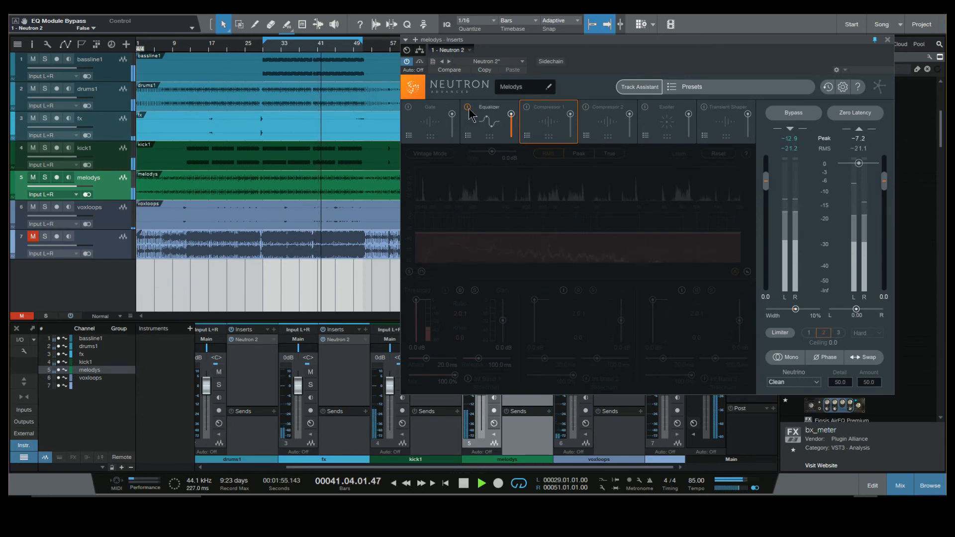
{"action": "left_click", "coordinate": [468, 108]}
{"action": "left_click", "coordinate": [469, 108]}
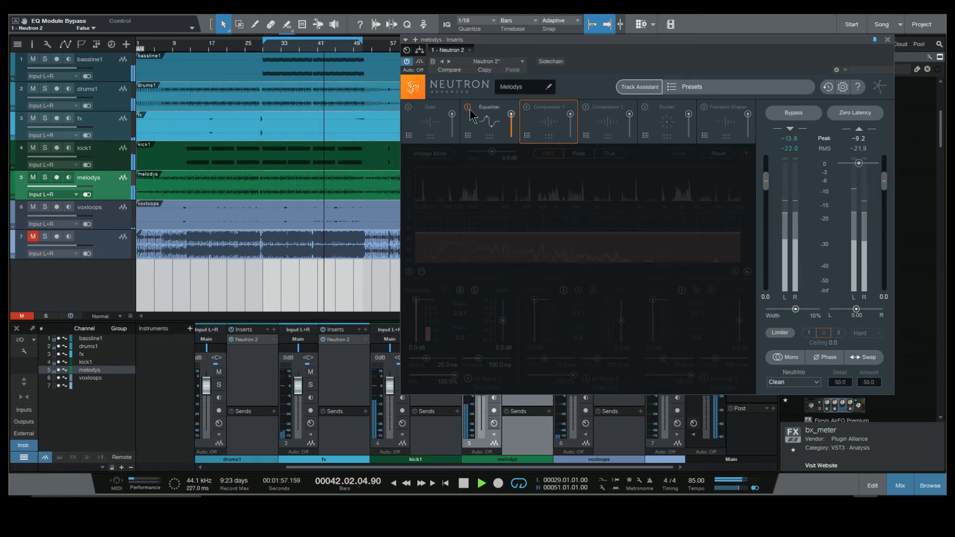
- Stop and restart playback, and close the melodys Neutron 2 window
{"action": "left_click", "coordinate": [294, 297]}
{"action": "key", "text": "space"}
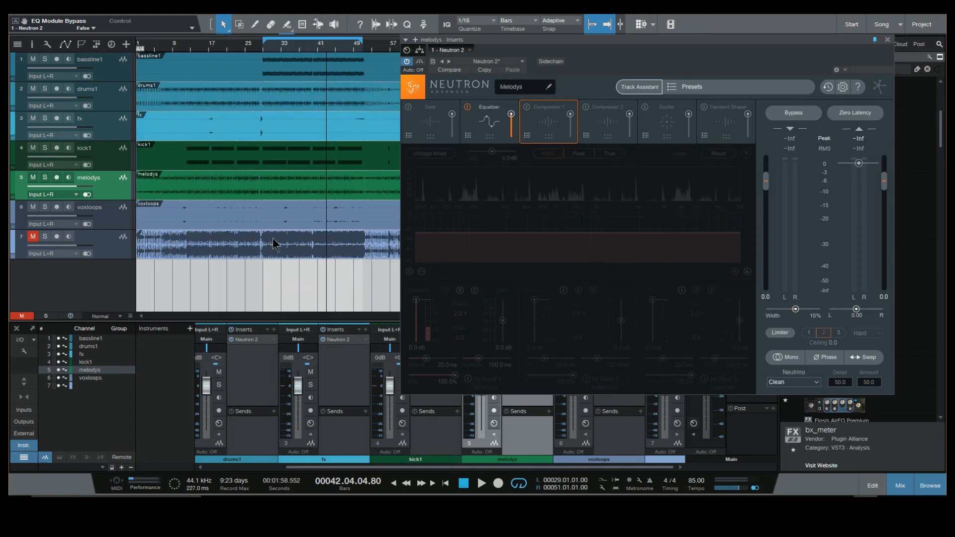
{"action": "key", "text": "space"}
{"action": "left_click", "coordinate": [887, 40]}
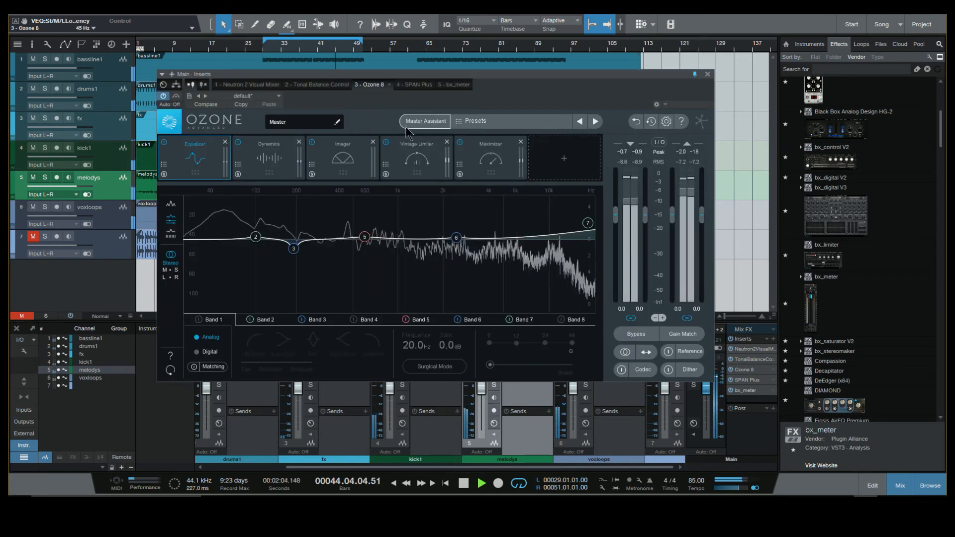
- Compare the master with Ozone's Equalizer, Dynamics and Imager bypassed together, and reactivate them one by one
{"action": "left_click", "coordinate": [164, 142]}
{"action": "left_click", "coordinate": [238, 143]}
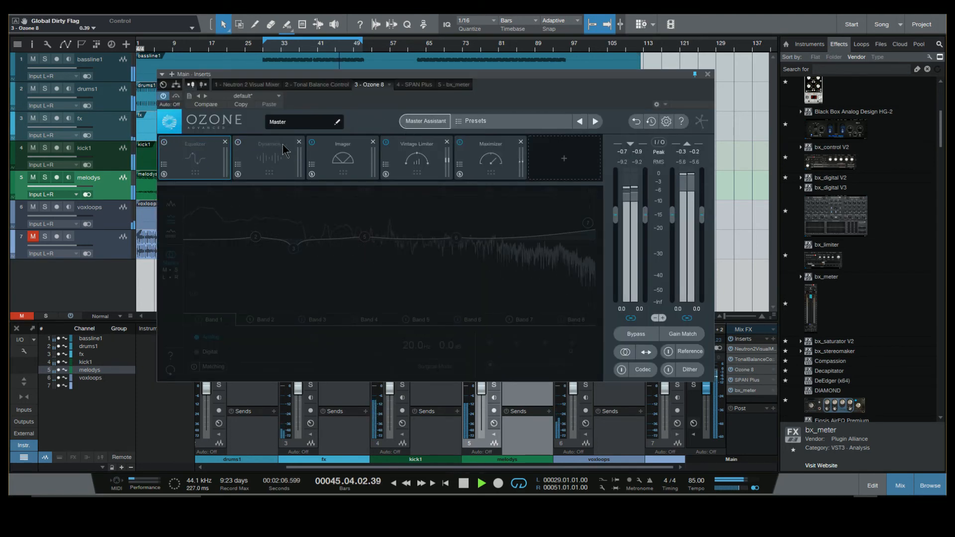
{"action": "left_click", "coordinate": [313, 142]}
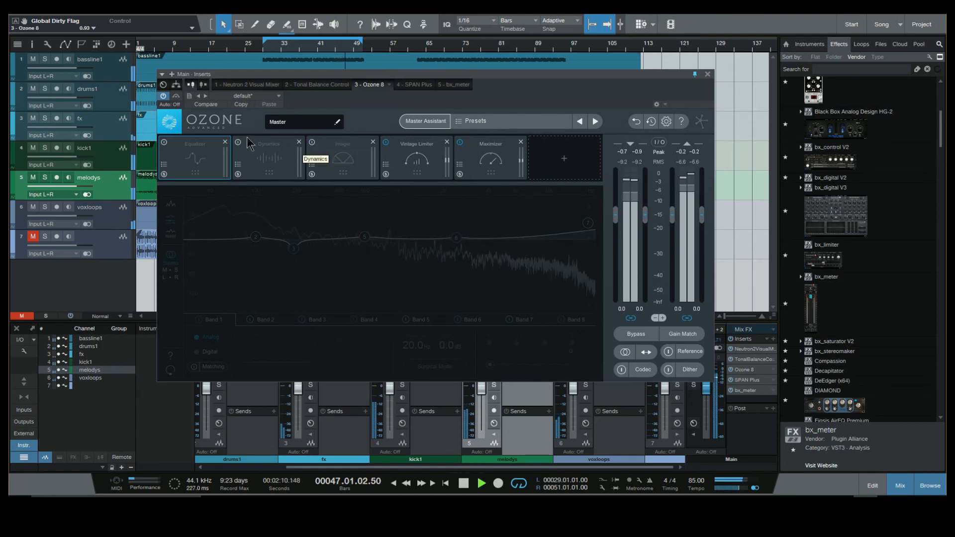
{"action": "left_click", "coordinate": [164, 142]}
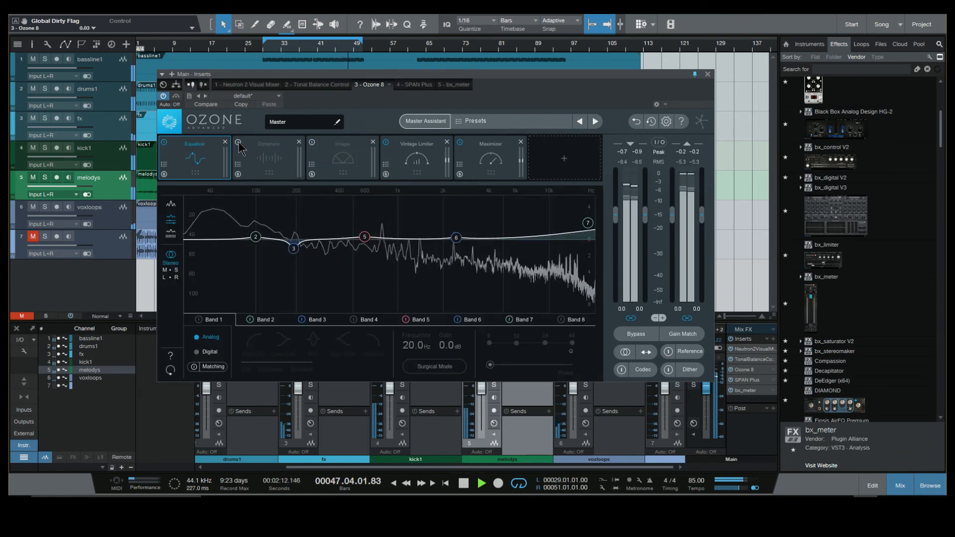
{"action": "left_click", "coordinate": [239, 143]}
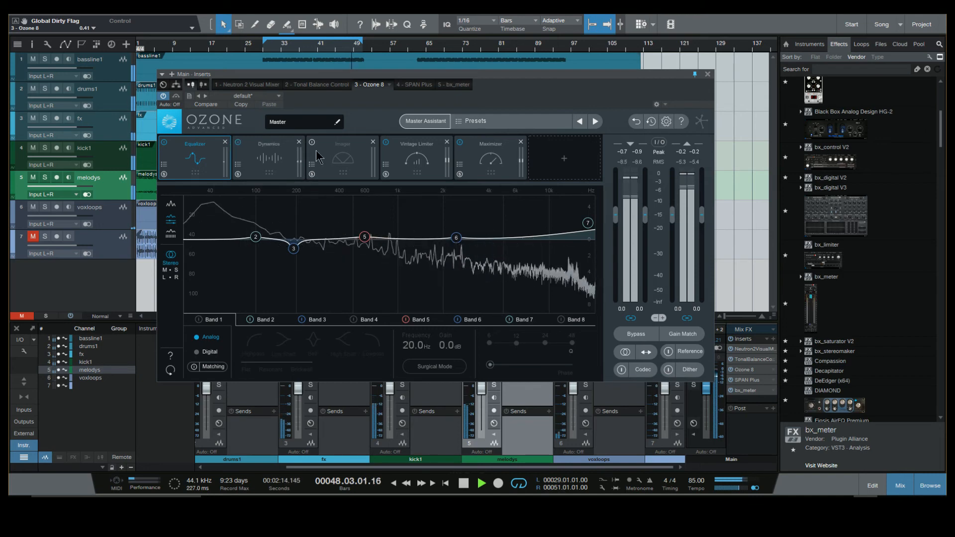
{"action": "left_click", "coordinate": [318, 149]}
{"action": "left_click", "coordinate": [313, 143]}
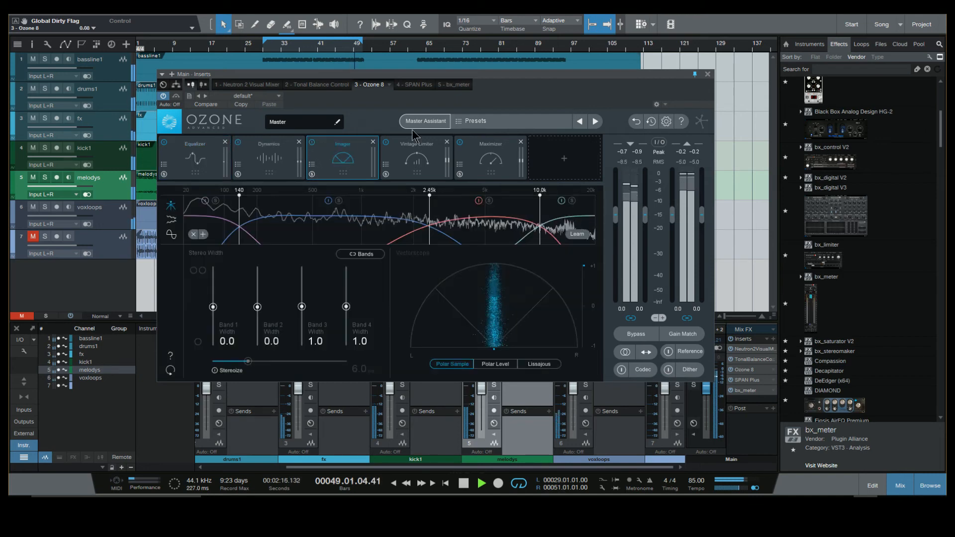
- Reposition the Ozone window and compare the master twice with only the Equalizer bypassed and active
{"action": "left_click_drag", "start_coordinate": [611, 121], "coordinate": [595, 148]}
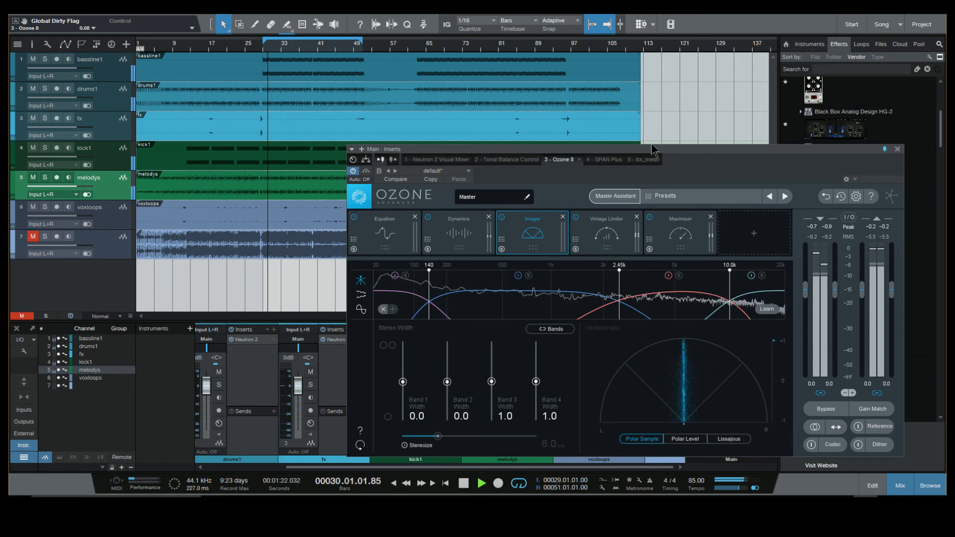
{"action": "left_click_drag", "start_coordinate": [650, 148], "coordinate": [622, 103]}
{"action": "left_click", "coordinate": [327, 173]}
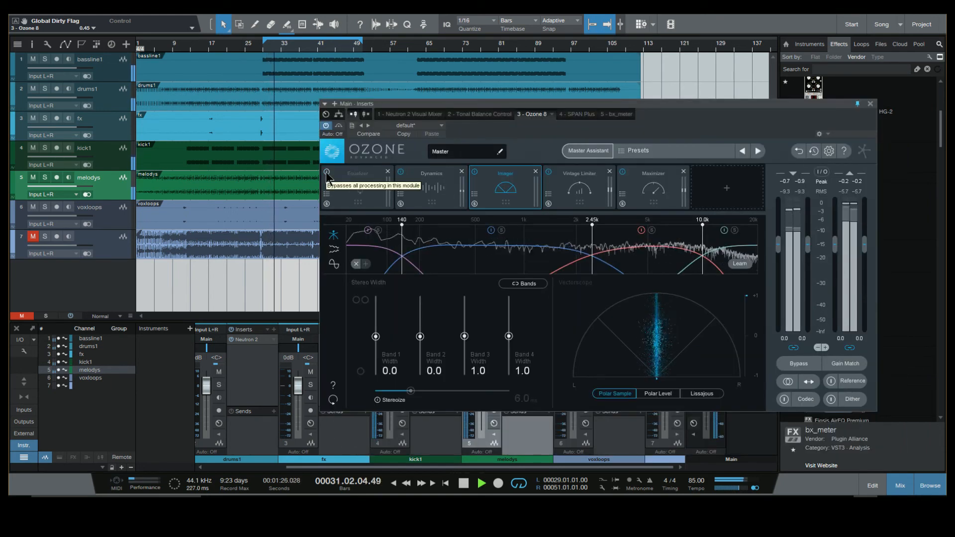
{"action": "left_click", "coordinate": [327, 173]}
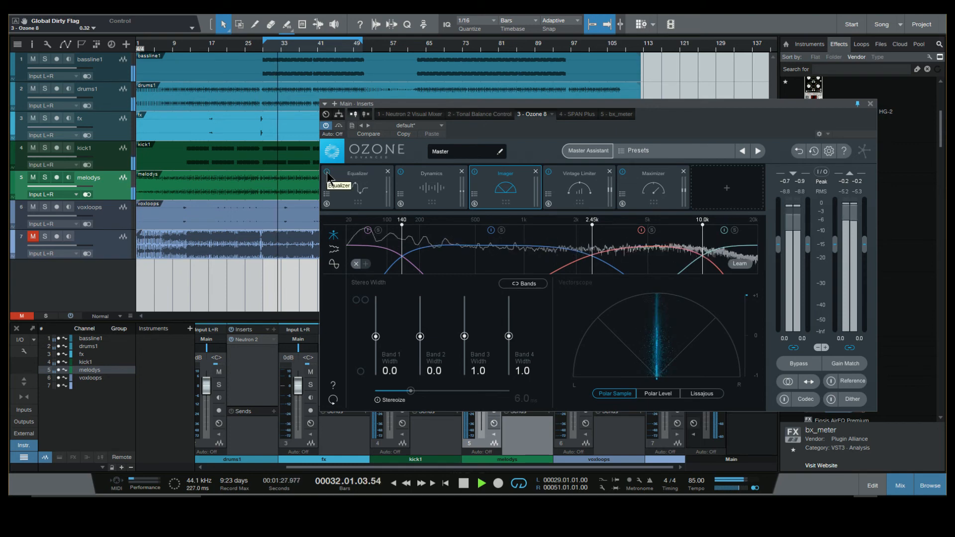
{"action": "left_click", "coordinate": [327, 172]}
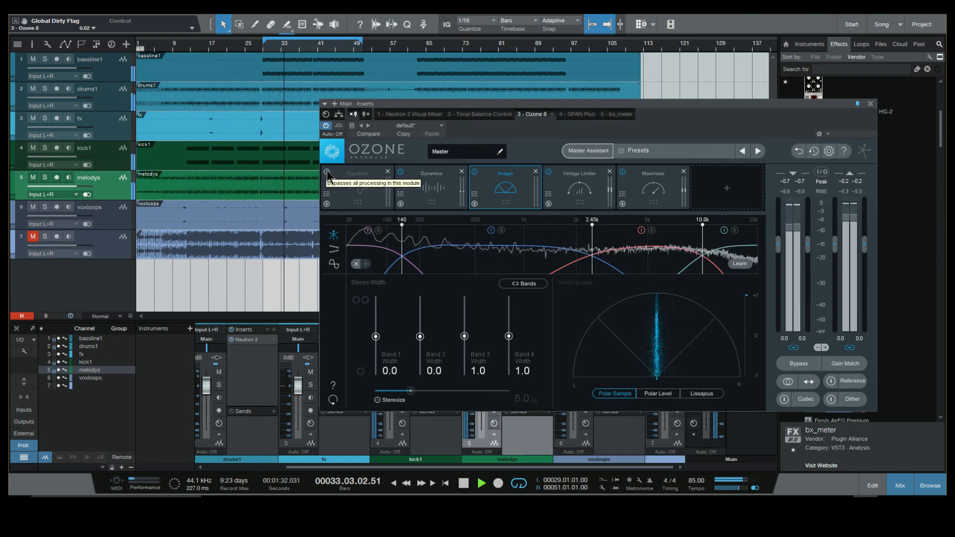
{"action": "left_click", "coordinate": [326, 172]}
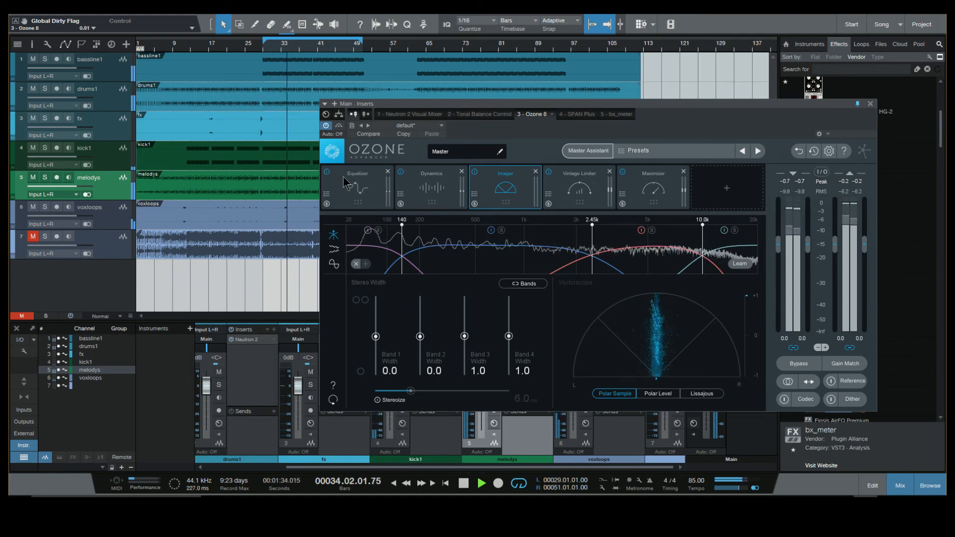
- Compare the master with Ozone's Dynamics module bypassed and active, and stop playback
{"action": "left_click", "coordinate": [401, 172]}
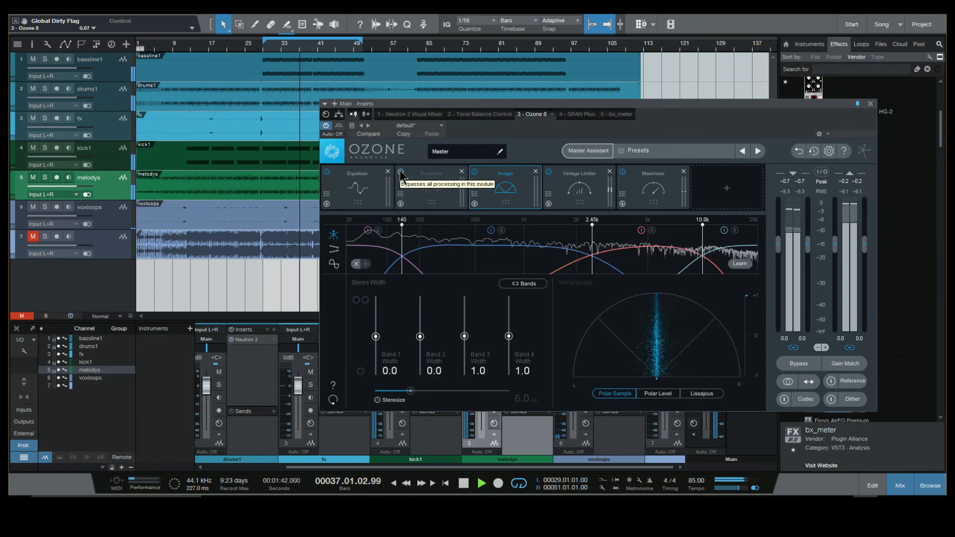
{"action": "left_click", "coordinate": [400, 173]}
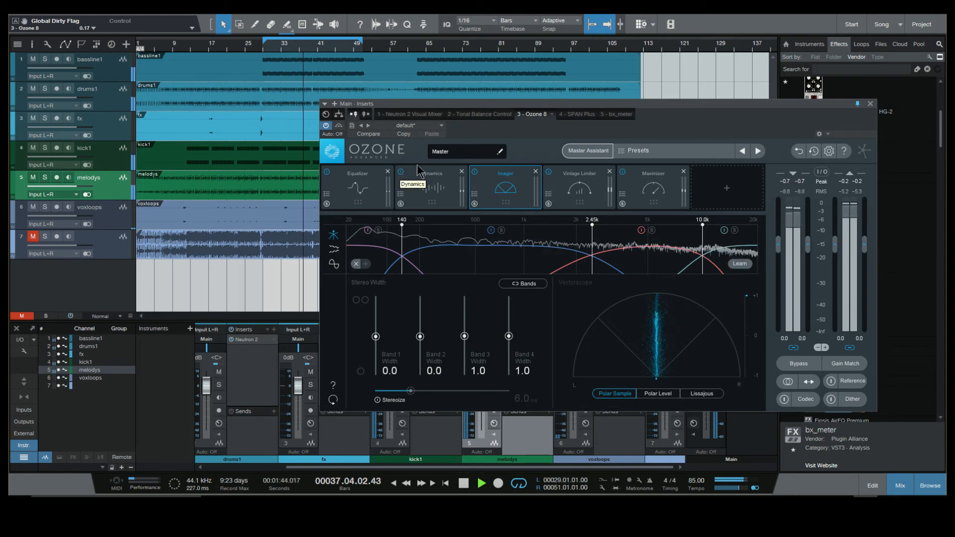
{"action": "key", "text": "space"}
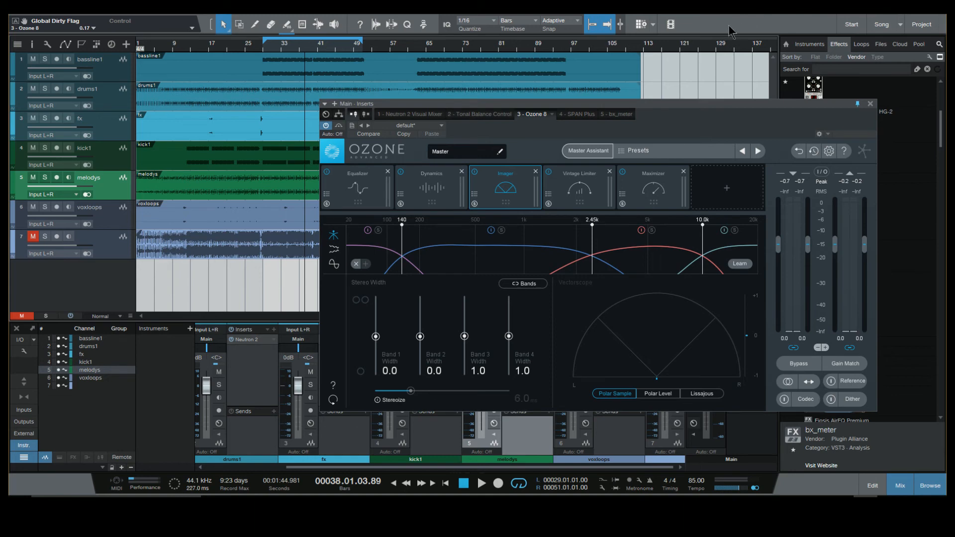
- Move the Ozone window up, resume playback and compare the master with Equalizer and Dynamics both bypassed and both active
{"action": "left_click_drag", "start_coordinate": [700, 104], "coordinate": [706, 67]}
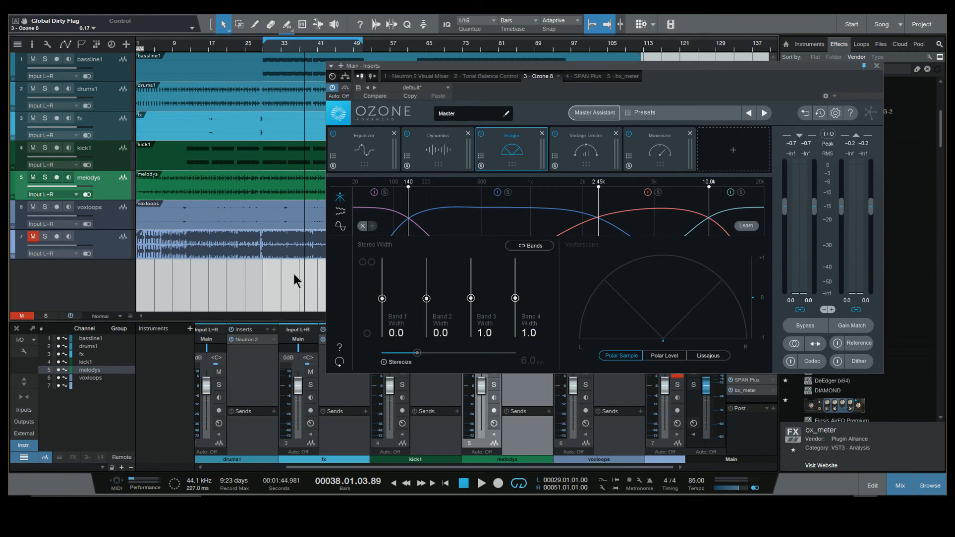
{"action": "key", "text": "space"}
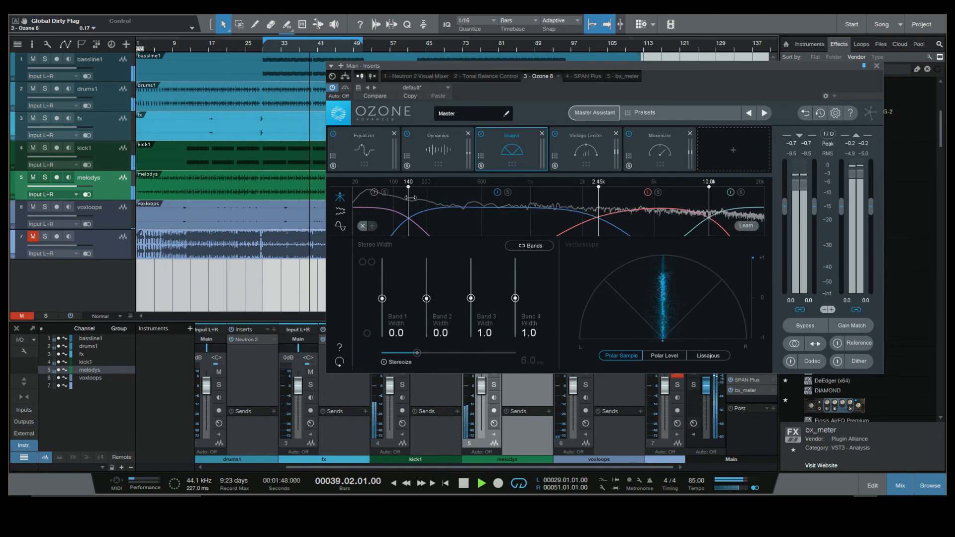
{"action": "left_click", "coordinate": [333, 134]}
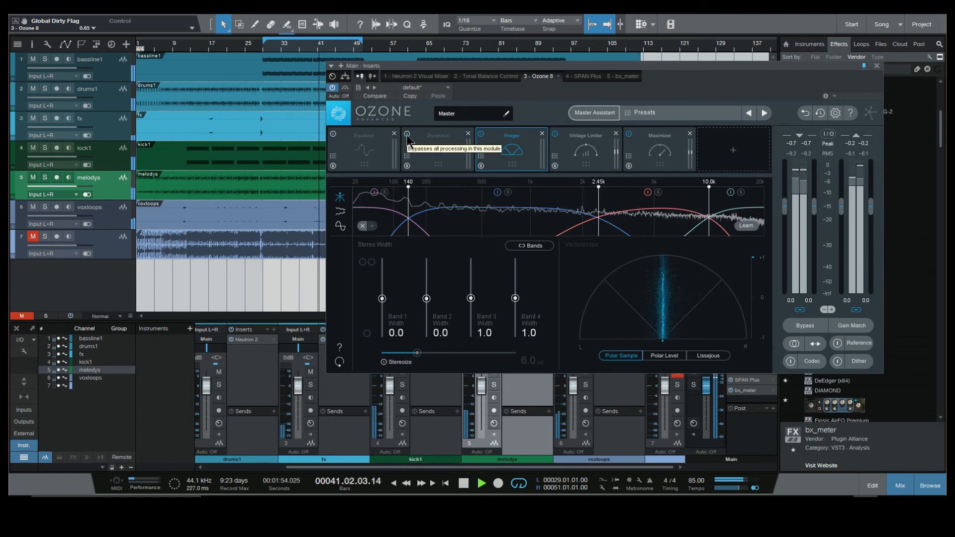
{"action": "left_click", "coordinate": [407, 134]}
{"action": "left_click", "coordinate": [334, 134]}
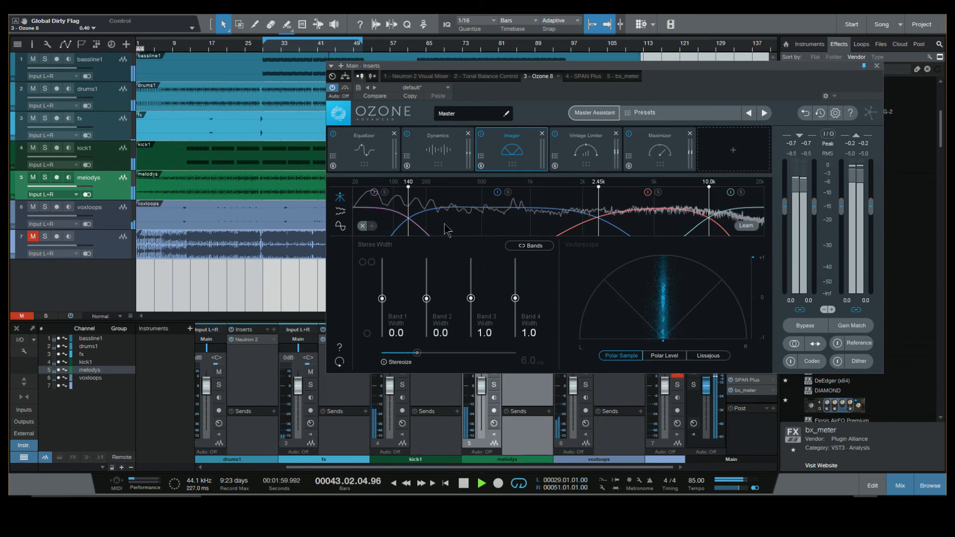
- Open Ozone's Dynamics module and repeatedly compare the Side compression with the module bypassed and active during playback
{"action": "left_click", "coordinate": [408, 144]}
{"action": "left_click", "coordinate": [407, 135]}
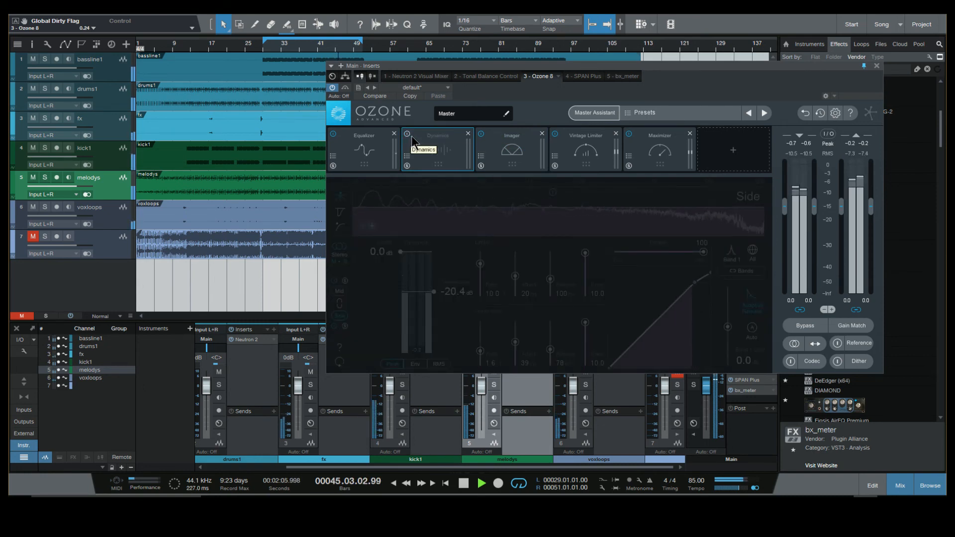
{"action": "left_click", "coordinate": [407, 134]}
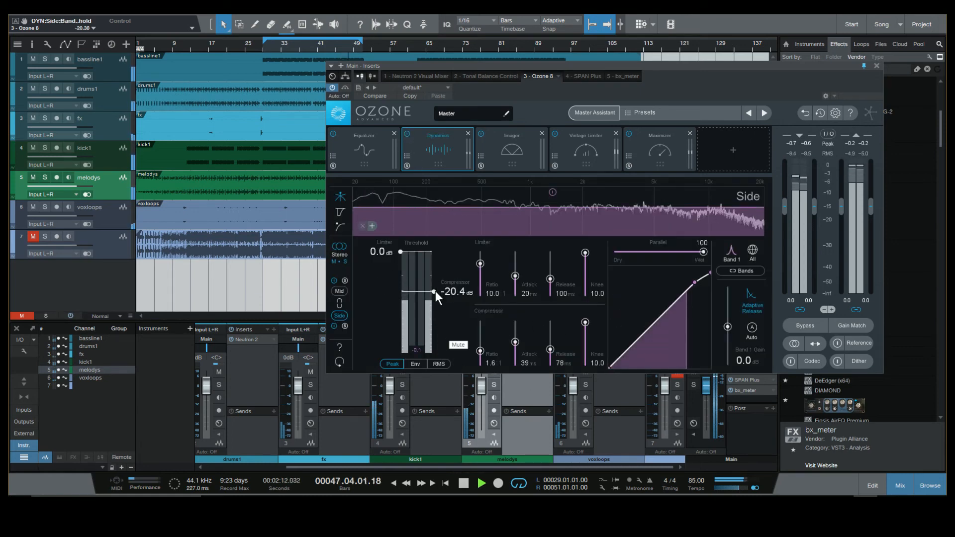
{"action": "left_click_drag", "start_coordinate": [434, 291], "coordinate": [434, 291]}
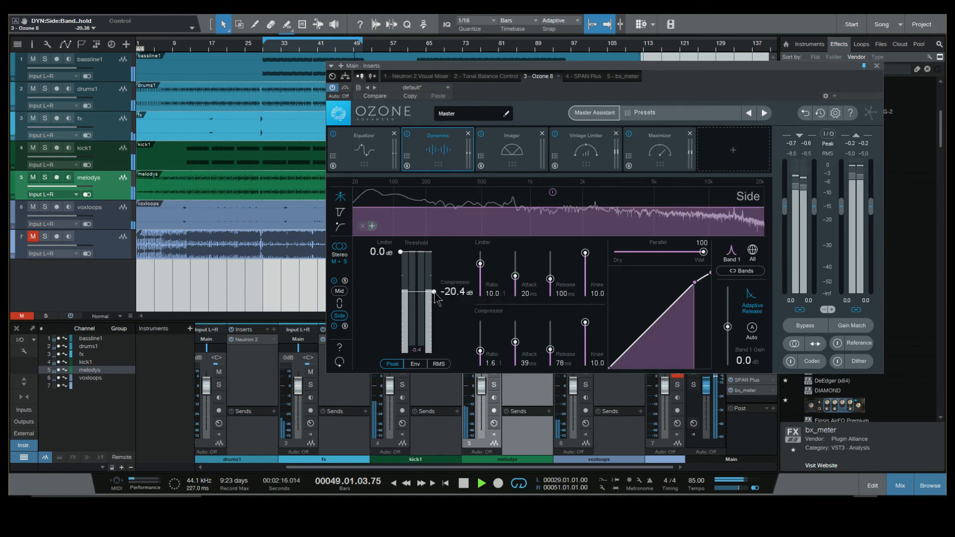
{"action": "left_click", "coordinate": [407, 134]}
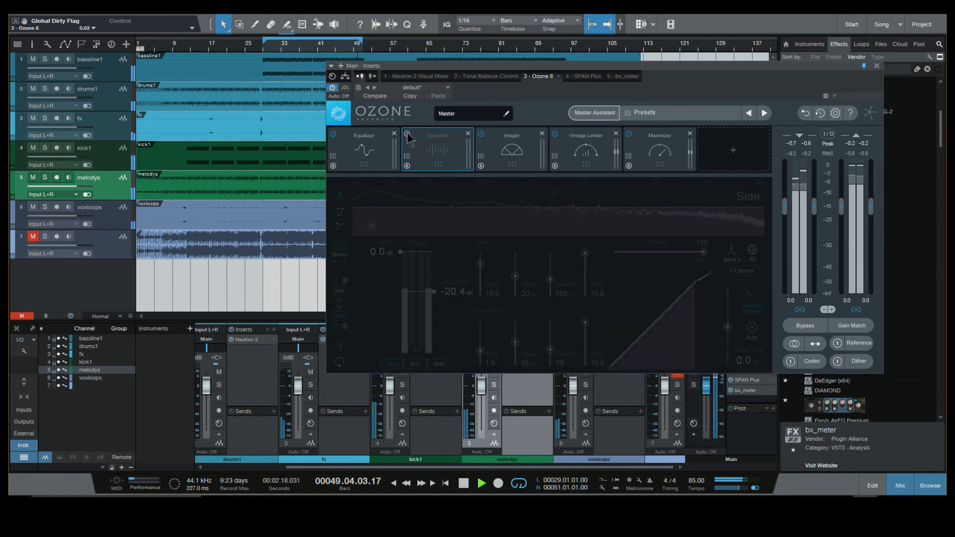
{"action": "left_click", "coordinate": [408, 134]}
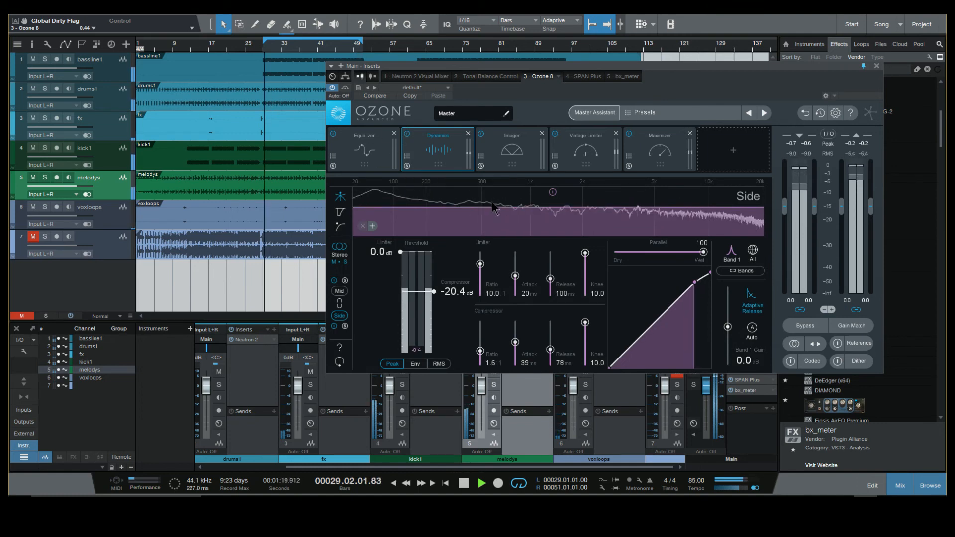
{"action": "left_click", "coordinate": [407, 134]}
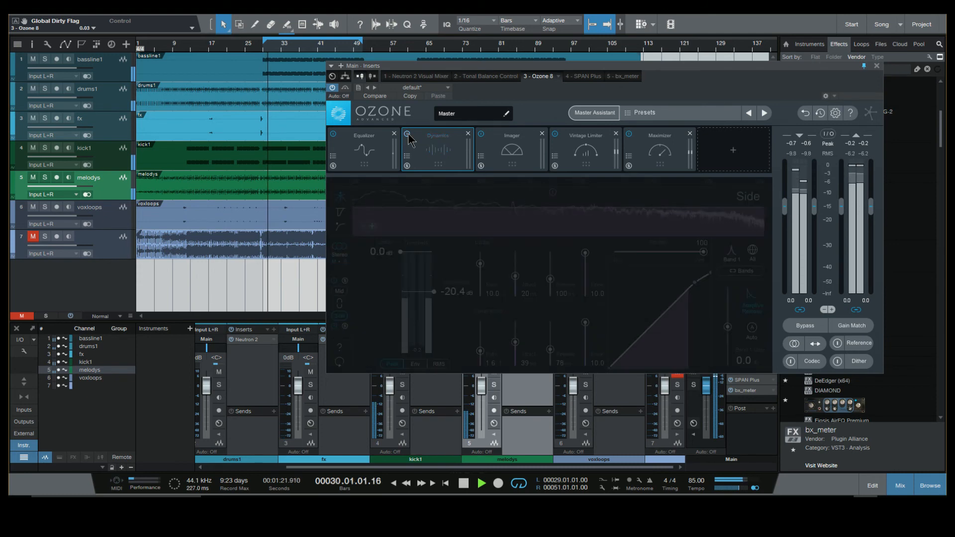
{"action": "left_click", "coordinate": [409, 137]}
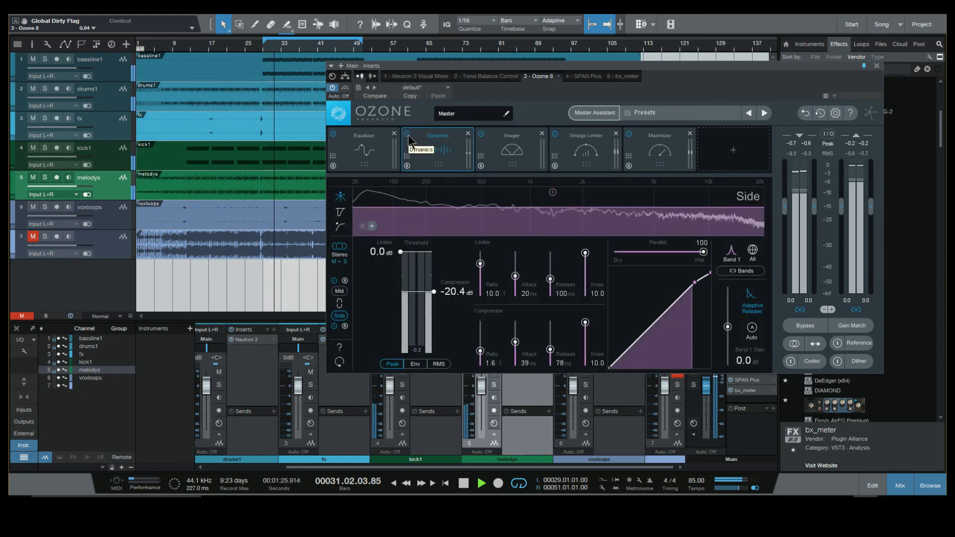
{"action": "left_click", "coordinate": [408, 134]}
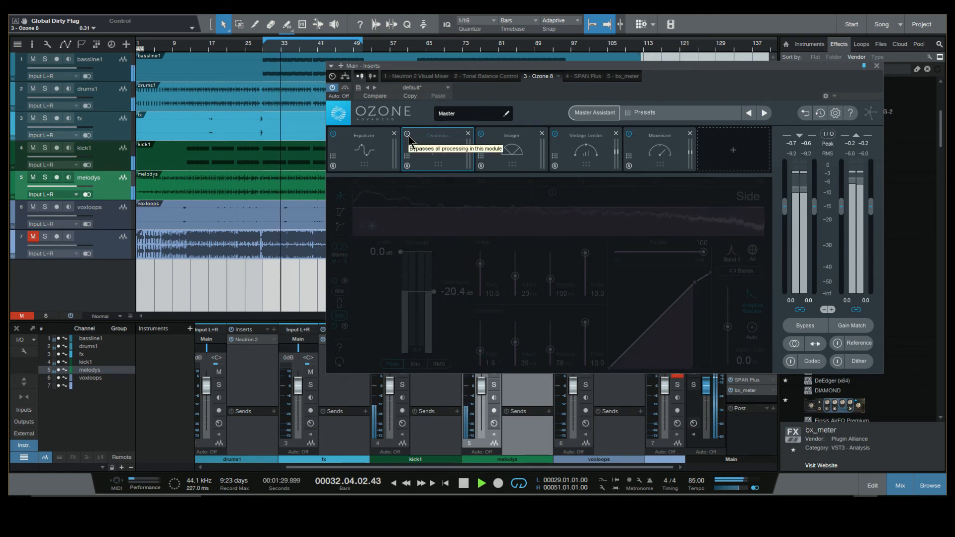
{"action": "left_click", "coordinate": [408, 135]}
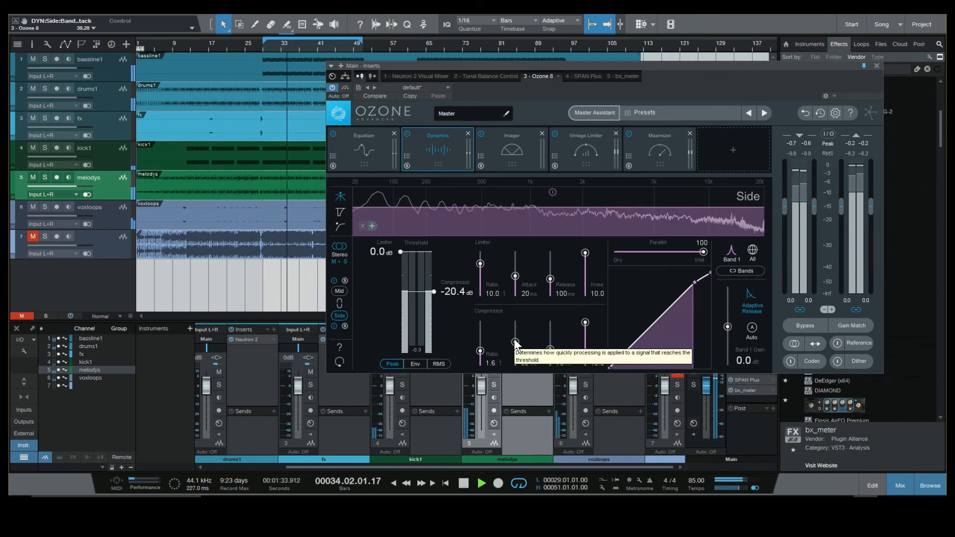
- Set the Side compressor's attack to 33 ms, compare Dynamics bypassed and active, and close Ozone with playback stopped
{"action": "left_click_drag", "start_coordinate": [513, 343], "coordinate": [514, 344]}
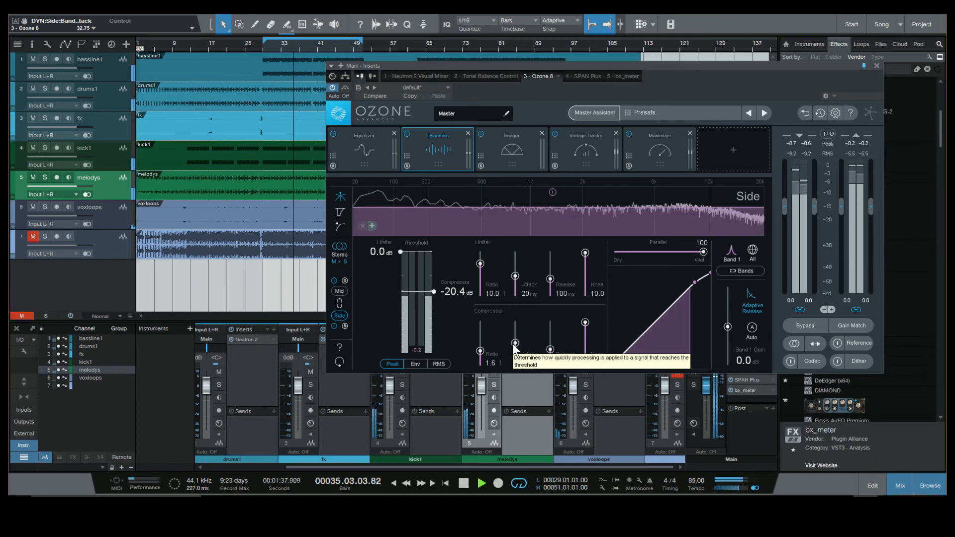
{"action": "left_click", "coordinate": [408, 134]}
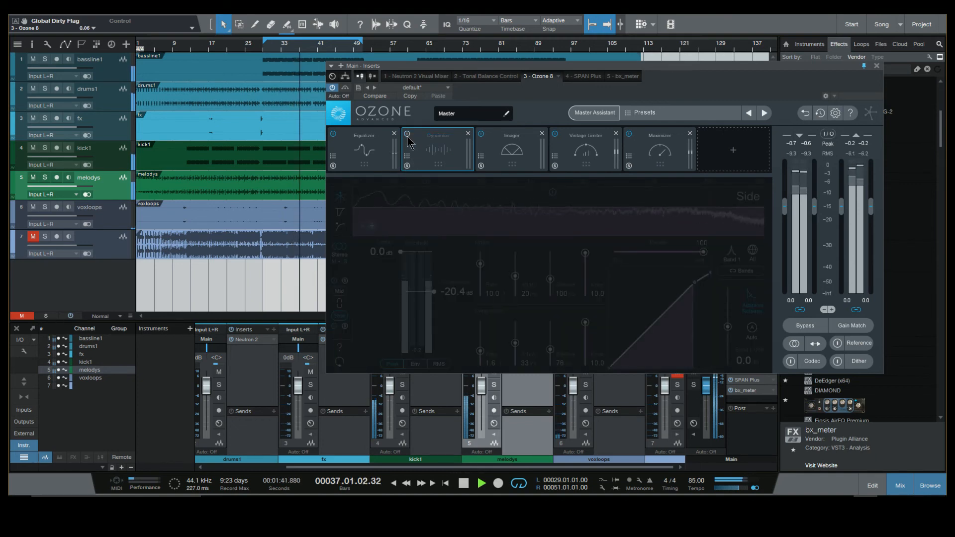
{"action": "left_click", "coordinate": [407, 135]}
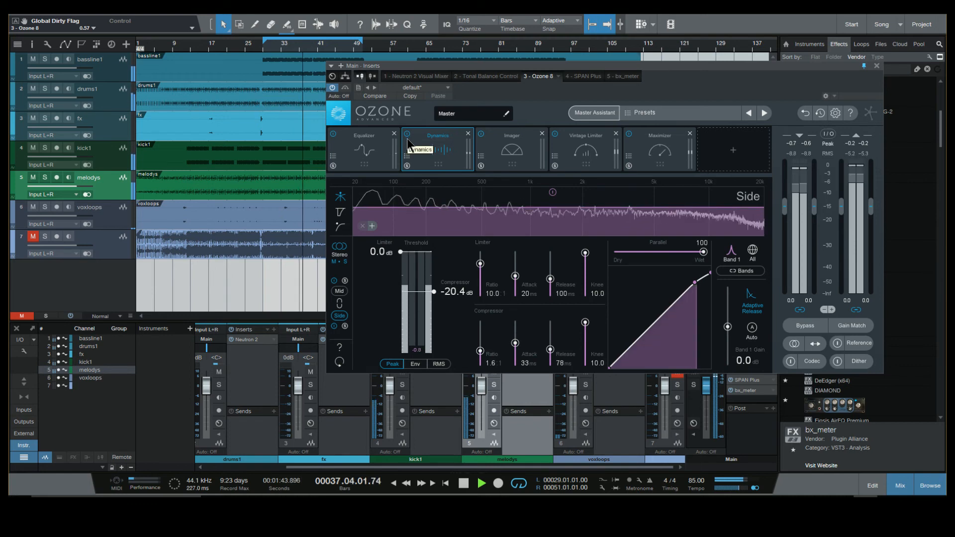
{"action": "left_click", "coordinate": [877, 66]}
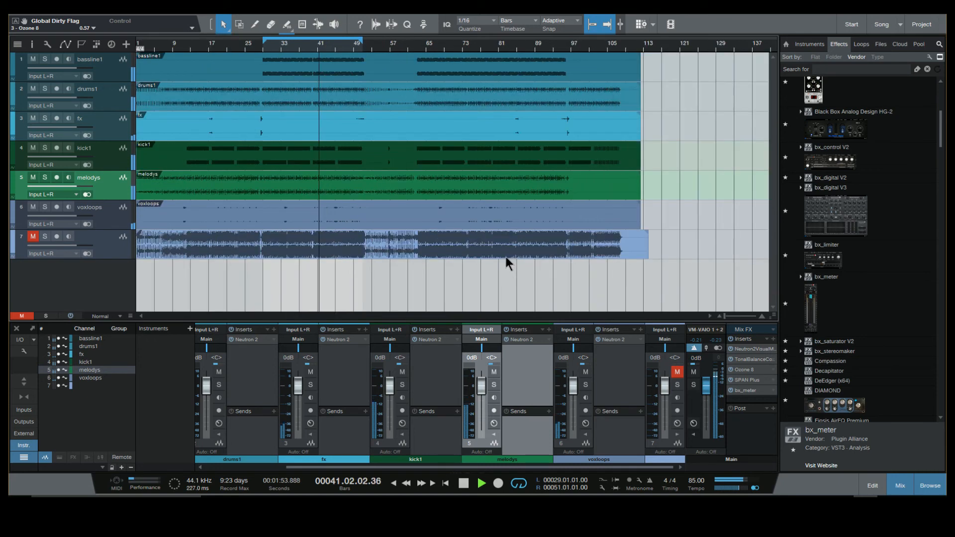
{"action": "key", "text": "space"}
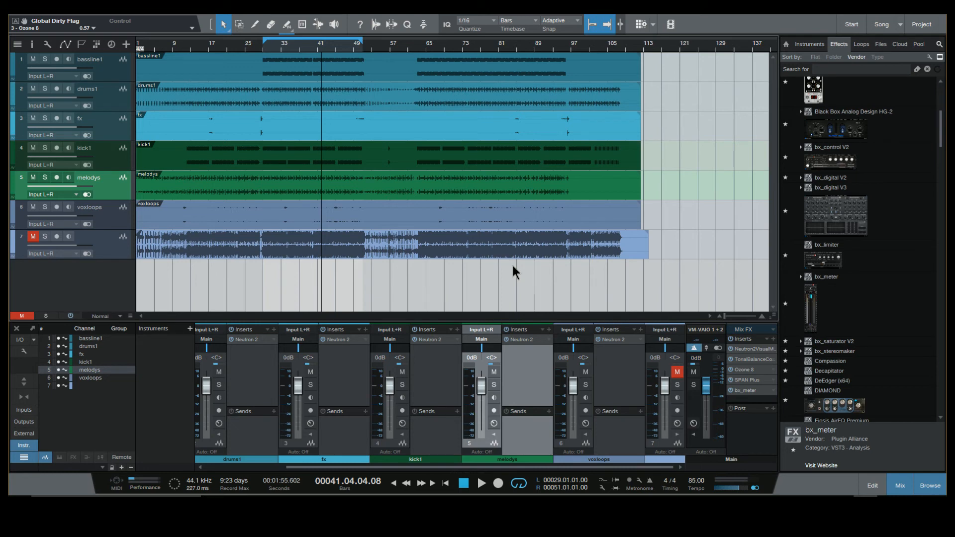
- Open Neutron 2 on the fx track, dismiss its preset manager and move the plug-in window fully into view
{"action": "double_click", "coordinate": [338, 339]}
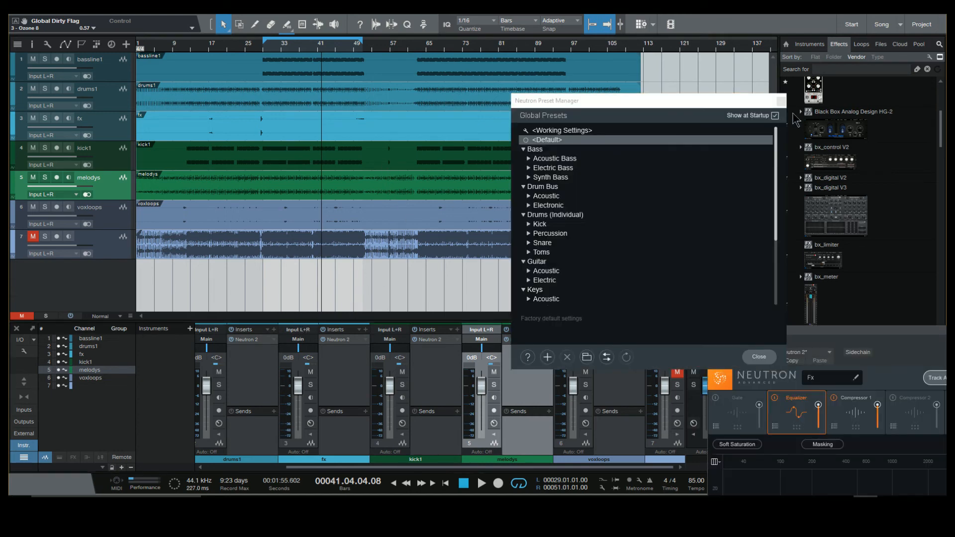
{"action": "left_click", "coordinate": [781, 101]}
{"action": "left_click_drag", "start_coordinate": [922, 332], "coordinate": [479, 37]}
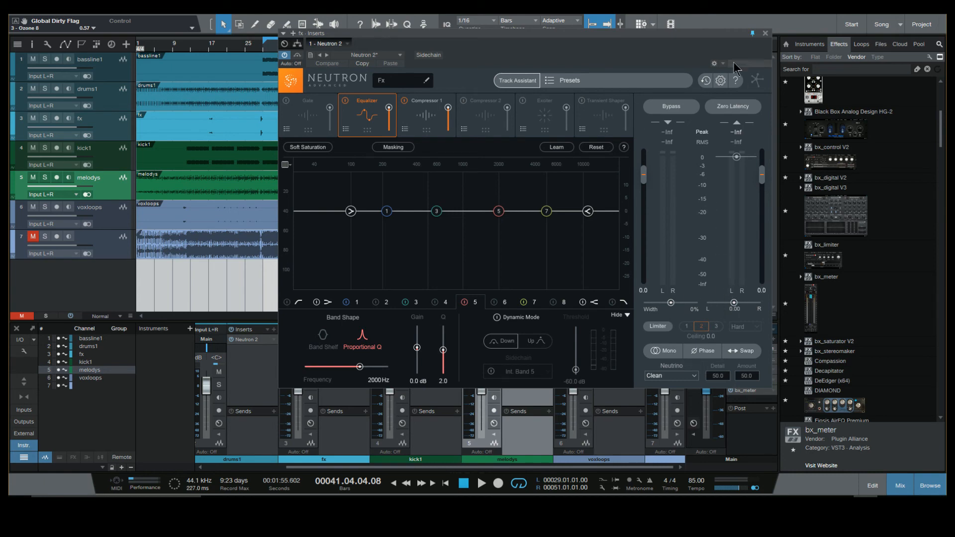
- View the Visual Mixer and Tonal Balance Control's list of incoming plug-ins, then close all open plug-in windows
{"action": "left_click_drag", "start_coordinate": [702, 36], "coordinate": [613, 36]}
{"action": "left_click", "coordinate": [756, 350]}
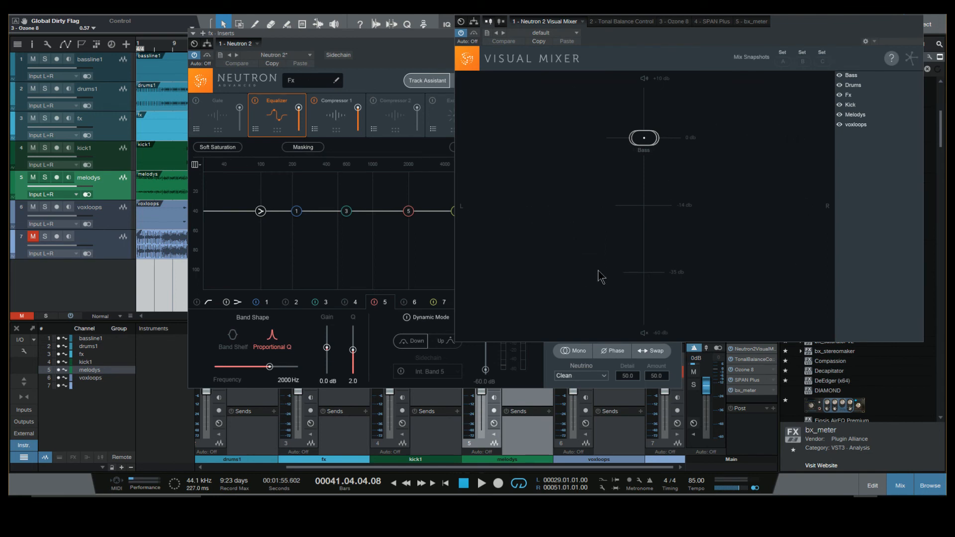
{"action": "left_click", "coordinate": [755, 359]}
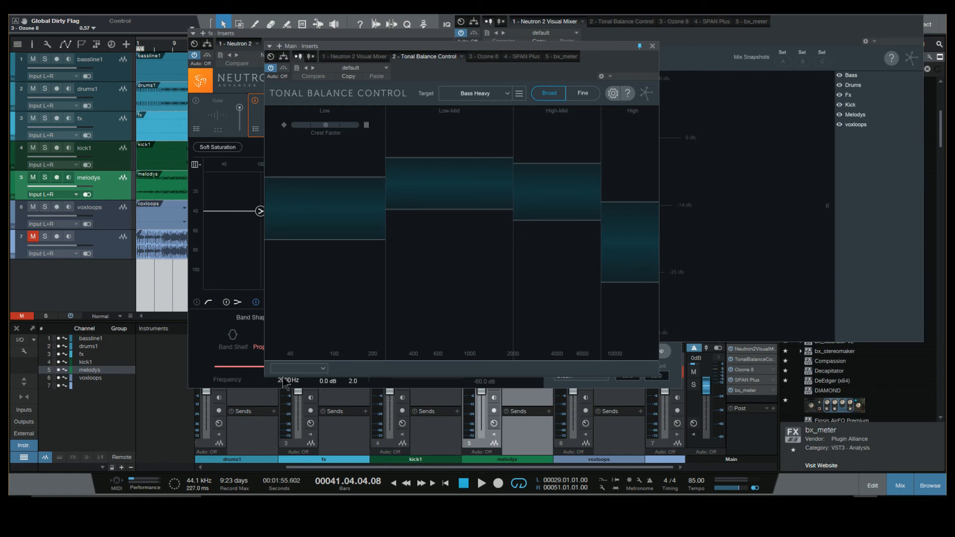
{"action": "left_click", "coordinate": [320, 369]}
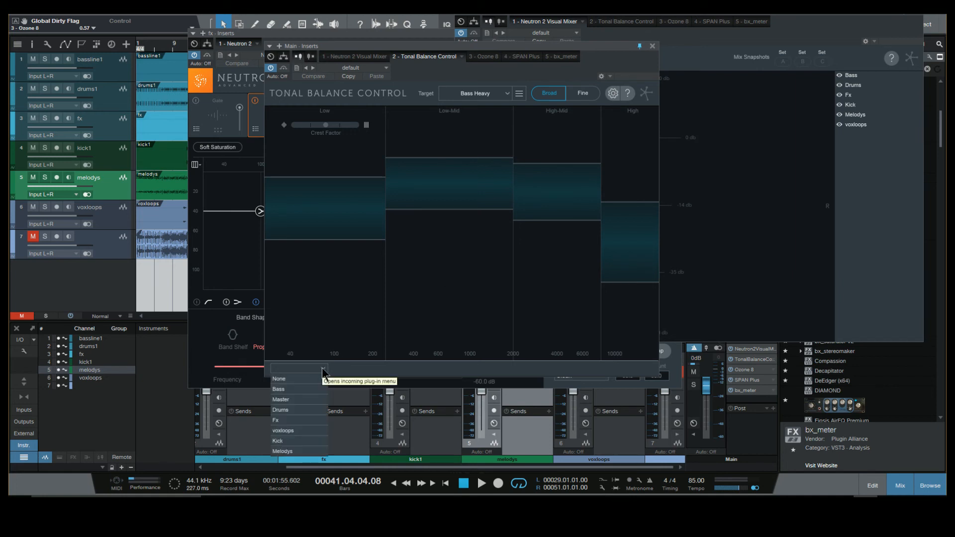
{"action": "left_click", "coordinate": [323, 370]}
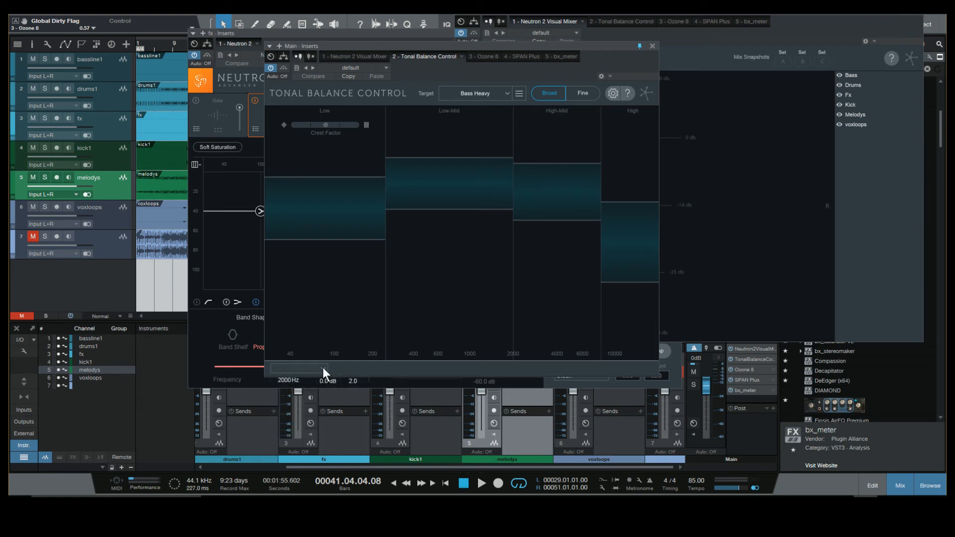
{"action": "left_click", "coordinate": [653, 46]}
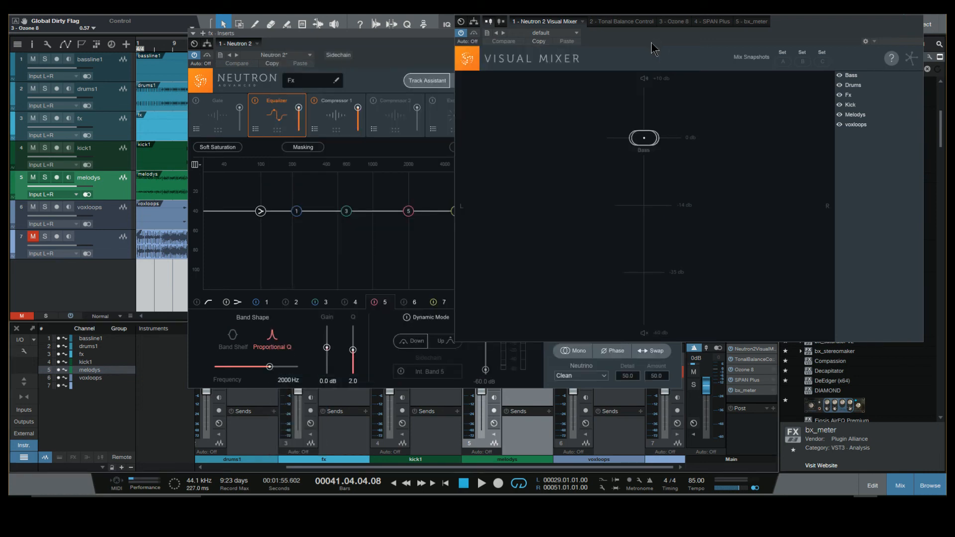
{"action": "left_click", "coordinate": [920, 14]}
{"action": "left_click", "coordinate": [676, 34]}
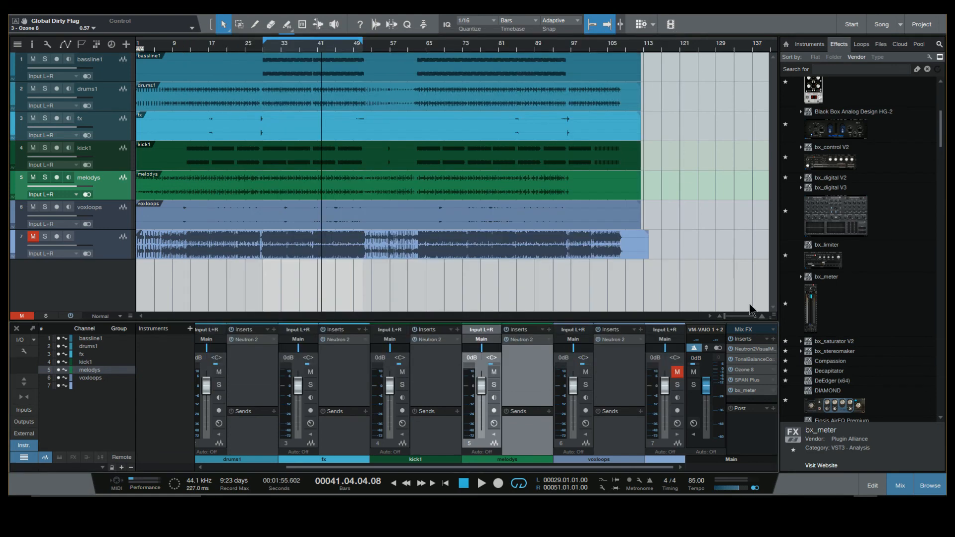
- Open Ozone 8 from the main bus inserts and move its window fully into view over the arrangement
{"action": "double_click", "coordinate": [743, 370]}
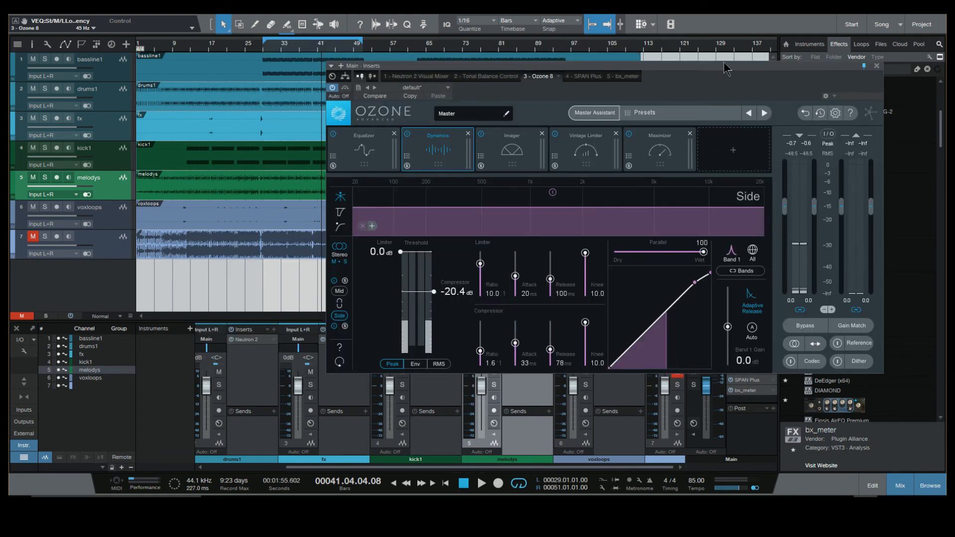
{"action": "left_click_drag", "start_coordinate": [622, 64], "coordinate": [604, 67]}
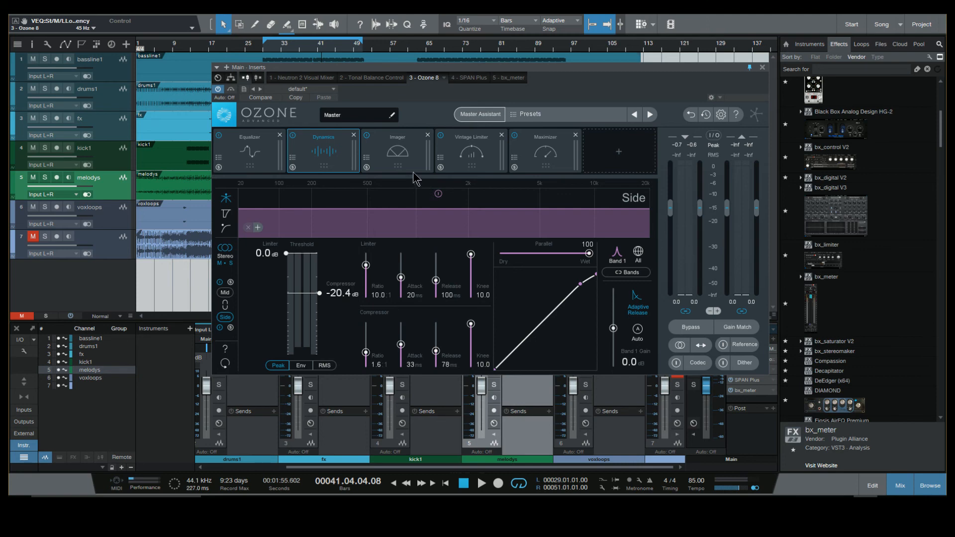
{"action": "left_click_drag", "start_coordinate": [568, 40], "coordinate": [598, 51]}
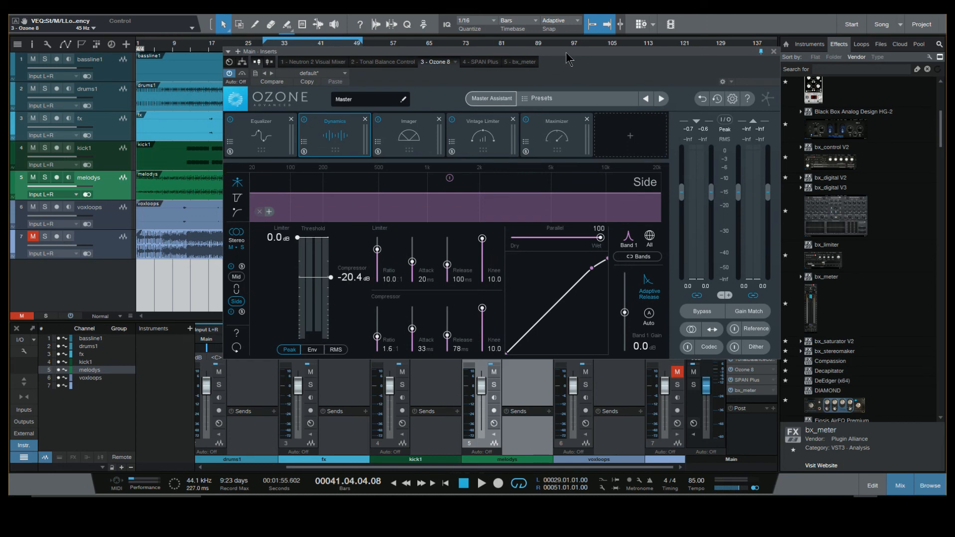
{"action": "left_click_drag", "start_coordinate": [559, 63], "coordinate": [538, 71]}
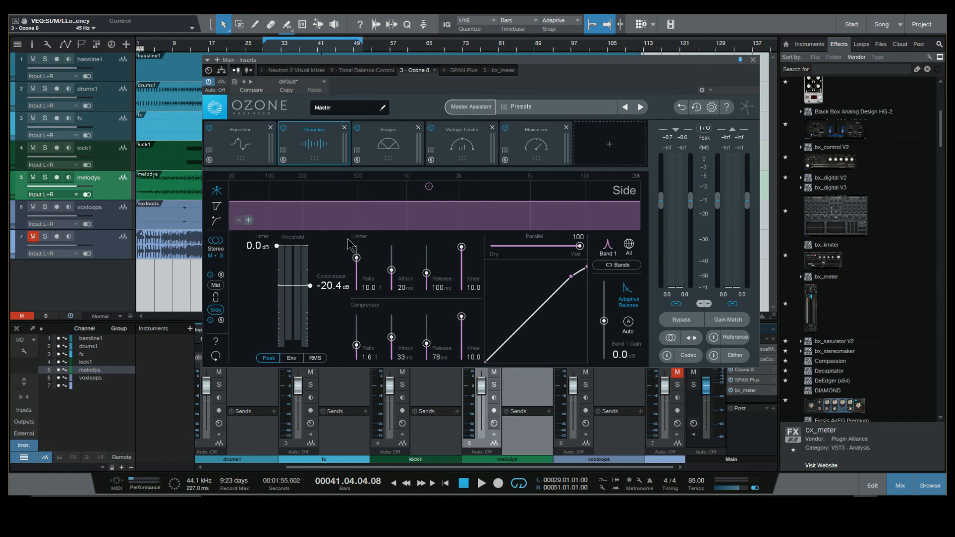
- Load the Friday Hut Studios mix WAV from the Desktop as a reference track in Ozone
{"action": "left_click", "coordinate": [731, 339]}
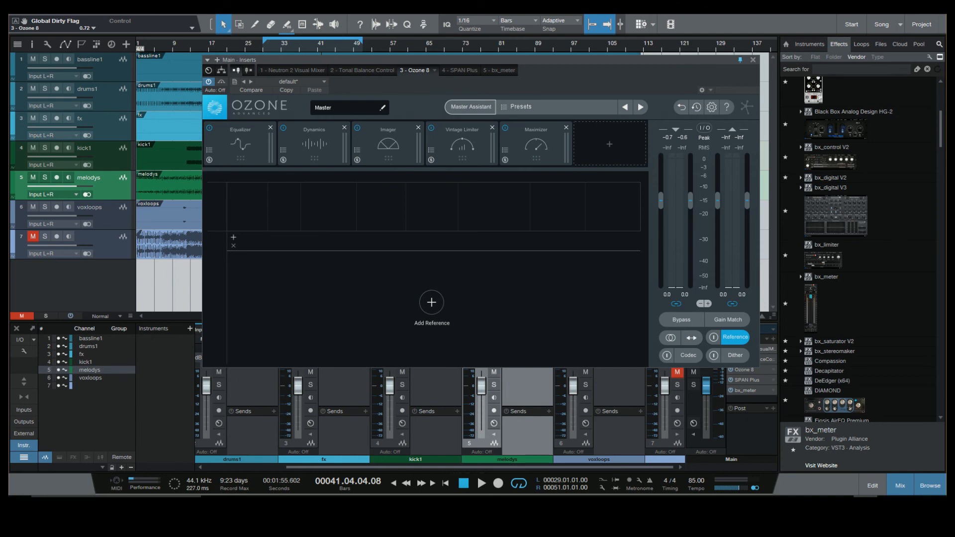
{"action": "left_click_drag", "start_coordinate": [954, 316], "coordinate": [432, 309]}
{"action": "left_click", "coordinate": [434, 308]}
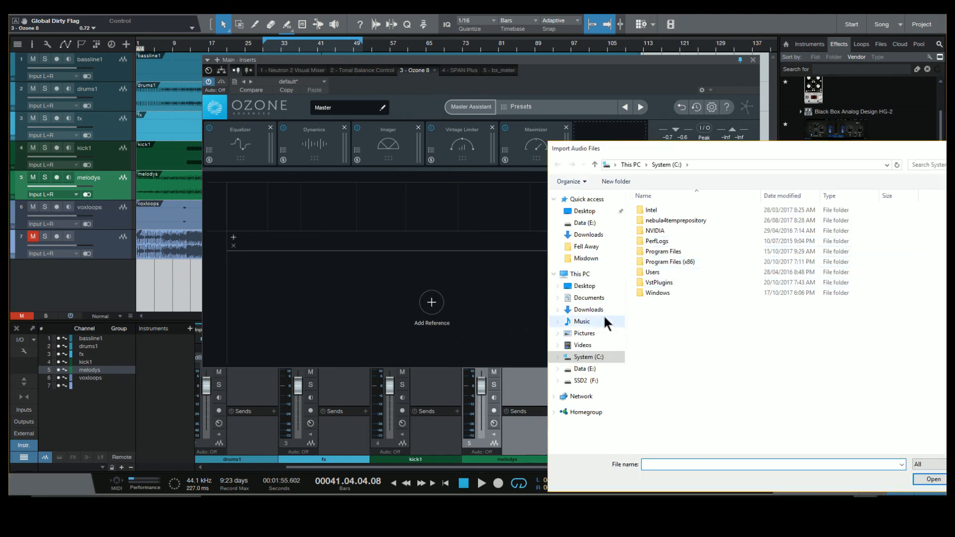
{"action": "left_click", "coordinate": [567, 284]}
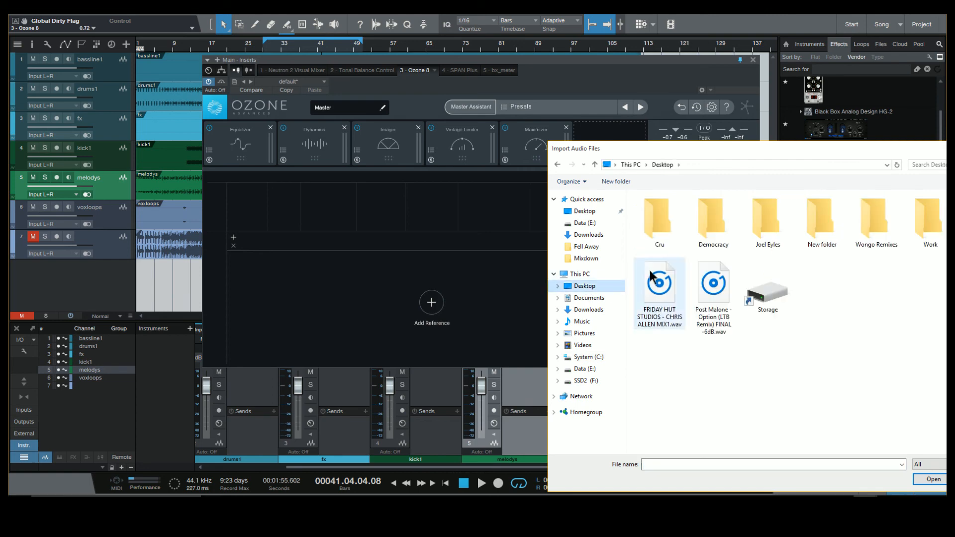
{"action": "left_click", "coordinate": [641, 266]}
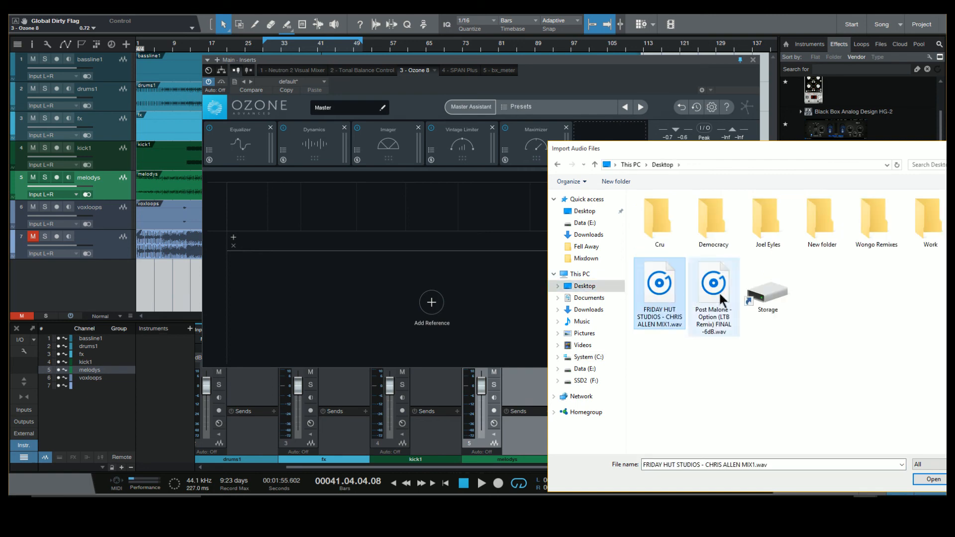
{"action": "left_click", "coordinate": [933, 479]}
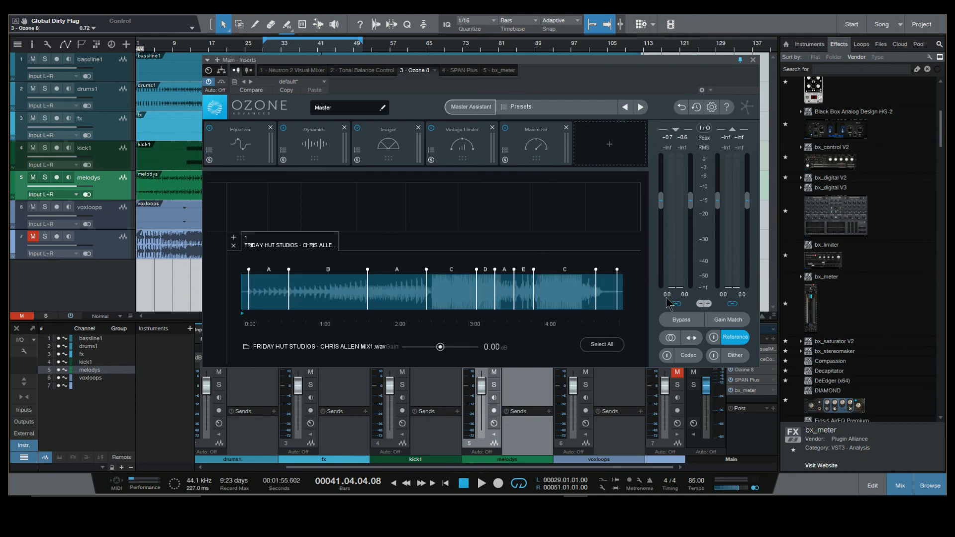
- Tighten the boundaries of the reference track's first C section, select that section and briefly audition it
{"action": "left_click_drag", "start_coordinate": [426, 272], "coordinate": [467, 272]}
{"action": "left_click", "coordinate": [440, 285]}
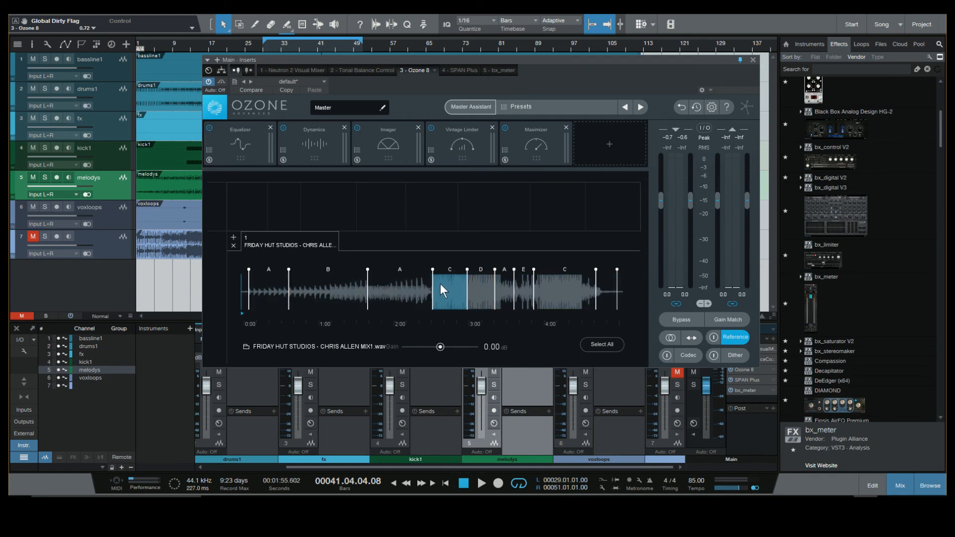
{"action": "key", "text": "space"}
{"action": "key", "text": "space"}
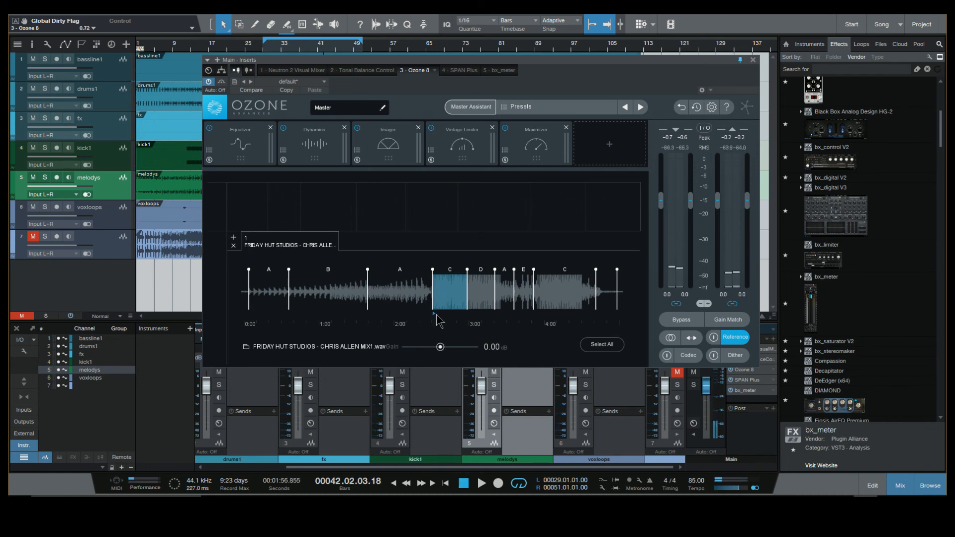
{"action": "left_click_drag", "start_coordinate": [433, 317], "coordinate": [433, 317]}
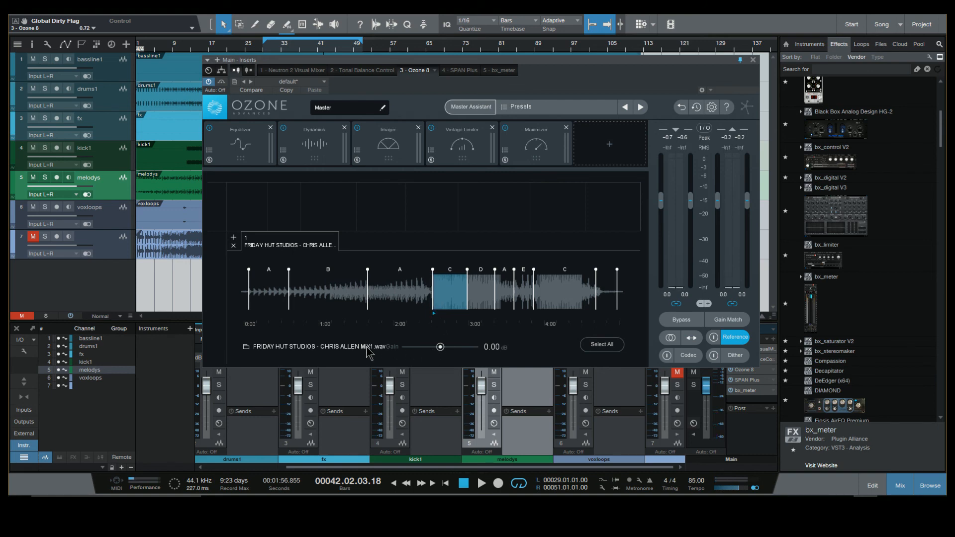
- Try selecting the whole reference track and its individual C, D and A sections one after another
{"action": "left_click", "coordinate": [616, 345]}
{"action": "left_click", "coordinate": [459, 300]}
{"action": "left_click", "coordinate": [472, 300]}
{"action": "left_click", "coordinate": [499, 297]}
{"action": "left_click", "coordinate": [558, 299]}
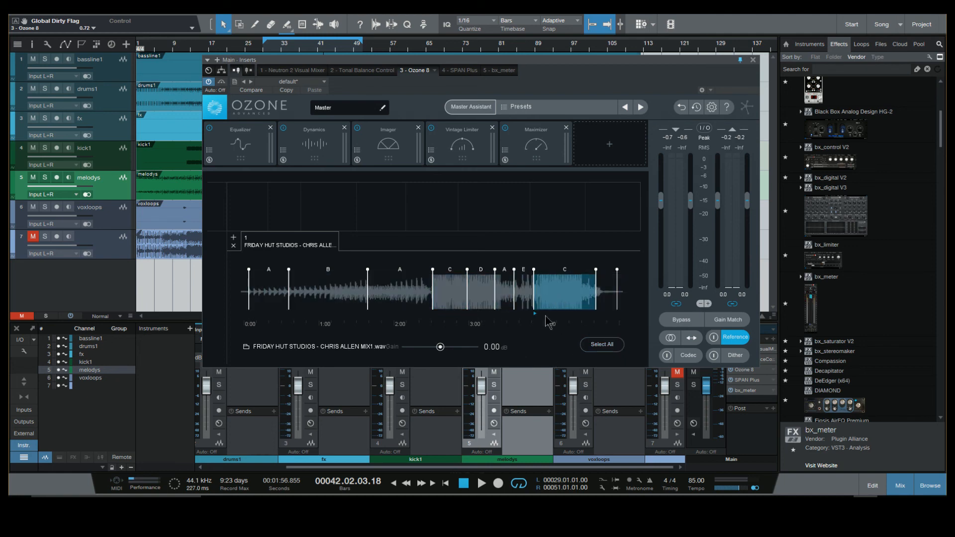
{"action": "left_click", "coordinate": [404, 299]}
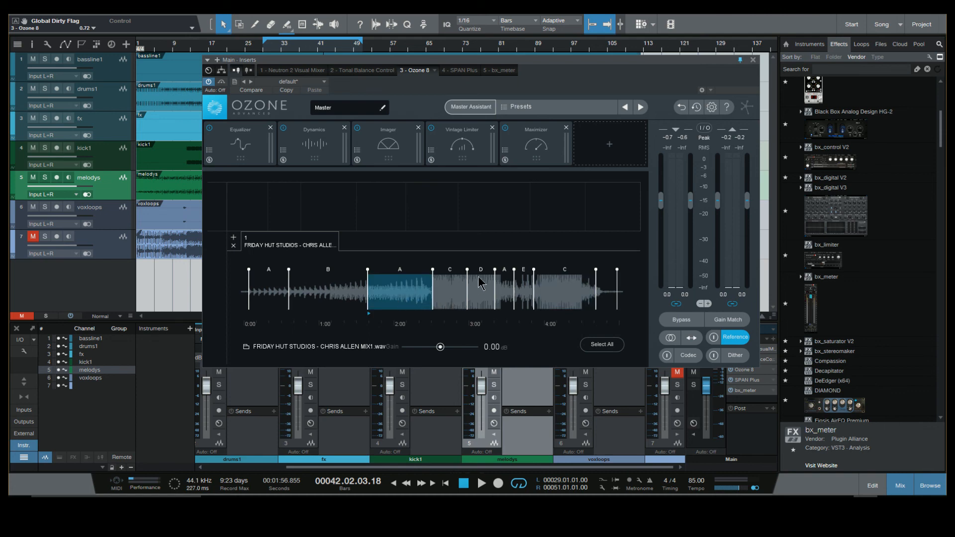
{"action": "left_click", "coordinate": [471, 107]}
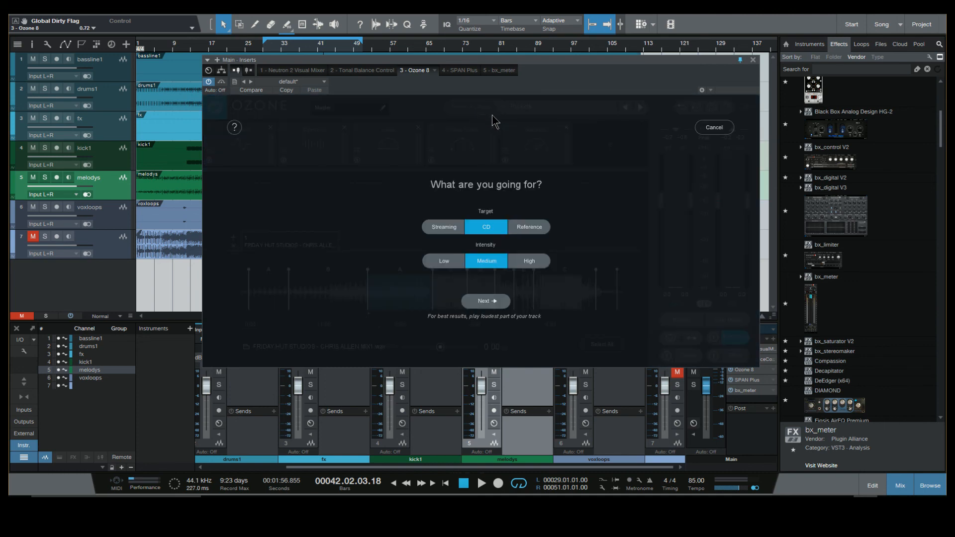
{"action": "left_click", "coordinate": [528, 230]}
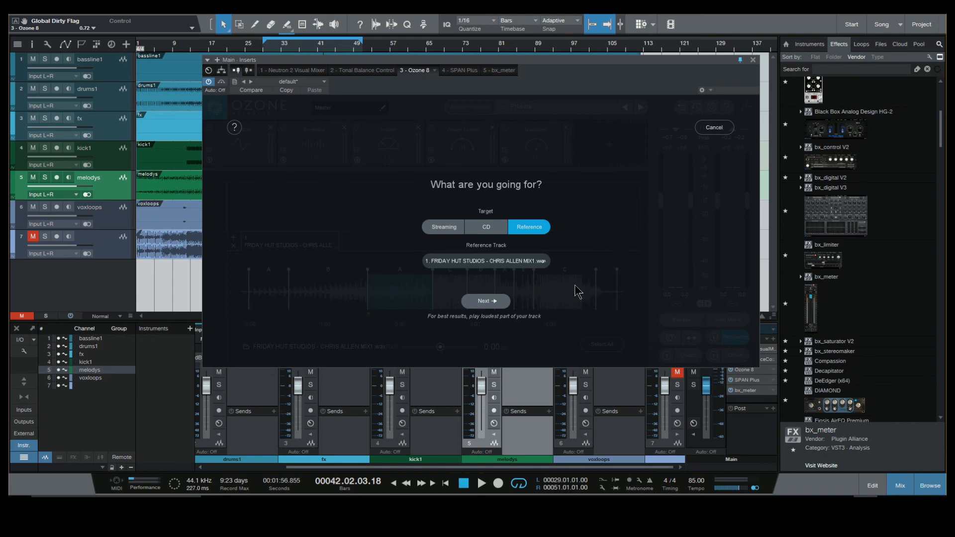
{"action": "left_click", "coordinate": [485, 301]}
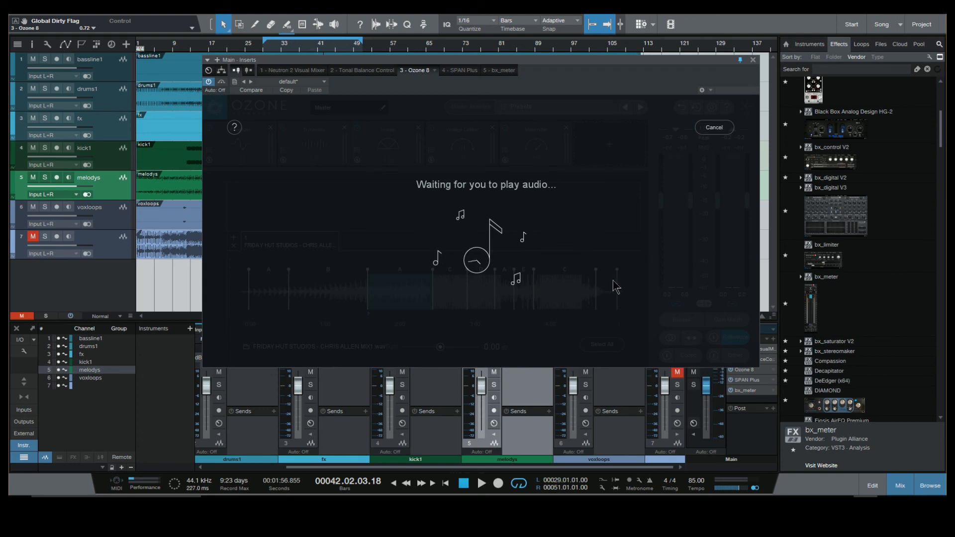
{"action": "left_click", "coordinate": [711, 130]}
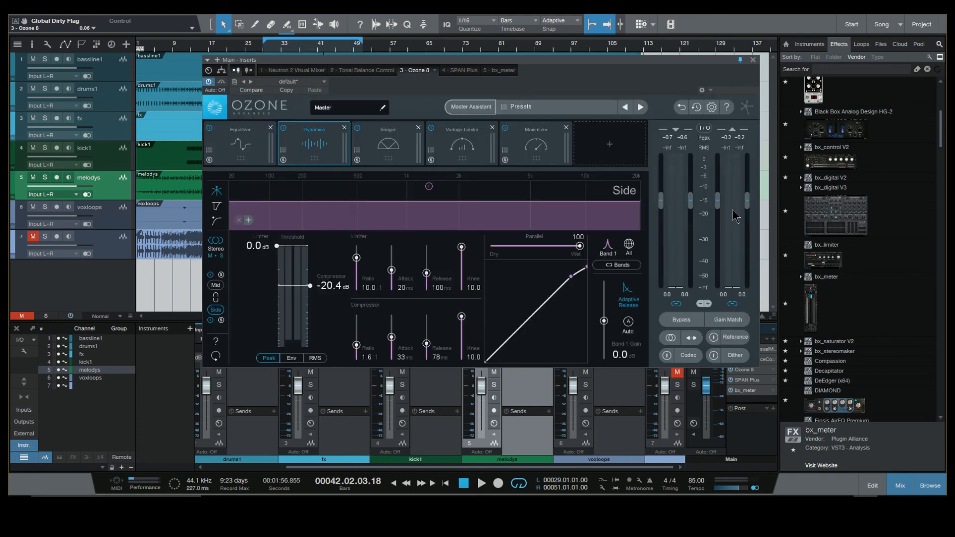
- Select the whole reference track, run Master Assistant with the Reference target during playback, and accept its suggestion
{"action": "left_click", "coordinate": [729, 336]}
{"action": "left_click", "coordinate": [621, 342]}
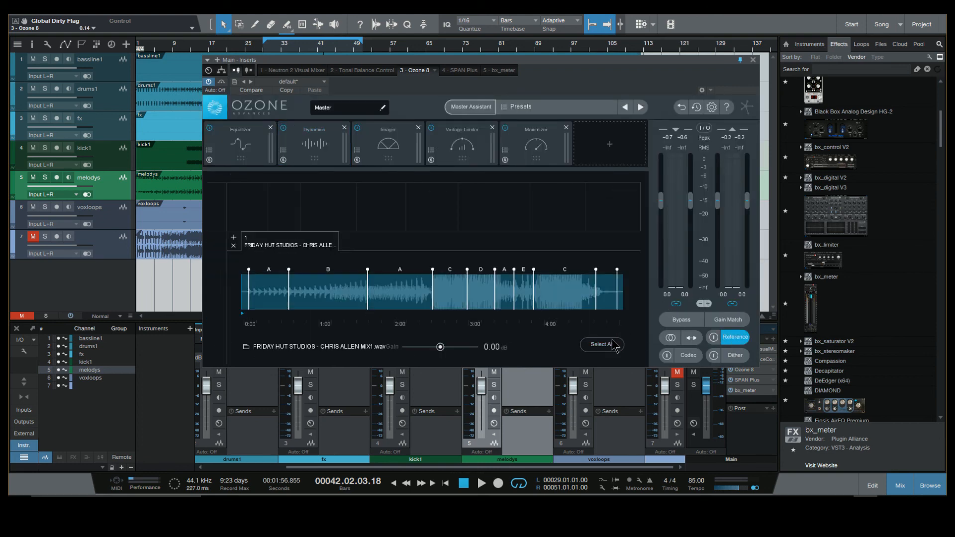
{"action": "left_click", "coordinate": [459, 116]}
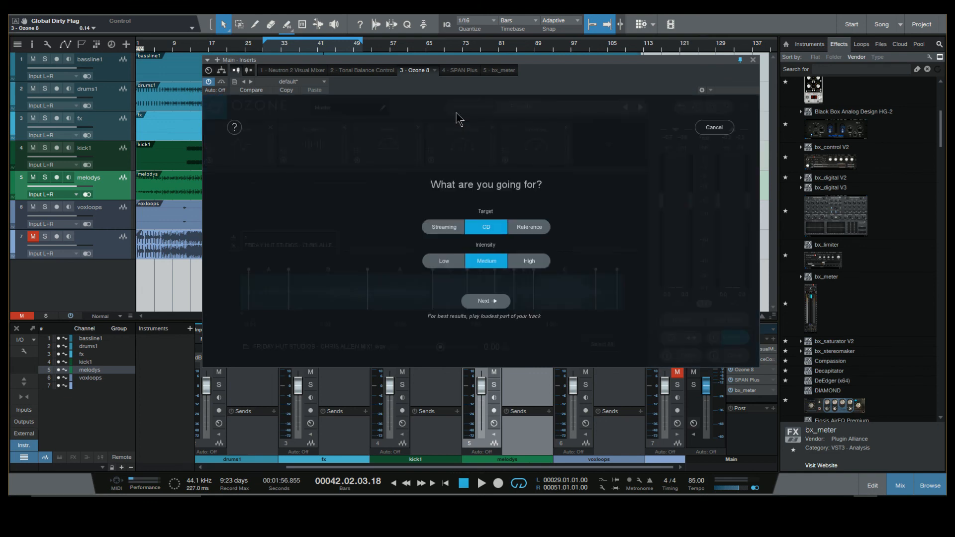
{"action": "left_click", "coordinate": [529, 227]}
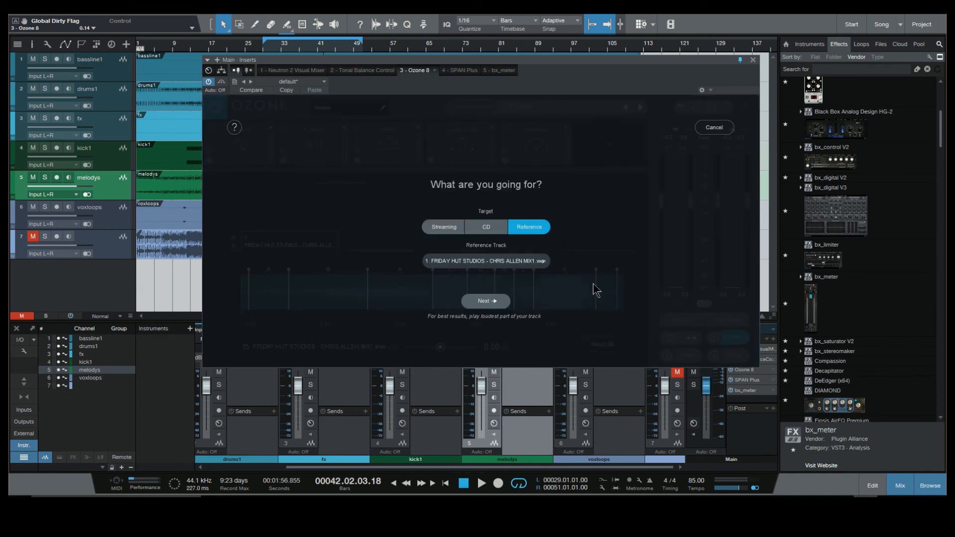
{"action": "left_click", "coordinate": [492, 301]}
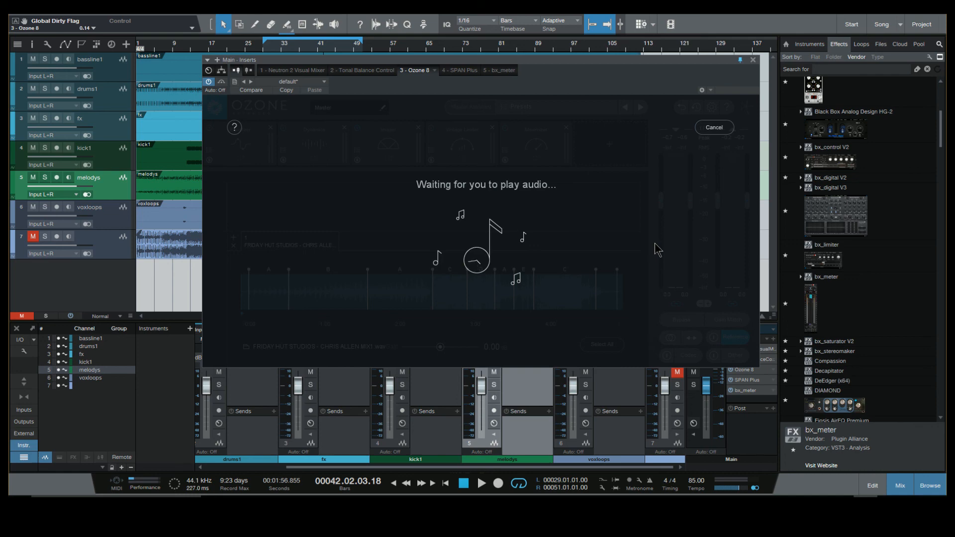
{"action": "key", "text": "space"}
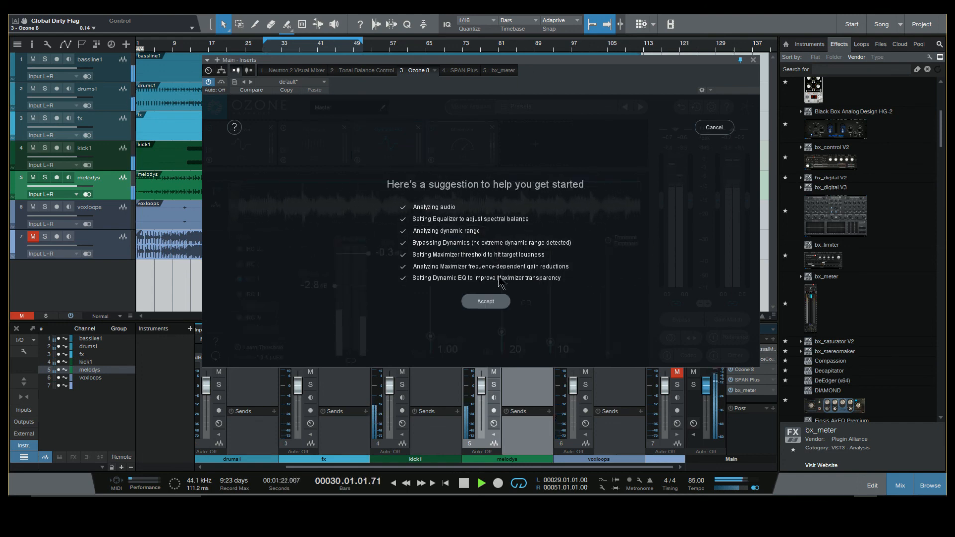
{"action": "left_click", "coordinate": [486, 302]}
{"action": "key", "text": "space"}
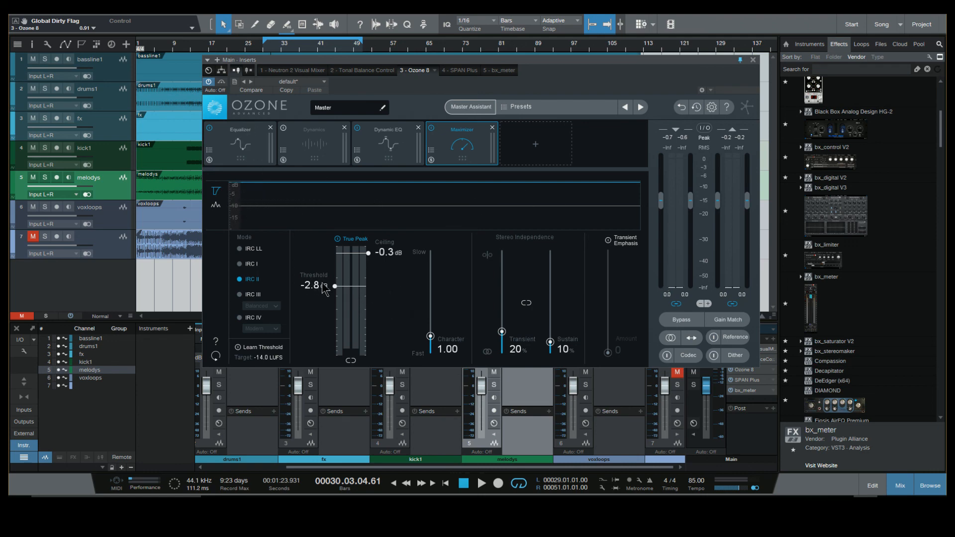
- Play the master with Dynamic EQ open, compare Ozone bypassed and active, and inspect the Equalizer curve before stopping playback
{"action": "left_click", "coordinate": [369, 160]}
{"action": "key", "text": "space"}
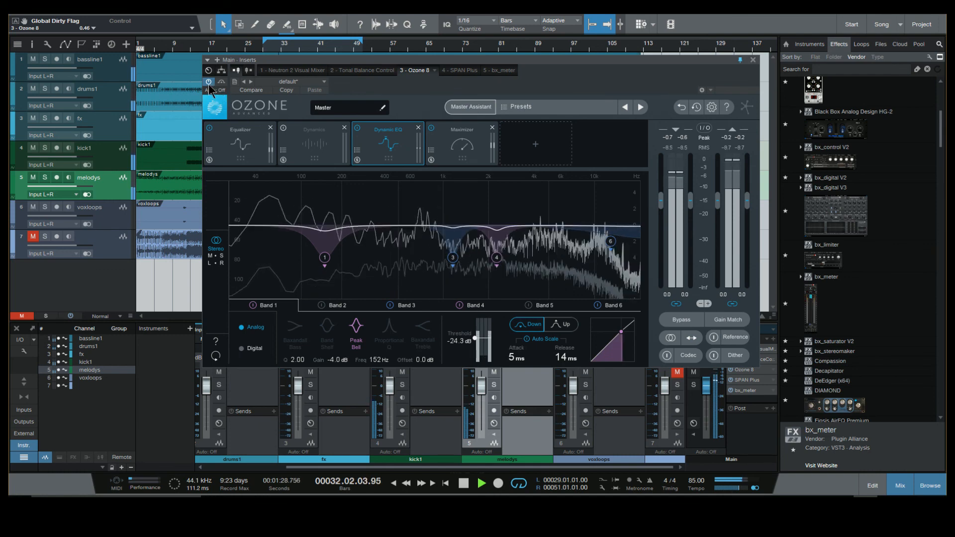
{"action": "left_click", "coordinate": [222, 82]}
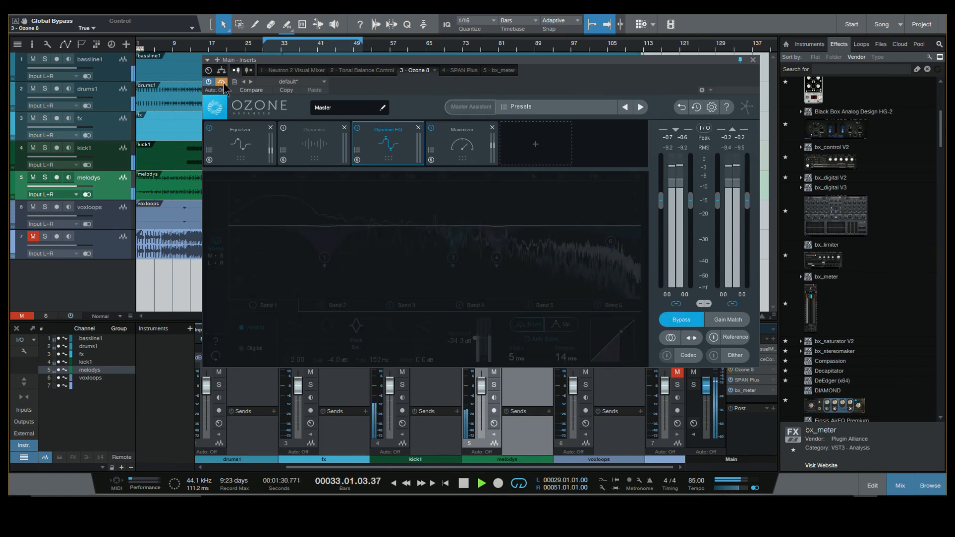
{"action": "left_click", "coordinate": [223, 83]}
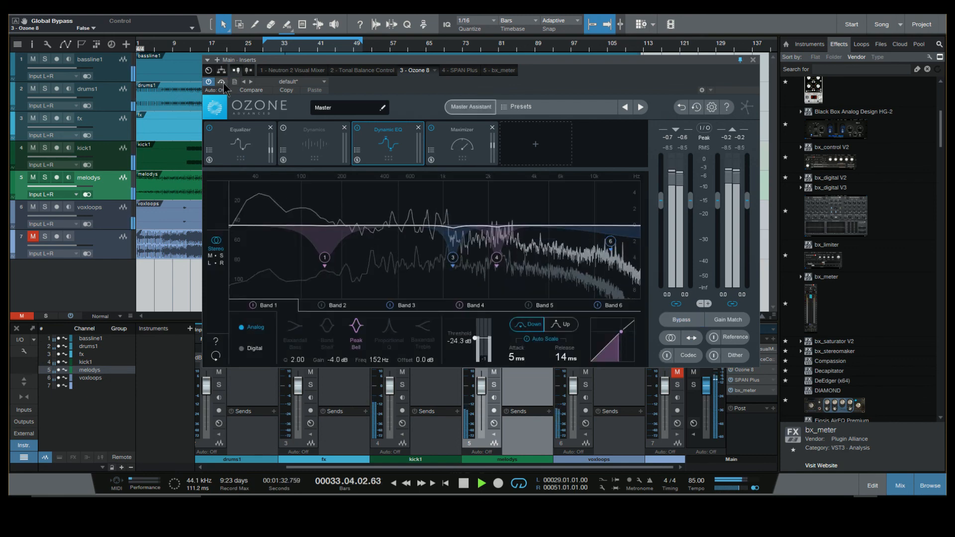
{"action": "left_click", "coordinate": [251, 156]}
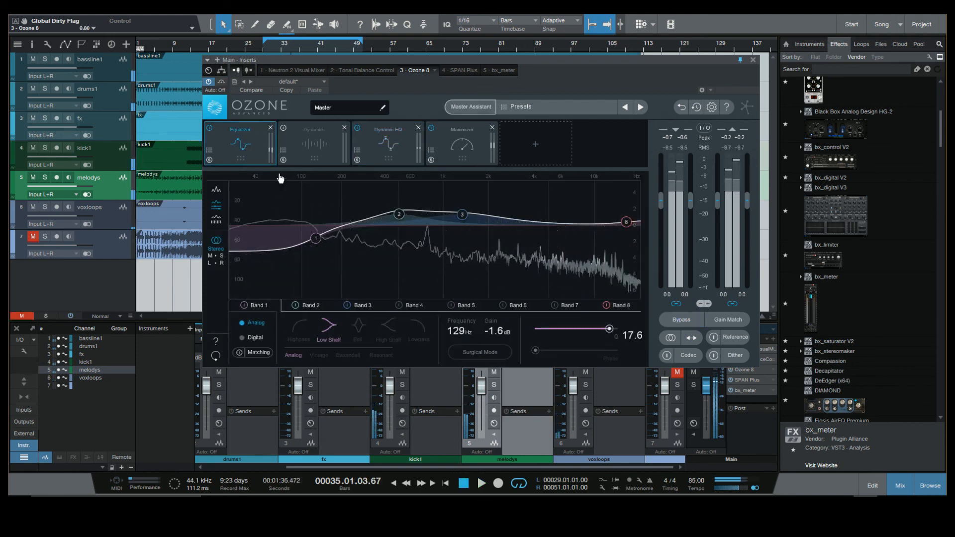
{"action": "key", "text": "space"}
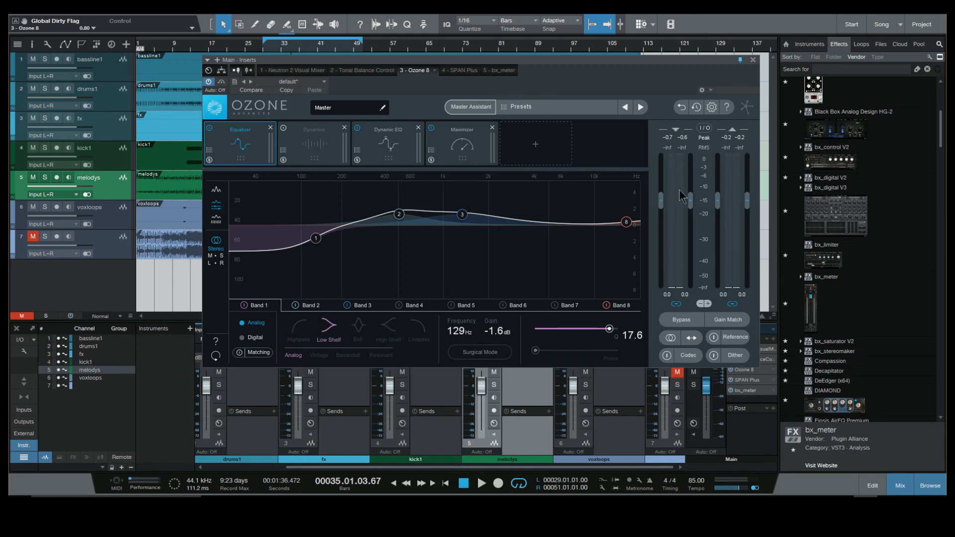
- Open the reference track, sample its C and D sections, tighten the boundaries around the last C section and select it
{"action": "left_click", "coordinate": [736, 338]}
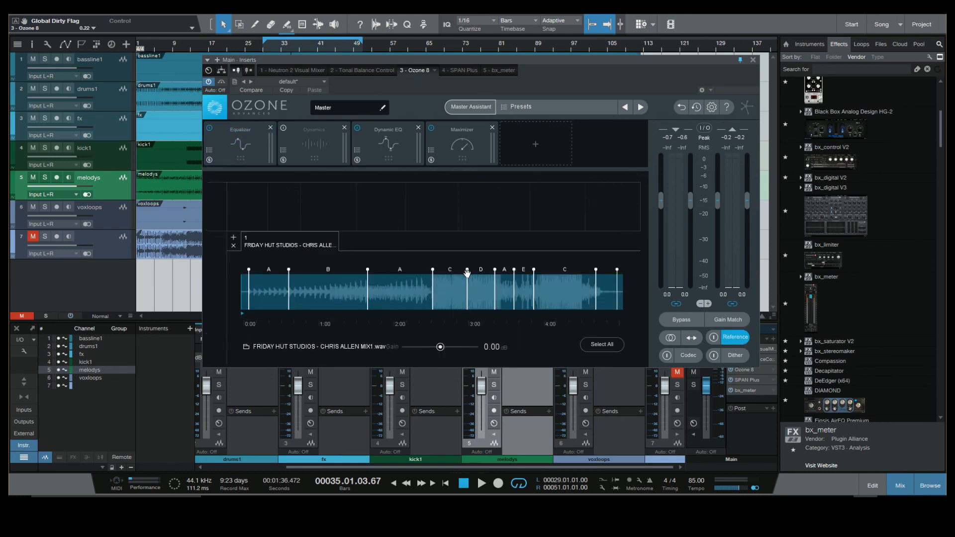
{"action": "left_click", "coordinate": [454, 287]}
{"action": "left_click", "coordinate": [488, 298]}
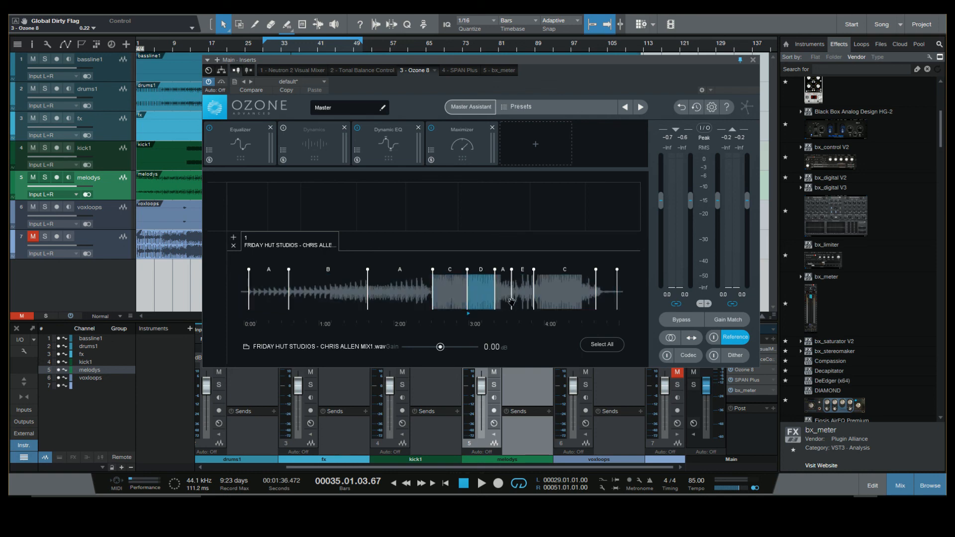
{"action": "left_click_drag", "start_coordinate": [513, 301], "coordinate": [539, 296]}
{"action": "left_click", "coordinate": [561, 304]}
{"action": "left_click_drag", "start_coordinate": [597, 294], "coordinate": [585, 293]}
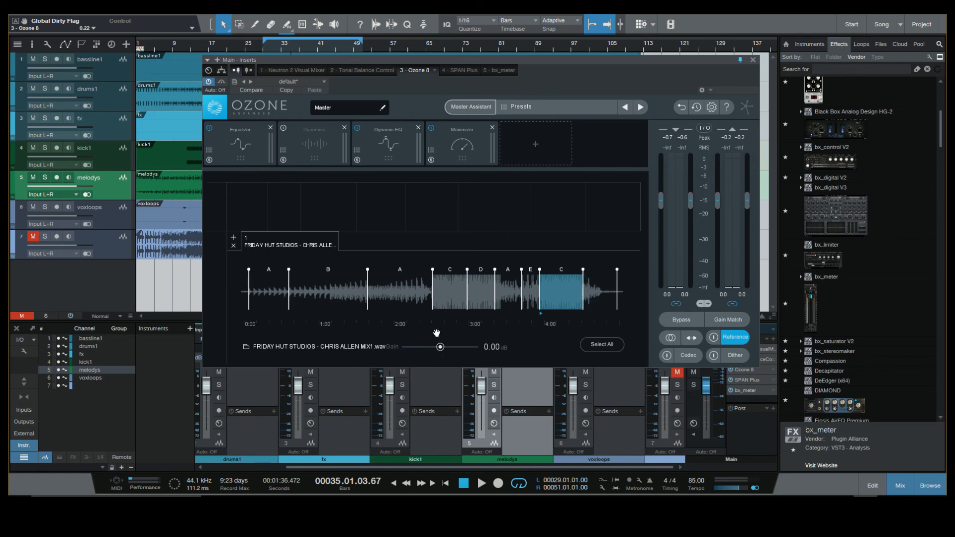
- Remove the loaded reference track from Ozone 8 and close the plug-in window
{"action": "left_click", "coordinate": [234, 246]}
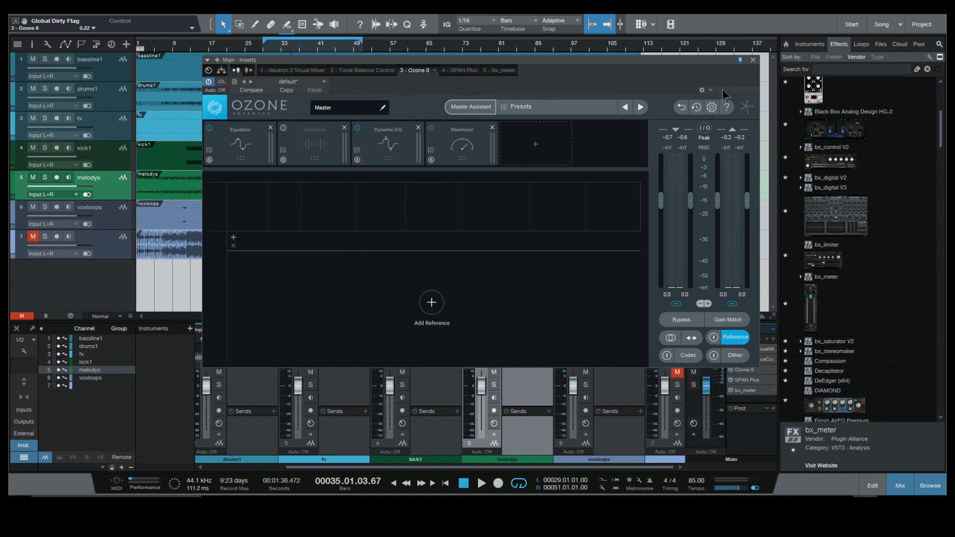
{"action": "left_click", "coordinate": [753, 60]}
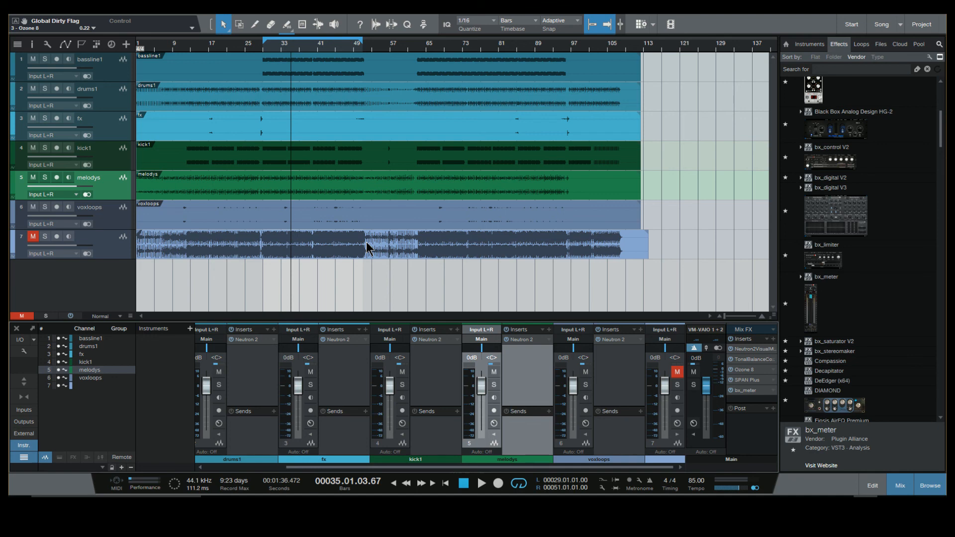
- Browse the effects list, reopen Ozone 8 on the main bus to examine the Maximizer settings, and close the plug-in window
{"action": "scroll", "coordinate": [866, 324], "scroll_direction": "down", "scroll_amount": 6}
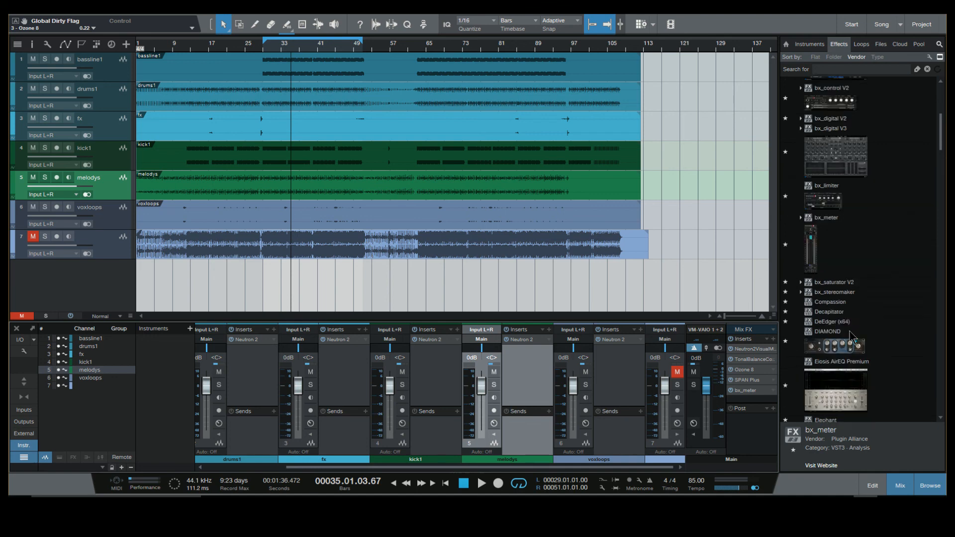
{"action": "left_click", "coordinate": [745, 371]}
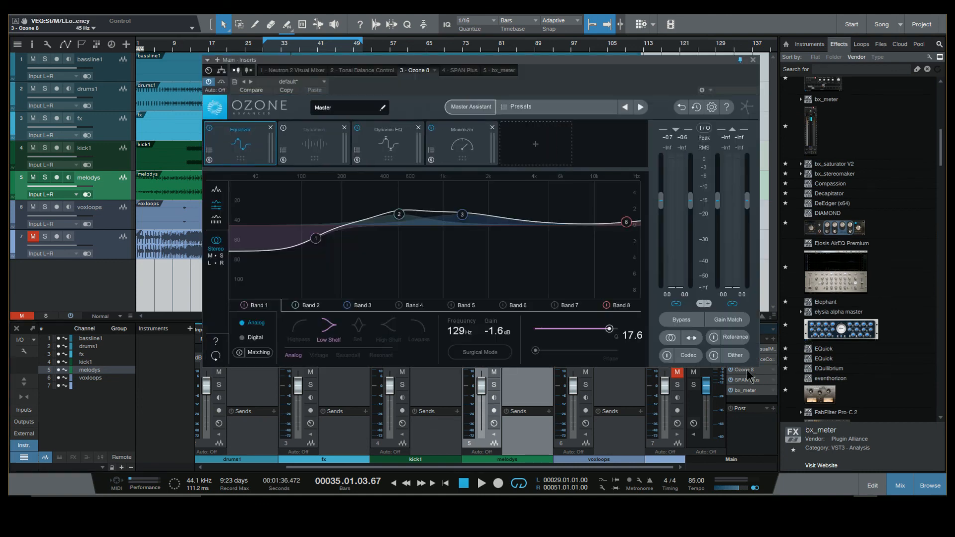
{"action": "left_click", "coordinate": [445, 137]}
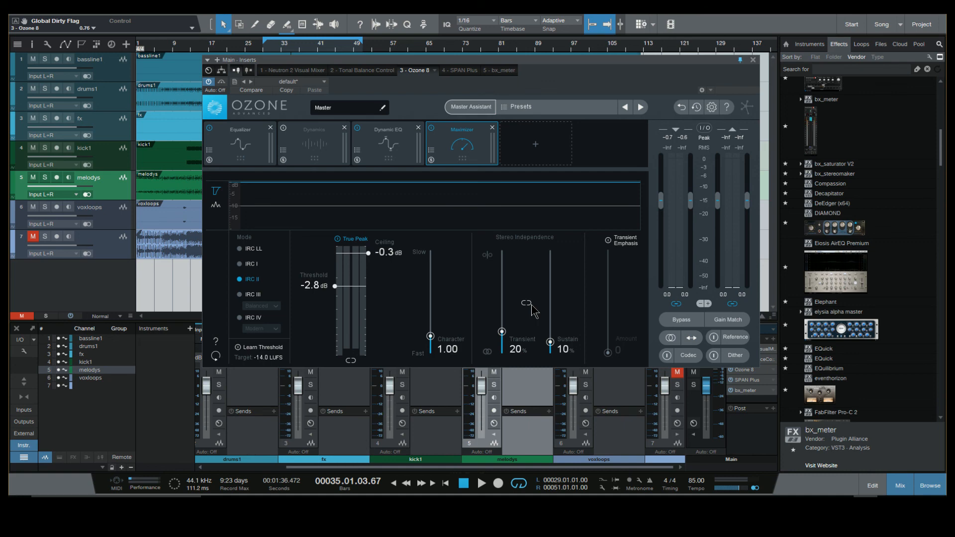
{"action": "left_click", "coordinate": [754, 60]}
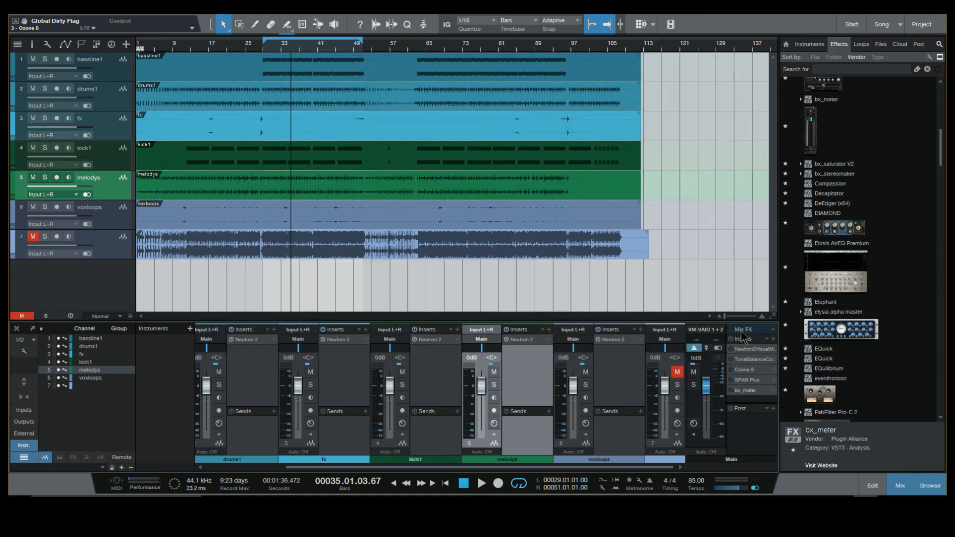